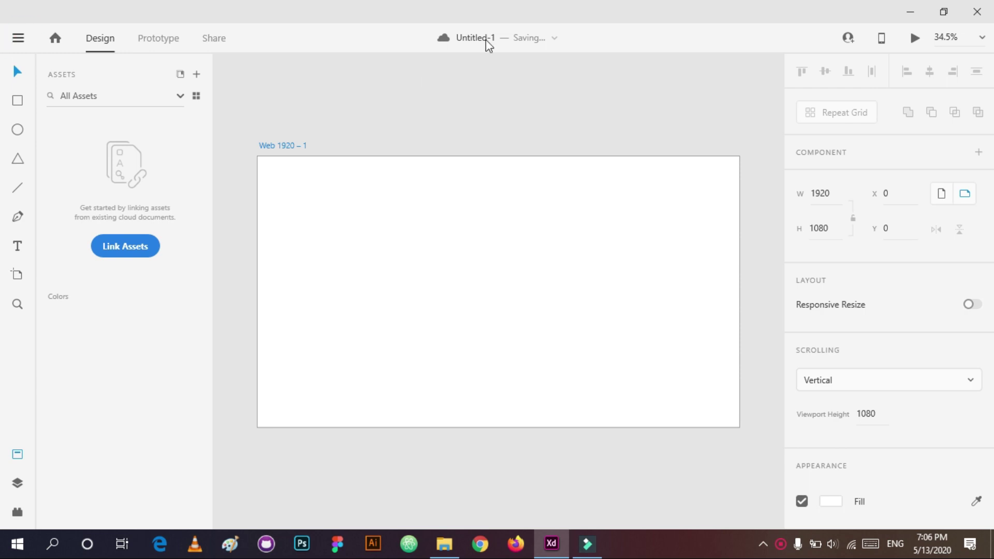
Step: Save the document to the computer as 'eshopbox signup ui design' and begin renaming the artboard
{"action": "left_click", "coordinate": [19, 40]}
{"action": "left_click", "coordinate": [31, 313]}
{"action": "left_click", "coordinate": [433, 202]}
{"action": "type", "text": "eshopbox signup"}
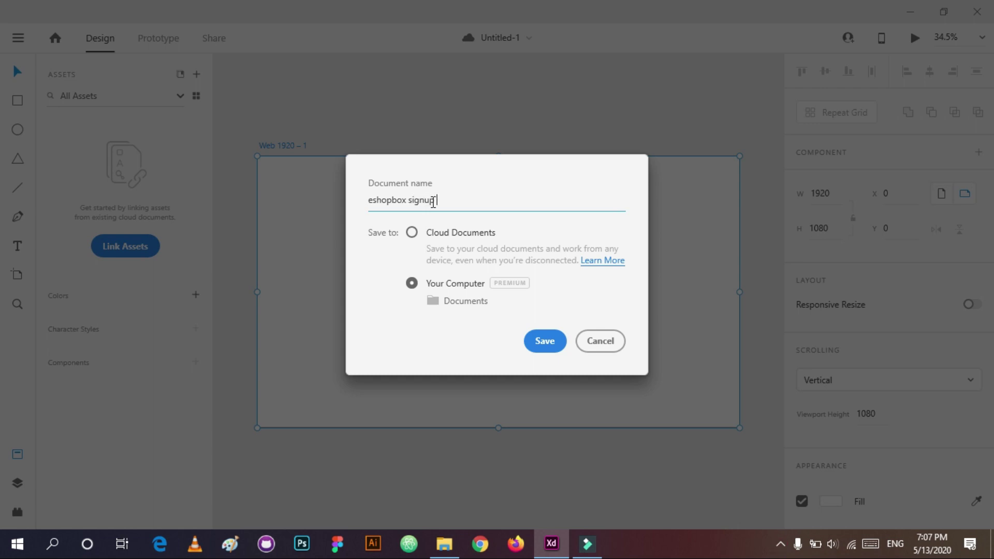
{"action": "left_click", "coordinate": [544, 341]}
{"action": "double_click", "coordinate": [278, 142]}
Step: Name the artboard 'es', turn on its layout grid and set the grid margins to 100
{"action": "type", "text": "es"}
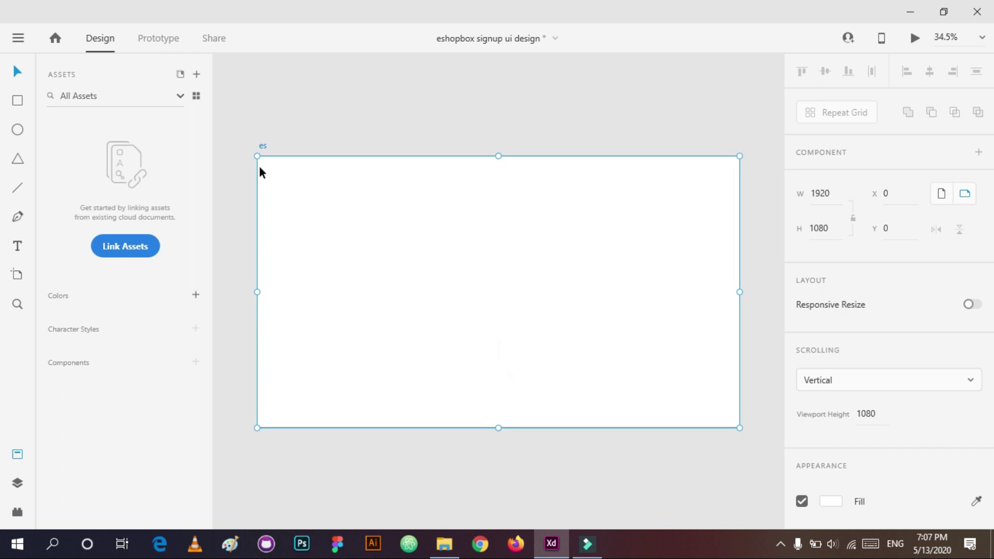
{"action": "scroll", "coordinate": [802, 493], "scroll_direction": "down", "scroll_amount": 2}
{"action": "left_click", "coordinate": [802, 493]}
{"action": "scroll", "coordinate": [922, 457], "scroll_direction": "down", "scroll_amount": 4}
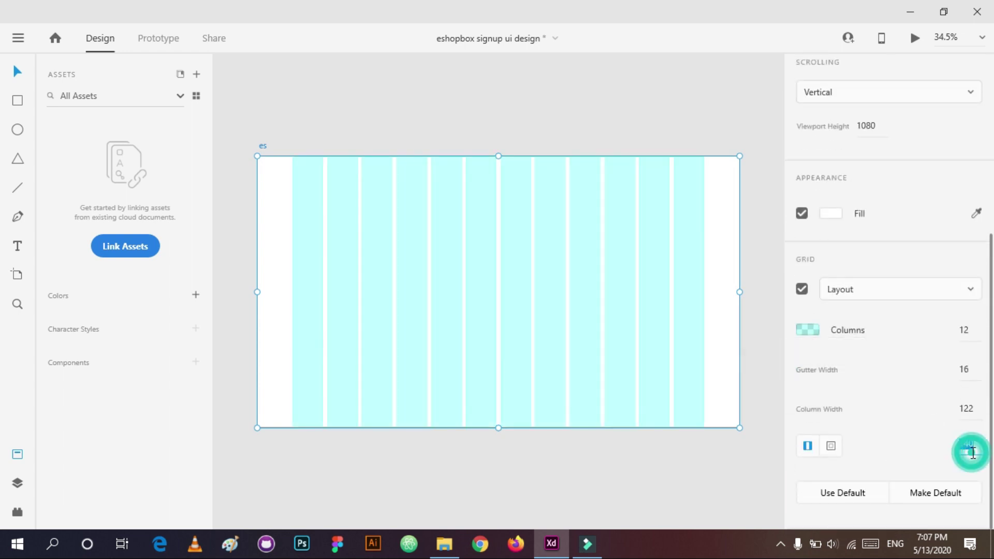
{"action": "type", "text": "100"}
{"action": "key", "text": "Return"}
Step: Lower the grid column opacity to 30 and adjust the right margin value
{"action": "left_click", "coordinate": [818, 334]}
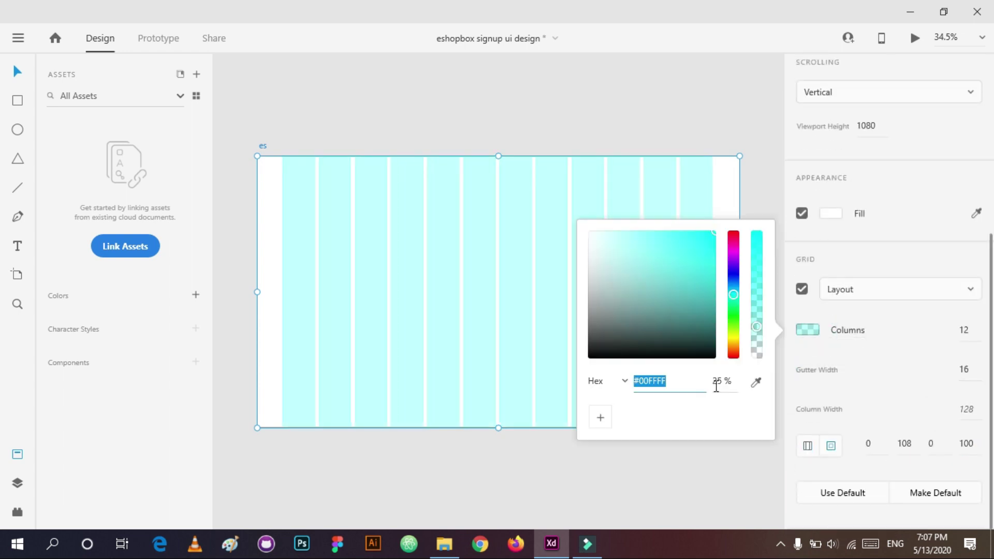
{"action": "left_click", "coordinate": [716, 384]}
{"action": "type", "text": "30"}
{"action": "left_click", "coordinate": [611, 463]}
{"action": "left_click_drag", "start_coordinate": [257, 261], "coordinate": [279, 231]}
{"action": "left_click", "coordinate": [262, 143]}
{"action": "scroll", "coordinate": [911, 484], "scroll_direction": "down", "scroll_amount": 5}
{"action": "left_click", "coordinate": [908, 454]}
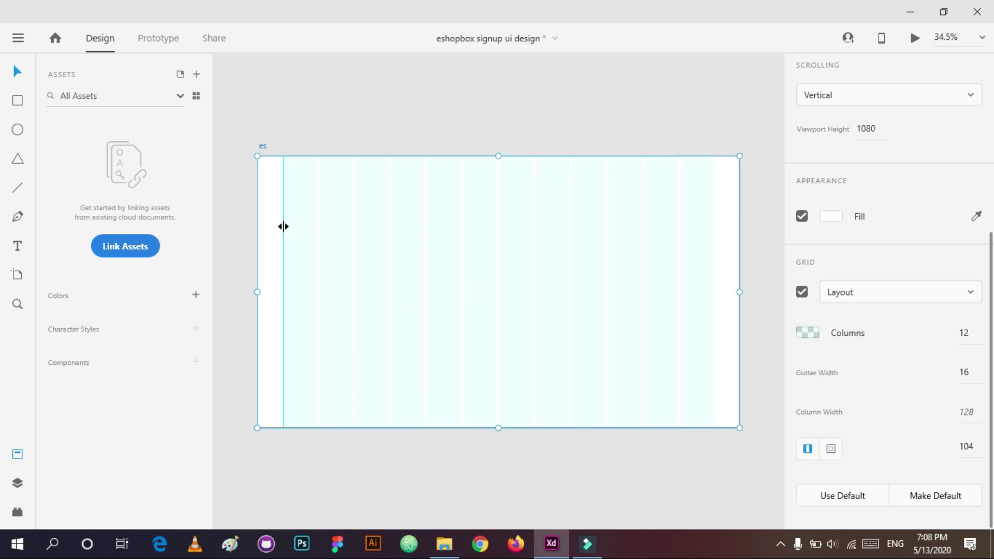
Step: Place vertical guides on the margins (right at x 1817), hide the grid, add a guide at Y 76
{"action": "left_click_drag", "start_coordinate": [258, 235], "coordinate": [449, 286]}
{"action": "scroll", "coordinate": [694, 206], "scroll_direction": "up", "scroll_amount": 5}
{"action": "left_click_drag", "start_coordinate": [400, 262], "coordinate": [397, 266]}
{"action": "scroll", "coordinate": [661, 198], "scroll_direction": "down", "scroll_amount": 5}
{"action": "key", "text": "ctrl+shift+apostrophe"}
{"action": "left_click_drag", "start_coordinate": [456, 289], "coordinate": [460, 271]}
{"action": "left_click_drag", "start_coordinate": [469, 150], "coordinate": [494, 175]}
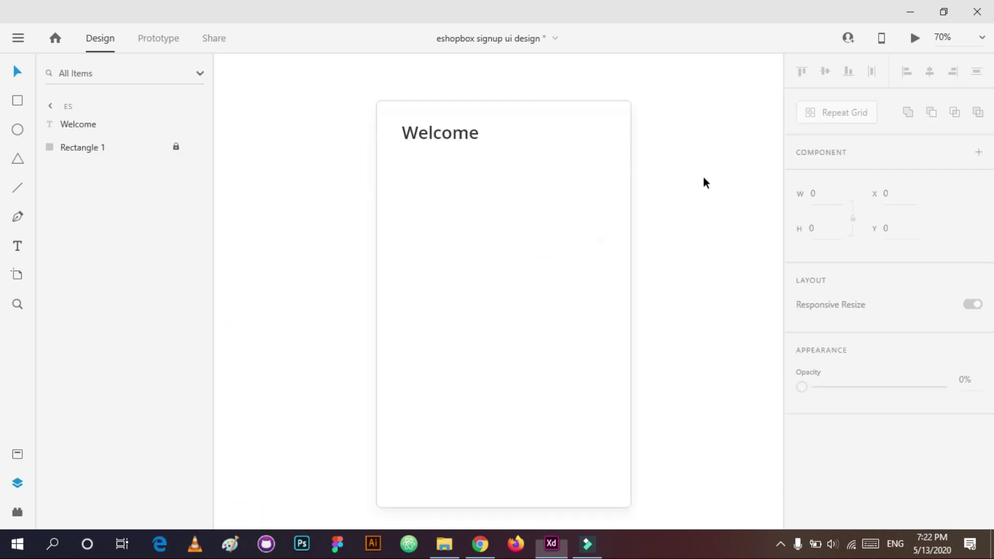
Step: Add a 'First Name' label below Welcome in Open Sans Semibold
{"action": "key", "text": "t"}
{"action": "left_click", "coordinate": [402, 205]}
{"action": "type", "text": "First Name"}
{"action": "key", "text": "Escape"}
{"action": "left_click", "coordinate": [855, 441]}
{"action": "type", "text": "Open Sans"}
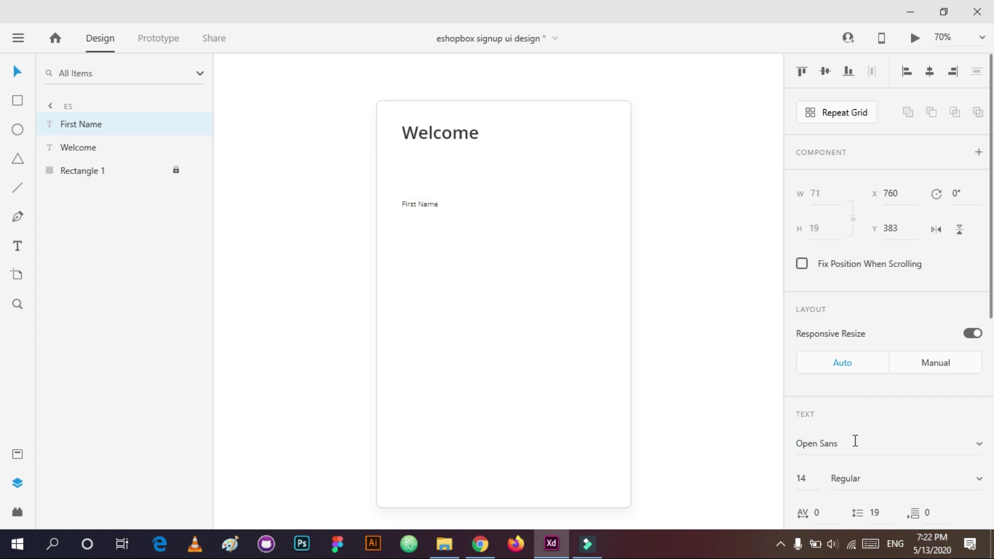
{"action": "left_click_drag", "start_coordinate": [417, 205], "coordinate": [420, 188]}
{"action": "left_click", "coordinate": [893, 476]}
{"action": "left_click", "coordinate": [921, 475]}
Step: Zoom in on the First Name label and retype its text
{"action": "key", "text": "z"}
{"action": "left_click", "coordinate": [412, 178]}
{"action": "double_click", "coordinate": [422, 239]}
{"action": "key", "text": "ctrl+a"}
{"action": "type", "text": "FI"}
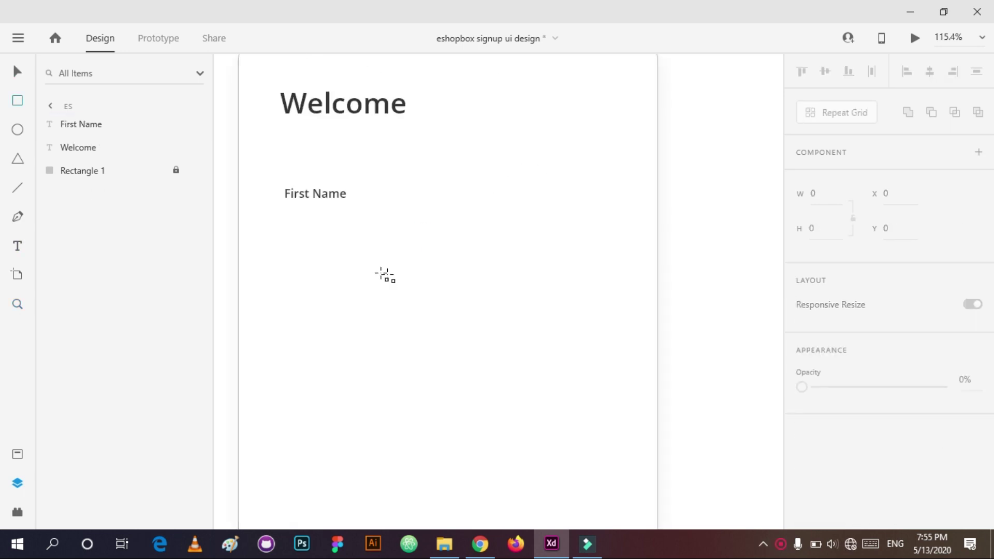
Step: Draw a 400 × 50 rectangle beneath the First Name label
{"action": "left_click_drag", "start_coordinate": [284, 219], "coordinate": [628, 279]}
{"action": "left_click", "coordinate": [823, 194]}
{"action": "type", "text": "40048"}
{"action": "key", "text": "Return"}
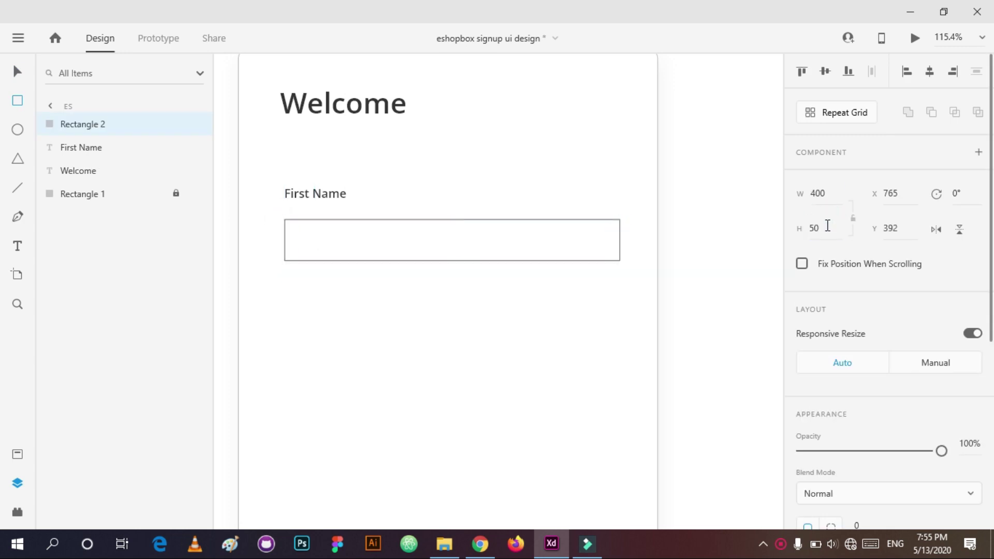
Step: Give the input box a 5 corner radius and a lighter grey 0.5 border
{"action": "scroll", "coordinate": [825, 228], "scroll_direction": "down", "scroll_amount": 5}
{"action": "left_click", "coordinate": [861, 243]}
{"action": "type", "text": "5"}
{"action": "left_click", "coordinate": [831, 319]}
{"action": "left_click", "coordinate": [703, 406]}
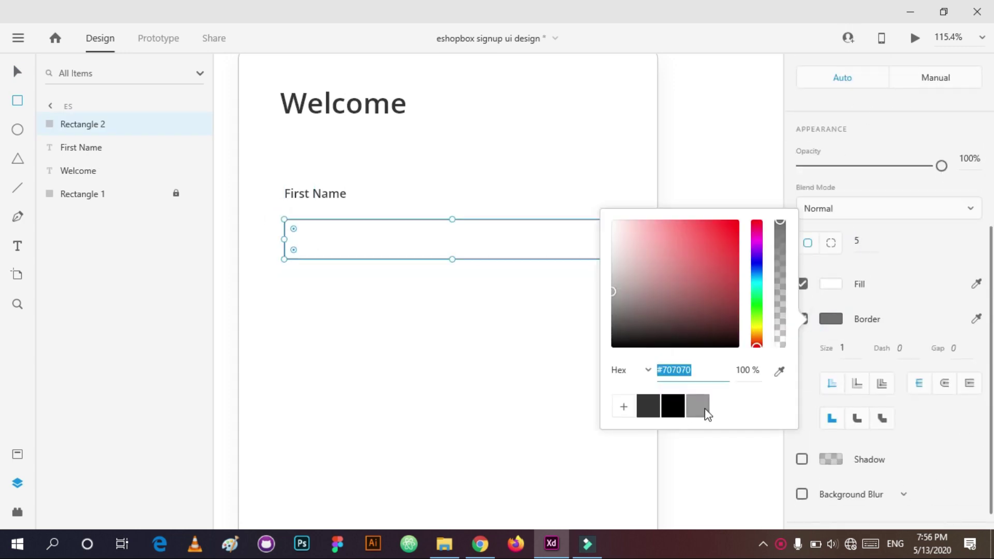
{"action": "left_click", "coordinate": [850, 349]}
{"action": "type", "text": "0.5"}
{"action": "key", "text": "Return"}
Step: Centre the input box horizontally on the background card
{"action": "key", "text": "v"}
{"action": "left_click", "coordinate": [403, 303], "text": "shift"}
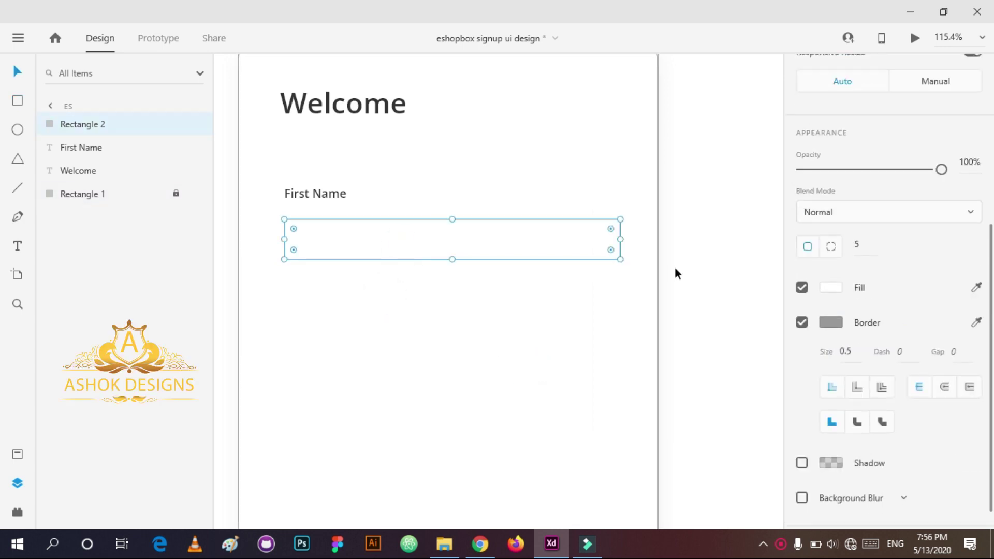
{"action": "scroll", "coordinate": [832, 130], "scroll_direction": "up", "scroll_amount": 5}
{"action": "left_click", "coordinate": [929, 72]}
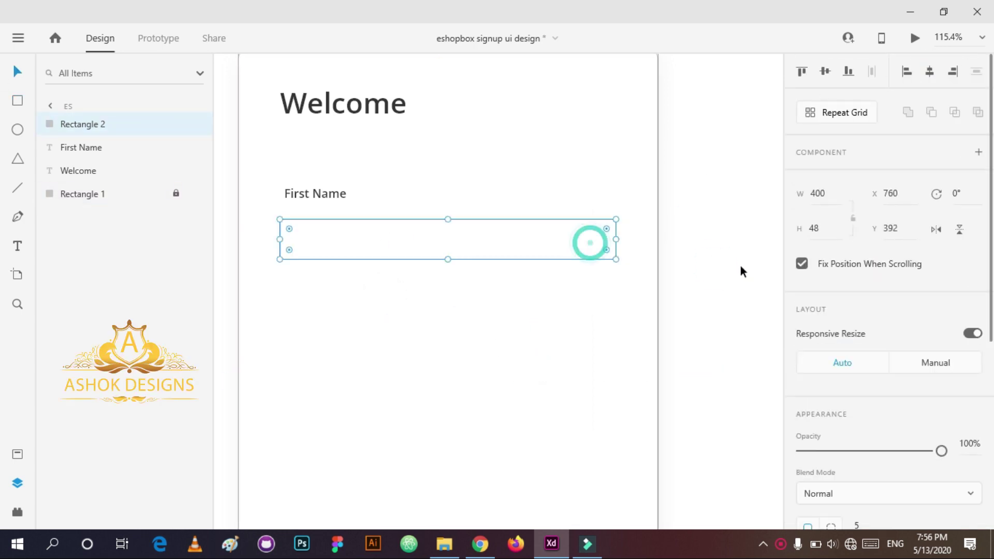
{"action": "left_click", "coordinate": [472, 355]}
{"action": "left_click", "coordinate": [388, 238]}
Step: Nudge the label left and the input box up to line them up, then preview the design
{"action": "scroll", "coordinate": [346, 171], "scroll_direction": "down", "scroll_amount": 1}
{"action": "left_click", "coordinate": [345, 168]}
{"action": "key", "text": "Left"}
{"action": "key", "text": "Left"}
{"action": "key", "text": "Left"}
{"action": "key", "text": "Left"}
{"action": "key", "text": "Left"}
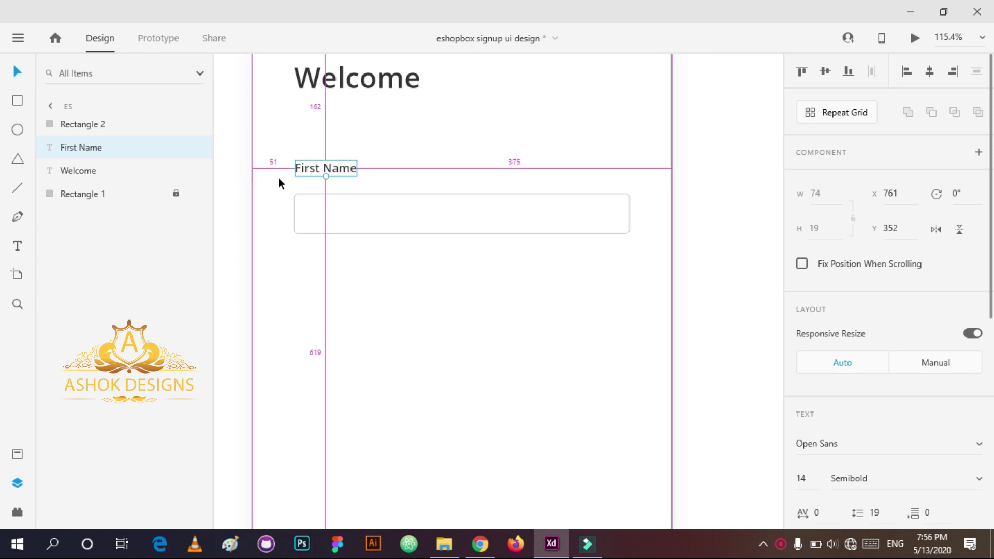
{"action": "left_click", "coordinate": [344, 301]}
{"action": "left_click", "coordinate": [322, 215]}
{"action": "key", "text": "shift+Up"}
{"action": "key", "text": "Up"}
{"action": "key", "text": "Up"}
{"action": "key", "text": "Up"}
{"action": "key", "text": "Up"}
{"action": "key", "text": "Up"}
{"action": "key", "text": "Up"}
{"action": "key", "text": "Up"}
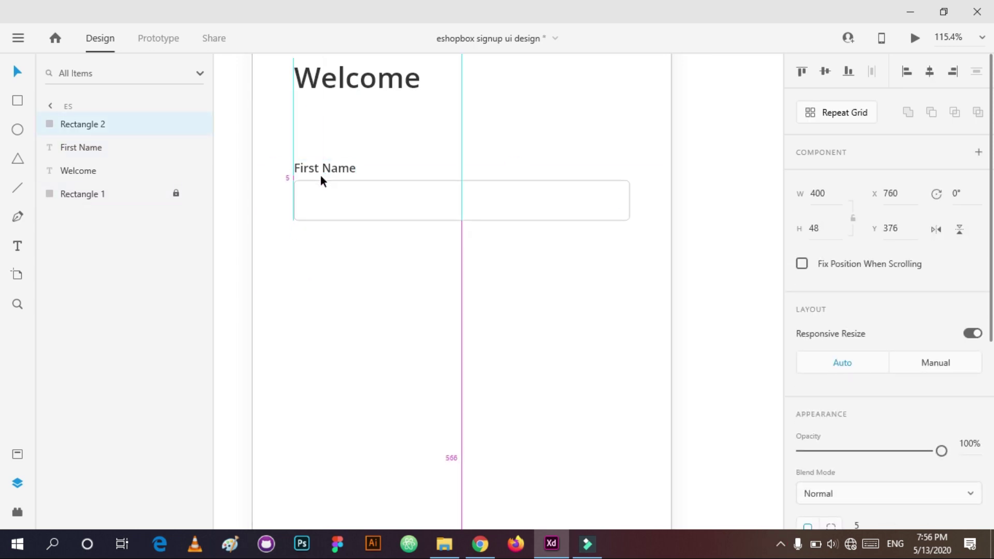
{"action": "left_click", "coordinate": [395, 156]}
{"action": "left_click_drag", "start_coordinate": [378, 174], "coordinate": [289, 251]}
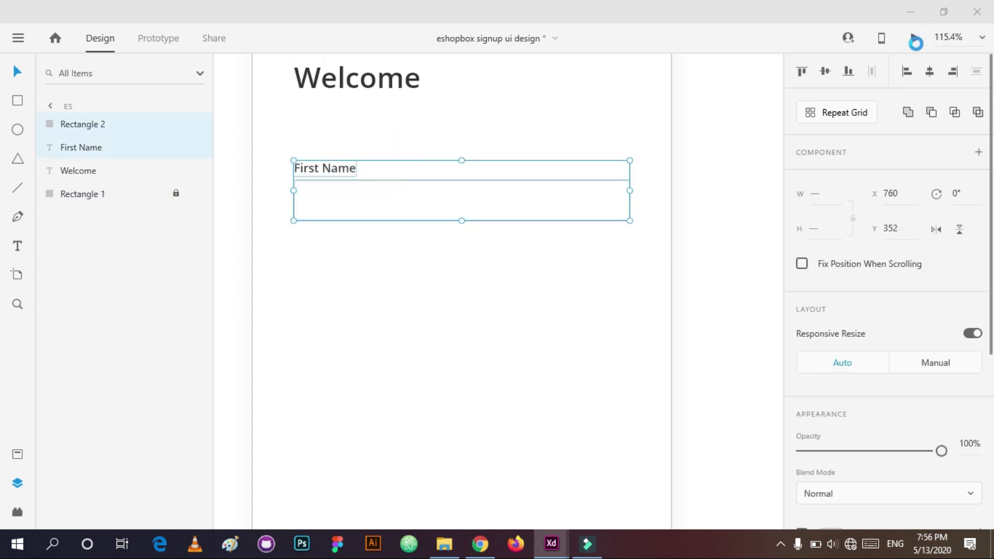
{"action": "left_click", "coordinate": [914, 41]}
{"action": "left_click", "coordinate": [927, 11]}
{"action": "left_click", "coordinate": [318, 320]}
Step: Add a 'Type First Name' placeholder in Roboto Regular 12 inside the box
{"action": "key", "text": "t"}
{"action": "left_click", "coordinate": [324, 200]}
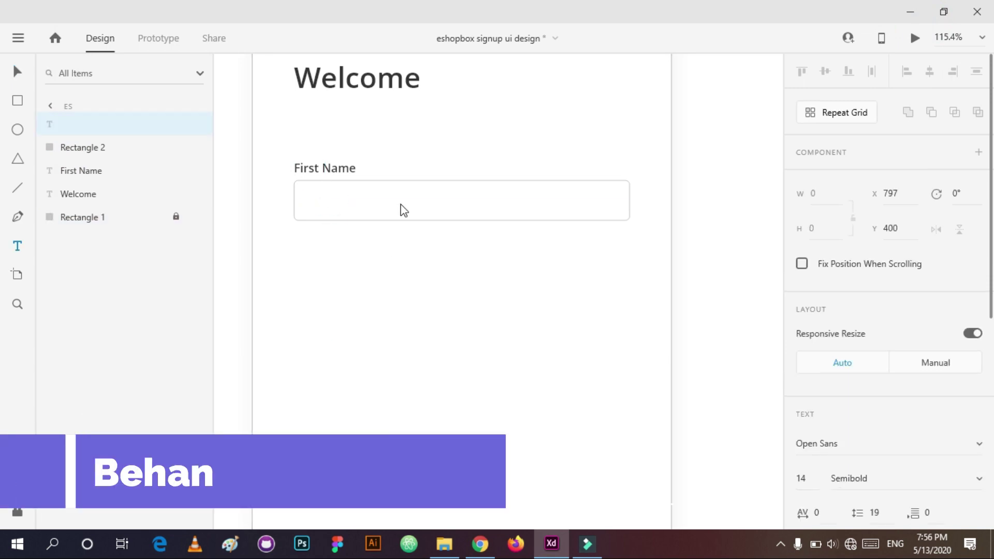
{"action": "type", "text": "Type First Name"}
{"action": "key", "text": "Escape"}
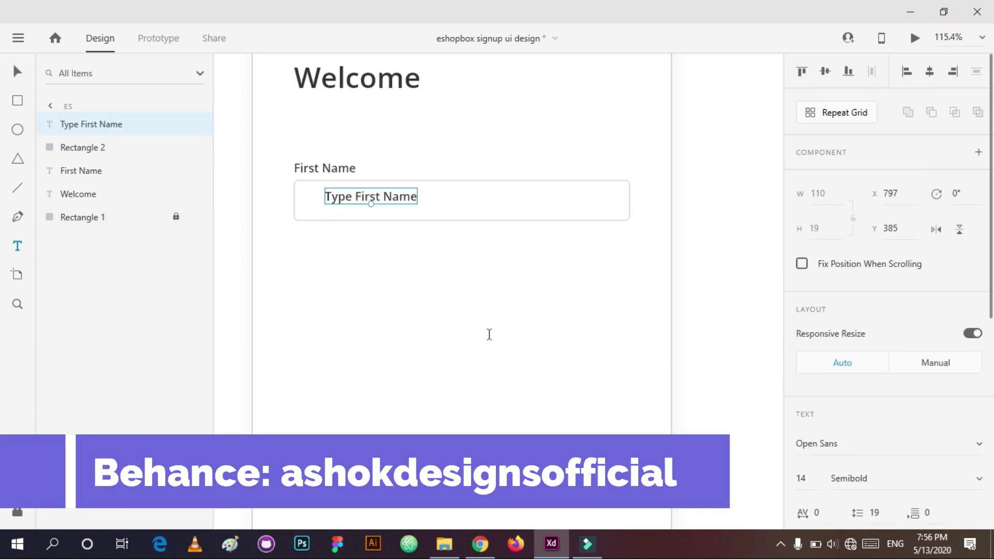
{"action": "left_click", "coordinate": [836, 444]}
{"action": "type", "text": "Ro"}
{"action": "key", "text": "Return"}
{"action": "left_click", "coordinate": [812, 481]}
{"action": "type", "text": "12"}
{"action": "key", "text": "Return"}
{"action": "left_click", "coordinate": [932, 479]}
Step: Centre the placeholder vertically in the input box
{"action": "scroll", "coordinate": [830, 434], "scroll_direction": "down", "scroll_amount": 4}
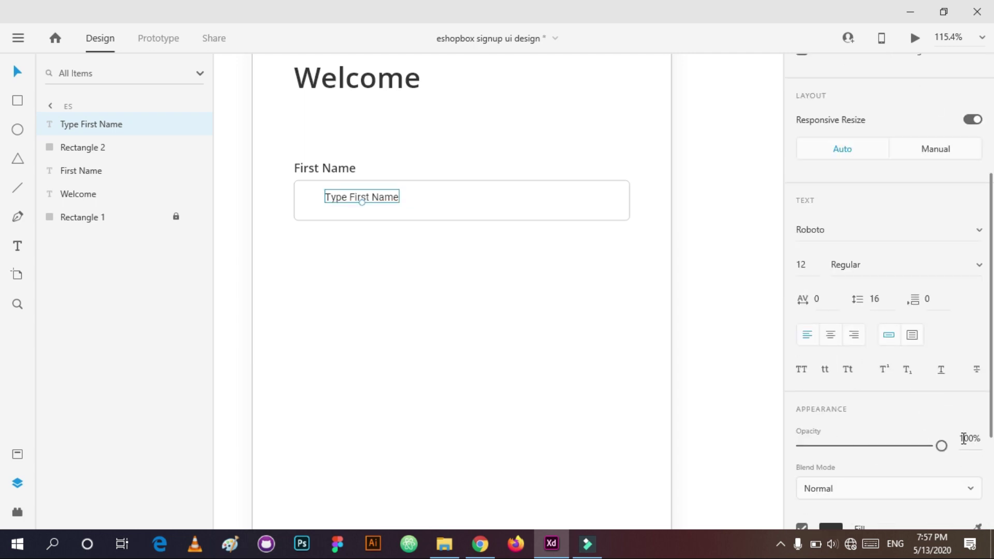
{"action": "left_click", "coordinate": [340, 199], "text": "shift"}
{"action": "left_click", "coordinate": [824, 71]}
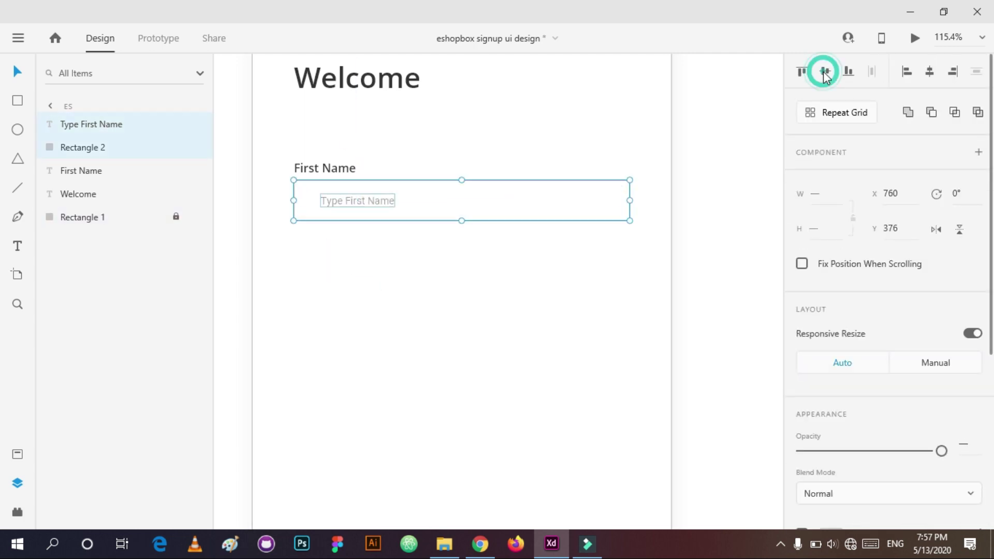
{"action": "left_click", "coordinate": [297, 208], "text": "shift"}
Step: Group the label, box and placeholder and repeat the field down to four rows
{"action": "left_click_drag", "start_coordinate": [404, 270], "coordinate": [309, 155]}
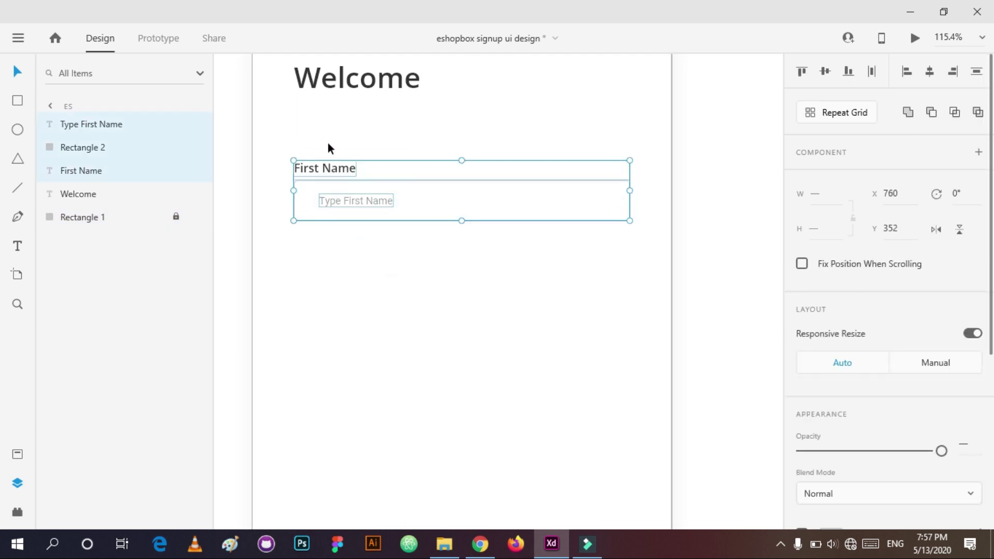
{"action": "key", "text": "ctrl+g"}
{"action": "left_click", "coordinate": [836, 113]}
{"action": "left_click_drag", "start_coordinate": [461, 222], "coordinate": [461, 422]}
Step: Tighten the row spacing, ungroup the repeat grid and edit the second field as Last Name
{"action": "left_click_drag", "start_coordinate": [391, 236], "coordinate": [407, 229]}
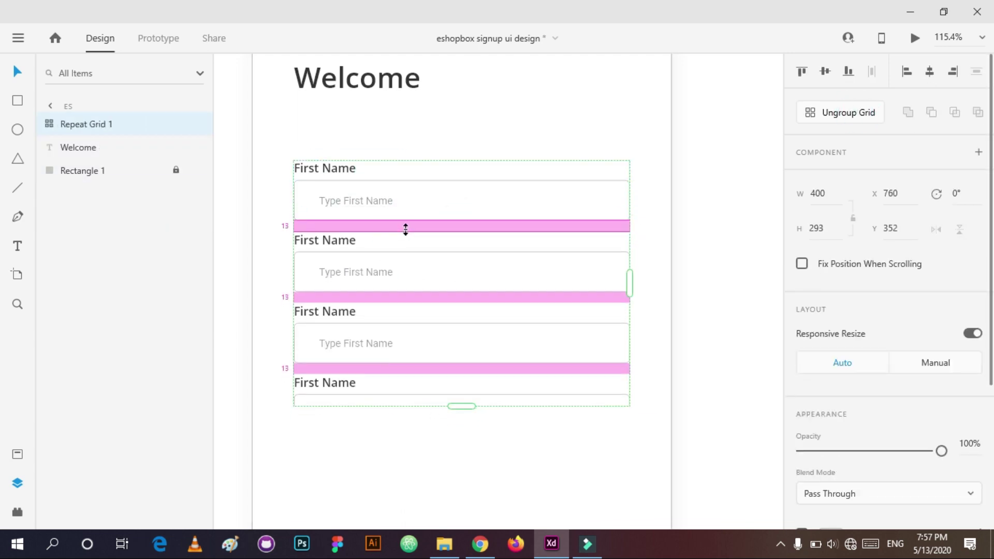
{"action": "left_click_drag", "start_coordinate": [461, 411], "coordinate": [461, 470]}
{"action": "key", "text": "ctrl+shift+g"}
{"action": "left_click", "coordinate": [321, 134]}
{"action": "double_click", "coordinate": [322, 135]}
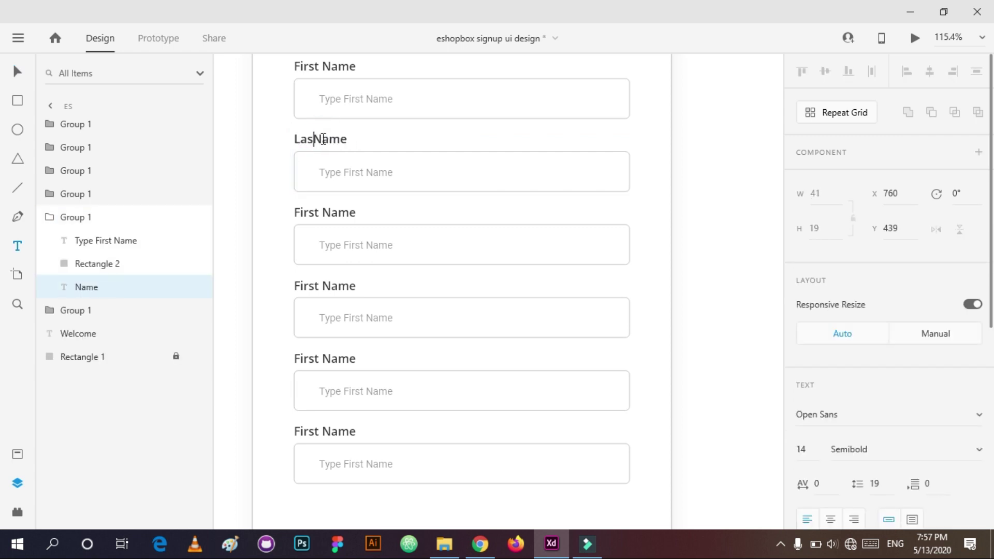
{"action": "double_click", "coordinate": [367, 172]}
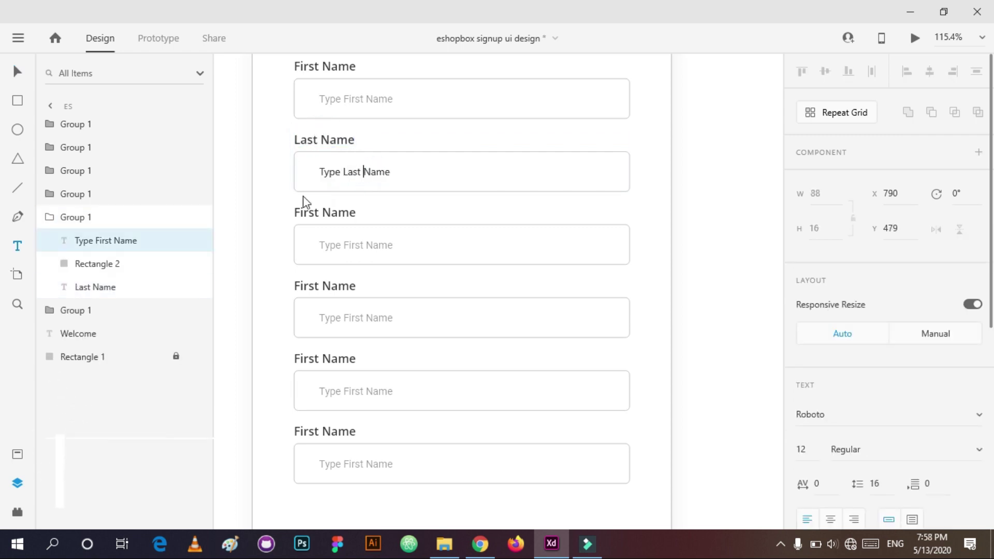
Step: Relabel the third field 'Email' with a 'Type Email' placeholder
{"action": "double_click", "coordinate": [322, 211]}
{"action": "type", "text": "Emia"}
{"action": "key", "text": "BackSpace"}
{"action": "key", "text": "BackSpace"}
{"action": "type", "text": "ail"}
{"action": "double_click", "coordinate": [386, 244]}
{"action": "key", "text": "BackSpace"}
{"action": "type", "text": "Type Email"}
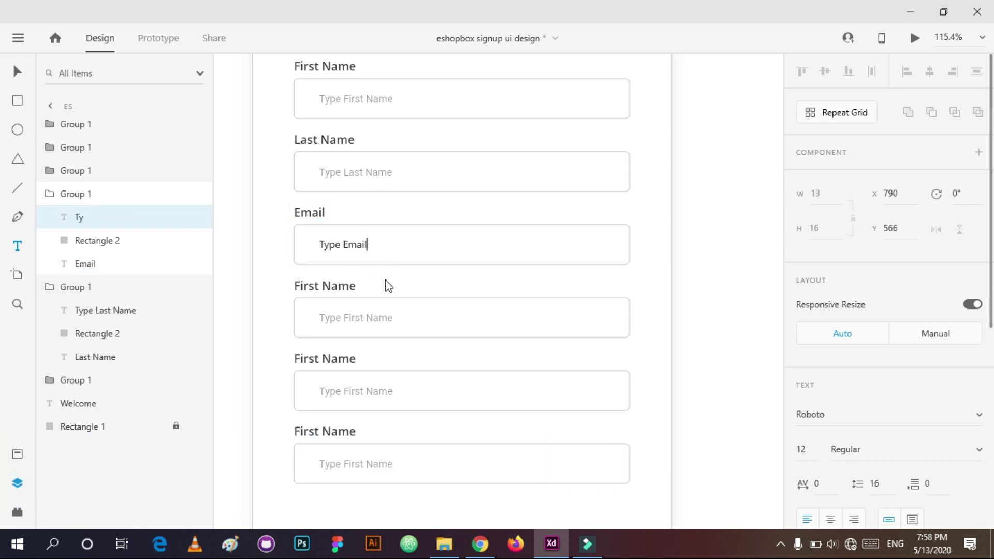
Step: Change the fourth field's placeholder to 'Type 10 digits Mobile No'
{"action": "double_click", "coordinate": [374, 327]}
{"action": "key", "text": "ctrl+a"}
{"action": "key", "text": "BackSpace"}
{"action": "type", "text": "Mob"}
{"action": "key", "text": "BackSpace"}
{"action": "key", "text": "BackSpace"}
{"action": "key", "text": "BackSpace"}
{"action": "type", "text": "Mobile No"}
{"action": "key", "text": "BackSpace"}
{"action": "key", "text": "BackSpace"}
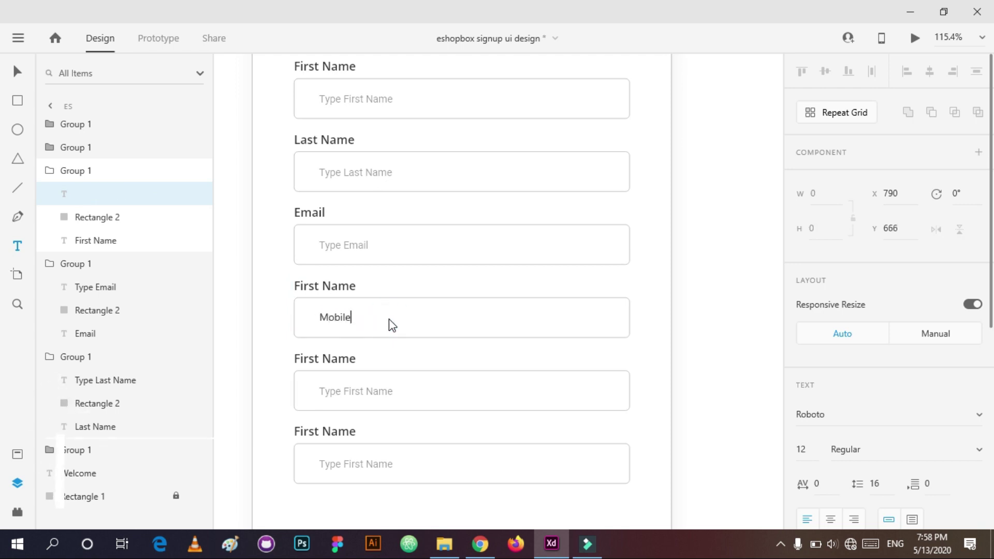
{"action": "type", "text": "No"}
{"action": "key", "text": "Home"}
{"action": "type", "text": "Type 10 dig"}
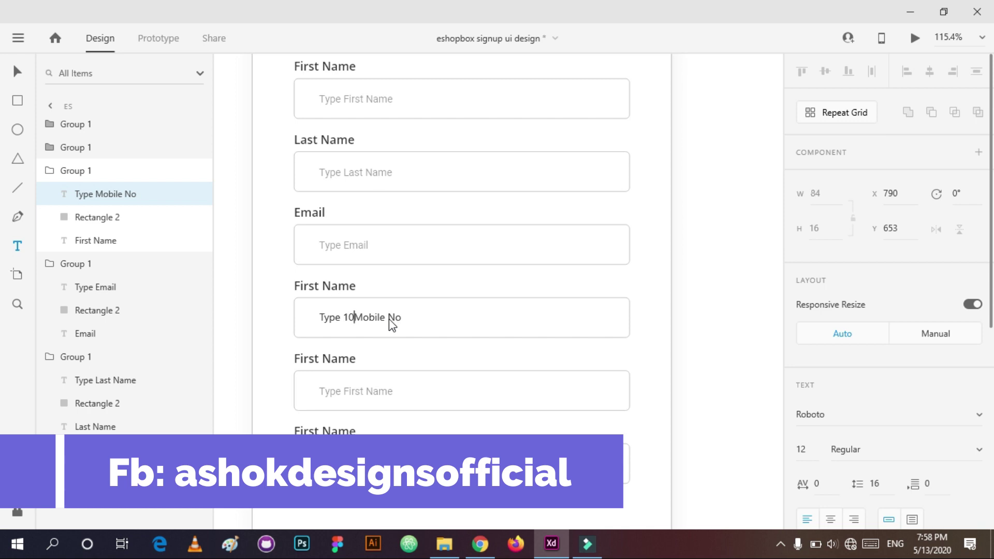
{"action": "type", "text": "its"}
{"action": "key", "text": "Escape"}
Step: Clear the fourth field's label and rename the fifth field's label to 'Password'
{"action": "double_click", "coordinate": [350, 290]}
{"action": "key", "text": "ctrl+a"}
{"action": "key", "text": "BackSpace"}
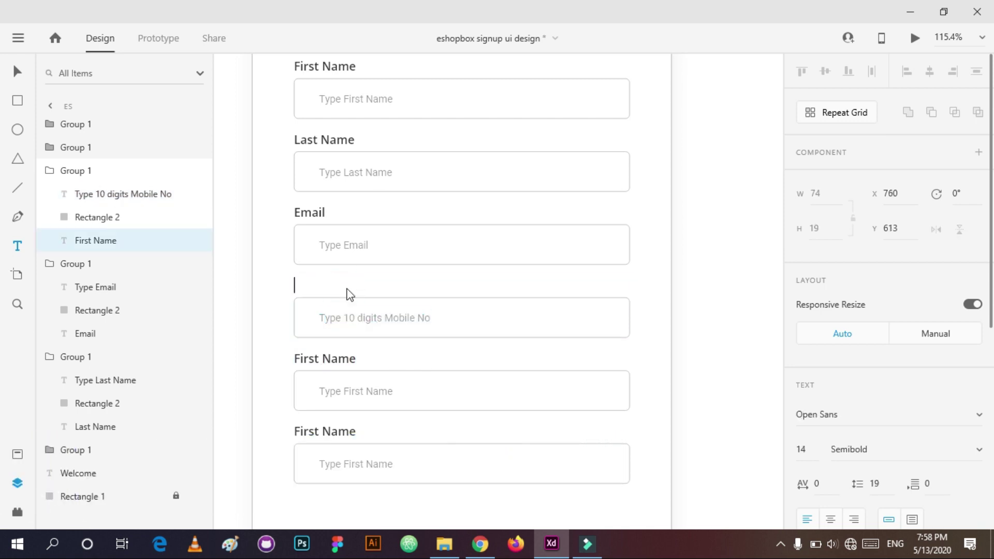
{"action": "key", "text": "Escape"}
{"action": "double_click", "coordinate": [345, 358]}
{"action": "key", "text": "ctrl+a"}
{"action": "key", "text": "BackSpace"}
{"action": "type", "text": "Password"}
{"action": "double_click", "coordinate": [334, 389]}
{"action": "key", "text": "ctrl+a"}
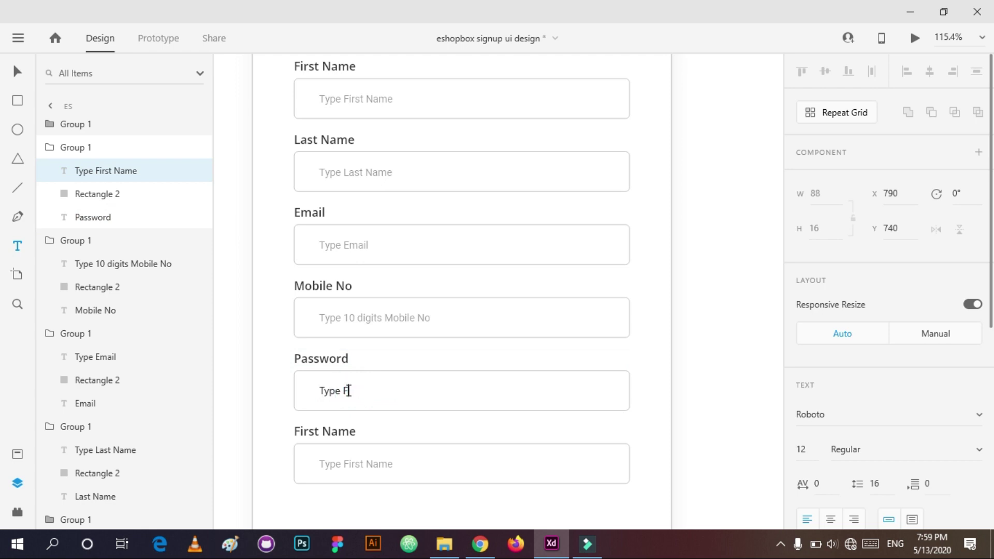
{"action": "key", "text": "Escape"}
Step: Set the bottom field's label and placeholder to 'Re-type Password'
{"action": "double_click", "coordinate": [346, 433]}
{"action": "key", "text": "ctrl+a"}
{"action": "type", "text": "R"}
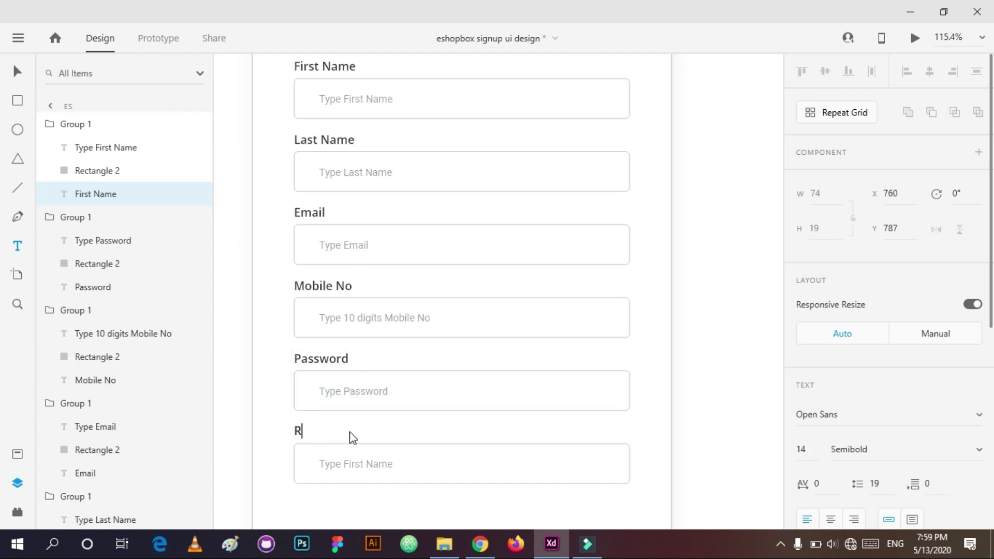
{"action": "type", "text": "e-type Password"}
{"action": "key", "text": "Escape"}
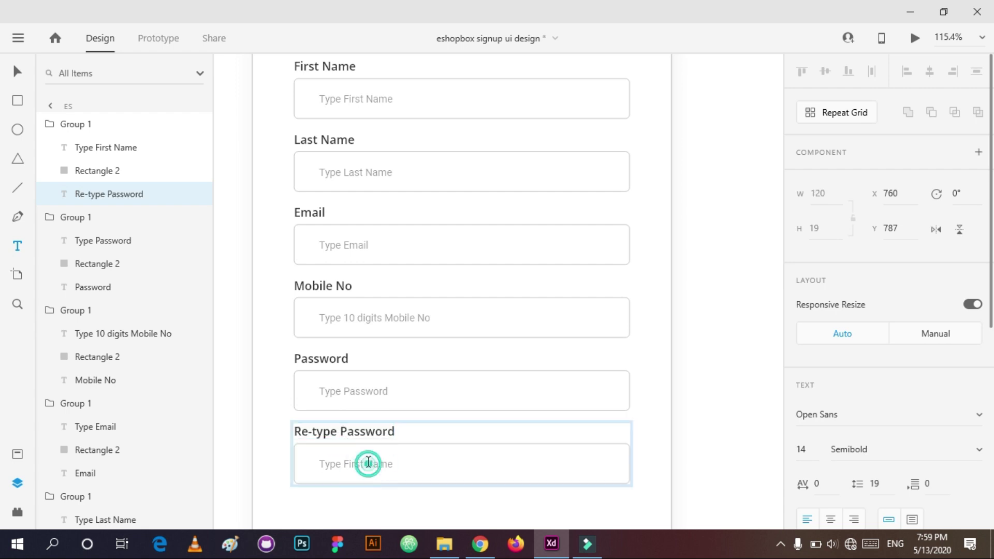
{"action": "double_click", "coordinate": [368, 464]}
{"action": "key", "text": "ctrl+a"}
{"action": "key", "text": "BackSpace"}
{"action": "type", "text": "Re"}
{"action": "key", "text": "BackSpace"}
{"action": "key", "text": "BackSpace"}
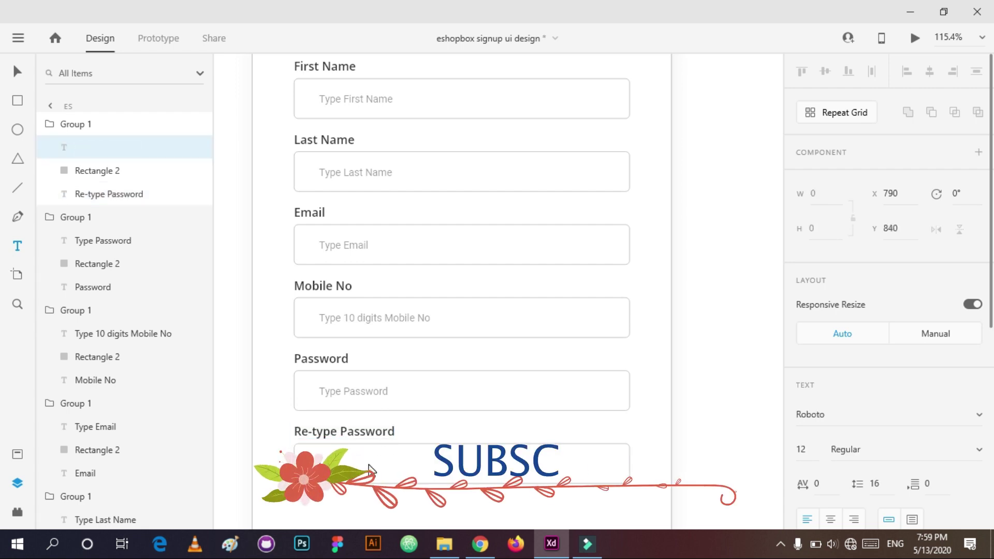
{"action": "type", "text": "Re-type Password"}
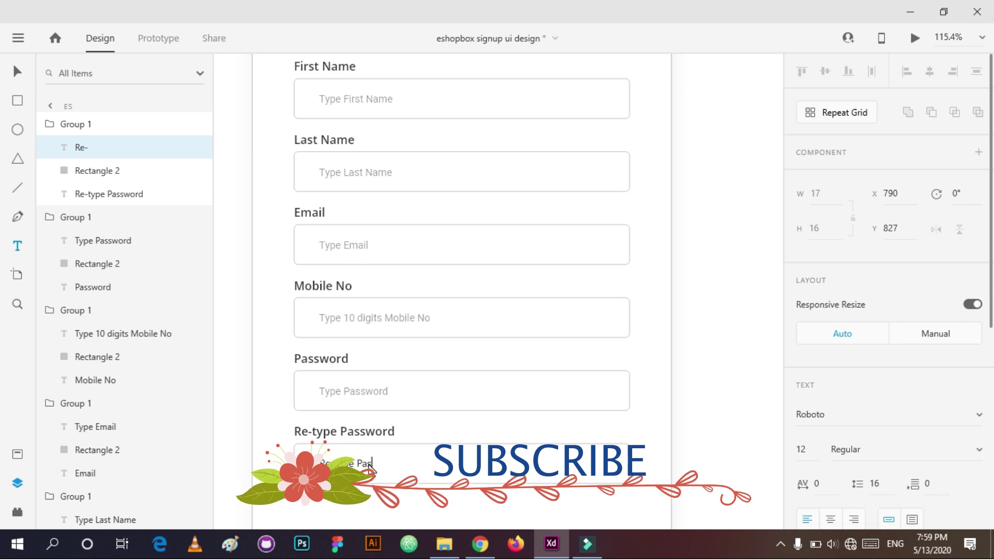
{"action": "left_click", "coordinate": [643, 417]}
{"action": "scroll", "coordinate": [643, 417], "scroll_direction": "down", "scroll_amount": 2}
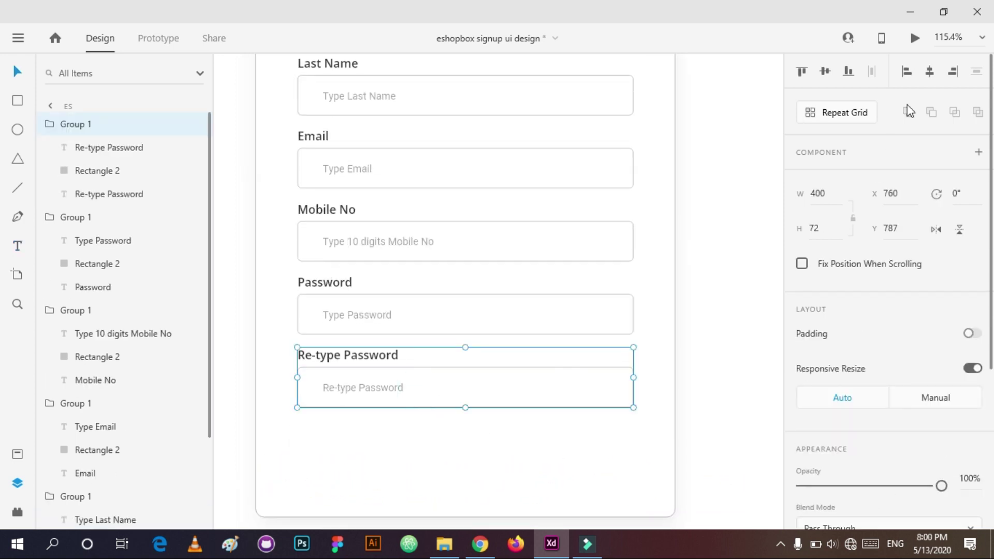
Step: Preview the signup screen, then draw a 400 × 60 rectangle below the form
{"action": "left_click", "coordinate": [915, 38]}
{"action": "left_click", "coordinate": [940, 13]}
{"action": "scroll", "coordinate": [474, 402], "scroll_direction": "down", "scroll_amount": 3}
{"action": "key", "text": "r"}
{"action": "mouse_move", "coordinate": [332, 388]}
{"action": "left_mouse_down"}
{"action": "mouse_move", "coordinate": [469, 412]}
{"action": "mouse_move", "coordinate": [634, 413]}
{"action": "left_mouse_up"}
{"action": "left_click", "coordinate": [827, 242]}
{"action": "type", "text": "60"}
{"action": "key", "text": "Return"}
{"action": "scroll", "coordinate": [827, 245], "scroll_direction": "down", "scroll_amount": 2}
{"action": "left_click", "coordinate": [829, 122]}
{"action": "type", "text": "400"}
{"action": "key", "text": "Return"}
Step: Round the rectangle's corners to 30 and move the pill under the Re-type Password field
{"action": "left_click", "coordinate": [857, 455]}
{"action": "type", "text": "30"}
{"action": "key", "text": "Return"}
{"action": "left_click_drag", "start_coordinate": [548, 430], "coordinate": [519, 412]}
{"action": "scroll", "coordinate": [827, 361], "scroll_direction": "down", "scroll_amount": 3}
{"action": "left_click", "coordinate": [831, 390]}
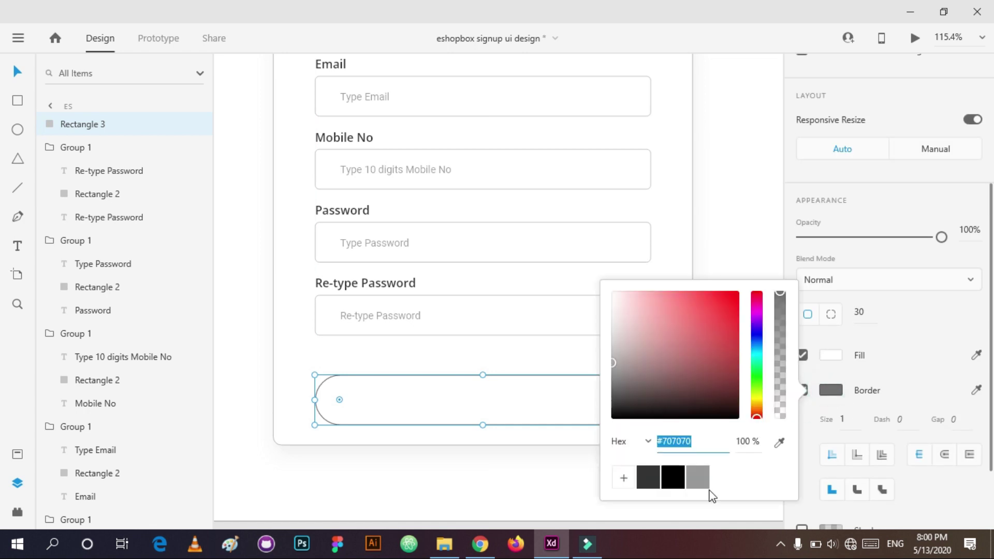
{"action": "left_click", "coordinate": [485, 397]}
Step: Add a SIGNUP text label centred inside the pill
{"action": "key", "text": "t"}
{"action": "left_click", "coordinate": [484, 396]}
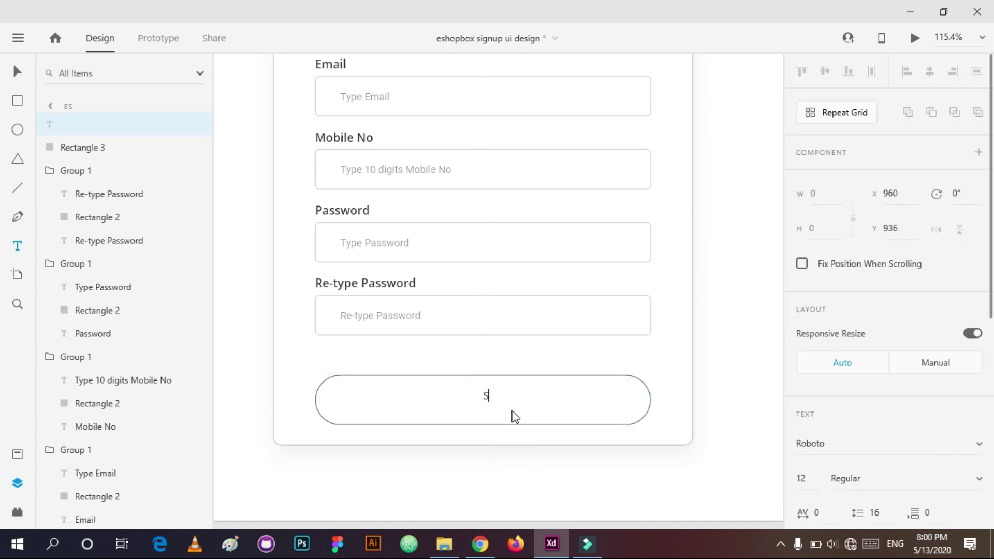
{"action": "left_click_drag", "start_coordinate": [491, 392], "coordinate": [483, 397]}
{"action": "left_click", "coordinate": [867, 437]}
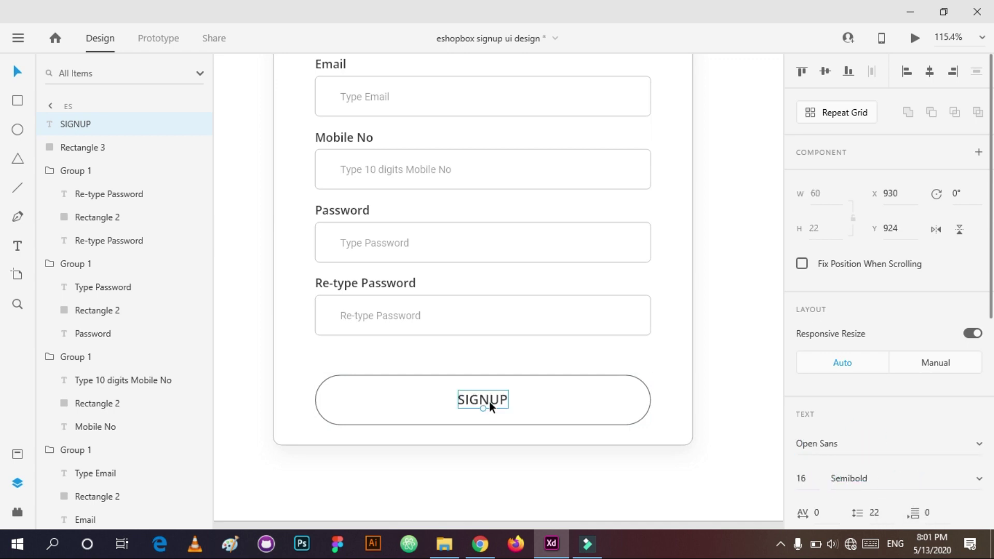
{"action": "left_click", "coordinate": [567, 473]}
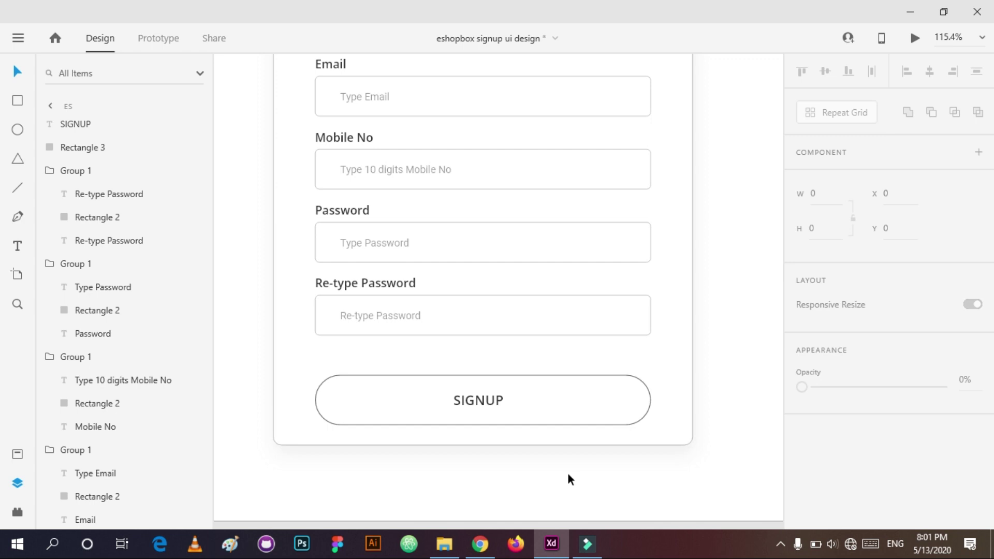
Step: Fill the pill with #d94b2b, save it as a swatch, and make the SIGNUP text white
{"action": "left_click", "coordinate": [641, 414]}
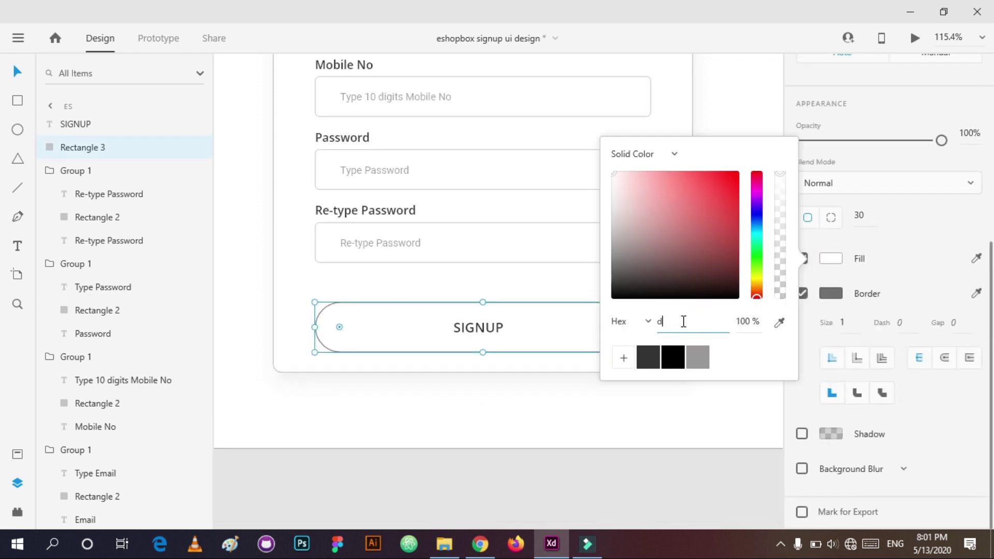
{"action": "type", "text": "d94b2b"}
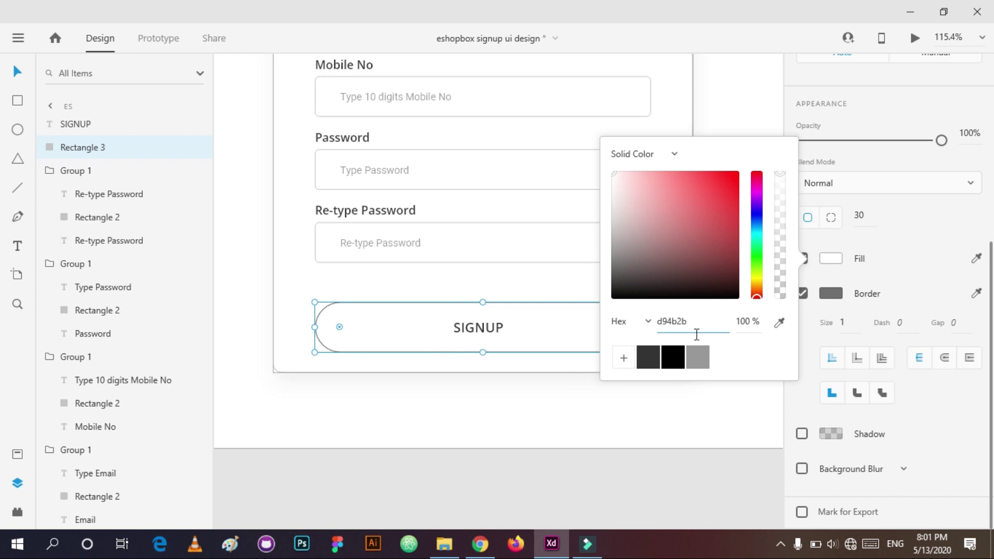
{"action": "key", "text": "Return"}
{"action": "left_click", "coordinate": [623, 357]}
{"action": "left_click", "coordinate": [604, 440]}
{"action": "left_click", "coordinate": [478, 327]}
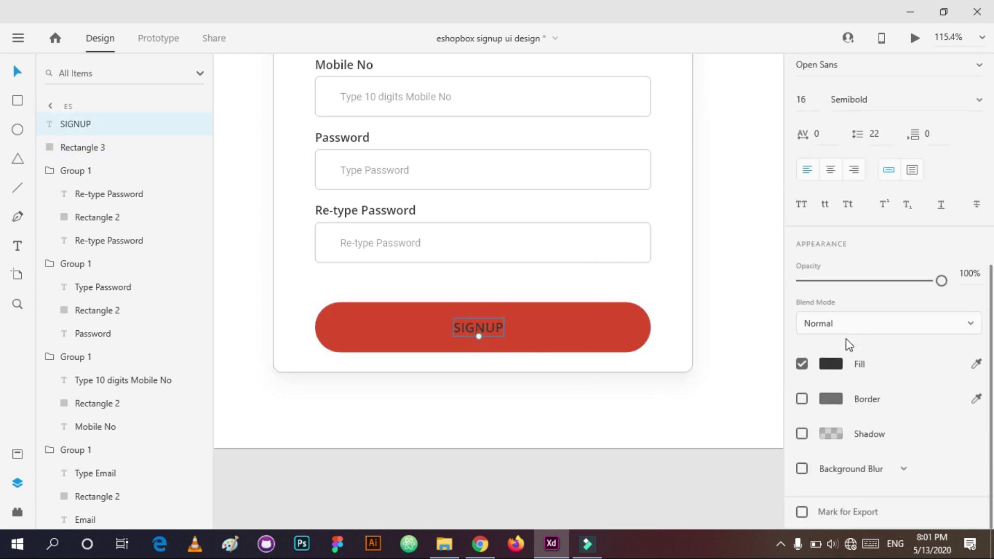
{"action": "left_click", "coordinate": [831, 362]}
{"action": "left_click_drag", "start_coordinate": [672, 290], "coordinate": [584, 250]}
{"action": "left_click", "coordinate": [482, 402]}
Step: Change the pill's fill to the lighter red #ff5e4b
{"action": "left_click", "coordinate": [533, 290]}
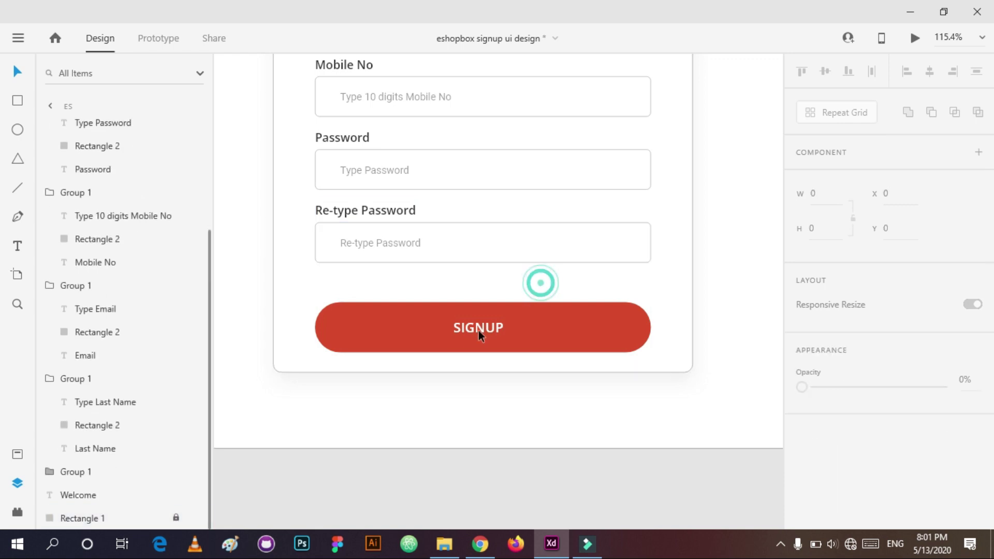
{"action": "left_click", "coordinate": [547, 314]}
{"action": "scroll", "coordinate": [905, 362], "scroll_direction": "down", "scroll_amount": 3}
{"action": "left_click", "coordinate": [831, 364]}
{"action": "type", "text": "ff5"}
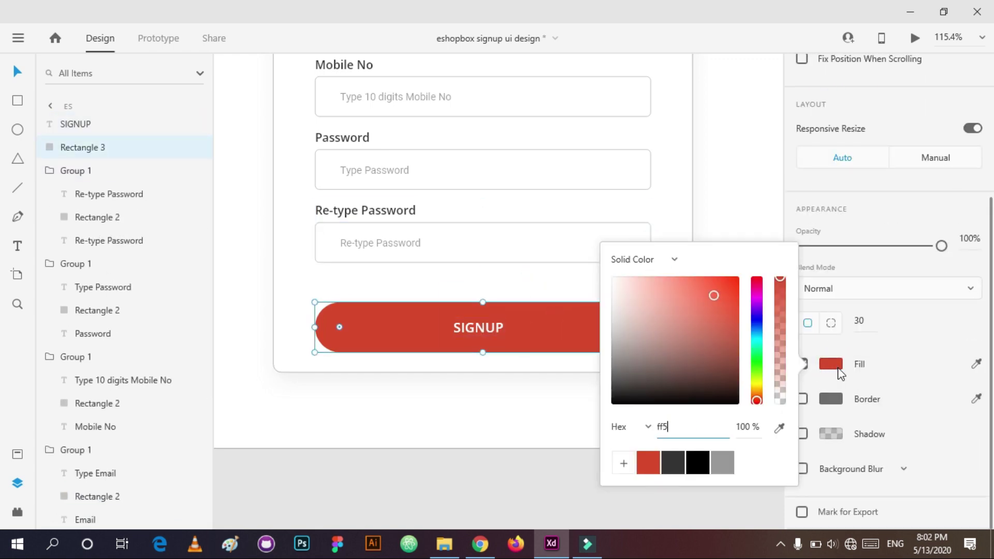
{"action": "type", "text": "e4b"}
{"action": "key", "text": "Return"}
{"action": "key", "text": "Escape"}
{"action": "key", "text": "Escape"}
Step: Centre the SIGNUP label on the pill and group the two together
{"action": "left_click", "coordinate": [507, 319]}
{"action": "left_click", "coordinate": [478, 327], "text": "shift"}
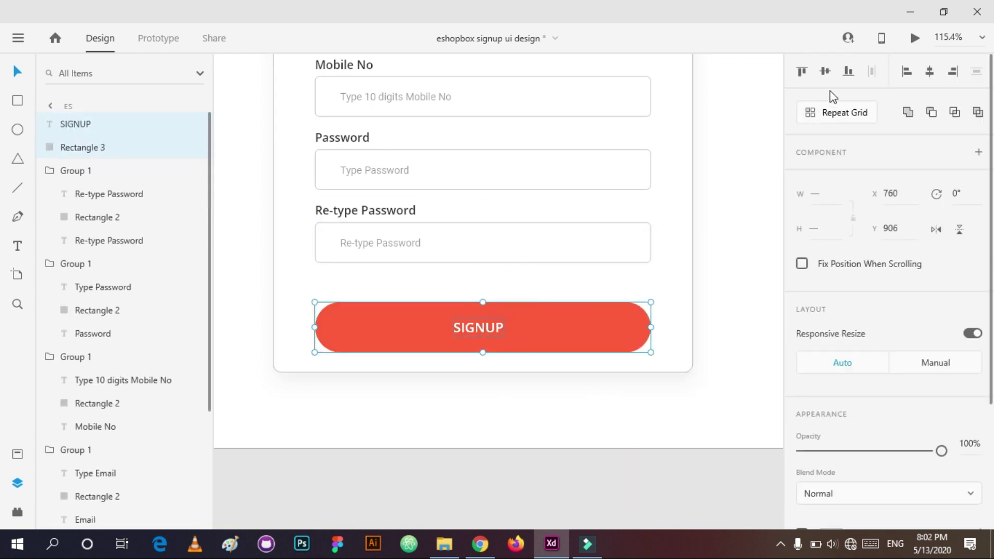
{"action": "left_click", "coordinate": [926, 71]}
{"action": "key", "text": "ctrl+g"}
{"action": "scroll", "coordinate": [582, 390], "scroll_direction": "down", "scroll_amount": 3}
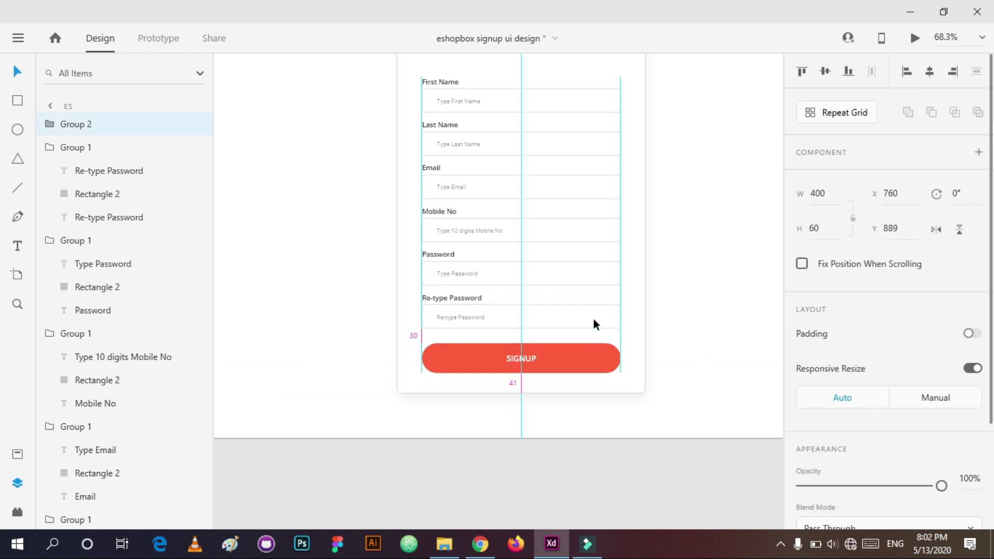
{"action": "scroll", "coordinate": [593, 324], "scroll_direction": "up", "scroll_amount": 5}
Step: Centre the Welcome heading horizontally on the card
{"action": "left_click_drag", "start_coordinate": [613, 155], "coordinate": [437, 471]}
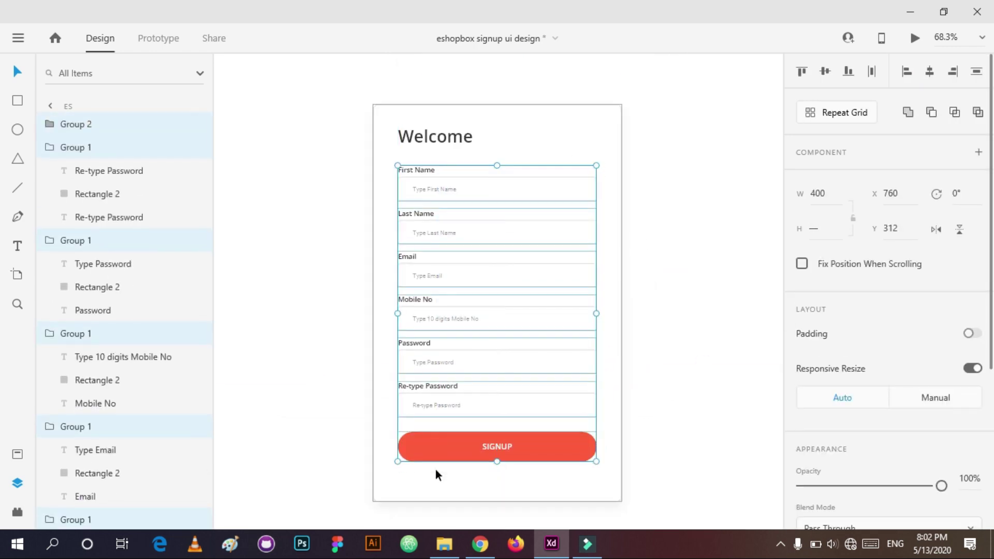
{"action": "left_click", "coordinate": [434, 136]}
{"action": "left_click", "coordinate": [929, 71]}
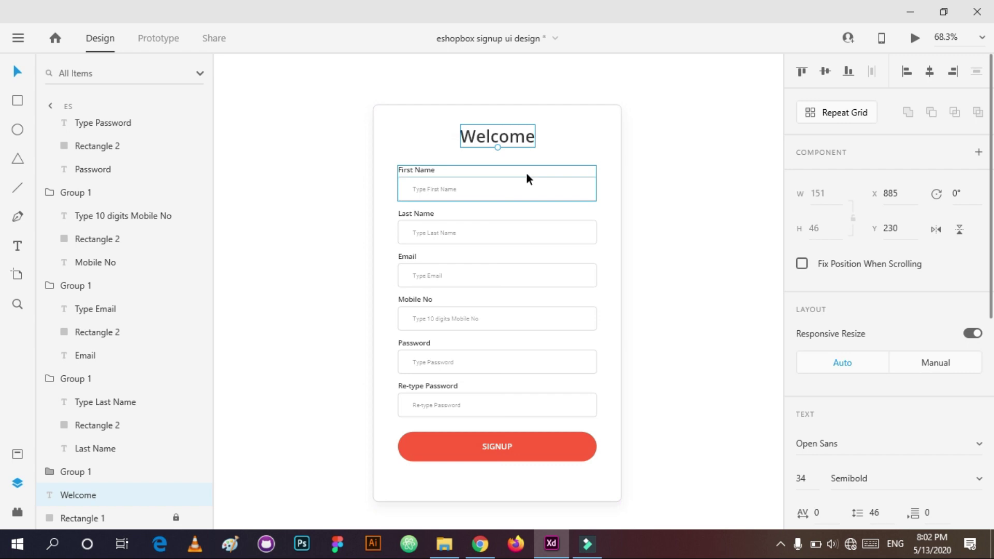
Step: Unlock the card background and set its height to 850
{"action": "left_click", "coordinate": [604, 248]}
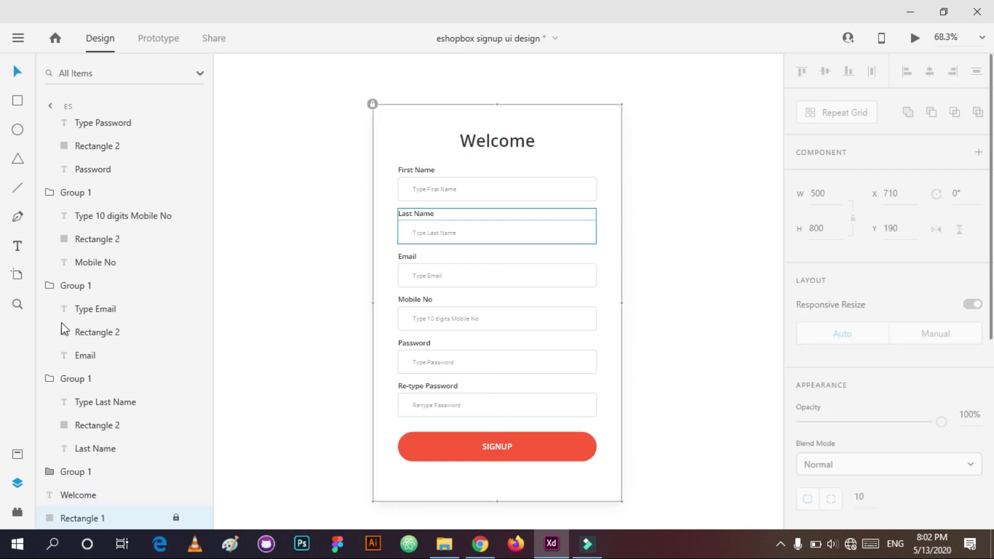
{"action": "key", "text": "ctrl+l"}
{"action": "left_click", "coordinate": [822, 229]}
{"action": "type", "text": "850"}
{"action": "key", "text": "Return"}
Step: Relock the card background and nudge the form fields and SIGNUP button lower
{"action": "key", "text": "ctrl+l"}
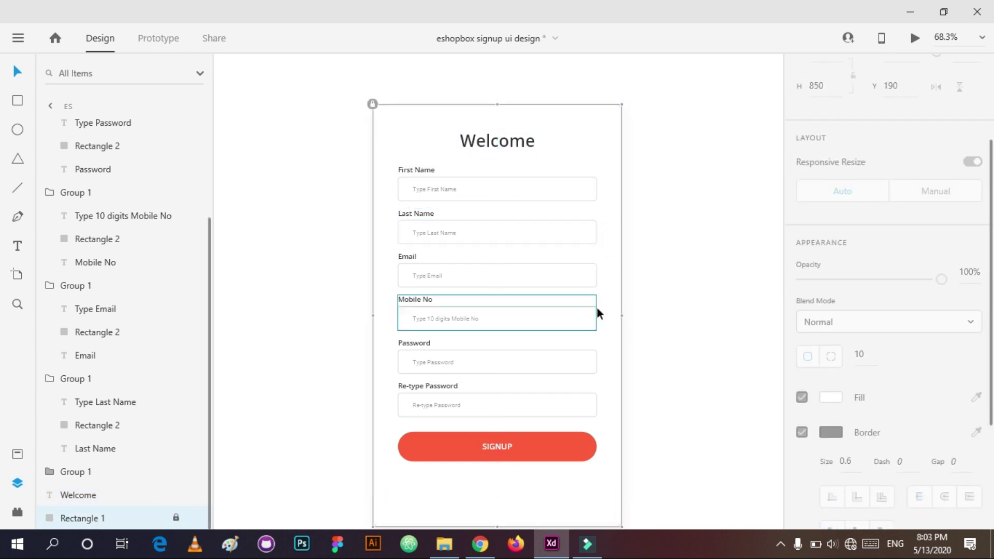
{"action": "scroll", "coordinate": [536, 322], "scroll_direction": "down", "scroll_amount": 3}
{"action": "scroll", "coordinate": [565, 86], "scroll_direction": "up", "scroll_amount": 2}
{"action": "left_click", "coordinate": [500, 191]}
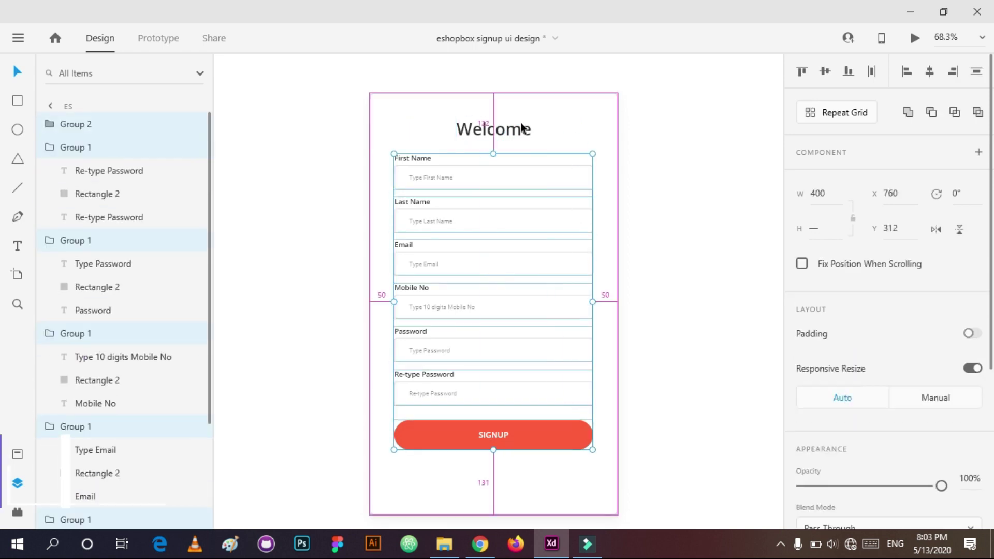
{"action": "key", "text": "shift+Down"}
{"action": "left_click_drag", "start_coordinate": [494, 433], "coordinate": [494, 463]}
{"action": "key", "text": "shift+Up"}
{"action": "key", "text": "shift+Up"}
{"action": "key", "text": "shift+Up"}
{"action": "key", "text": "shift+Up"}
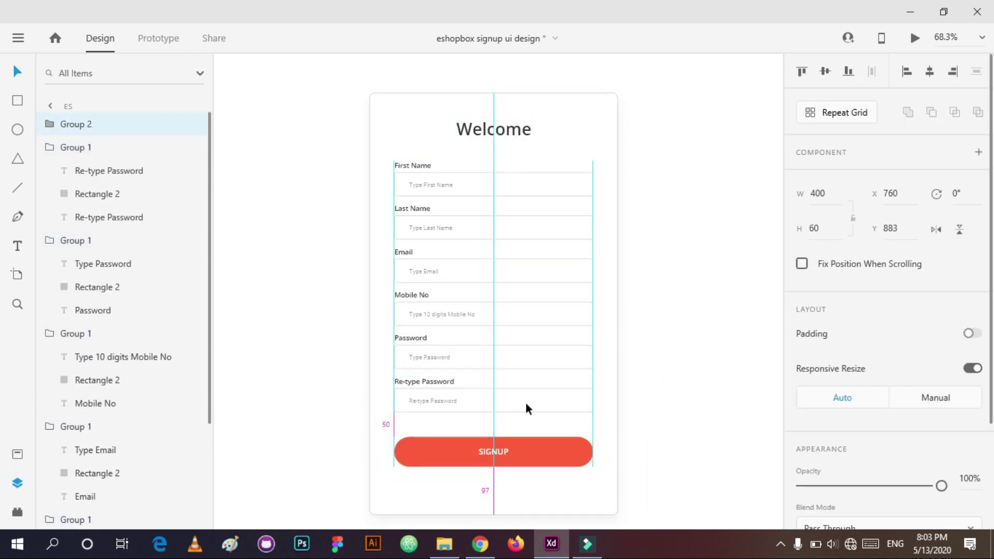
Step: Shrink the card height by 47 to 803 and lock the background again
{"action": "left_click", "coordinate": [544, 500]}
{"action": "left_click", "coordinate": [838, 237]}
{"action": "key", "text": "Return"}
{"action": "left_click", "coordinate": [688, 383]}
{"action": "left_click", "coordinate": [160, 517]}
{"action": "left_click", "coordinate": [176, 517]}
Step: Preview the signup screen to check the card layout
{"action": "left_click", "coordinate": [526, 132]}
{"action": "left_click", "coordinate": [524, 181]}
{"action": "left_click", "coordinate": [605, 233]}
{"action": "left_click", "coordinate": [915, 38]}
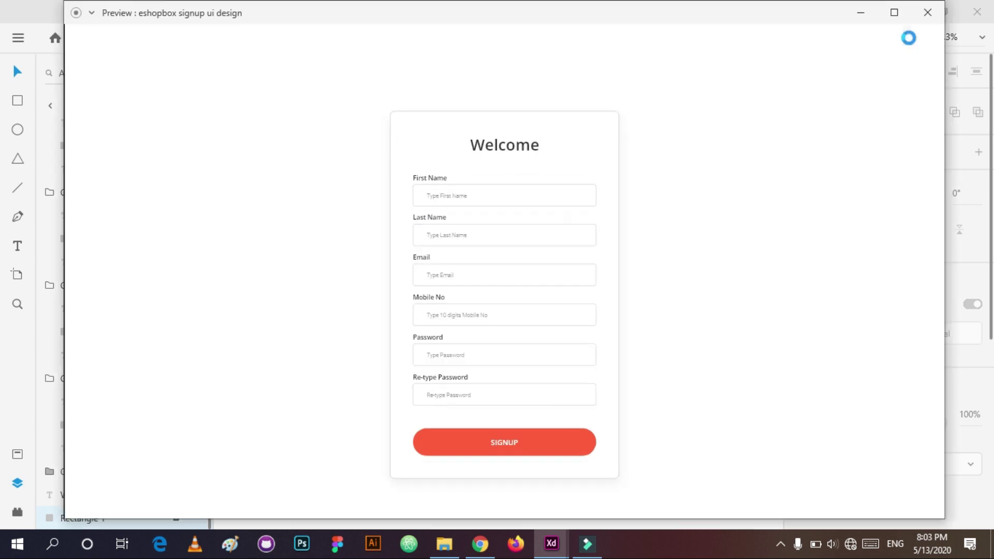
{"action": "left_click", "coordinate": [938, 14]}
Step: Unlock the card, group every element, and centre the group horizontally on the artboard
{"action": "left_click", "coordinate": [176, 517]}
{"action": "left_click", "coordinate": [663, 76]}
{"action": "left_click_drag", "start_coordinate": [663, 76], "coordinate": [350, 494]}
{"action": "key", "text": "ctrl+g"}
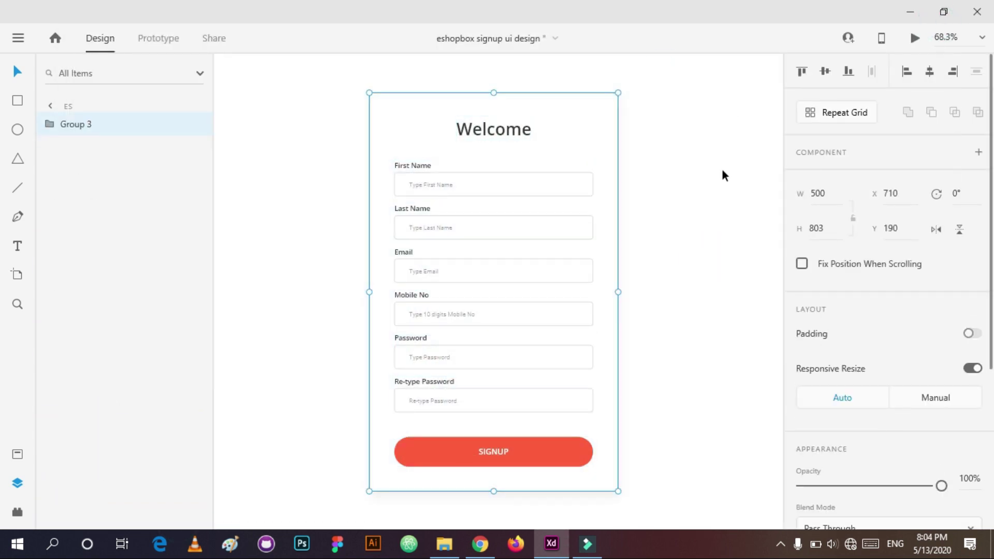
{"action": "key", "text": "ctrl+0"}
{"action": "left_click_drag", "start_coordinate": [464, 288], "coordinate": [481, 261]}
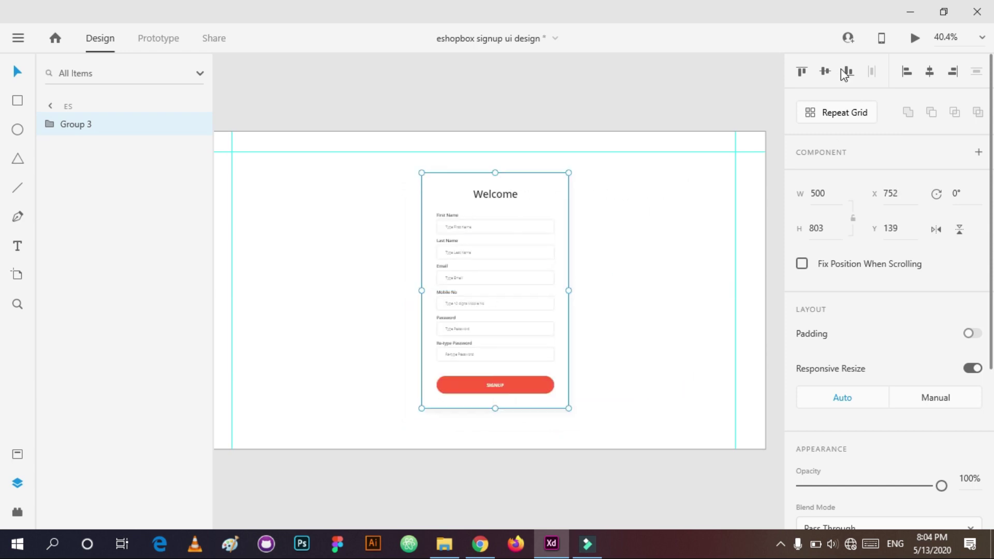
{"action": "left_click", "coordinate": [931, 72]}
{"action": "left_click", "coordinate": [604, 363]}
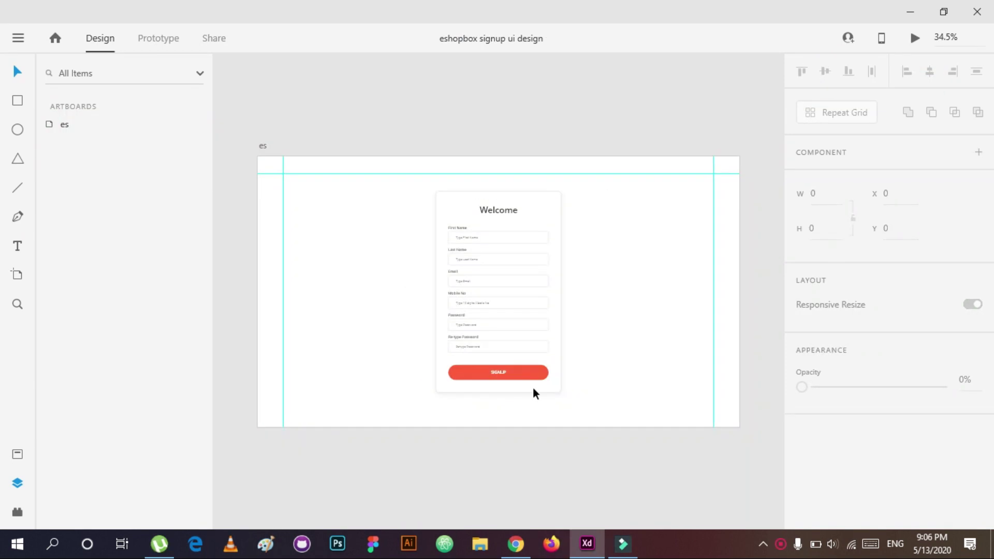
{"action": "left_click", "coordinate": [461, 364]}
Step: Ungroup the signup card and set the card background height to 800
{"action": "scroll", "coordinate": [473, 384], "scroll_direction": "up", "scroll_amount": 3}
{"action": "left_click", "coordinate": [565, 388]}
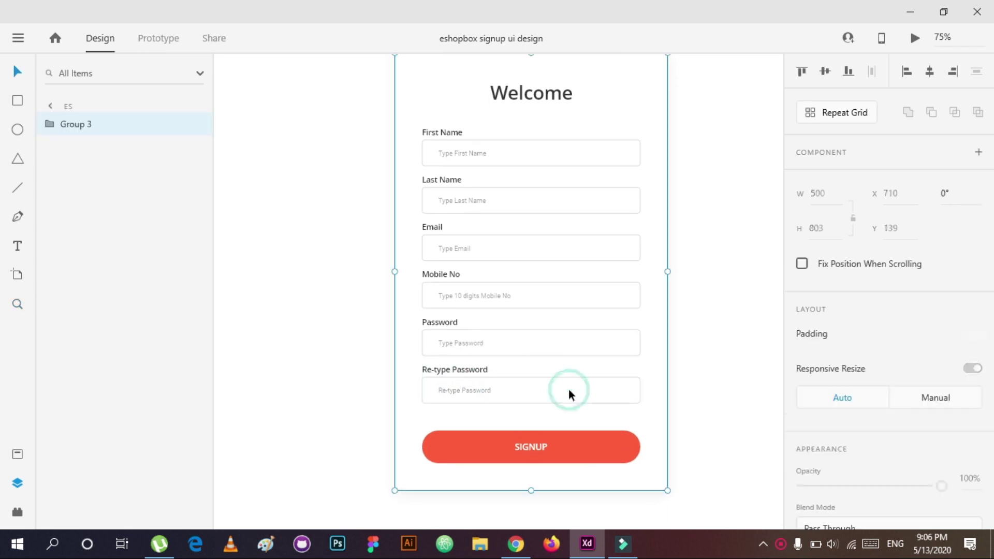
{"action": "key", "text": "ctrl+shift+g"}
{"action": "left_click", "coordinate": [98, 317]}
{"action": "left_click", "coordinate": [829, 235]}
{"action": "type", "text": "800"}
{"action": "key", "text": "Return"}
Step: Change the card height to 880 and lock the background
{"action": "scroll", "coordinate": [829, 235], "scroll_direction": "down", "scroll_amount": 4}
{"action": "scroll", "coordinate": [511, 343], "scroll_direction": "down", "scroll_amount": 3}
{"action": "scroll", "coordinate": [685, 331], "scroll_direction": "up", "scroll_amount": 3}
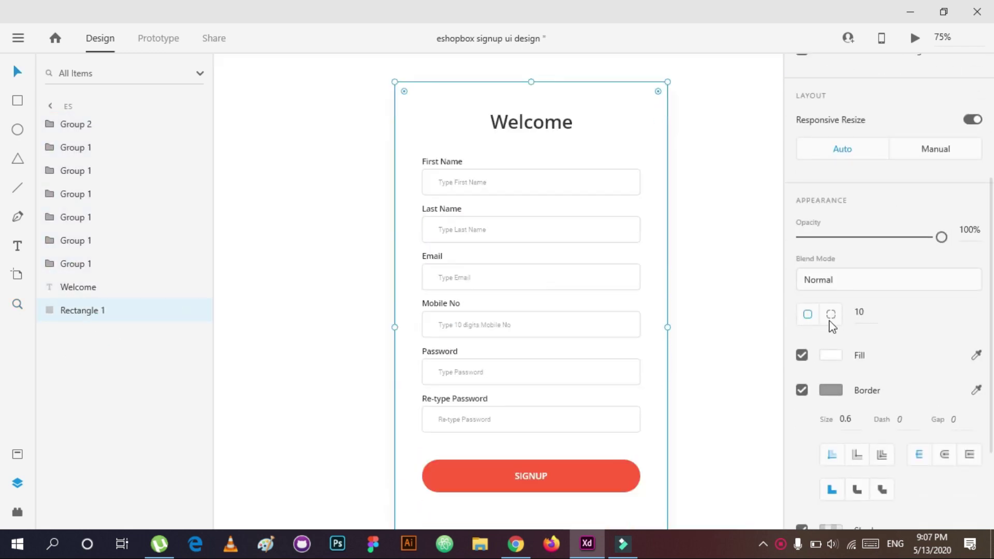
{"action": "scroll", "coordinate": [831, 240], "scroll_direction": "up", "scroll_amount": 4}
{"action": "left_click", "coordinate": [830, 239]}
{"action": "type", "text": "880"}
{"action": "left_click", "coordinate": [176, 309]}
{"action": "scroll", "coordinate": [549, 383], "scroll_direction": "down", "scroll_amount": 3}
Step: Add a black login prompt line centred below the SIGNUP button
{"action": "left_click", "coordinate": [549, 383]}
{"action": "key", "text": "alt"}
{"action": "key", "text": "t"}
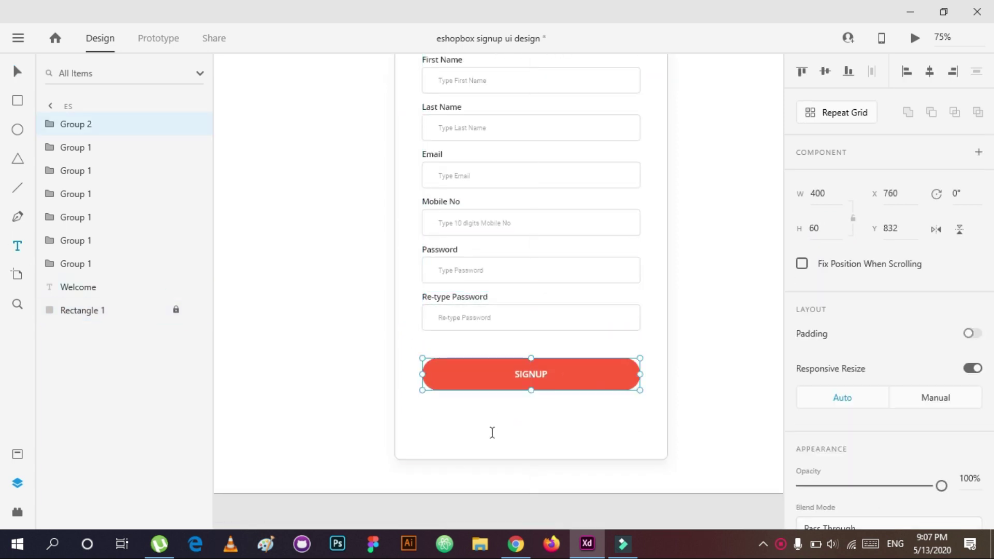
{"action": "left_click", "coordinate": [526, 430]}
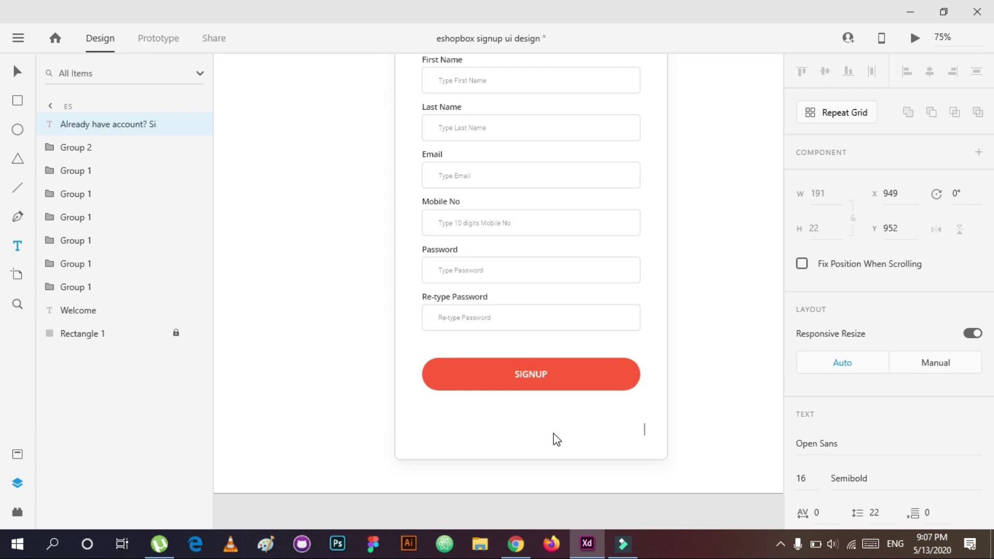
{"action": "scroll", "coordinate": [865, 468], "scroll_direction": "down", "scroll_amount": 5}
{"action": "left_click", "coordinate": [806, 383]}
{"action": "left_click", "coordinate": [694, 470]}
{"action": "left_click_drag", "start_coordinate": [548, 428], "coordinate": [493, 429]}
Step: Set 'Already have account?' to Regular, make Login size 18, and centre the line
{"action": "left_click", "coordinate": [570, 430]}
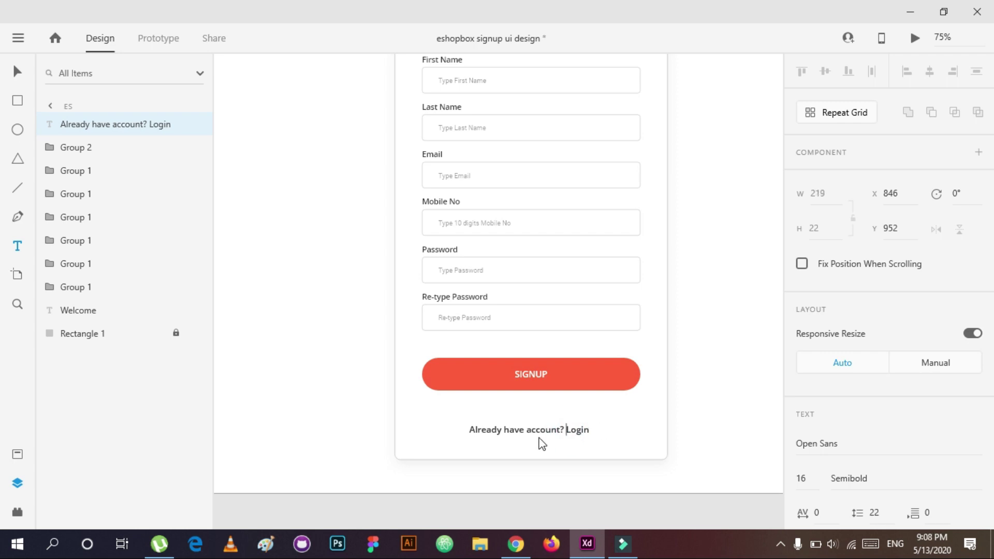
{"action": "left_click", "coordinate": [951, 475]}
{"action": "type", "text": "Regular"}
{"action": "key", "text": "Return"}
{"action": "left_click_drag", "start_coordinate": [560, 429], "coordinate": [583, 430]}
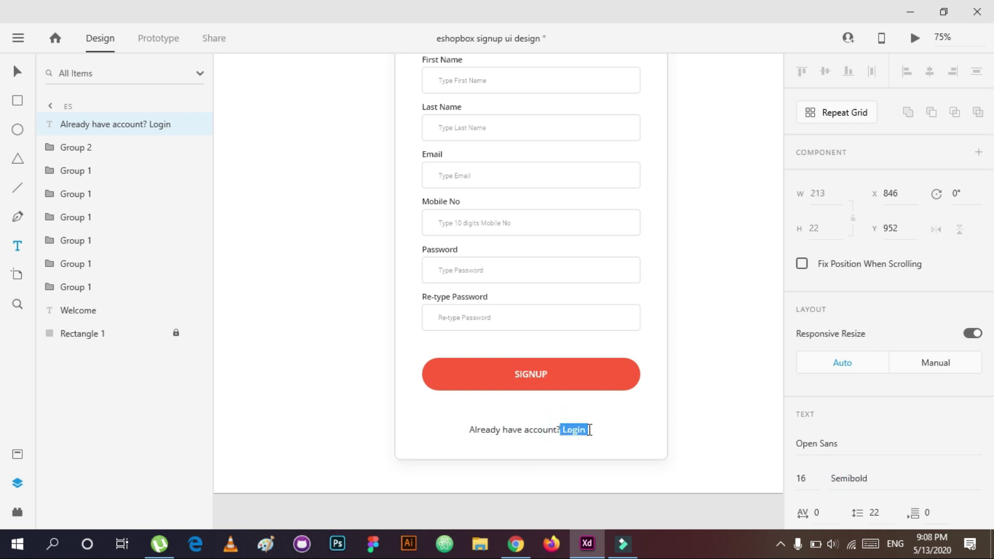
{"action": "type", "text": "18"}
{"action": "key", "text": "Return"}
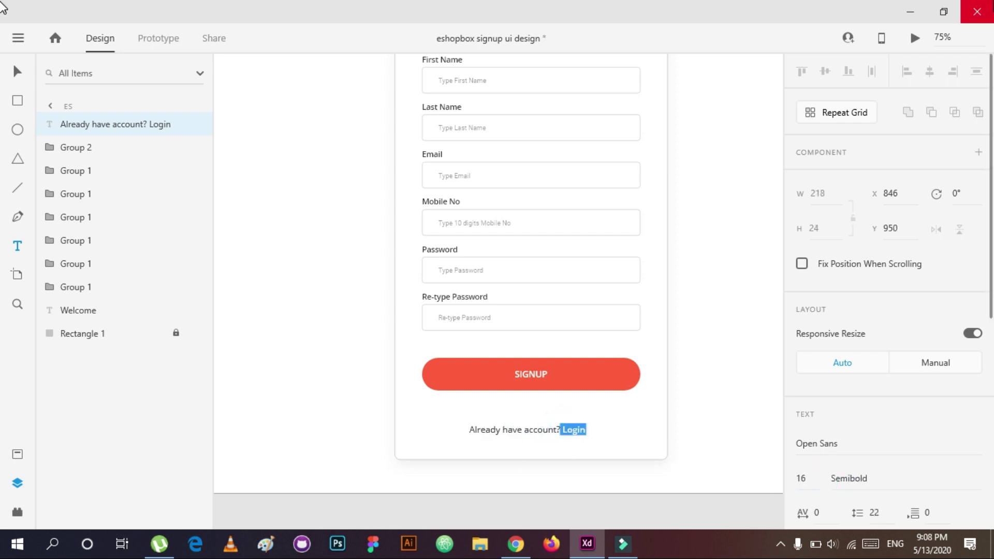
{"action": "key", "text": "Escape"}
{"action": "left_click_drag", "start_coordinate": [561, 431], "coordinate": [562, 447]}
Step: Insert the Feather eye icon at width 12 with a 1 px light grey outline
{"action": "scroll", "coordinate": [647, 346], "scroll_direction": "down", "scroll_amount": 2}
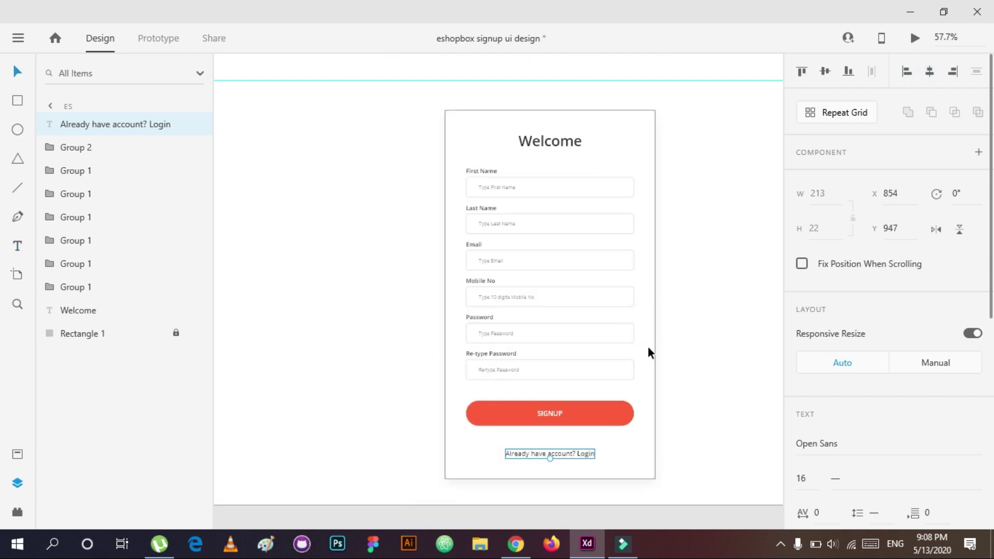
{"action": "scroll", "coordinate": [603, 359], "scroll_direction": "up", "scroll_amount": 5}
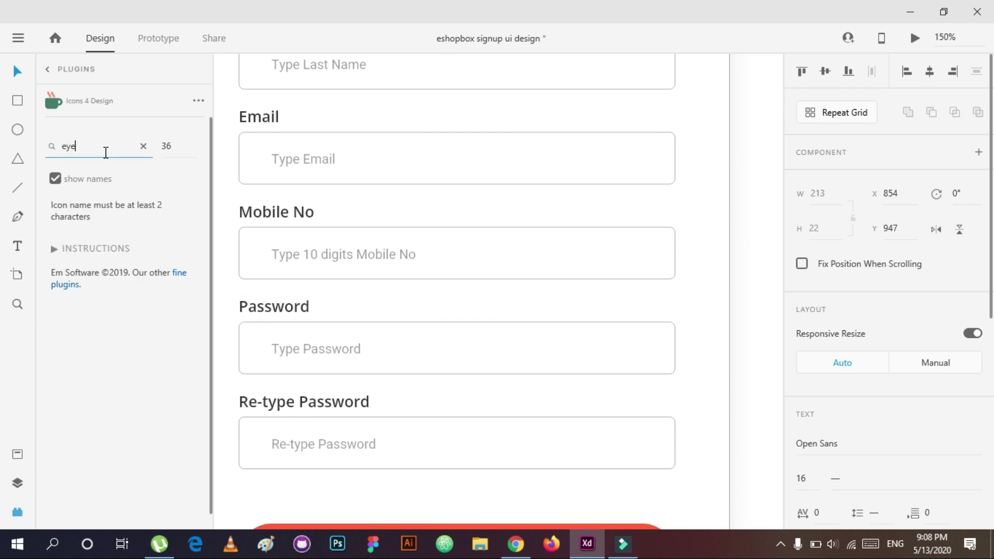
{"action": "left_click", "coordinate": [165, 390]}
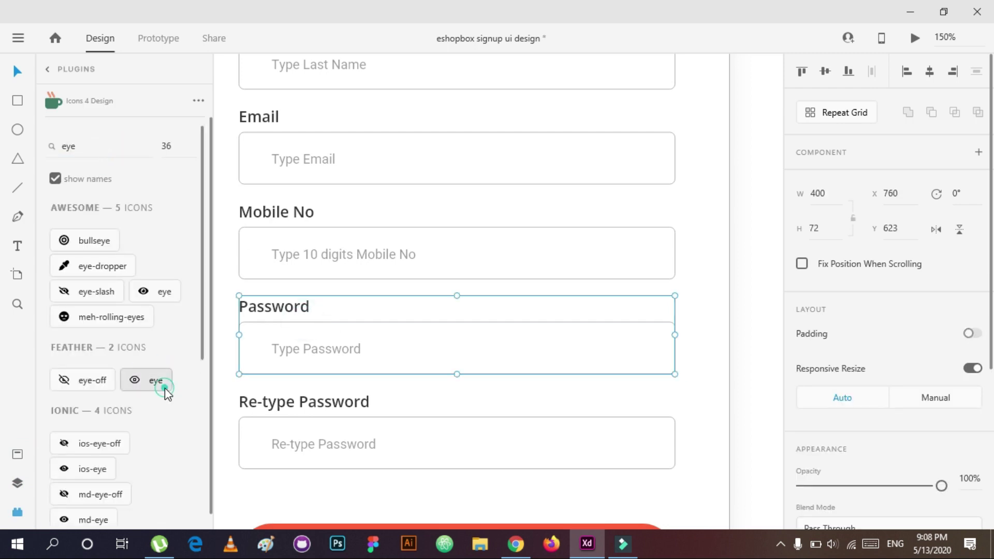
{"action": "left_click", "coordinate": [821, 201]}
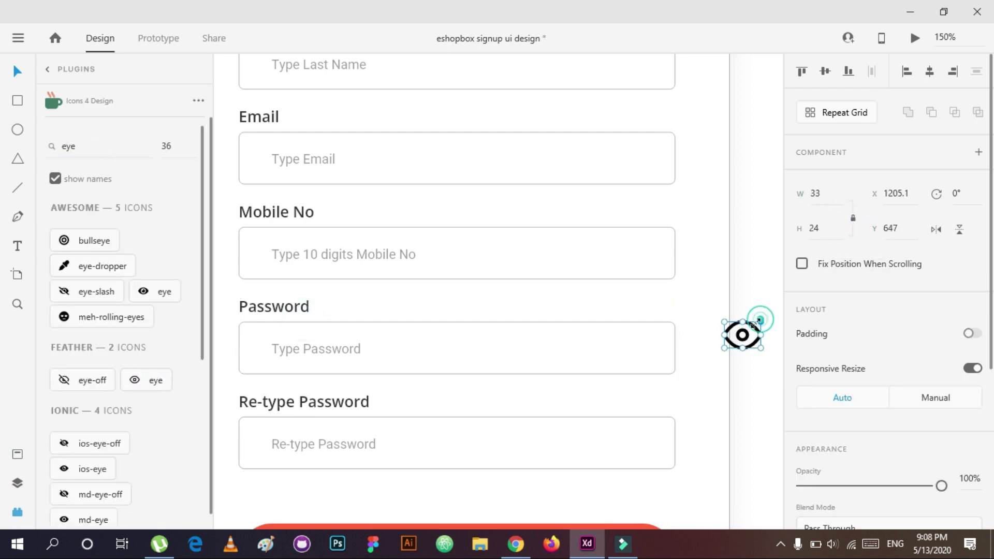
{"action": "type", "text": "12"}
{"action": "key", "text": "Return"}
{"action": "scroll", "coordinate": [880, 310], "scroll_direction": "down", "scroll_amount": 5}
{"action": "left_click", "coordinate": [842, 391]}
{"action": "left_click", "coordinate": [825, 364]}
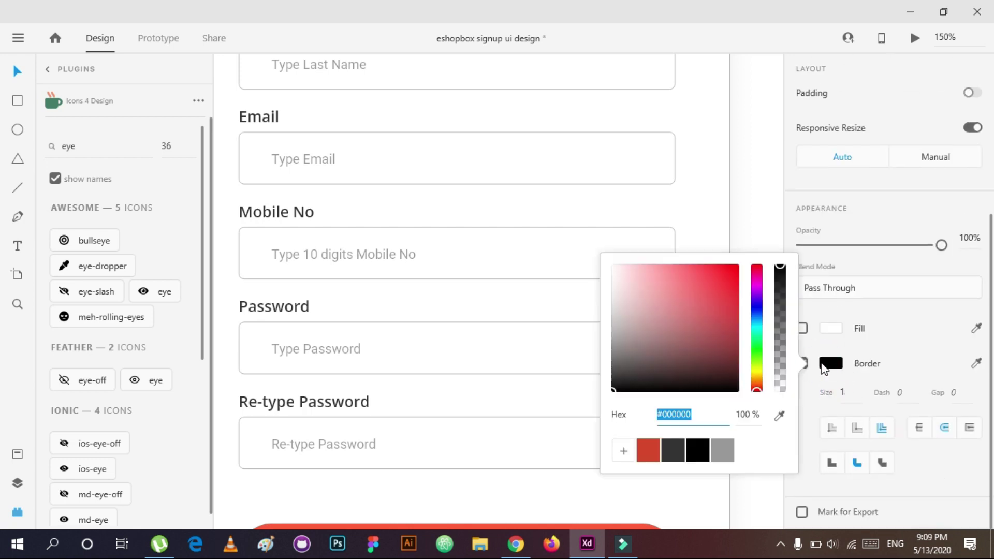
{"action": "left_click", "coordinate": [720, 450]}
{"action": "left_click", "coordinate": [750, 326]}
Step: Insert the Feather eye-off icon instead and give it a grey outline
{"action": "left_click", "coordinate": [91, 382]}
{"action": "scroll", "coordinate": [849, 389], "scroll_direction": "down", "scroll_amount": 2}
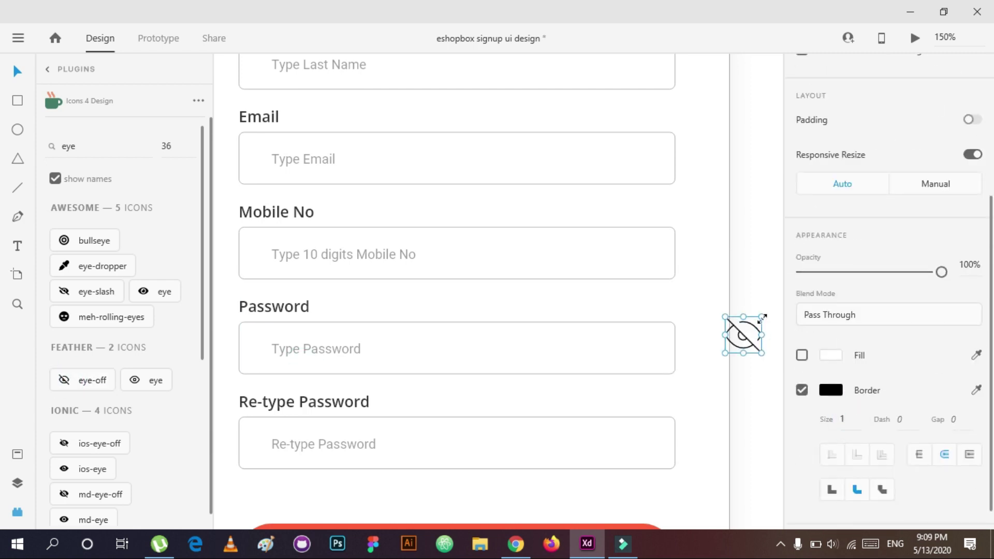
{"action": "scroll", "coordinate": [762, 322], "scroll_direction": "up", "scroll_amount": 2}
{"action": "scroll", "coordinate": [872, 199], "scroll_direction": "up", "scroll_amount": 4}
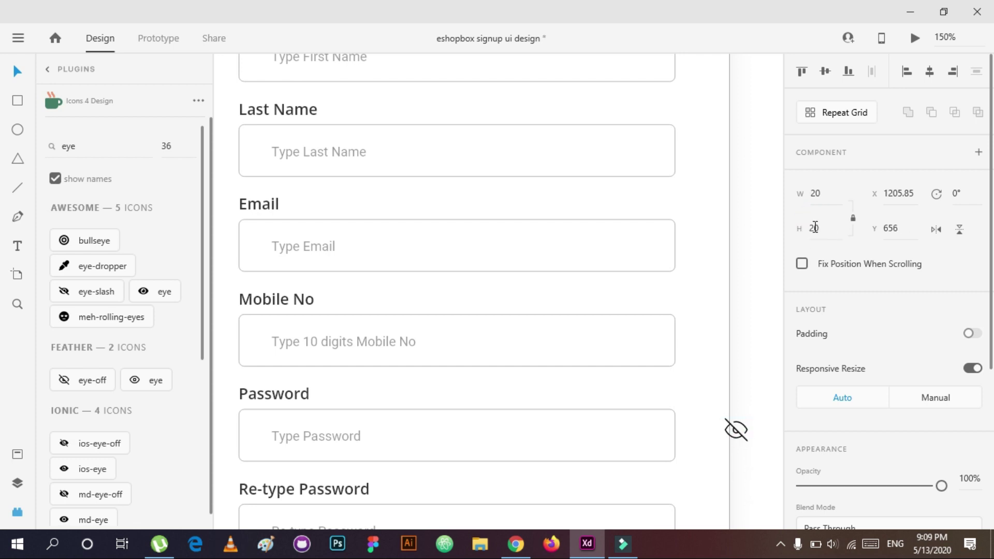
{"action": "scroll", "coordinate": [848, 388], "scroll_direction": "down", "scroll_amount": 4}
{"action": "left_click", "coordinate": [830, 390]}
{"action": "left_click", "coordinate": [723, 477]}
{"action": "left_click", "coordinate": [754, 248]}
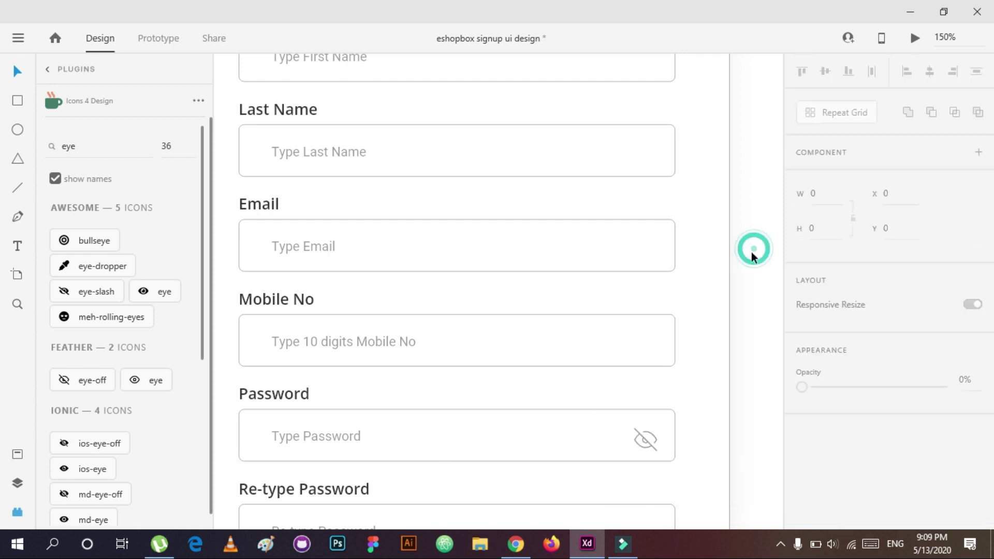
Step: Place the eye-off icon at the right end of the Password field
{"action": "key", "text": "ctrl+space"}
{"action": "left_click", "coordinate": [649, 451]}
{"action": "left_click_drag", "start_coordinate": [650, 439], "coordinate": [663, 371]}
{"action": "mouse_move", "coordinate": [664, 372]}
{"action": "left_mouse_down"}
{"action": "mouse_move", "coordinate": [672, 360]}
{"action": "mouse_move", "coordinate": [693, 363]}
{"action": "mouse_move", "coordinate": [682, 370]}
{"action": "left_mouse_up"}
Step: Move the eye-off icon into the Password group, centre it vertically, and nudge it 10 px left
{"action": "key", "text": "ctrl+y"}
{"action": "double_click", "coordinate": [681, 341]}
{"action": "left_click", "coordinate": [660, 344]}
{"action": "left_click", "coordinate": [685, 326]}
{"action": "left_click_drag", "start_coordinate": [98, 124], "coordinate": [116, 223]}
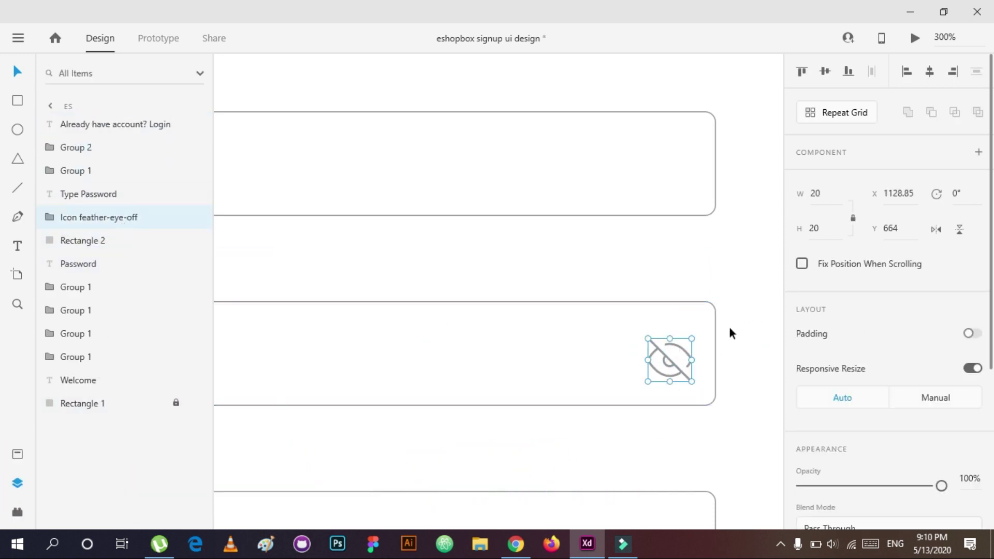
{"action": "left_click", "coordinate": [124, 239], "text": "shift"}
{"action": "left_click", "coordinate": [825, 72]}
{"action": "left_click", "coordinate": [57, 222]}
{"action": "key", "text": "shift+Left"}
{"action": "left_click", "coordinate": [723, 294]}
Step: Paste a copy of the eye-off icon into the Re-type Password field
{"action": "scroll", "coordinate": [722, 288], "scroll_direction": "down", "scroll_amount": 5}
{"action": "right_click", "coordinate": [606, 330]}
{"action": "left_click", "coordinate": [672, 96]}
{"action": "left_click", "coordinate": [572, 426]}
{"action": "key", "text": "ctrl+shift+g"}
{"action": "right_click", "coordinate": [584, 427]}
{"action": "left_click", "coordinate": [690, 150]}
{"action": "key", "text": "shift+Down"}
{"action": "key", "text": "shift+Down"}
{"action": "key", "text": "shift+Down"}
{"action": "key", "text": "shift+Down"}
{"action": "key", "text": "shift+Down"}
{"action": "key", "text": "shift+Down"}
{"action": "key", "text": "shift+Down"}
{"action": "key", "text": "shift+Down"}
{"action": "key", "text": "shift+Down"}
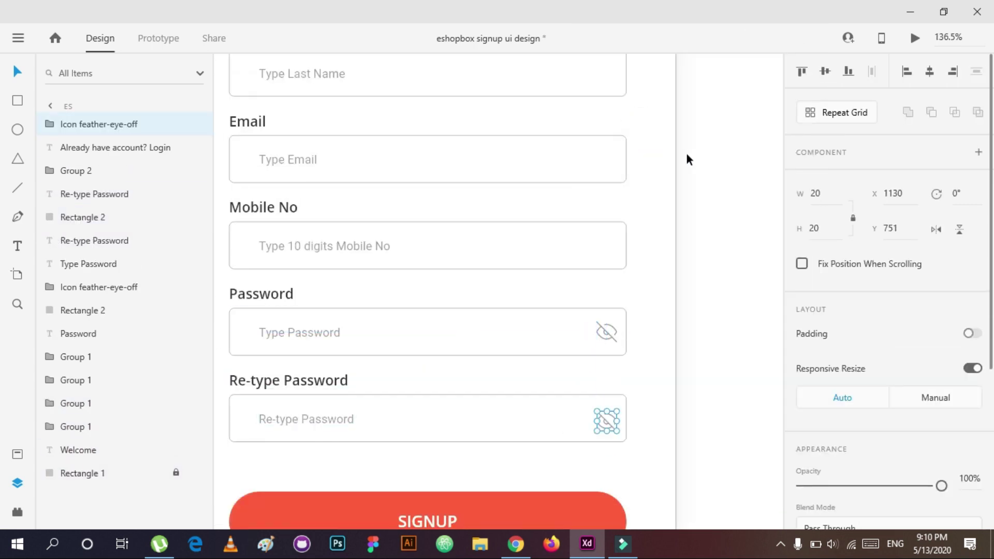
Step: Group each eye-off icon with its Re-type and Password field box
{"action": "left_click", "coordinate": [98, 220]}
{"action": "left_click", "coordinate": [106, 139]}
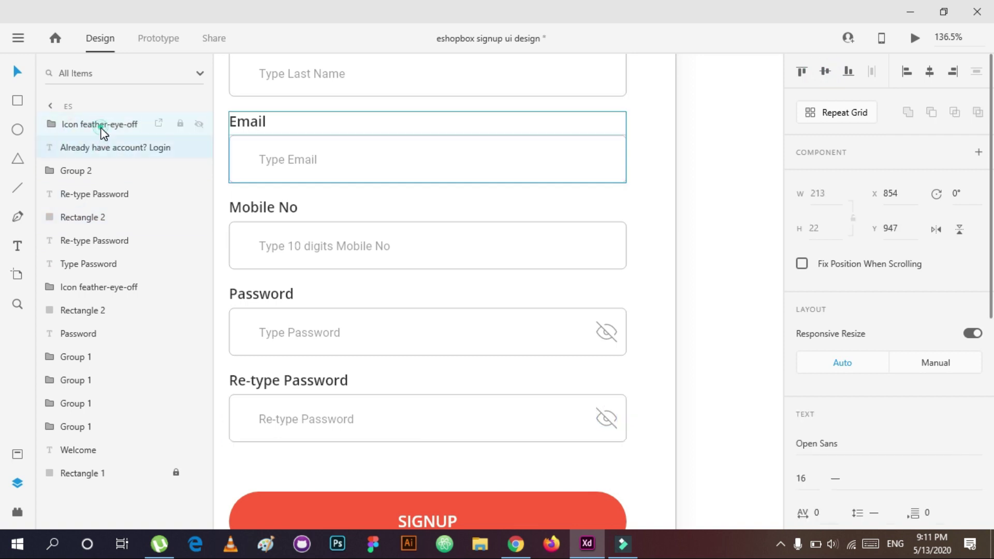
{"action": "left_click", "coordinate": [101, 128]}
{"action": "left_click", "coordinate": [83, 217], "text": "ctrl"}
{"action": "key", "text": "ctrl+g"}
{"action": "left_click", "coordinate": [496, 343]}
{"action": "left_click", "coordinate": [606, 332], "text": "shift"}
{"action": "key", "text": "ctrl+g"}
Step: Group the Password and Re-type Password labels with their fields
{"action": "left_click_drag", "start_coordinate": [635, 303], "coordinate": [237, 354]}
{"action": "key", "text": "ctrl+g"}
{"action": "left_click", "coordinate": [650, 372]}
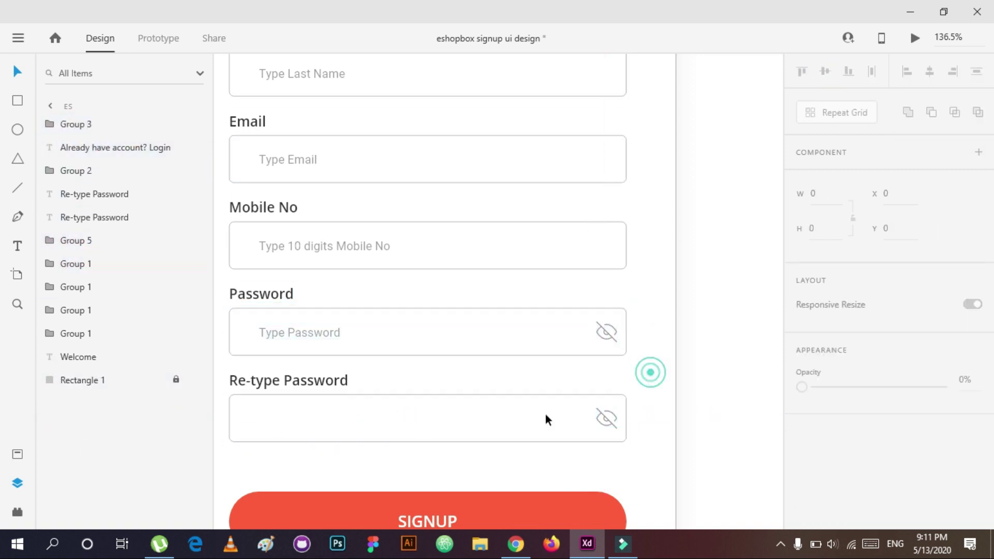
{"action": "left_click_drag", "start_coordinate": [545, 420], "coordinate": [546, 421]}
{"action": "key", "text": "ctrl+g"}
{"action": "scroll", "coordinate": [639, 415], "scroll_direction": "down", "scroll_amount": 5}
Step: Move the 'Already have account? Login' line and the SIGNUP button up
{"action": "left_click", "coordinate": [579, 420]}
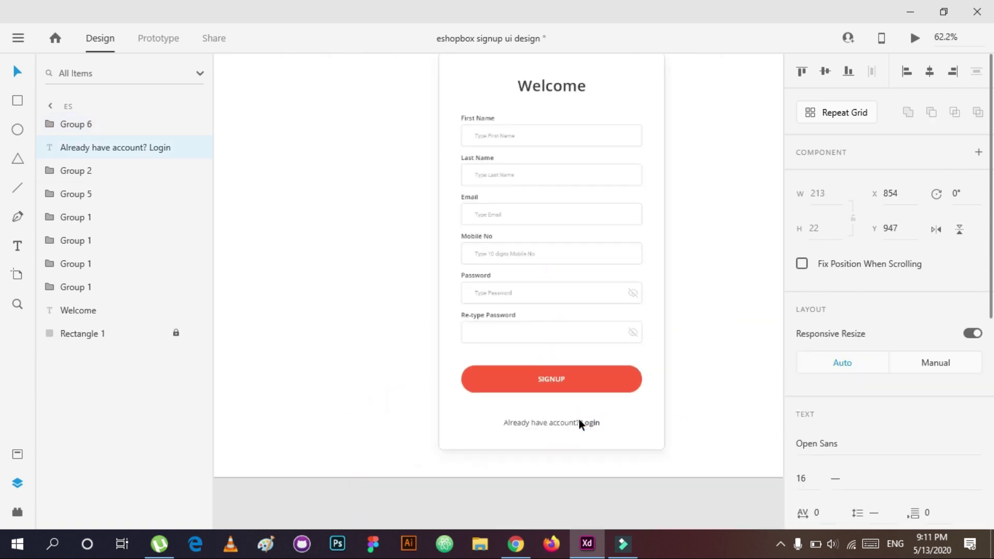
{"action": "left_click", "coordinate": [540, 238]}
{"action": "left_click", "coordinate": [18, 37]}
{"action": "left_click", "coordinate": [595, 164]}
{"action": "key", "text": "ctrl+0"}
{"action": "left_click", "coordinate": [176, 333]}
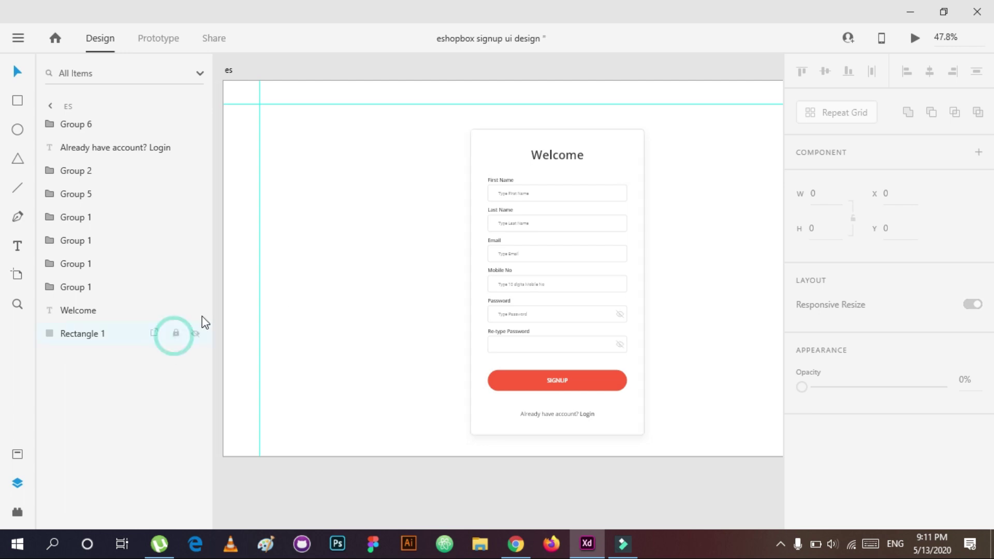
{"action": "left_click", "coordinate": [569, 414]}
{"action": "key", "text": "shift+Up"}
{"action": "key", "text": "shift+Up"}
{"action": "key", "text": "shift+Up"}
{"action": "key", "text": "shift+Up"}
{"action": "left_click", "coordinate": [605, 389]}
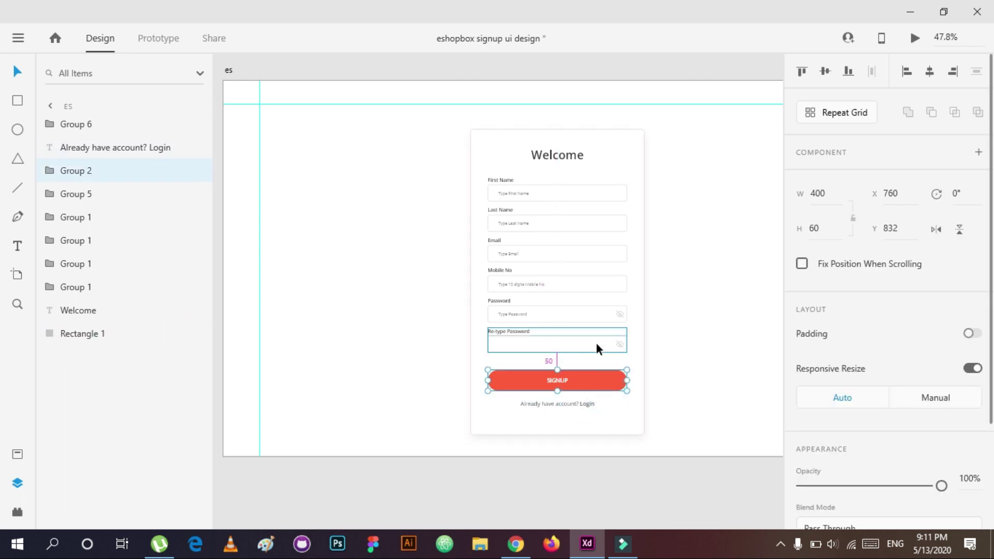
{"action": "key", "text": "shift+Up"}
Step: Shrink the card background to 850 high and group every part of the signup card
{"action": "left_click", "coordinate": [588, 403]}
{"action": "left_click", "coordinate": [600, 406]}
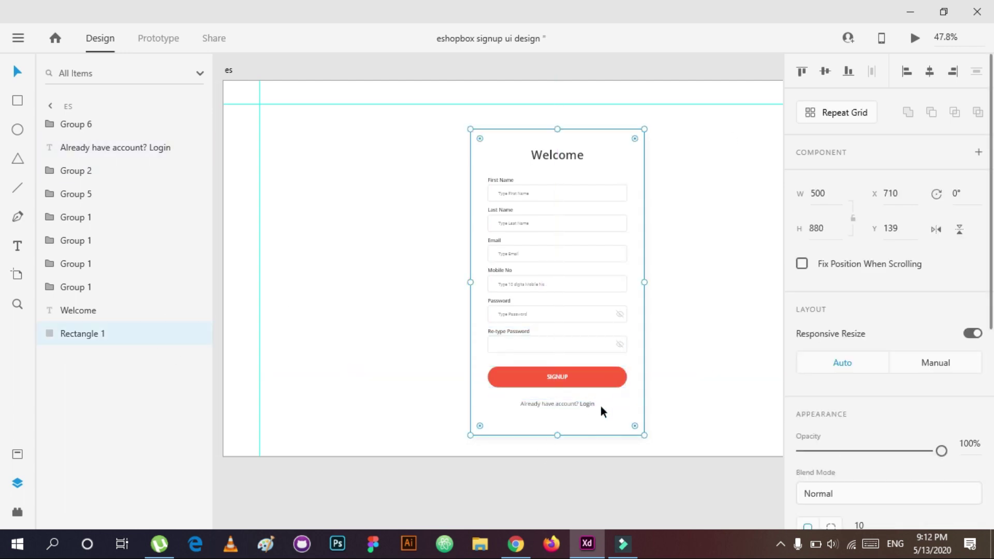
{"action": "left_click", "coordinate": [842, 228]}
{"action": "type", "text": "850"}
{"action": "key", "text": "Return"}
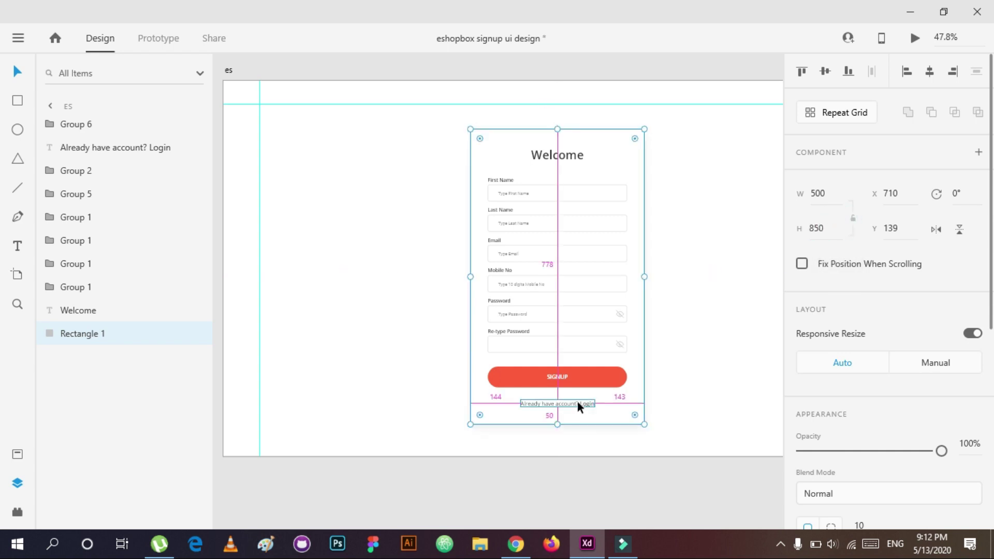
{"action": "left_click", "coordinate": [577, 385]}
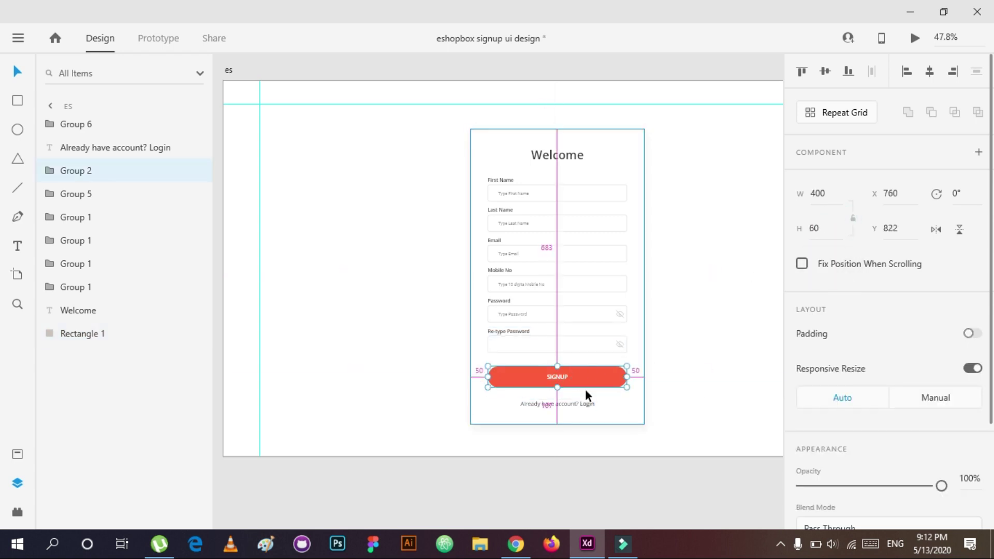
{"action": "left_click_drag", "start_coordinate": [688, 115], "coordinate": [414, 449]}
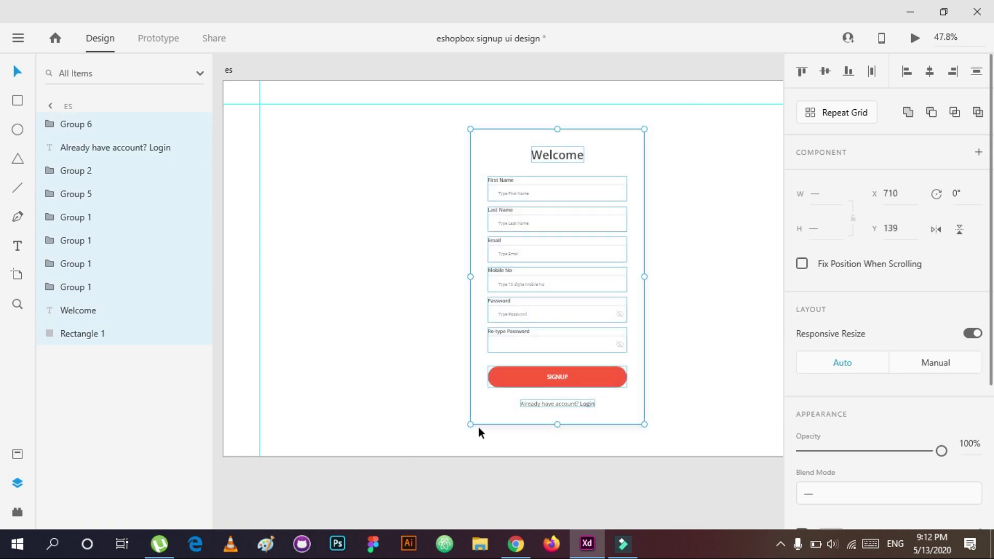
{"action": "key", "text": "ctrl+g"}
Step: Bring the eshopbox PNG from the Project 25 - Eshopbox folder onto the artboard
{"action": "scroll", "coordinate": [489, 232], "scroll_direction": "up", "scroll_amount": 2}
{"action": "scroll", "coordinate": [489, 232], "scroll_direction": "left", "scroll_amount": 1}
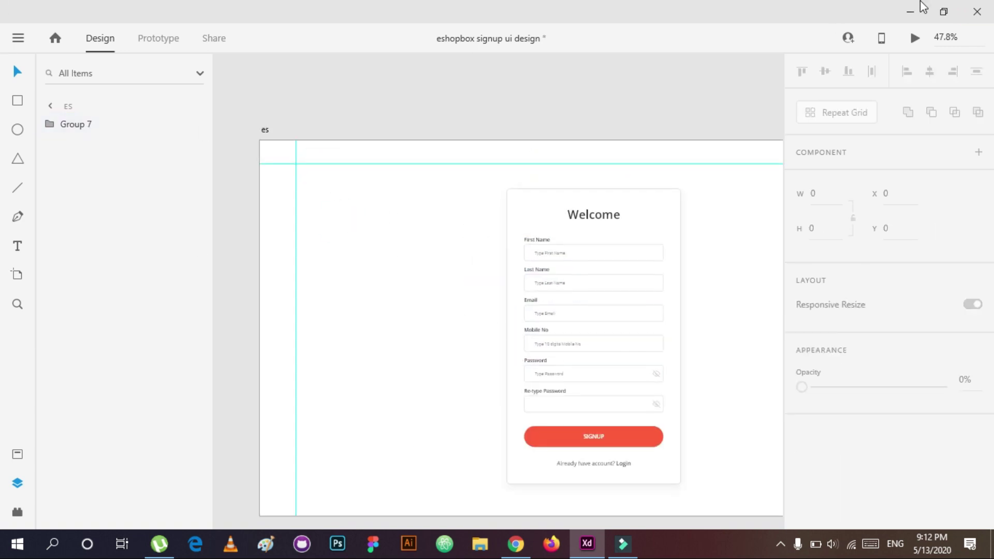
{"action": "left_click", "coordinate": [912, 10]}
{"action": "double_click", "coordinate": [26, 91]}
{"action": "left_click", "coordinate": [249, 197]}
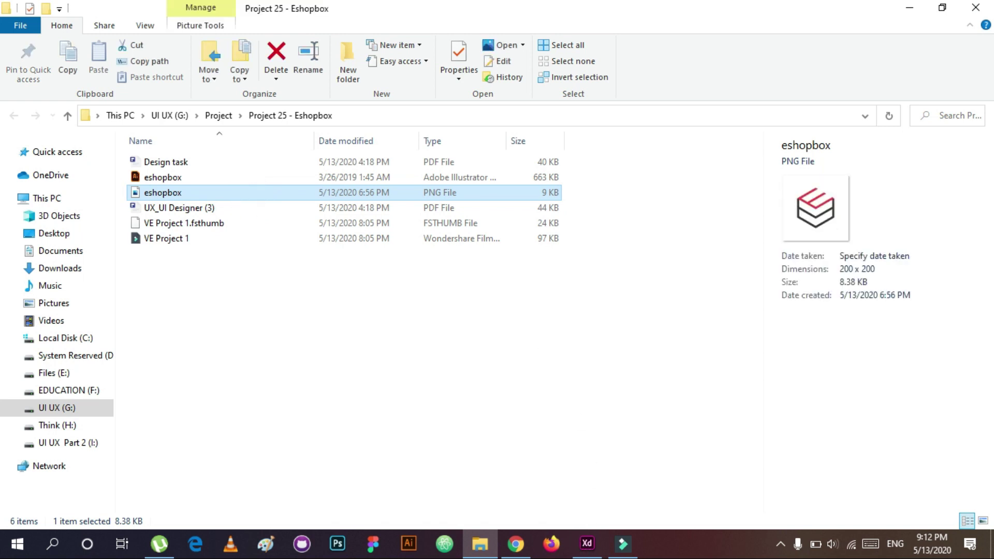
{"action": "left_click", "coordinate": [308, 197], "text": "ctrl"}
{"action": "left_click_drag", "start_coordinate": [544, 177], "coordinate": [325, 204]}
{"action": "left_click", "coordinate": [498, 198]}
Step: Size the eshopbox logo to 100×100 at X 0, Y 0, then shift it slightly right and down
{"action": "type", "text": "100"}
{"action": "key", "text": "Return"}
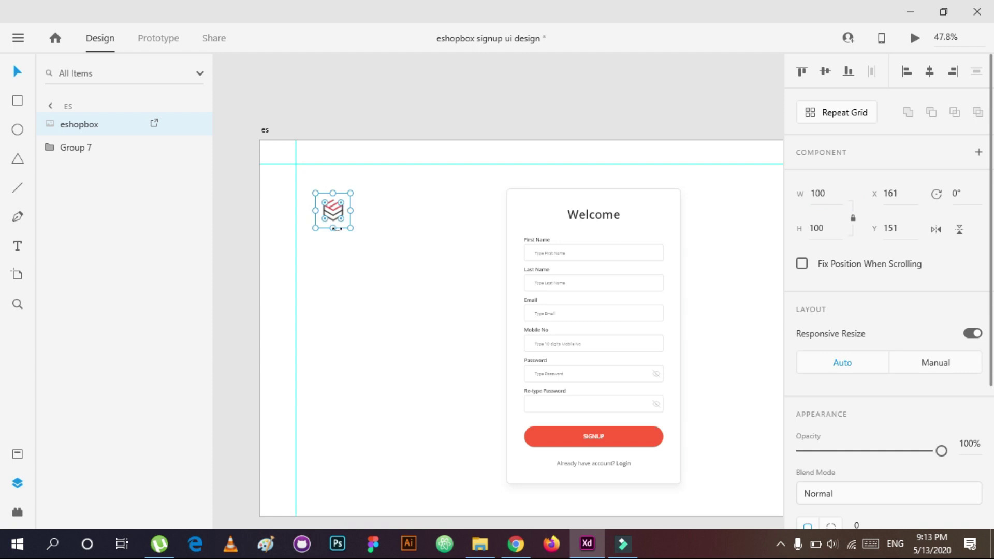
{"action": "type", "text": "0"}
{"action": "key", "text": "Tab"}
{"action": "type", "text": "0"}
{"action": "key", "text": "Return"}
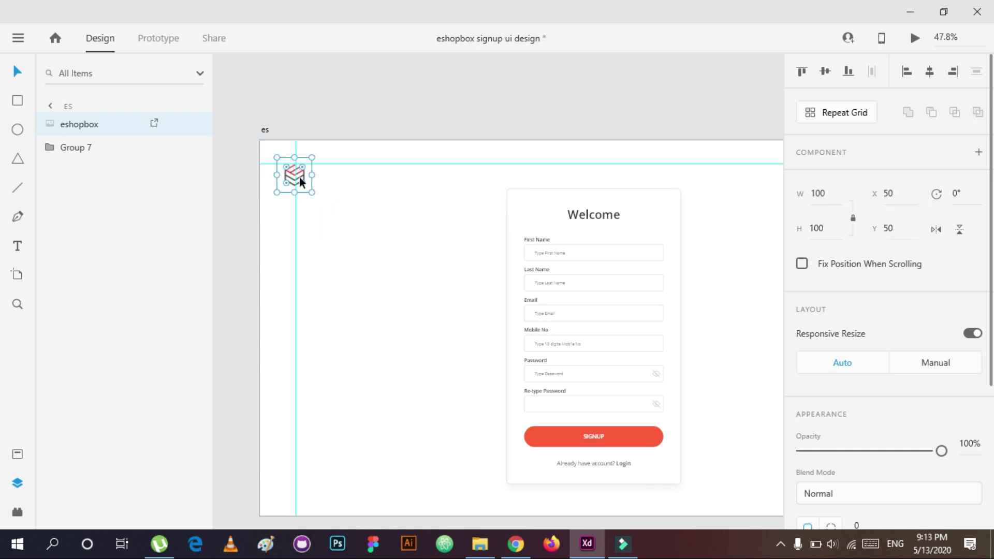
{"action": "scroll", "coordinate": [299, 178], "scroll_direction": "up", "scroll_amount": 5}
{"action": "left_click_drag", "start_coordinate": [340, 224], "coordinate": [459, 258]}
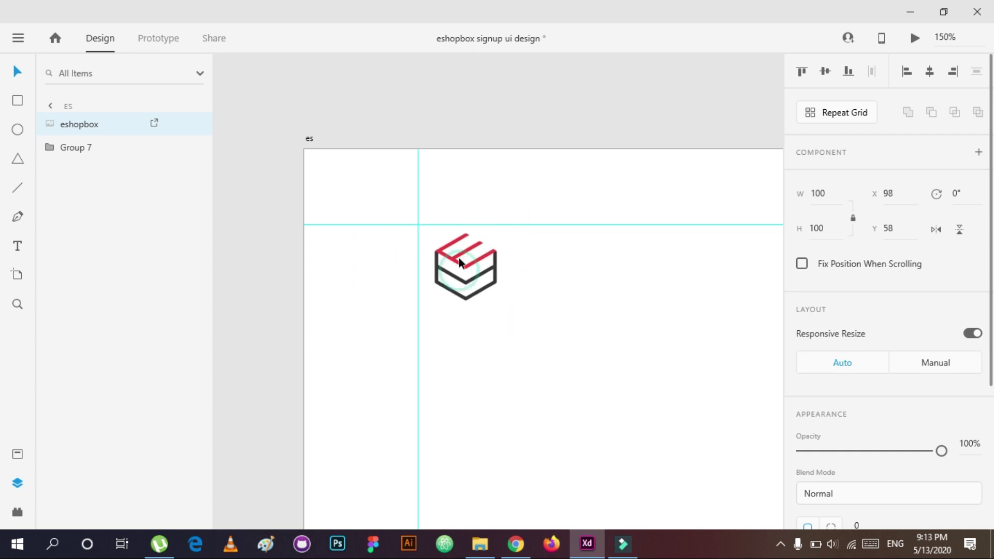
{"action": "left_click", "coordinate": [561, 372]}
Step: Preview the signup screen, then return to the design
{"action": "scroll", "coordinate": [586, 371], "scroll_direction": "down", "scroll_amount": 2}
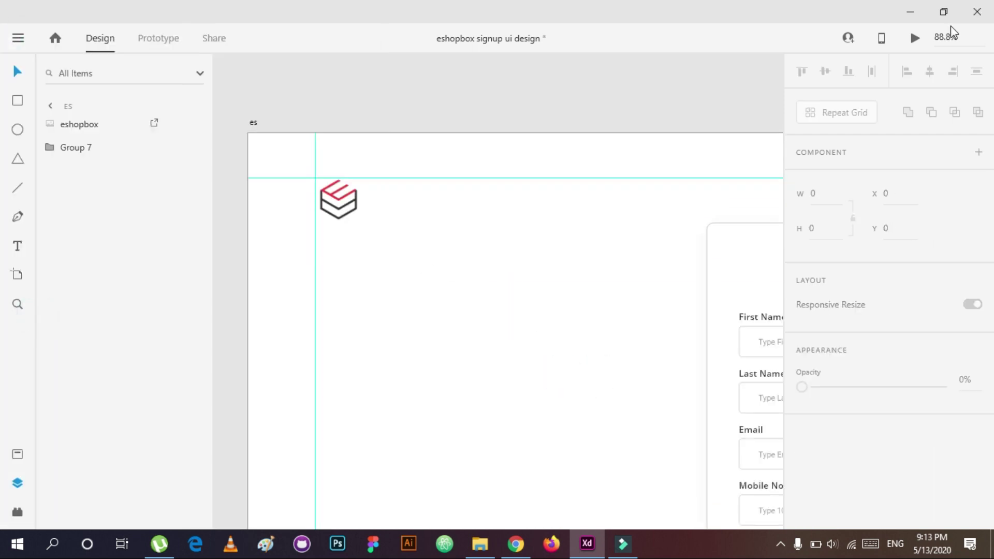
{"action": "left_click", "coordinate": [915, 38]}
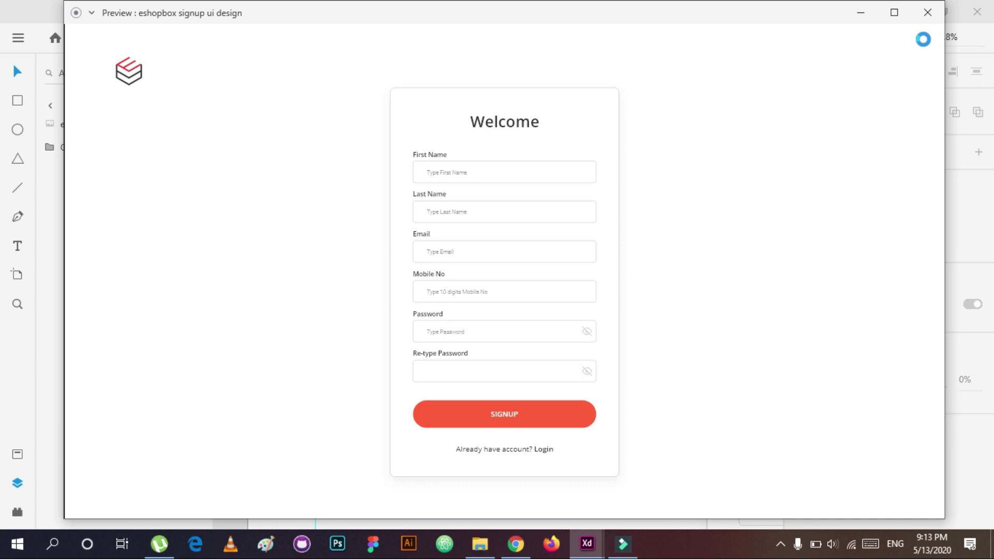
{"action": "left_click", "coordinate": [927, 12]}
{"action": "scroll", "coordinate": [636, 353], "scroll_direction": "down", "scroll_amount": 5}
{"action": "left_click", "coordinate": [435, 320]}
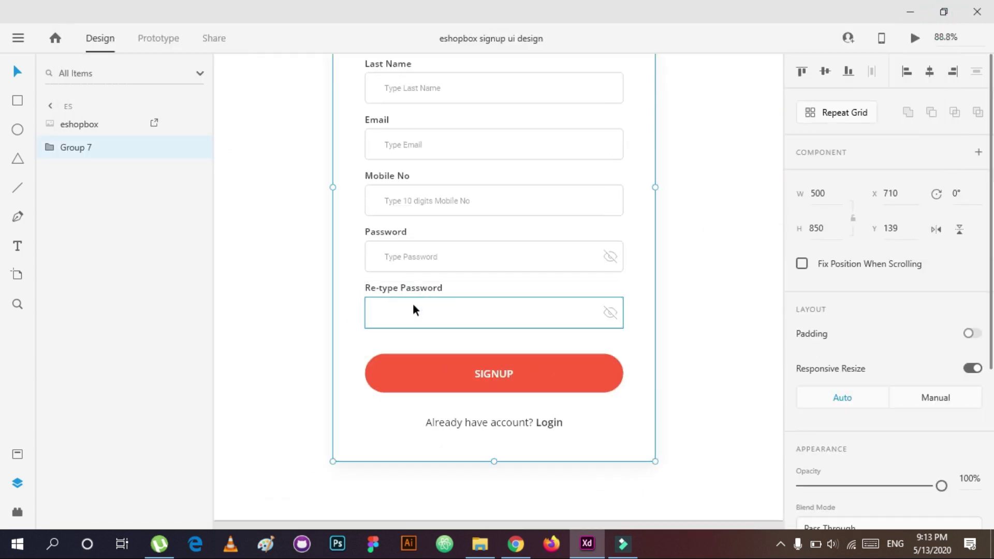
Step: Ungroup the Re-type Password group and move its text into the field group
{"action": "left_click", "coordinate": [679, 306]}
{"action": "left_click", "coordinate": [396, 248]}
{"action": "left_click", "coordinate": [425, 266], "text": "shift"}
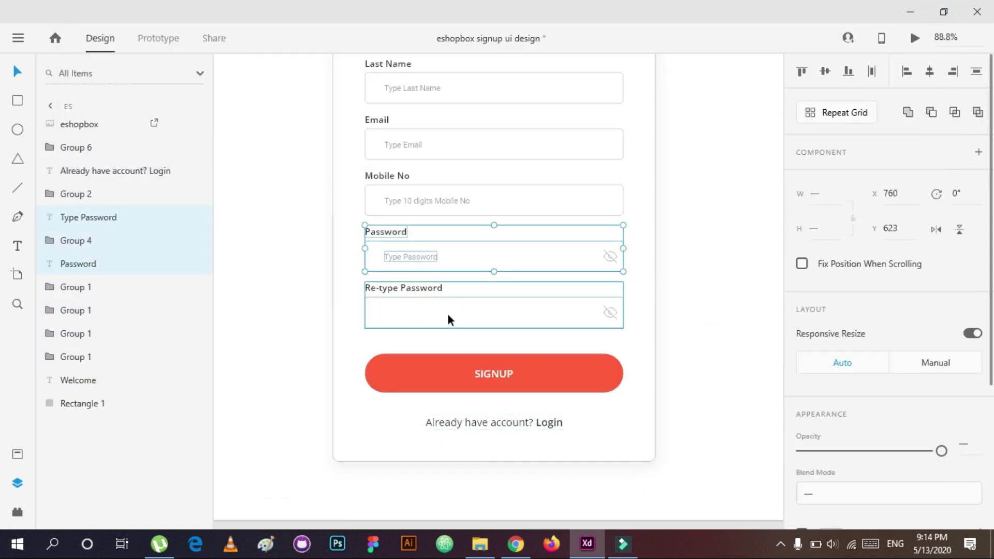
{"action": "left_click", "coordinate": [448, 317]}
{"action": "right_click", "coordinate": [420, 258]}
{"action": "left_click", "coordinate": [414, 313]}
{"action": "key", "text": "ctrl+shift+g"}
{"action": "left_click", "coordinate": [72, 147]}
{"action": "left_click", "coordinate": [40, 147]}
{"action": "left_click", "coordinate": [79, 225]}
{"action": "left_click_drag", "start_coordinate": [79, 225], "coordinate": [144, 199]}
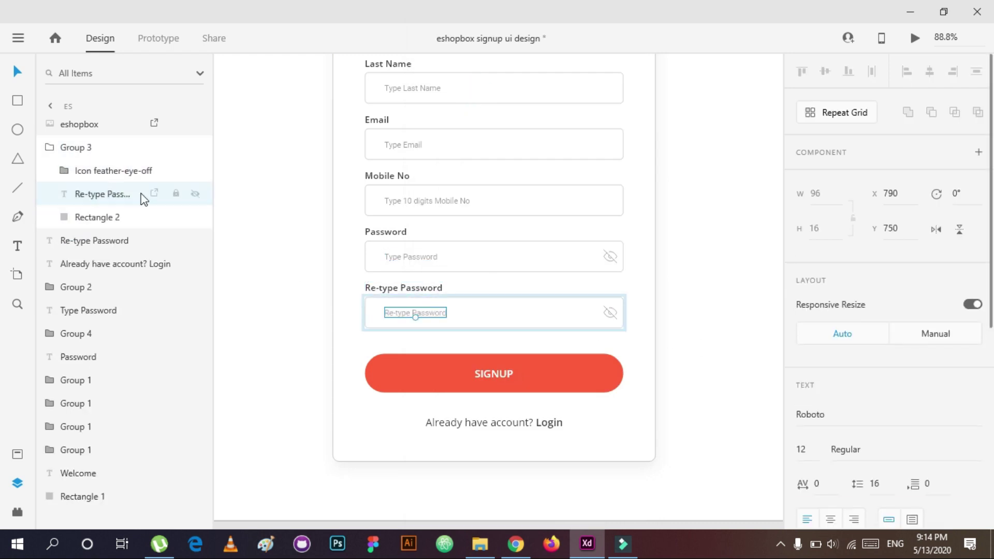
Step: Group the whole signup form, centre it vertically, and nudge it down
{"action": "key", "text": "Escape"}
{"action": "key", "text": "ctrl+0"}
{"action": "key", "text": "ctrl+a"}
{"action": "key", "text": "ctrl+g"}
{"action": "scroll", "coordinate": [712, 324], "scroll_direction": "up", "scroll_amount": 2}
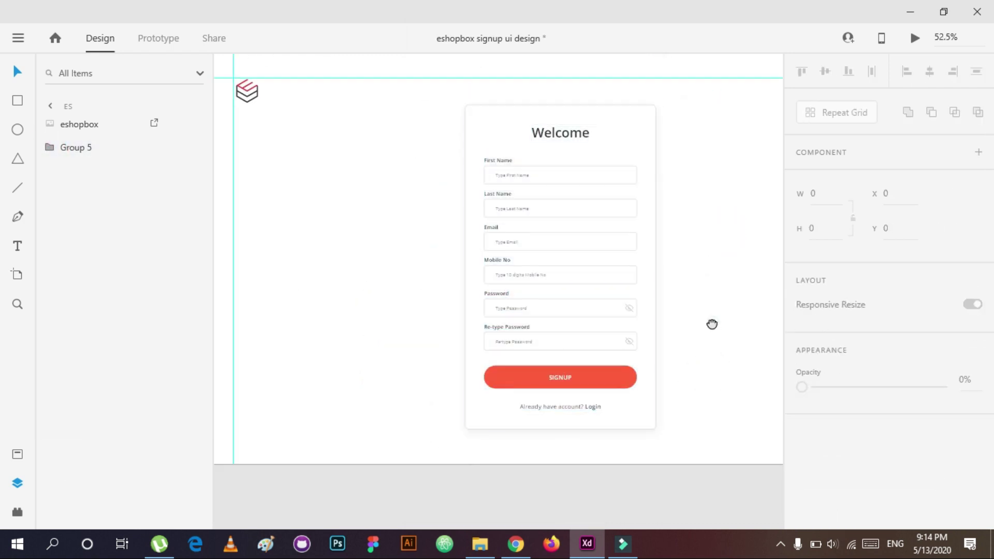
{"action": "left_click_drag", "start_coordinate": [712, 324], "coordinate": [687, 370]}
{"action": "left_click", "coordinate": [823, 71]}
{"action": "key", "text": "shift+Down"}
{"action": "key", "text": "shift+Down"}
{"action": "key", "text": "shift+Down"}
{"action": "key", "text": "shift+Down"}
{"action": "key", "text": "shift+Down"}
{"action": "key", "text": "shift+Down"}
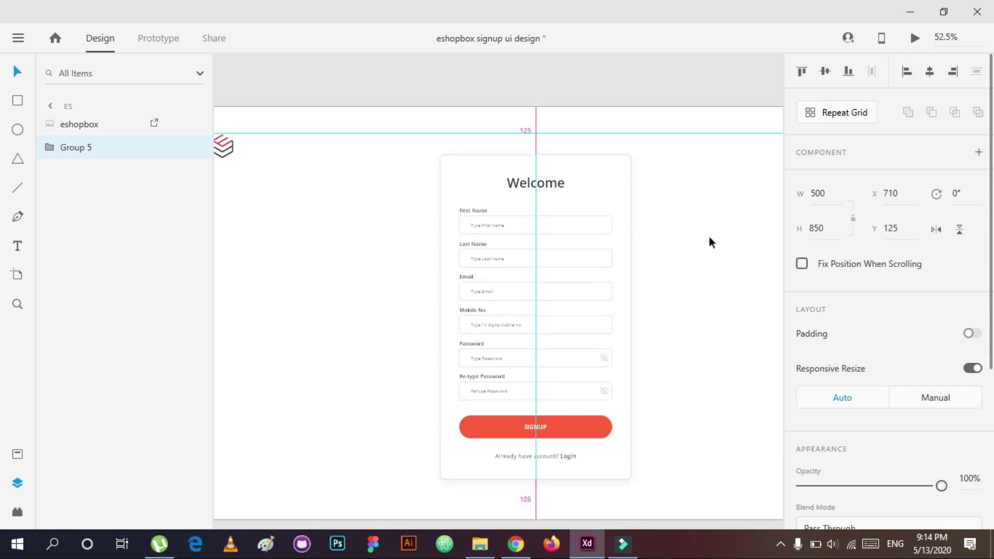
{"action": "key", "text": "Down"}
{"action": "key", "text": "Down"}
{"action": "key", "text": "Down"}
{"action": "key", "text": "Down"}
{"action": "key", "text": "Down"}
Step: Preview the centred signup screen
{"action": "left_click", "coordinate": [915, 38]}
{"action": "left_click", "coordinate": [922, 11]}
{"action": "scroll", "coordinate": [379, 158], "scroll_direction": "down", "scroll_amount": 2}
{"action": "scroll", "coordinate": [379, 158], "scroll_direction": "right", "scroll_amount": 5}
Step: On the es – 1 artboard, ungroup the signup form and inspect the First Name group
{"action": "left_click", "coordinate": [502, 390]}
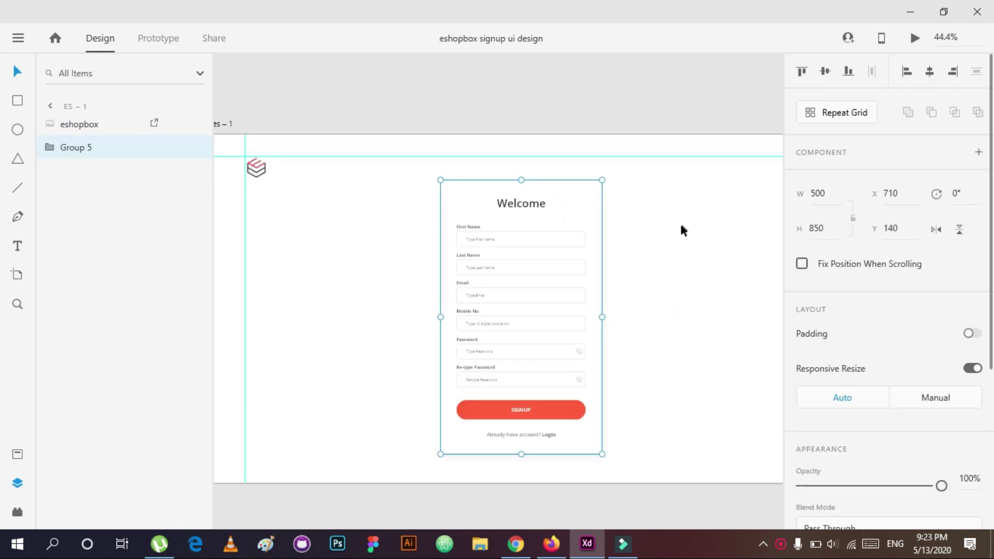
{"action": "key", "text": "z"}
{"action": "left_click", "coordinate": [521, 314]}
{"action": "left_click_drag", "start_coordinate": [452, 144], "coordinate": [453, 163]}
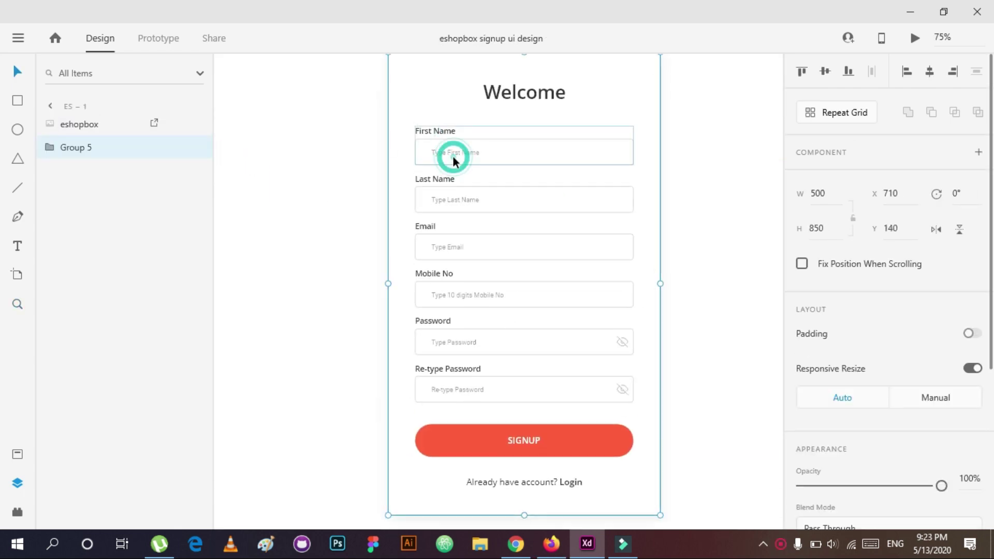
{"action": "left_click", "coordinate": [51, 148]}
{"action": "key", "text": "ctrl+shift+g"}
{"action": "left_click", "coordinate": [577, 288]}
{"action": "left_click", "coordinate": [59, 380]}
{"action": "left_click", "coordinate": [51, 380]}
{"action": "left_click", "coordinate": [89, 449]}
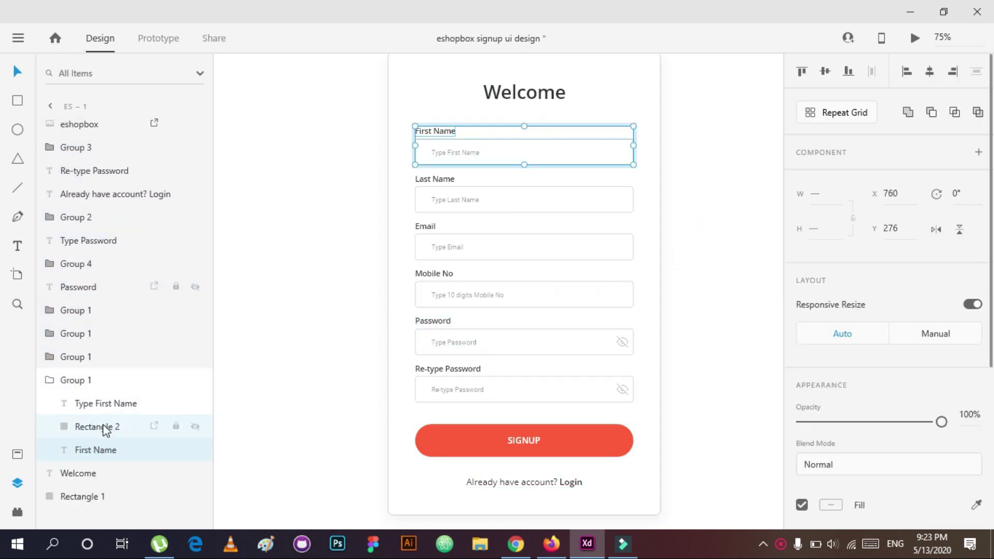
{"action": "scroll", "coordinate": [879, 390], "scroll_direction": "down", "scroll_amount": 3}
Step: Give all six input box borders the SIGNUP button's red using the eyedropper
{"action": "left_click", "coordinate": [555, 154]}
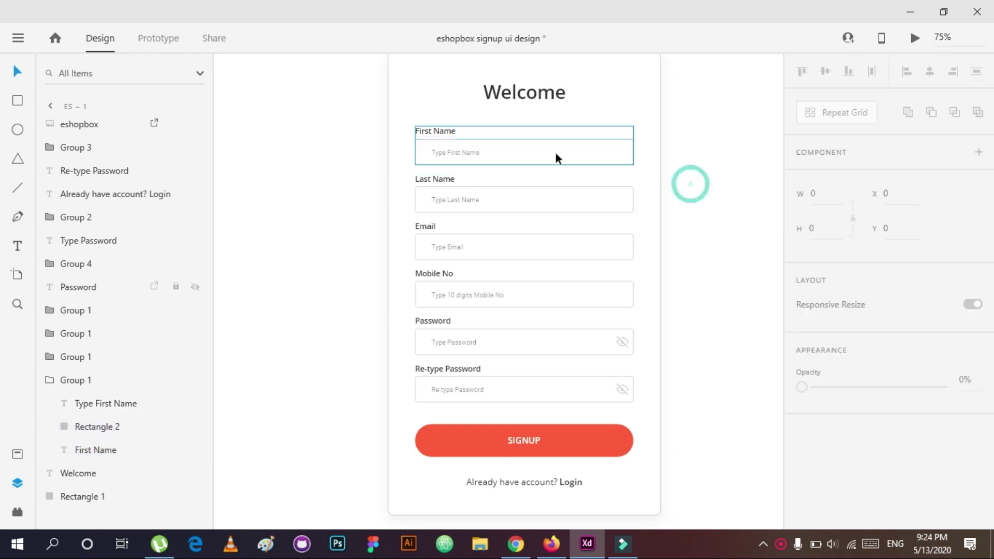
{"action": "left_click", "coordinate": [533, 196], "text": "shift"}
{"action": "left_click", "coordinate": [518, 247], "text": "shift"}
{"action": "left_click", "coordinate": [517, 296], "text": "shift"}
{"action": "left_click", "coordinate": [517, 342], "text": "shift"}
{"action": "left_click", "coordinate": [509, 387], "text": "shift"}
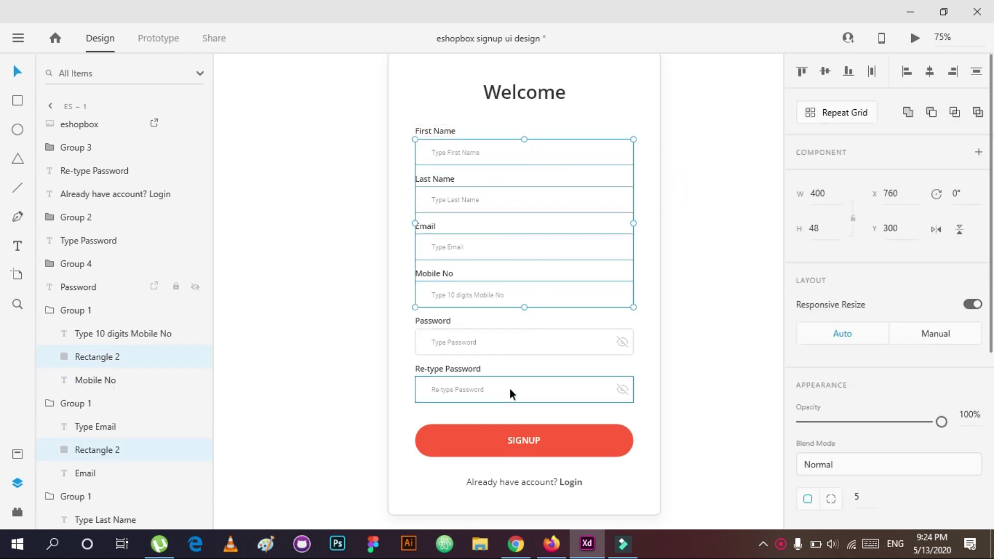
{"action": "scroll", "coordinate": [899, 395], "scroll_direction": "down", "scroll_amount": 4}
{"action": "left_click", "coordinate": [830, 360]}
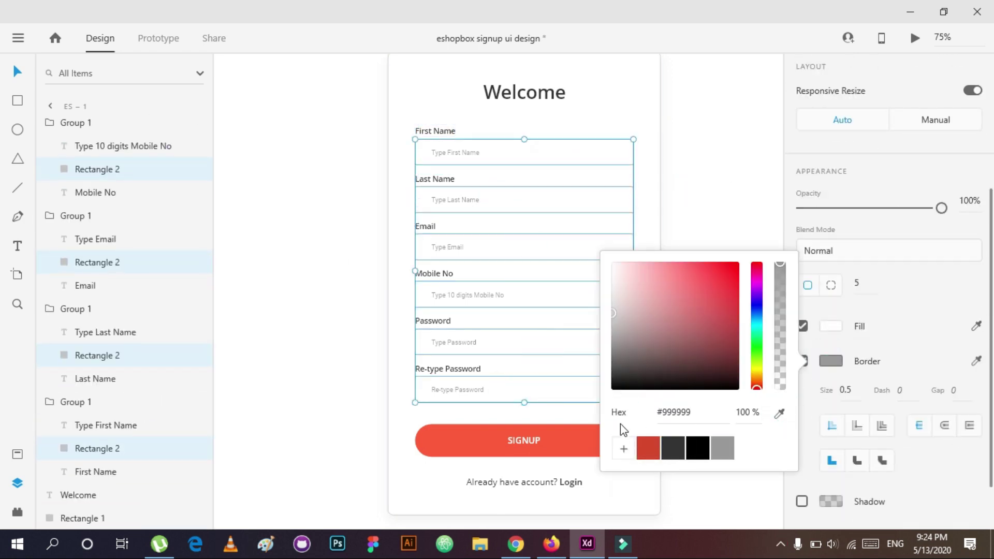
{"action": "left_click", "coordinate": [779, 412]}
{"action": "left_click", "coordinate": [554, 437]}
{"action": "left_click", "coordinate": [699, 189]}
Step: Fill all six field labels with the same SIGNUP red via the eyedropper
{"action": "left_click", "coordinate": [468, 370]}
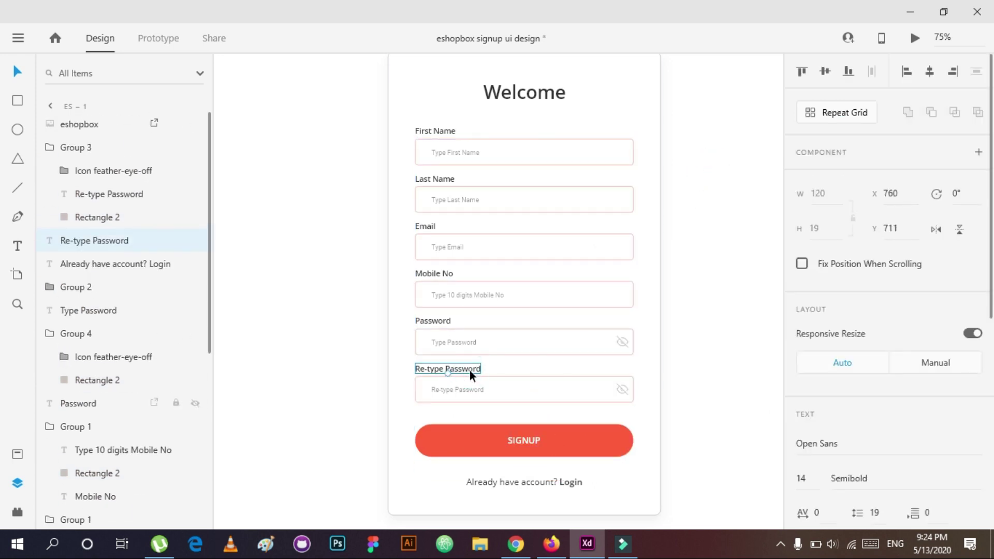
{"action": "left_click", "coordinate": [432, 321], "text": "shift"}
{"action": "left_click", "coordinate": [433, 273], "text": "shift"}
{"action": "left_click", "coordinate": [426, 226], "text": "shift"}
{"action": "left_click", "coordinate": [434, 179], "text": "shift"}
{"action": "left_click", "coordinate": [434, 131], "text": "shift"}
{"action": "scroll", "coordinate": [831, 422], "scroll_direction": "down", "scroll_amount": 3}
{"action": "left_click", "coordinate": [831, 427]}
{"action": "left_click", "coordinate": [781, 470]}
{"action": "left_click", "coordinate": [573, 444]}
{"action": "left_click", "coordinate": [730, 263]}
{"action": "left_click_drag", "start_coordinate": [693, 238], "coordinate": [704, 267]}
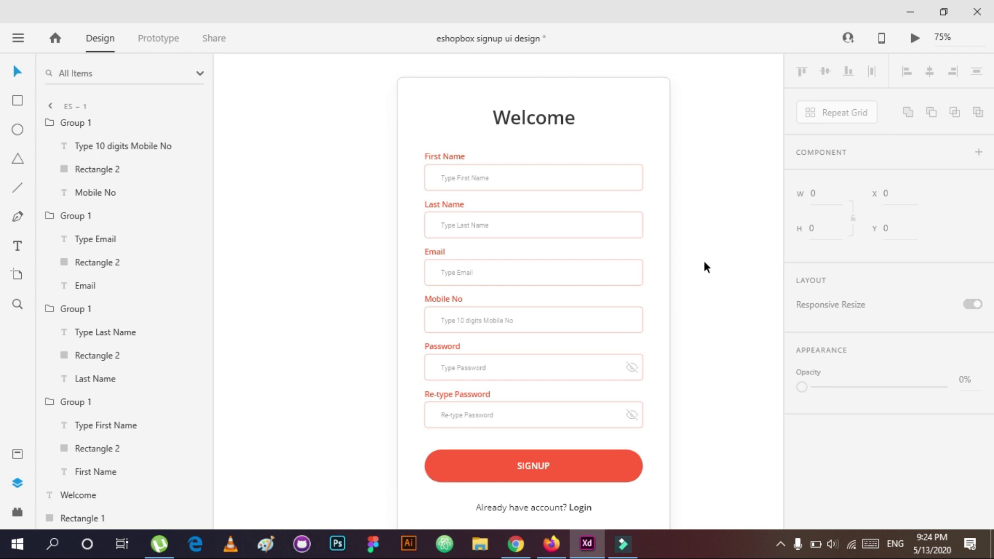
Step: Paste a copy of the Password placeholder beside the label at size 10, then delete it
{"action": "key", "text": "t"}
{"action": "scroll", "coordinate": [621, 357], "scroll_direction": "up", "scroll_amount": 2}
{"action": "scroll", "coordinate": [569, 313], "scroll_direction": "down", "scroll_amount": 2}
{"action": "left_click", "coordinate": [423, 291]}
{"action": "right_click", "coordinate": [425, 293]}
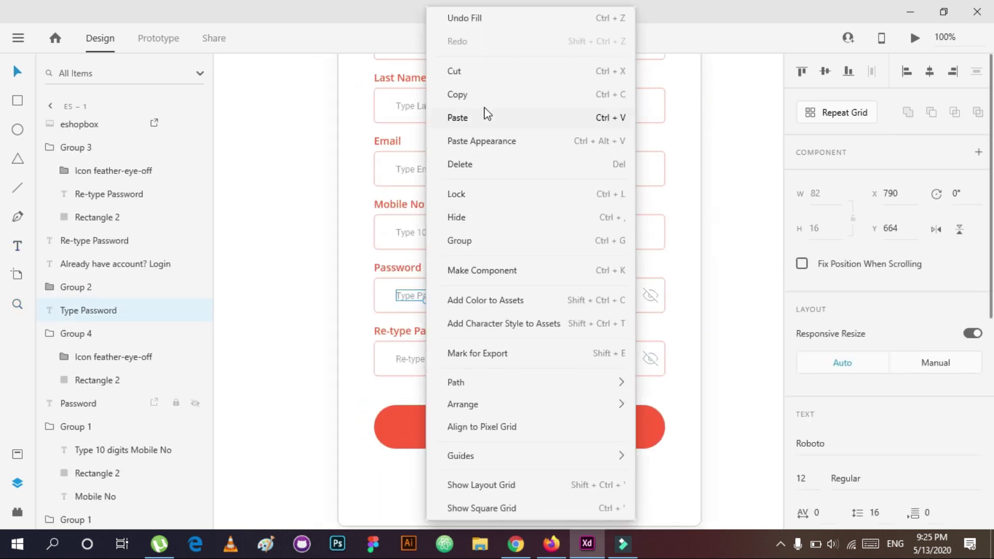
{"action": "right_click", "coordinate": [497, 262]}
{"action": "left_click", "coordinate": [537, 117]}
{"action": "left_click_drag", "start_coordinate": [435, 279], "coordinate": [621, 266]}
{"action": "scroll", "coordinate": [803, 411], "scroll_direction": "down", "scroll_amount": 2}
{"action": "left_click", "coordinate": [802, 408]}
{"action": "type", "text": "10"}
{"action": "key", "text": "Return"}
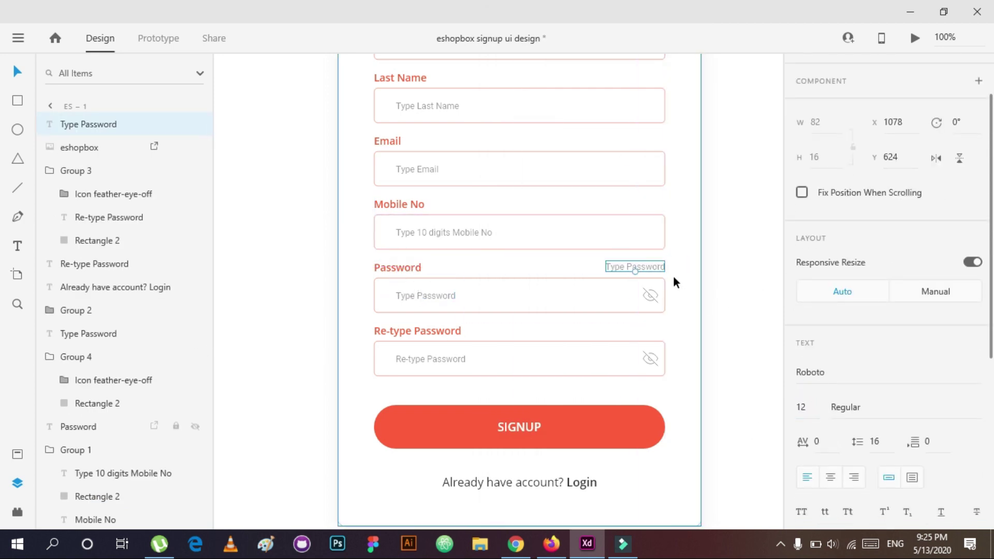
{"action": "key", "text": "Delete"}
{"action": "left_click", "coordinate": [445, 293]}
Step: Replace the Password placeholder text with 'Password must be 5 letters'
{"action": "double_click", "coordinate": [449, 293]}
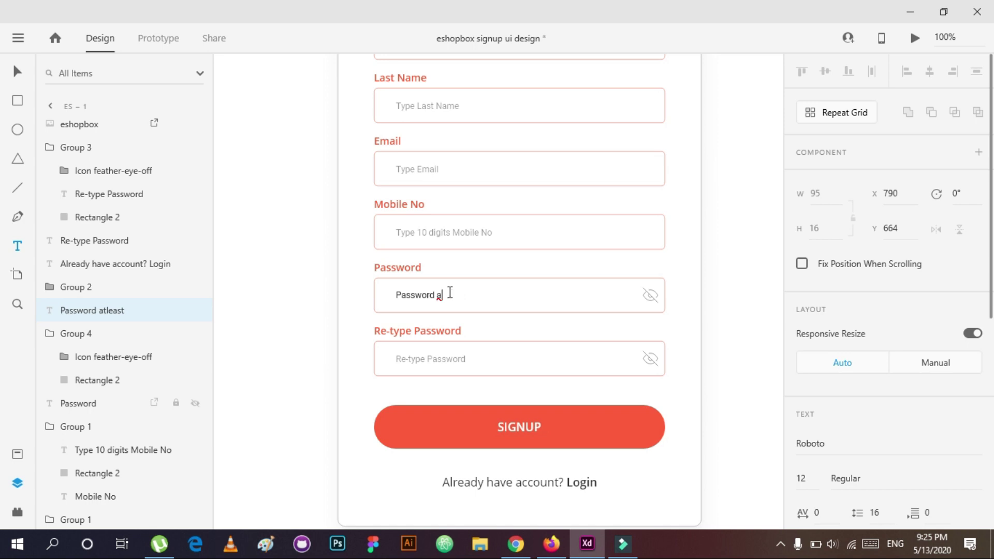
{"action": "double_click", "coordinate": [446, 359]}
{"action": "key", "text": "Escape"}
{"action": "key", "text": "Escape"}
{"action": "key", "text": "ctrl+0"}
{"action": "left_click", "coordinate": [496, 320]}
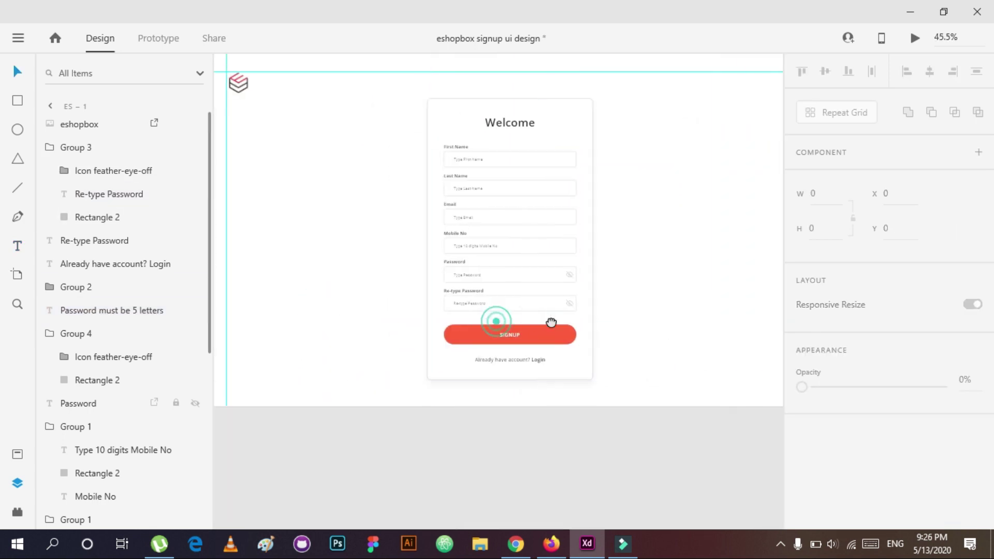
{"action": "scroll", "coordinate": [551, 322], "scroll_direction": "up", "scroll_amount": 5}
{"action": "double_click", "coordinate": [486, 300]}
{"action": "key", "text": "ctrl+a"}
{"action": "key", "text": "BackSpace"}
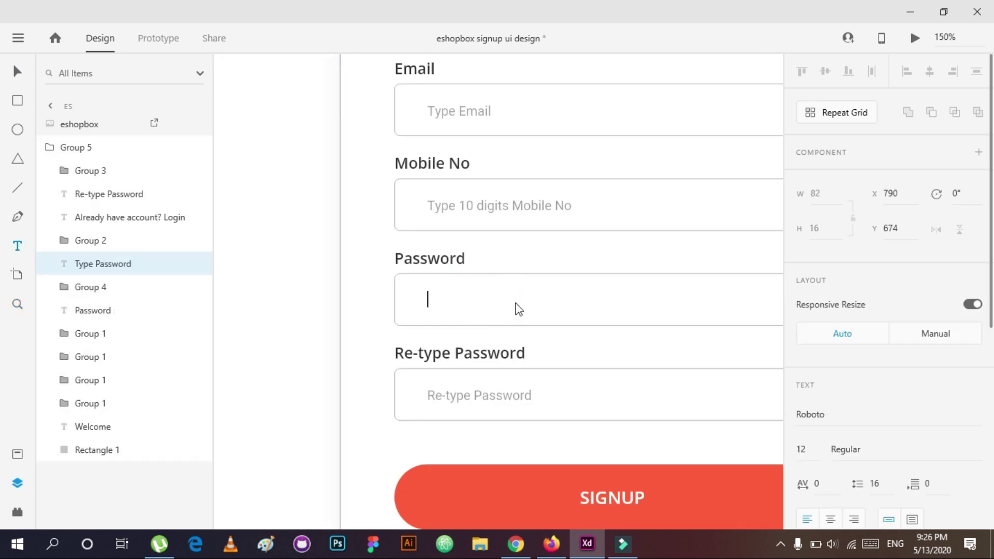
{"action": "type", "text": "Password must be 5 lett"}
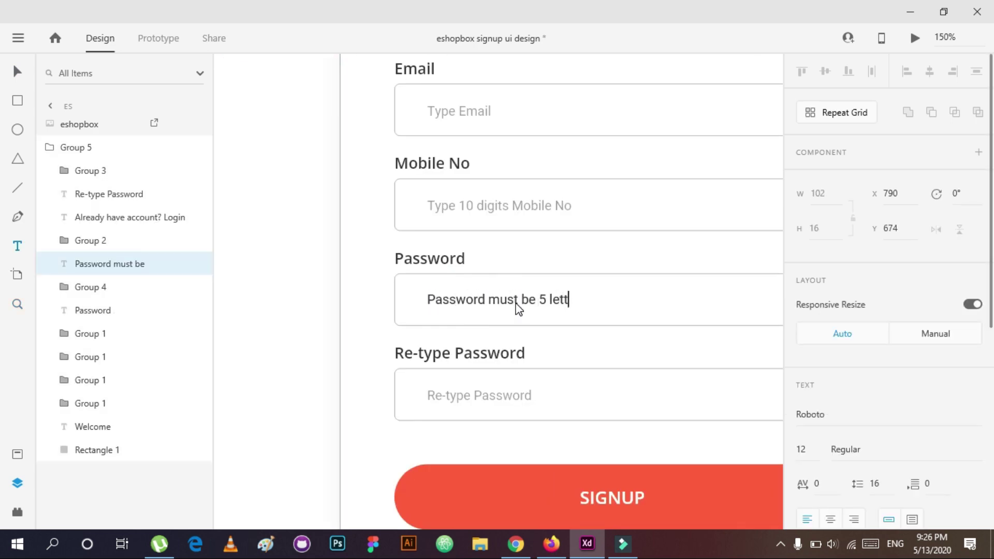
{"action": "type", "text": "ers"}
{"action": "key", "text": "Escape"}
{"action": "left_click", "coordinate": [277, 333]}
Step: Preview the updated signup screen, close the preview and save the file
{"action": "scroll", "coordinate": [608, 361], "scroll_direction": "down", "scroll_amount": 5}
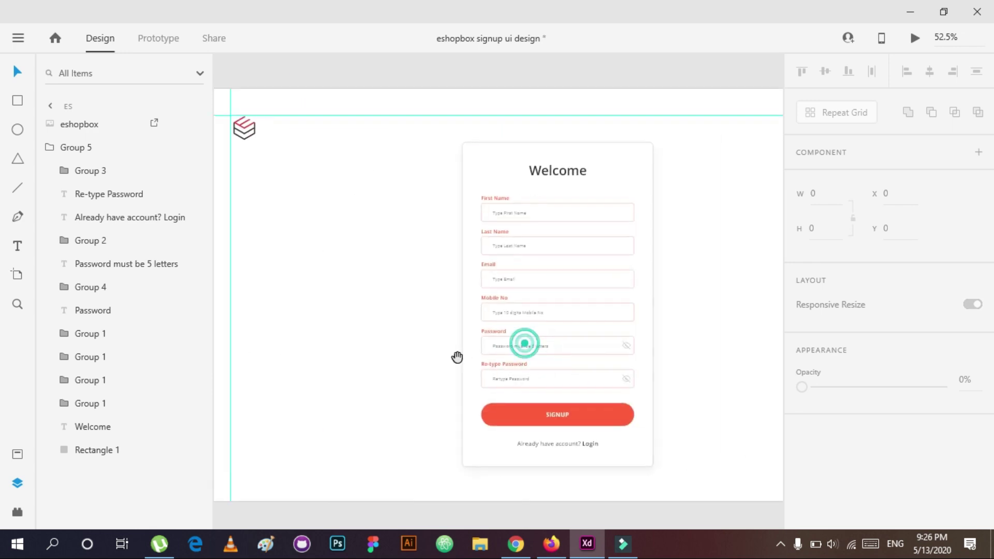
{"action": "scroll", "coordinate": [634, 339], "scroll_direction": "up", "scroll_amount": 3}
{"action": "scroll", "coordinate": [573, 315], "scroll_direction": "down", "scroll_amount": 2}
{"action": "left_click", "coordinate": [573, 315]}
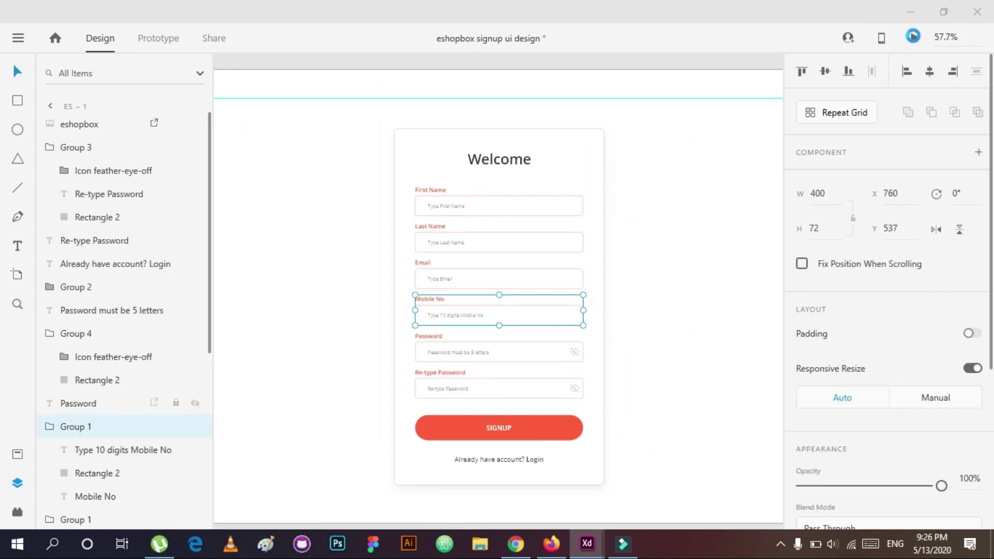
{"action": "left_click", "coordinate": [912, 36]}
{"action": "left_click", "coordinate": [928, 11]}
{"action": "key", "text": "ctrl+s"}
{"action": "scroll", "coordinate": [640, 305], "scroll_direction": "down", "scroll_amount": 3}
{"action": "scroll", "coordinate": [300, 317], "scroll_direction": "right", "scroll_amount": 2}
Step: On es – 2, type a sample first name into the First Name field and make it bold
{"action": "left_click", "coordinate": [258, 147]}
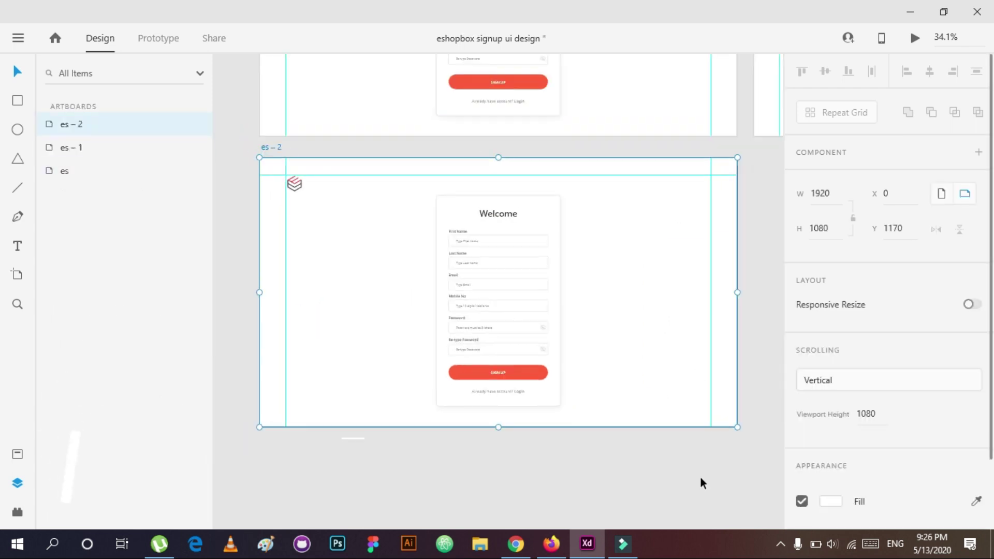
{"action": "key", "text": "z"}
{"action": "left_click", "coordinate": [475, 217]}
{"action": "double_click", "coordinate": [476, 241]}
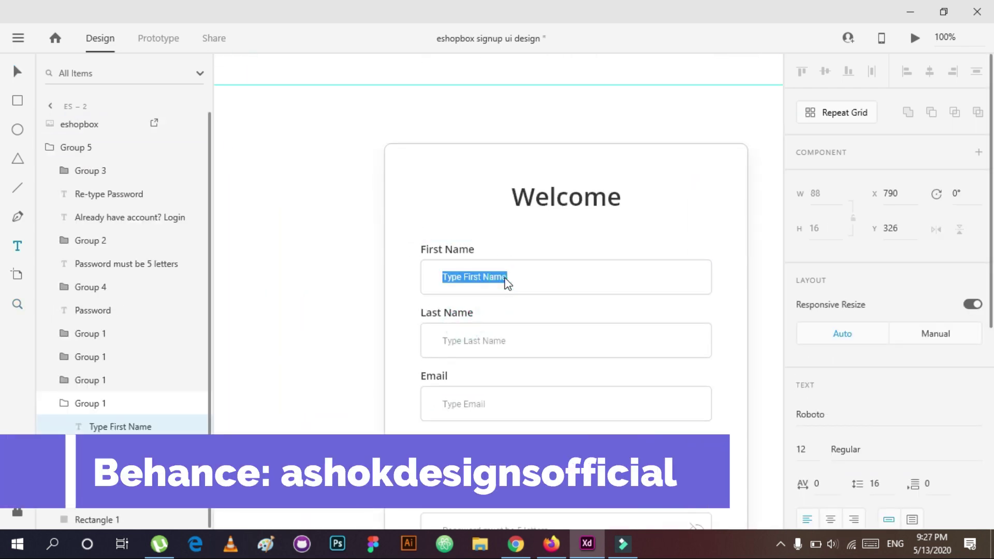
{"action": "type", "text": "ASHOK"}
{"action": "key", "text": "BackSpace"}
{"action": "key", "text": "BackSpace"}
{"action": "key", "text": "BackSpace"}
{"action": "key", "text": "BackSpace"}
{"action": "type", "text": "shok"}
{"action": "left_click", "coordinate": [533, 302]}
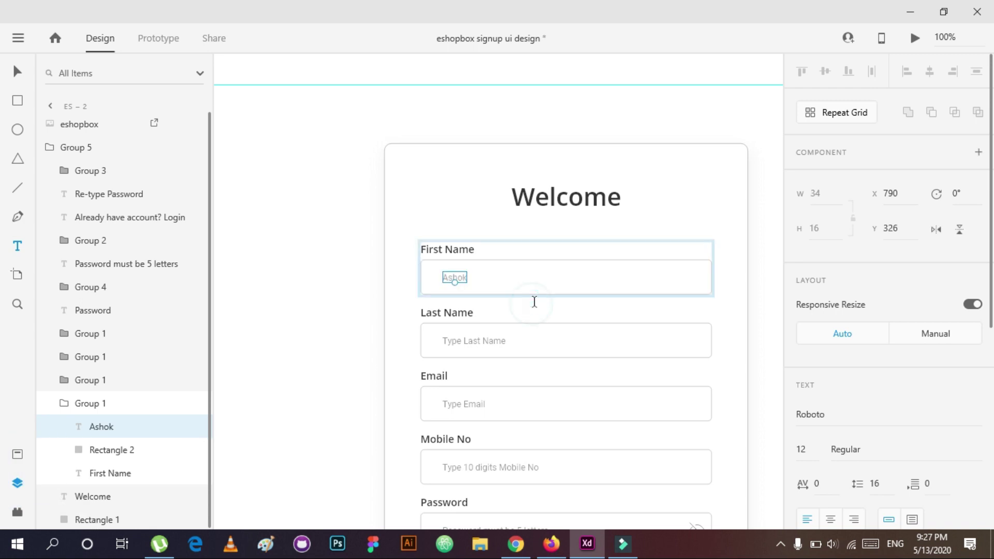
{"action": "scroll", "coordinate": [814, 451], "scroll_direction": "down", "scroll_amount": 4}
{"action": "left_click", "coordinate": [965, 410]}
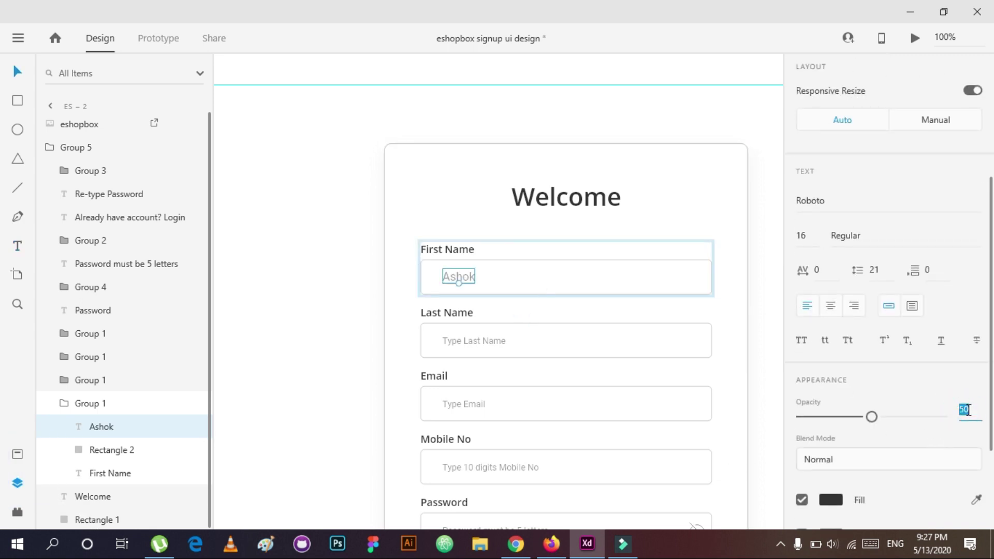
{"action": "left_click", "coordinate": [964, 238]}
{"action": "left_click", "coordinate": [897, 310]}
{"action": "left_click", "coordinate": [404, 337]}
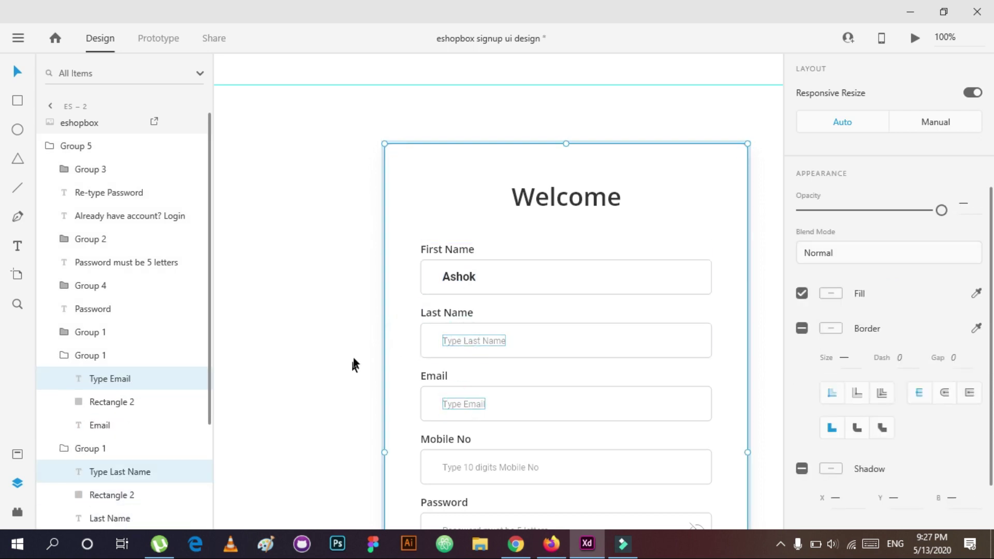
Step: Set the Last Name, Email, Mobile No, Password and Re-type Password texts to 16 pt Bold
{"action": "scroll", "coordinate": [328, 458], "scroll_direction": "down", "scroll_amount": 3}
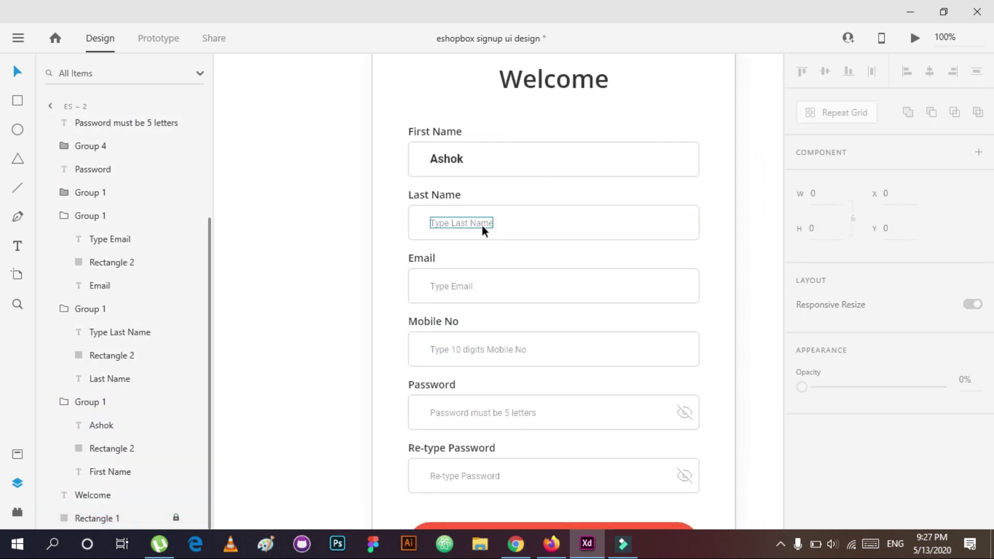
{"action": "left_click", "coordinate": [462, 223], "text": "ctrl"}
{"action": "left_click", "coordinate": [452, 286], "text": "ctrl+shift"}
{"action": "left_click", "coordinate": [455, 349], "text": "ctrl+shift"}
{"action": "left_click", "coordinate": [459, 413], "text": "ctrl+shift"}
{"action": "left_click", "coordinate": [465, 476], "text": "ctrl+shift"}
{"action": "scroll", "coordinate": [861, 355], "scroll_direction": "down", "scroll_amount": 2}
{"action": "left_click", "coordinate": [801, 378]}
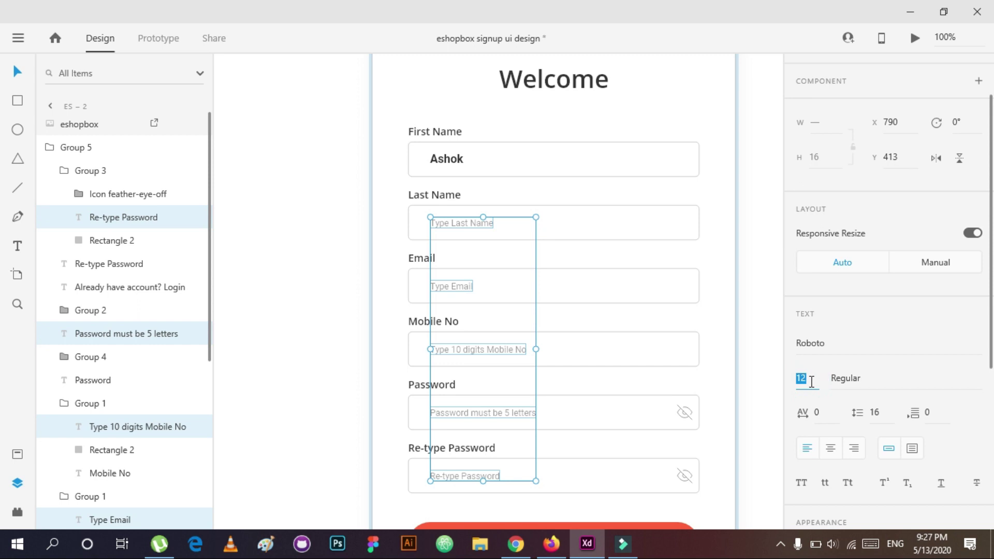
{"action": "type", "text": "16"}
{"action": "key", "text": "Return"}
{"action": "left_click", "coordinate": [935, 379]}
{"action": "type", "text": "Me"}
{"action": "key", "text": "Return"}
{"action": "scroll", "coordinate": [940, 373], "scroll_direction": "down", "scroll_amount": 3}
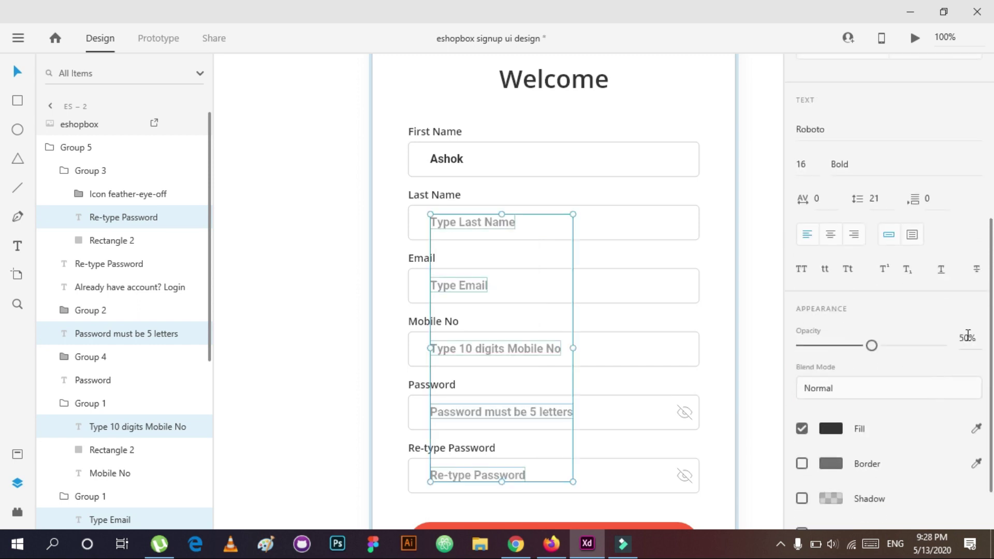
{"action": "left_click", "coordinate": [374, 325]}
{"action": "left_click", "coordinate": [451, 160], "text": "ctrl"}
{"action": "left_click", "coordinate": [497, 169], "text": "ctrl+shift"}
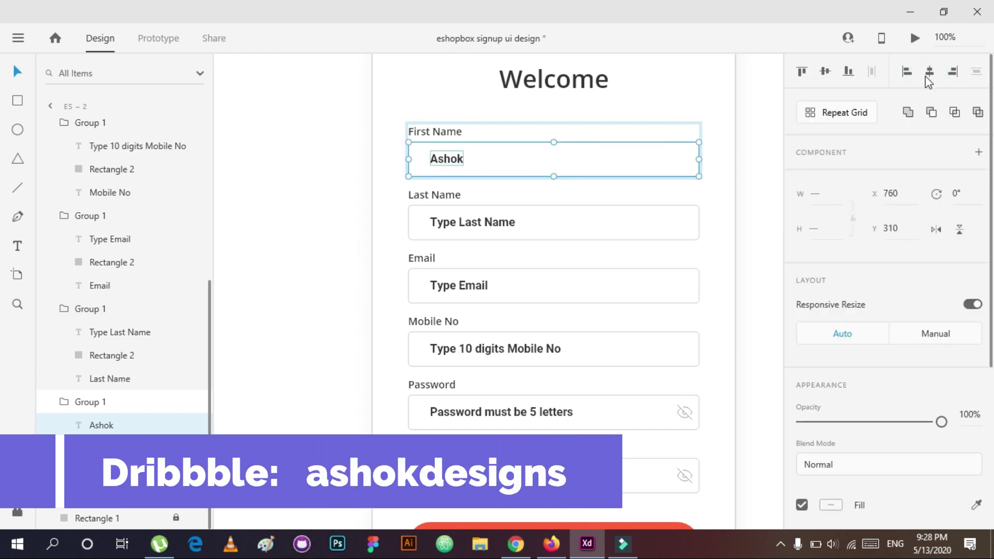
Step: Enter last name 'G' and a sample e-mail address, centring the email text in its box
{"action": "double_click", "coordinate": [486, 225]}
{"action": "key", "text": "BackSpace"}
{"action": "type", "text": "G"}
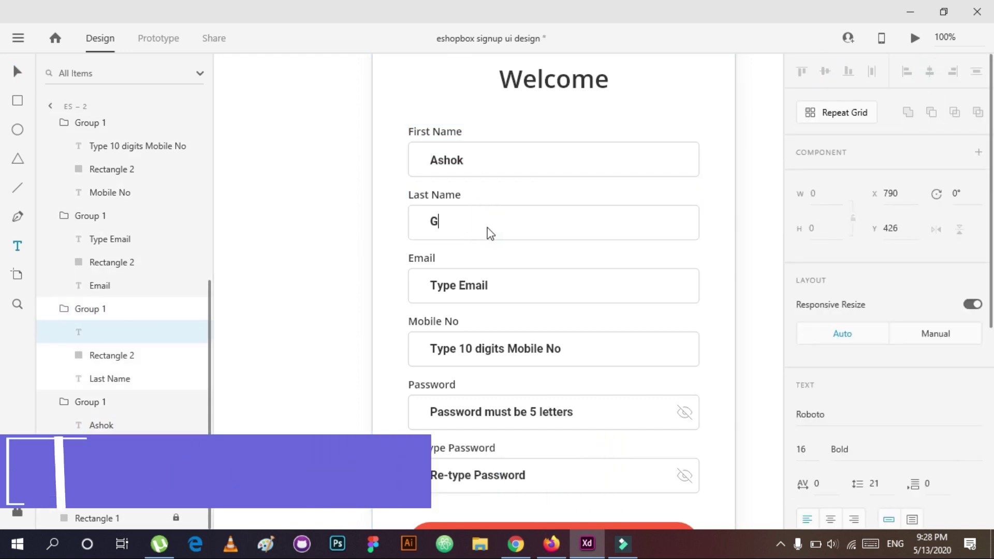
{"action": "left_click", "coordinate": [111, 355], "text": "shift"}
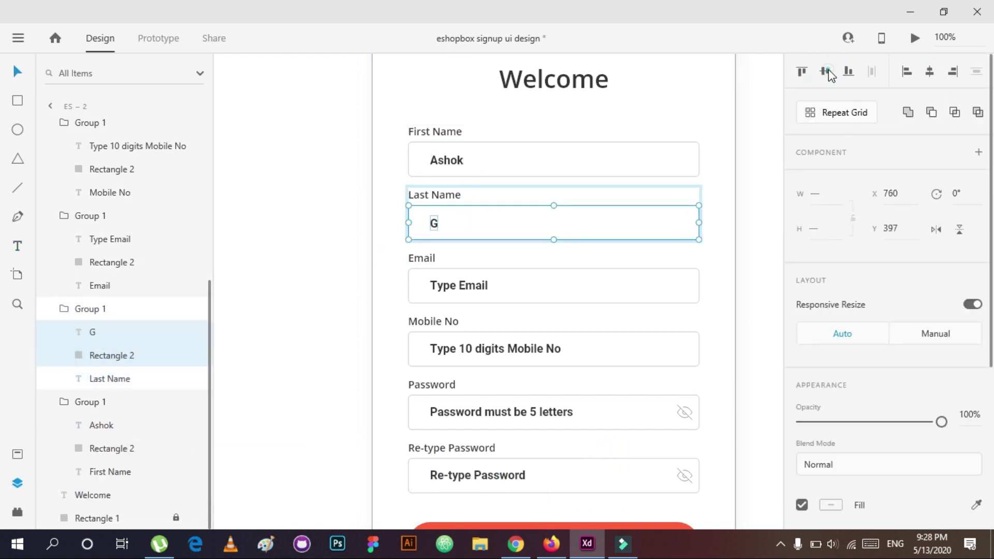
{"action": "left_click", "coordinate": [386, 280]}
{"action": "left_click", "coordinate": [471, 284]}
{"action": "double_click", "coordinate": [487, 287]}
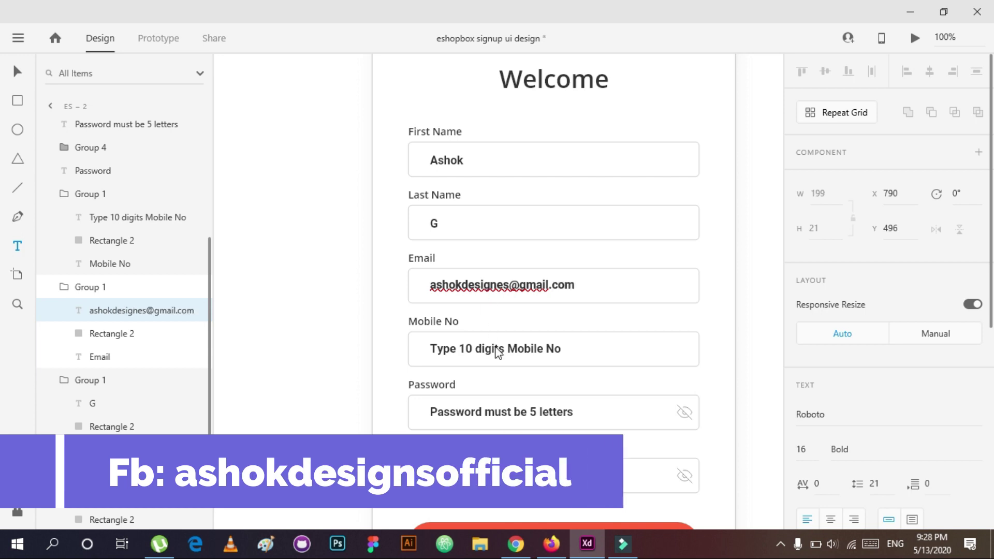
{"action": "key", "text": "Escape"}
{"action": "left_click", "coordinate": [138, 333], "text": "shift"}
{"action": "left_click", "coordinate": [825, 71]}
Step: Replace the Mobile No placeholder with a sample phone number
{"action": "left_click", "coordinate": [112, 240]}
{"action": "left_click", "coordinate": [118, 227], "text": "shift"}
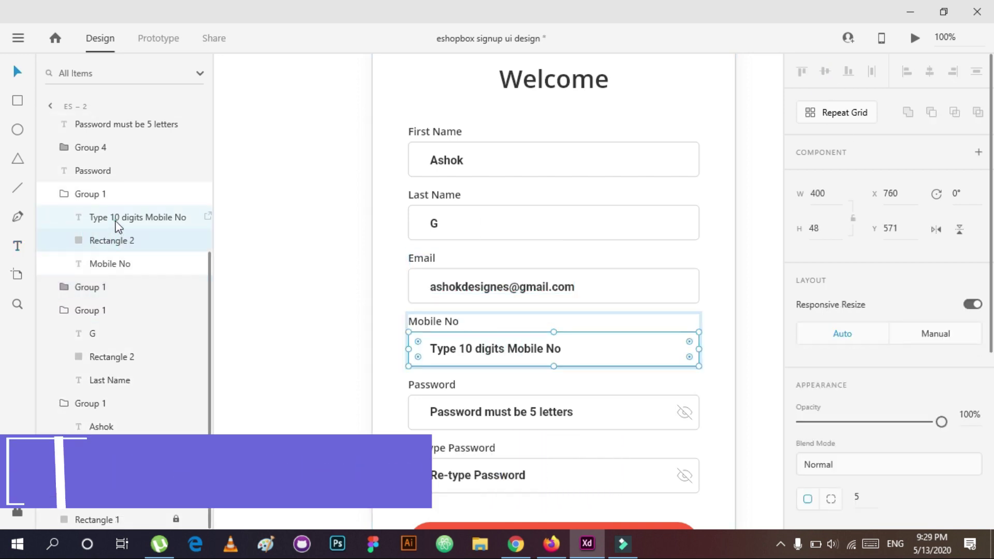
{"action": "double_click", "coordinate": [508, 352]}
{"action": "key", "text": "BackSpace"}
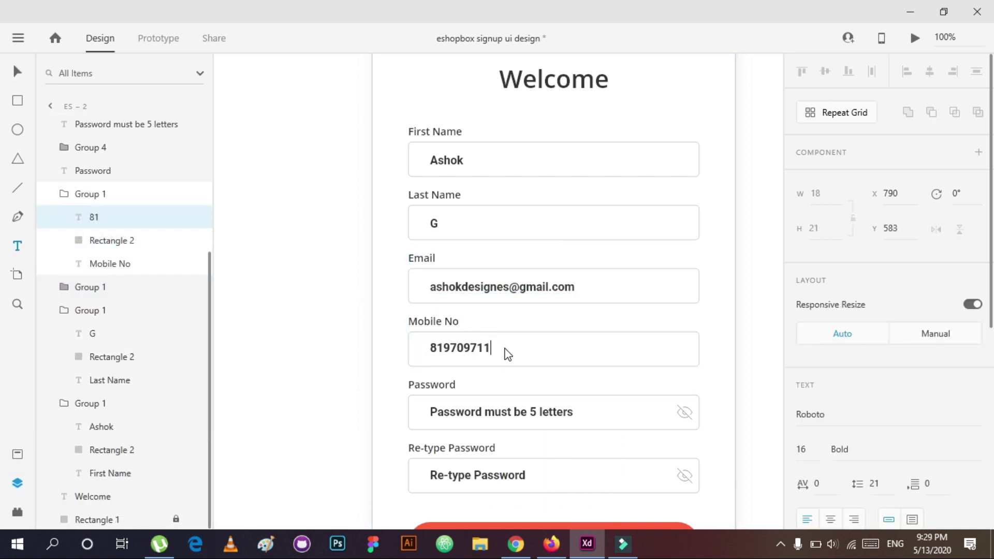
{"action": "key", "text": "Escape"}
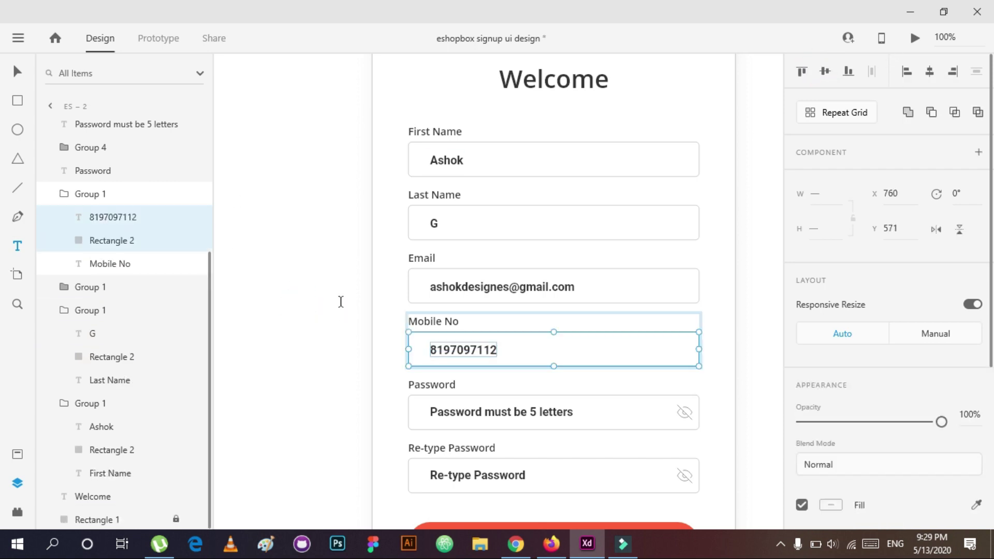
Step: Mask the Password field as ****** and keep the text inside its field group
{"action": "left_click", "coordinate": [509, 411]}
{"action": "double_click", "coordinate": [511, 411]}
{"action": "double_click", "coordinate": [510, 411]}
{"action": "key", "text": "BackSpace"}
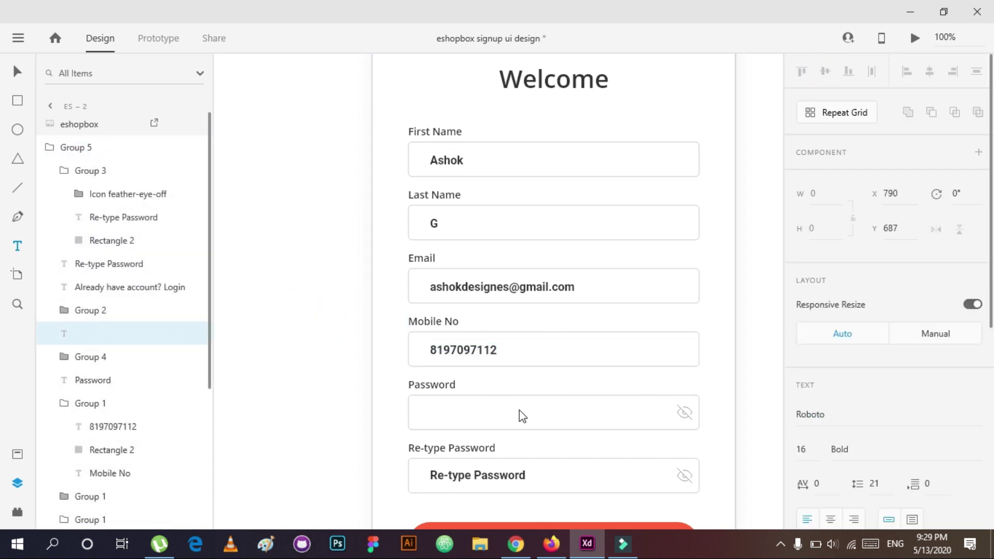
{"action": "type", "text": "******"}
{"action": "key", "text": "Escape"}
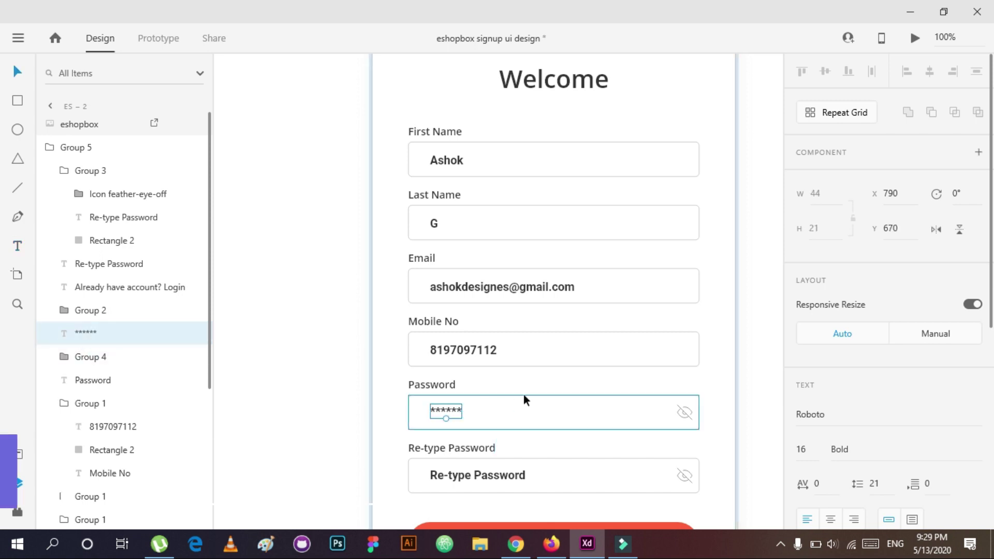
{"action": "left_click", "coordinate": [91, 356]}
{"action": "left_click_drag", "start_coordinate": [89, 334], "coordinate": [123, 399]}
{"action": "left_click", "coordinate": [113, 403], "text": "shift"}
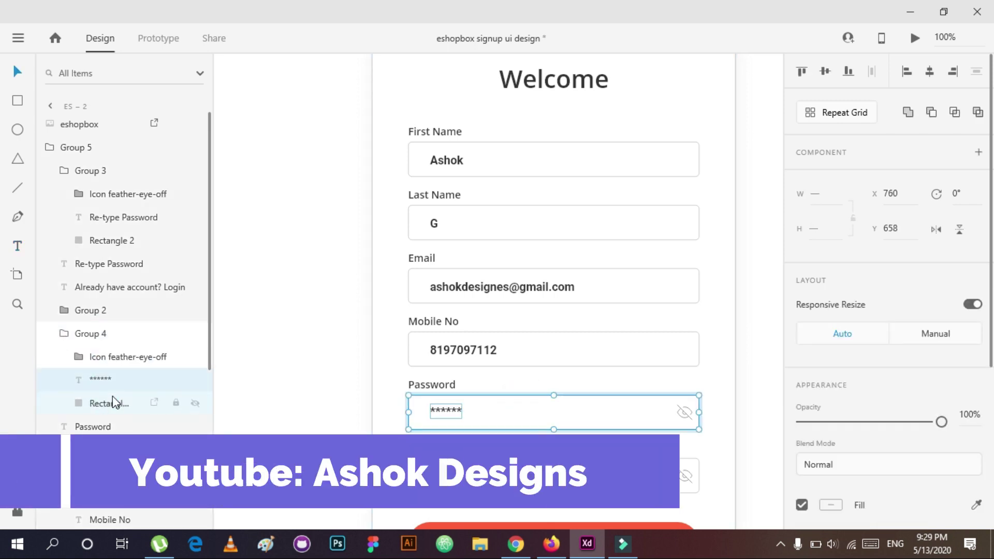
Step: Mask the Re-type Password field as ******
{"action": "left_click", "coordinate": [100, 379]}
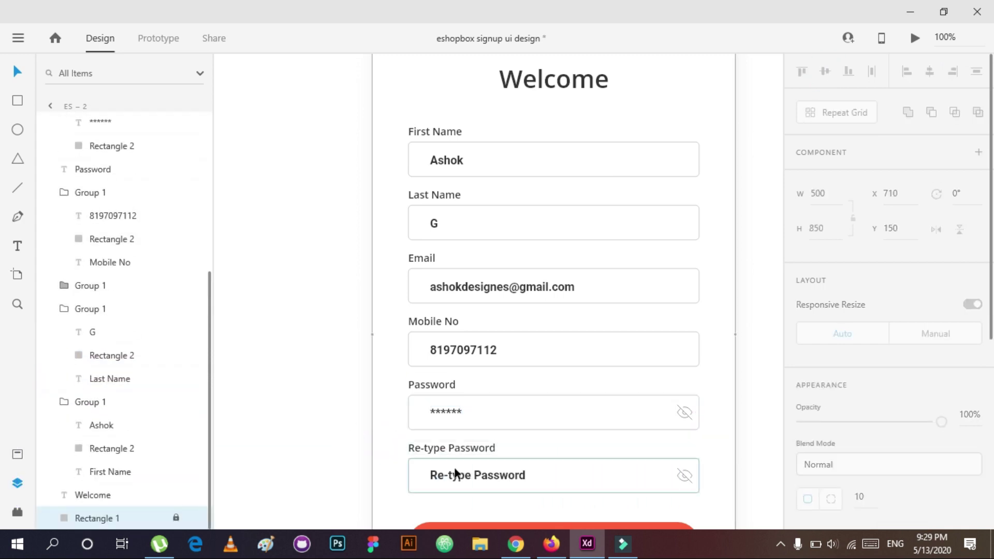
{"action": "double_click", "coordinate": [458, 476]}
{"action": "double_click", "coordinate": [476, 477]}
{"action": "key", "text": "BackSpace"}
{"action": "type", "text": "******"}
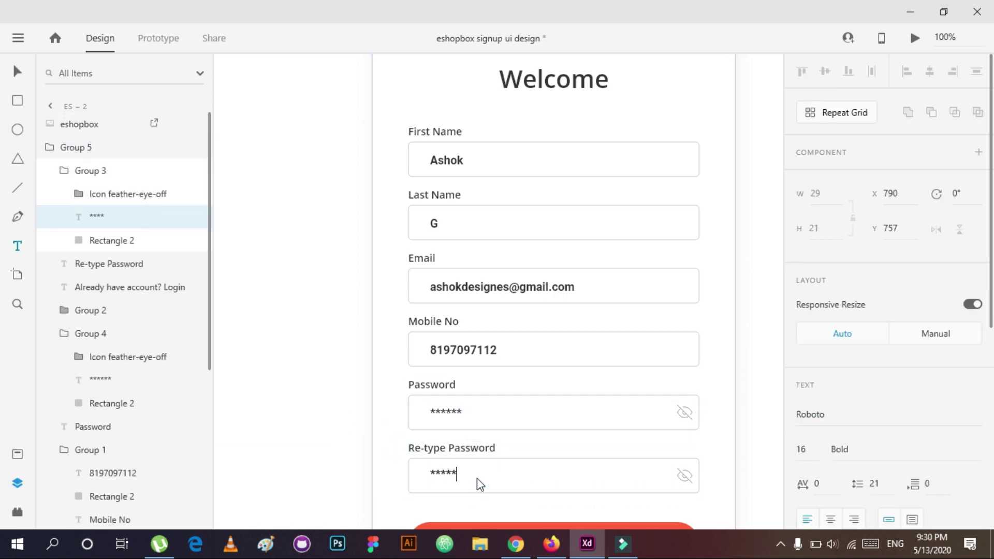
{"action": "key", "text": "Escape"}
{"action": "left_click", "coordinate": [340, 315]}
Step: Try 80% opacity on the filled-in signup texts, then restore them to 100%
{"action": "scroll", "coordinate": [315, 323], "scroll_direction": "down", "scroll_amount": 2}
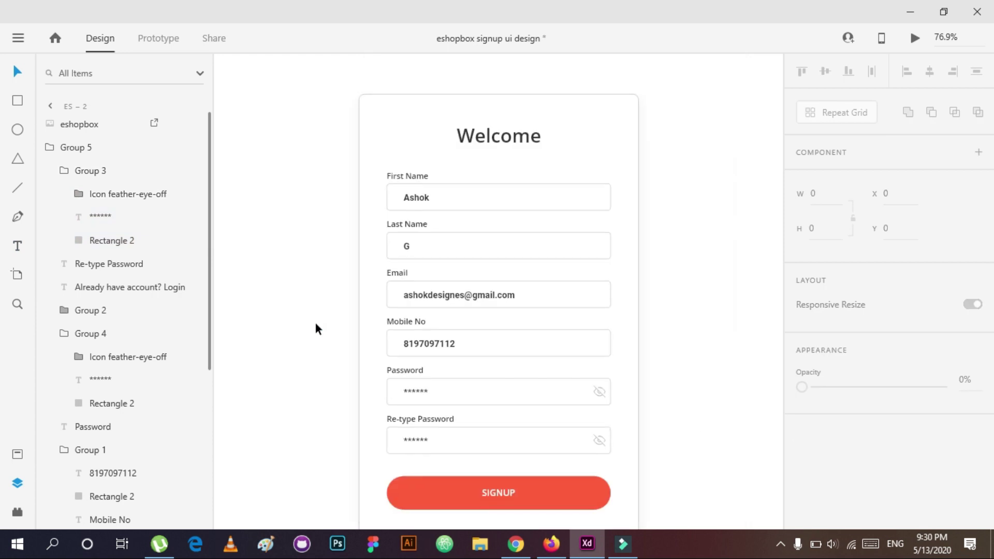
{"action": "left_click_drag", "start_coordinate": [456, 394], "coordinate": [417, 244]}
{"action": "scroll", "coordinate": [931, 362], "scroll_direction": "down", "scroll_amount": 5}
{"action": "left_click", "coordinate": [970, 343]}
{"action": "type", "text": "80"}
{"action": "key", "text": "Return"}
{"action": "type", "text": "100"}
{"action": "key", "text": "Return"}
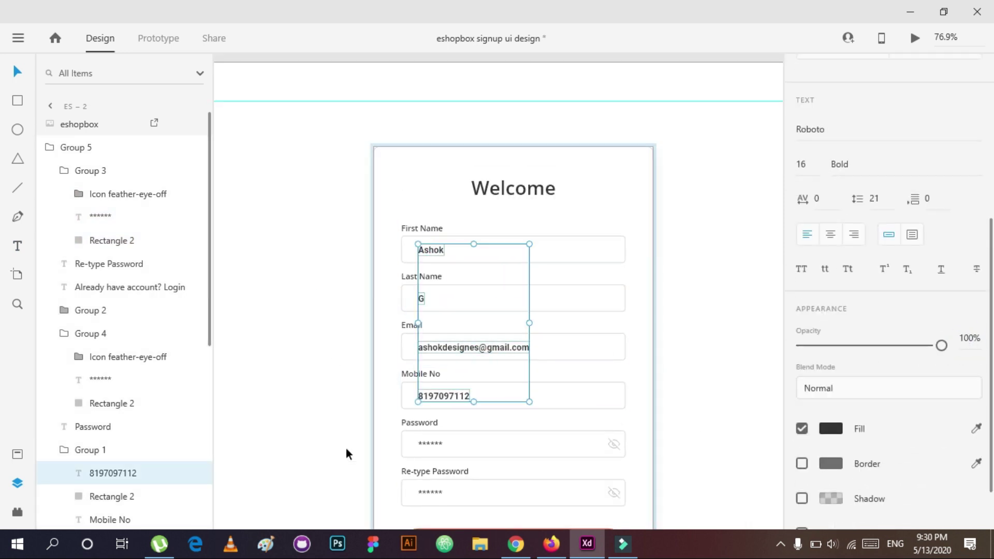
{"action": "left_click", "coordinate": [288, 426]}
Step: Duplicate the es – 2 signup artboard to create es – 3
{"action": "scroll", "coordinate": [352, 321], "scroll_direction": "down", "scroll_amount": 2}
{"action": "left_click", "coordinate": [18, 38]}
{"action": "scroll", "coordinate": [362, 309], "scroll_direction": "down", "scroll_amount": 2}
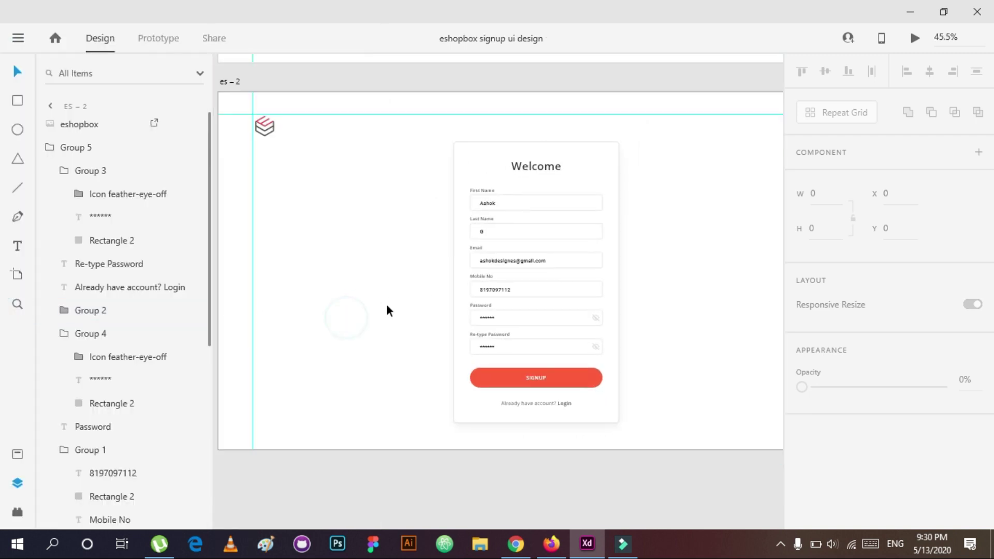
{"action": "left_click", "coordinate": [573, 383]}
{"action": "double_click", "coordinate": [562, 381]}
{"action": "left_click", "coordinate": [344, 295]}
{"action": "scroll", "coordinate": [344, 300], "scroll_direction": "up", "scroll_amount": 2}
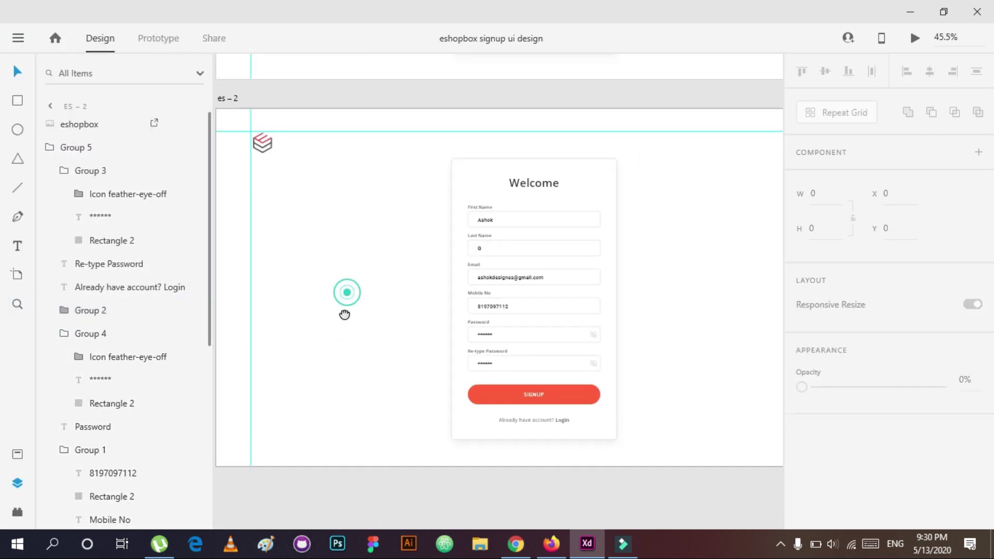
{"action": "left_click", "coordinate": [21, 44]}
{"action": "left_click", "coordinate": [232, 113]}
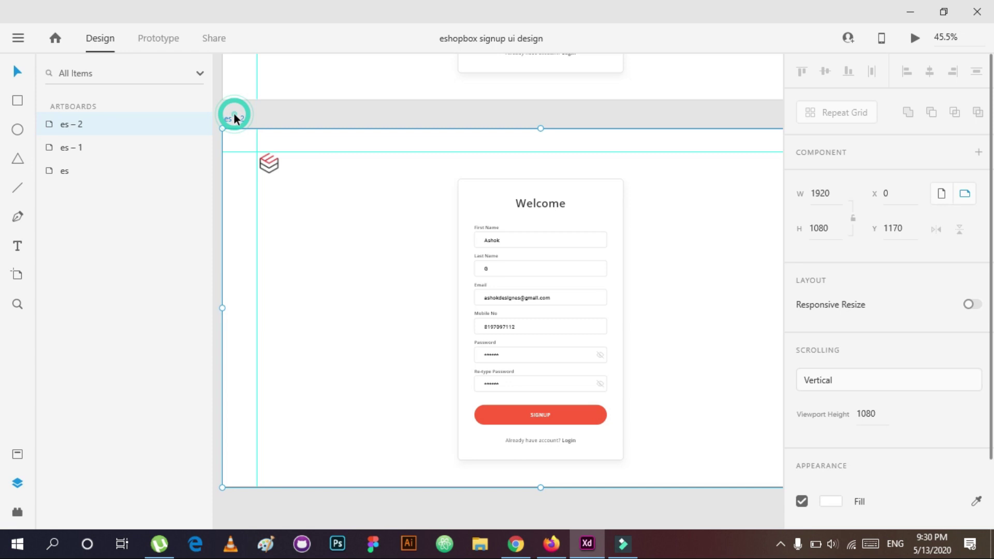
{"action": "key", "text": "ctrl+d"}
Step: Ungroup the card on es – 3 and delete the Re-type Password, Email, Password and Last Name fields
{"action": "left_click", "coordinate": [533, 345]}
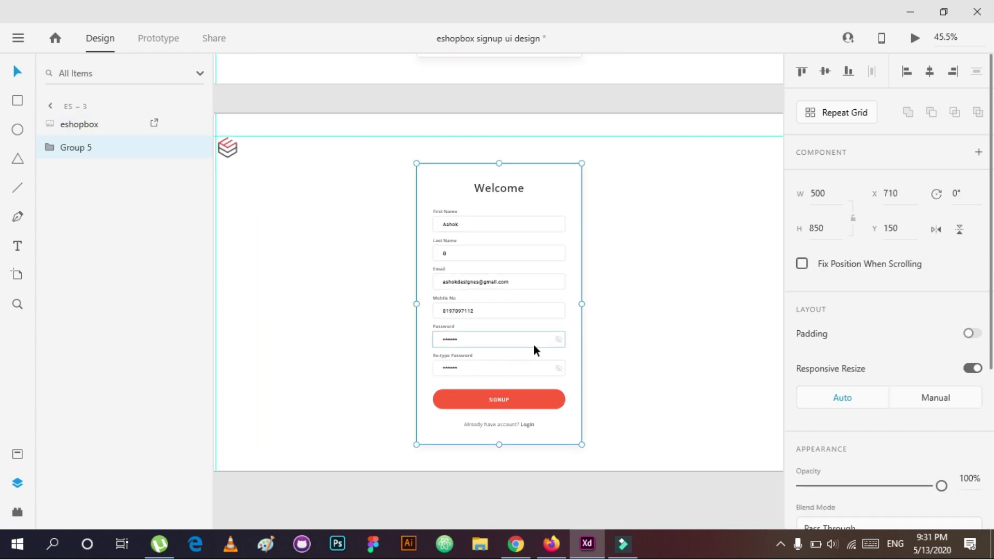
{"action": "key", "text": "ctrl+shift+g"}
{"action": "left_click", "coordinate": [667, 232]}
{"action": "left_click", "coordinate": [187, 414]}
{"action": "key", "text": "Escape"}
{"action": "left_click", "coordinate": [495, 371]}
{"action": "key", "text": "Delete"}
{"action": "left_click_drag", "start_coordinate": [479, 367], "coordinate": [446, 244]}
{"action": "key", "text": "Delete"}
{"action": "key", "text": "Delete"}
{"action": "left_click", "coordinate": [479, 238]}
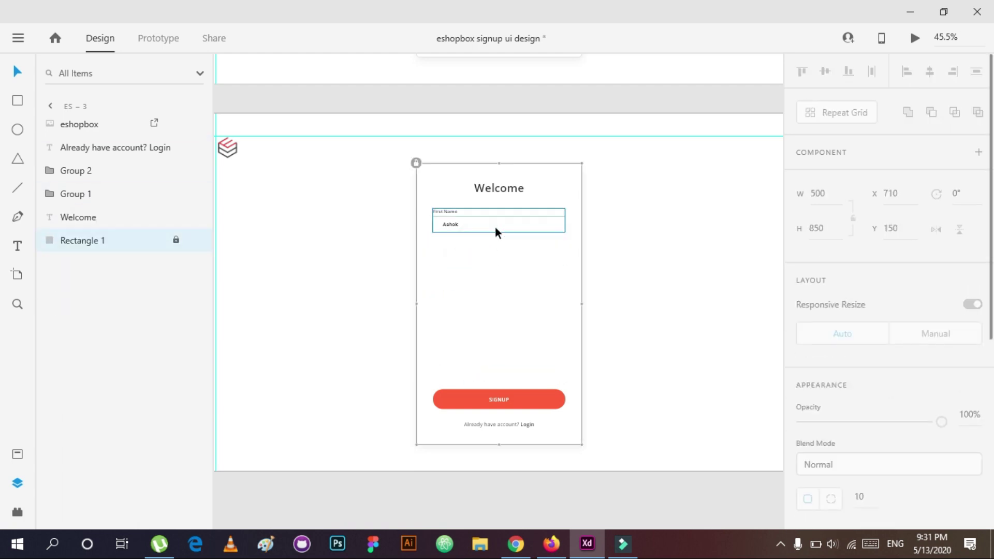
{"action": "left_click", "coordinate": [448, 225]}
Step: Retype the Welcome heading as SUBMIT OTP and lock the card background
{"action": "double_click", "coordinate": [510, 191]}
{"action": "key", "text": "BackSpace"}
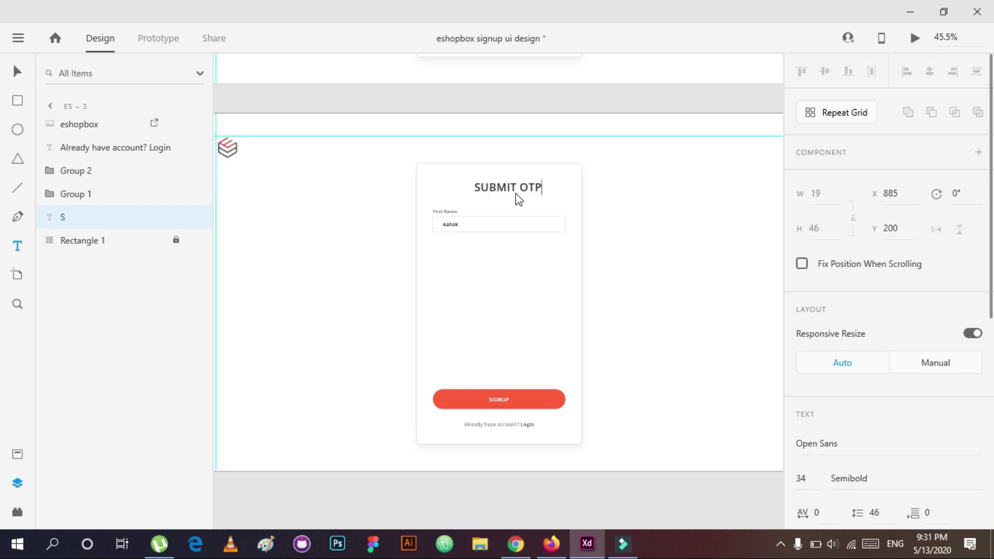
{"action": "key", "text": "Escape"}
{"action": "left_click", "coordinate": [103, 240], "text": "shift"}
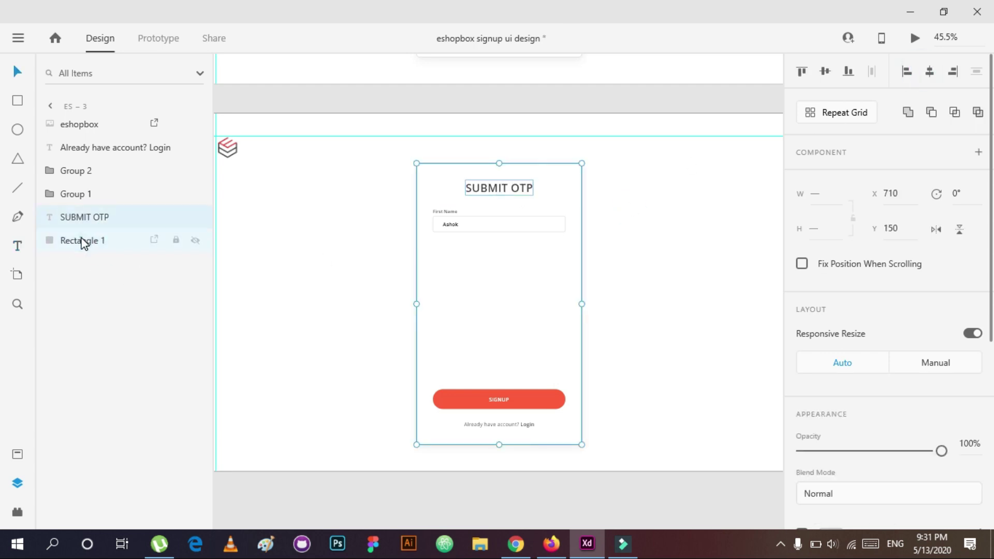
{"action": "left_click", "coordinate": [176, 240]}
Step: Ungroup the First Name field and shrink its box to a 50 px width
{"action": "key", "text": "z"}
{"action": "left_click", "coordinate": [492, 310]}
{"action": "left_click", "coordinate": [492, 305]}
{"action": "key", "text": "ctrl+shift+g"}
{"action": "left_click", "coordinate": [518, 303]}
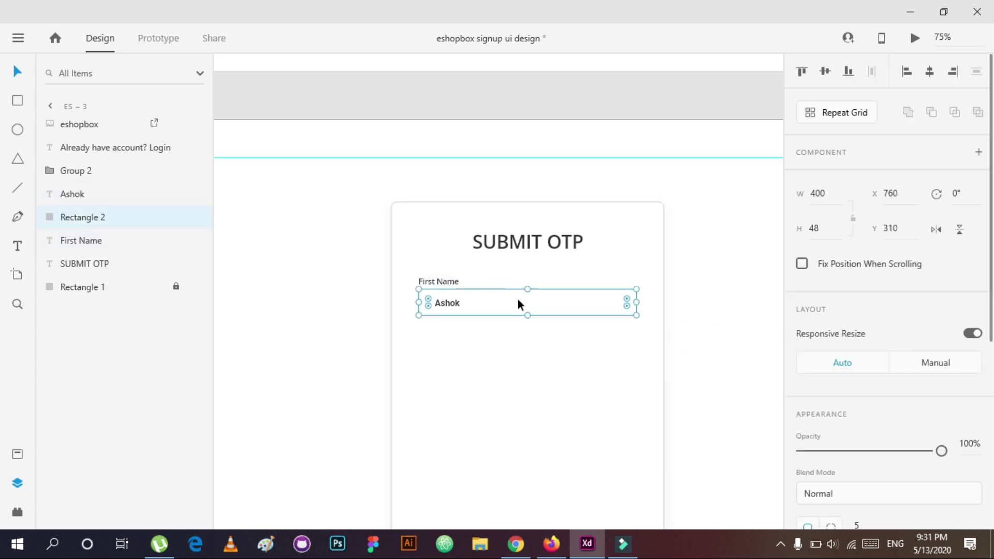
{"action": "key", "text": "Escape"}
{"action": "type", "text": "80"}
{"action": "key", "text": "Return"}
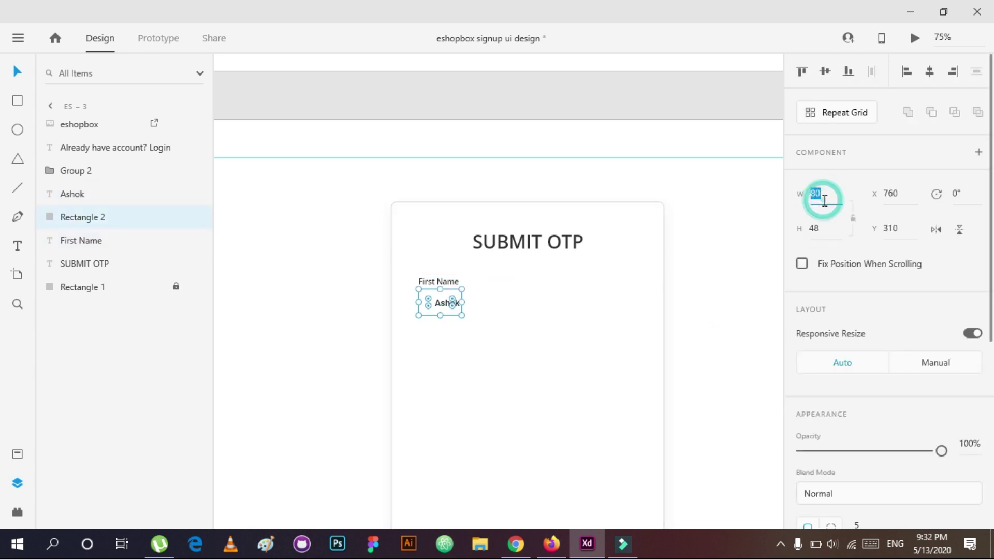
{"action": "left_click", "coordinate": [512, 366]}
Step: Delete the sample name text and move the small box and its label lower on the card
{"action": "left_click", "coordinate": [428, 309]}
{"action": "left_click_drag", "start_coordinate": [428, 308], "coordinate": [458, 321]}
{"action": "key", "text": "Delete"}
{"action": "left_click_drag", "start_coordinate": [435, 282], "coordinate": [470, 334]}
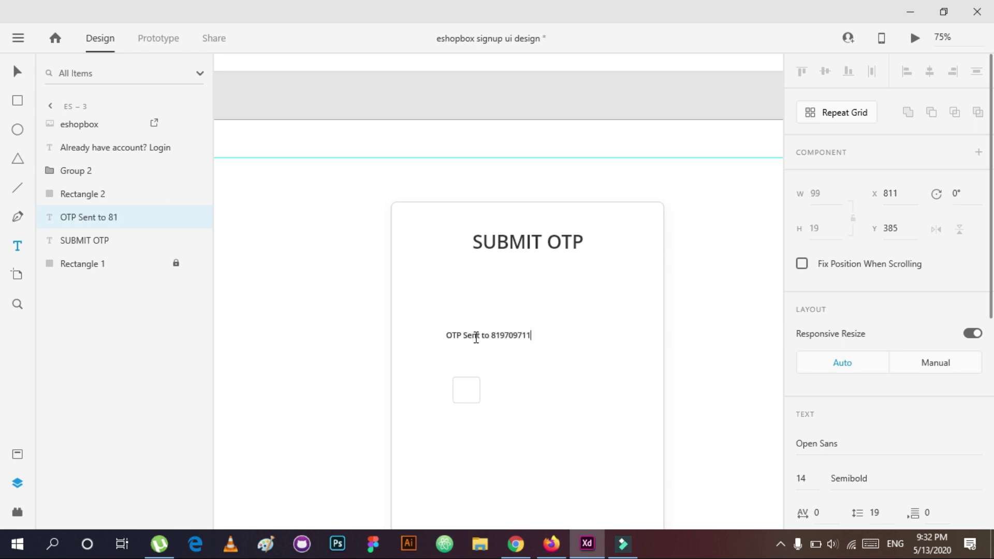
Step: Make the OTP-sent line 16 Bold uppercase and move it up under the heading
{"action": "type", "text": "2"}
{"action": "left_click", "coordinate": [557, 368]}
{"action": "left_click", "coordinate": [818, 487]}
{"action": "type", "text": "16"}
{"action": "key", "text": "Return"}
{"action": "left_click", "coordinate": [905, 480]}
{"action": "type", "text": "Bold"}
{"action": "key", "text": "Return"}
{"action": "left_click_drag", "start_coordinate": [477, 332], "coordinate": [547, 246]}
{"action": "scroll", "coordinate": [880, 336], "scroll_direction": "down", "scroll_amount": 5}
{"action": "left_click", "coordinate": [798, 368]}
Step: Nudge the code box up and repeat-grid it into a row of four boxes
{"action": "left_click", "coordinate": [505, 390]}
{"action": "left_click_drag", "start_coordinate": [466, 390], "coordinate": [466, 383]}
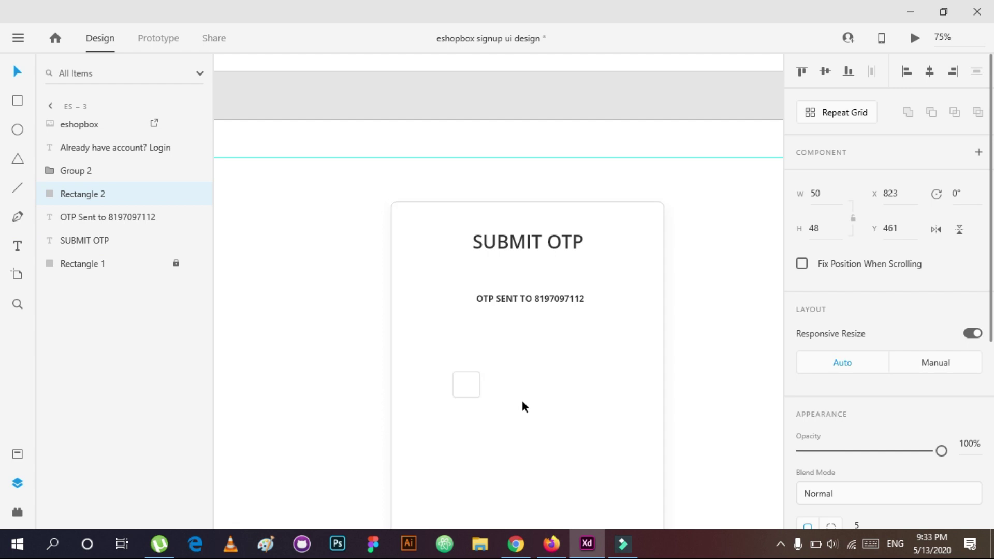
{"action": "key", "text": "shift+Up"}
{"action": "key", "text": "shift+Up"}
{"action": "key", "text": "shift+Up"}
{"action": "key", "text": "shift+Up"}
{"action": "key", "text": "shift+Up"}
{"action": "key", "text": "shift+Up"}
{"action": "left_click", "coordinate": [825, 110]}
{"action": "left_click_drag", "start_coordinate": [504, 347], "coordinate": [597, 343]}
Step: Ungroup the four code boxes, regroup them, and centre the group on the card
{"action": "key", "text": "ctrl+shift+g"}
{"action": "left_click", "coordinate": [572, 367]}
{"action": "left_click_drag", "start_coordinate": [594, 384], "coordinate": [450, 336]}
{"action": "key", "text": "ctrl+g"}
{"action": "left_click", "coordinate": [930, 71]}
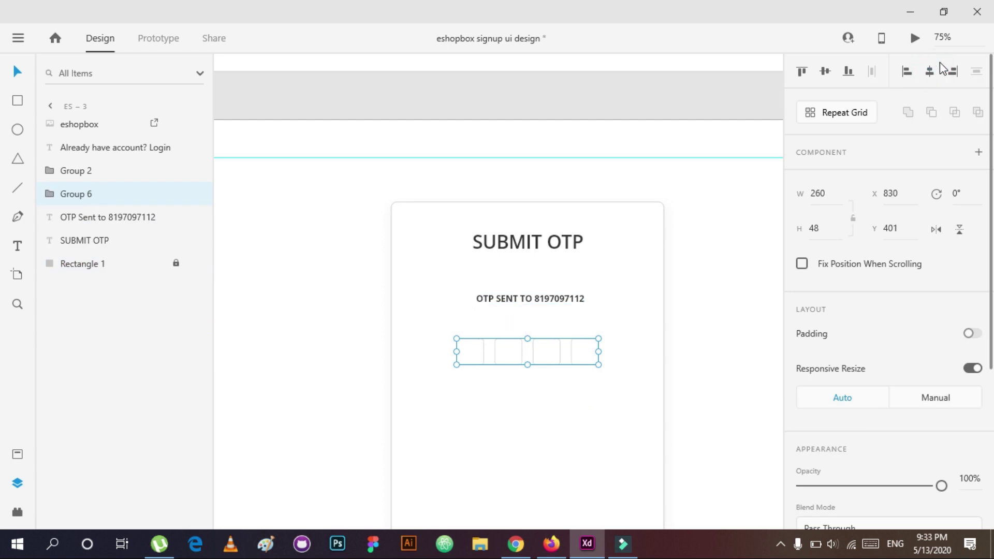
{"action": "key", "text": "z"}
{"action": "left_click", "coordinate": [533, 328]}
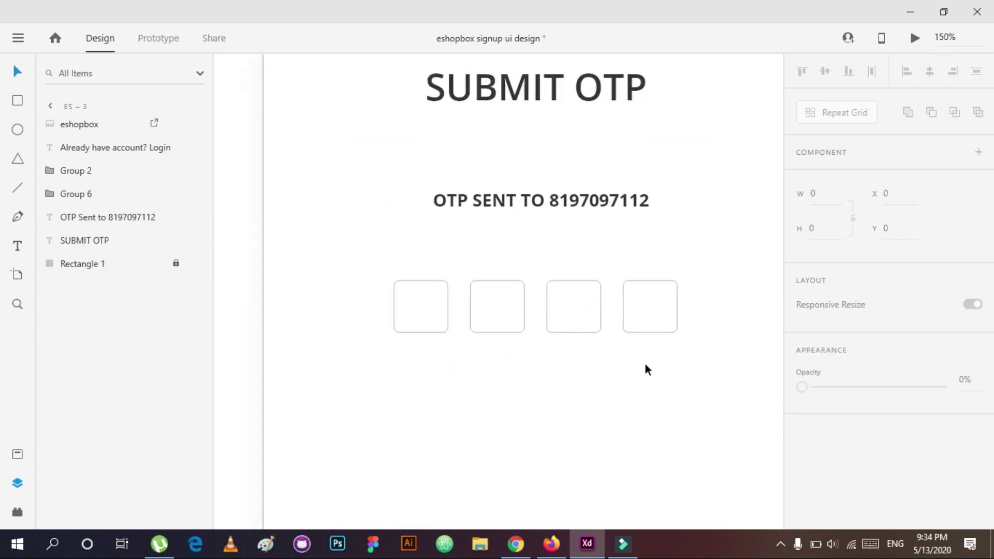
{"action": "left_click", "coordinate": [668, 310]}
{"action": "scroll", "coordinate": [671, 294], "scroll_direction": "down", "scroll_amount": 2}
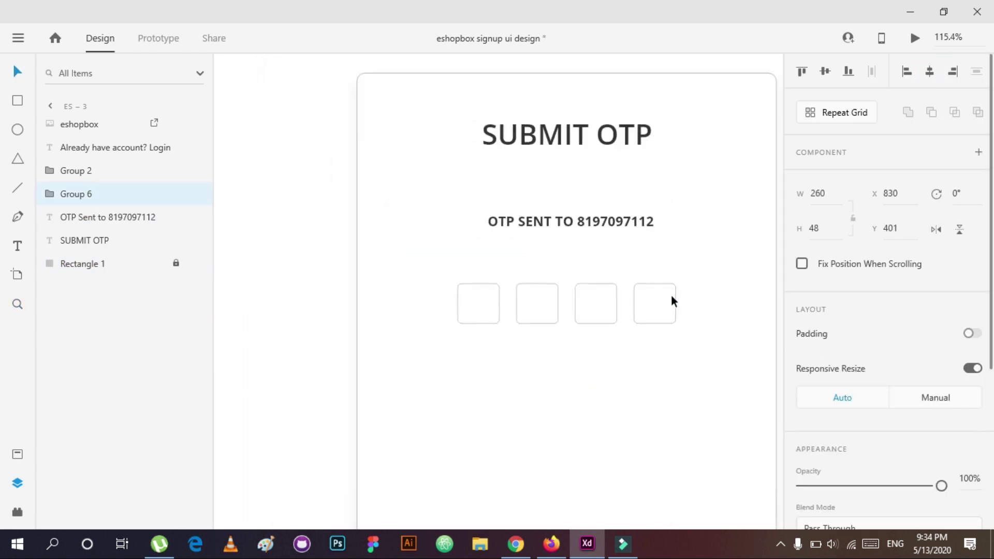
Step: Relabel the SIGNUP button as SUBMIT OTP
{"action": "left_click", "coordinate": [579, 228]}
{"action": "scroll", "coordinate": [666, 406], "scroll_direction": "down", "scroll_amount": 3}
{"action": "scroll", "coordinate": [666, 406], "scroll_direction": "down", "scroll_amount": 3}
{"action": "left_click", "coordinate": [628, 421]}
{"action": "double_click", "coordinate": [604, 418]}
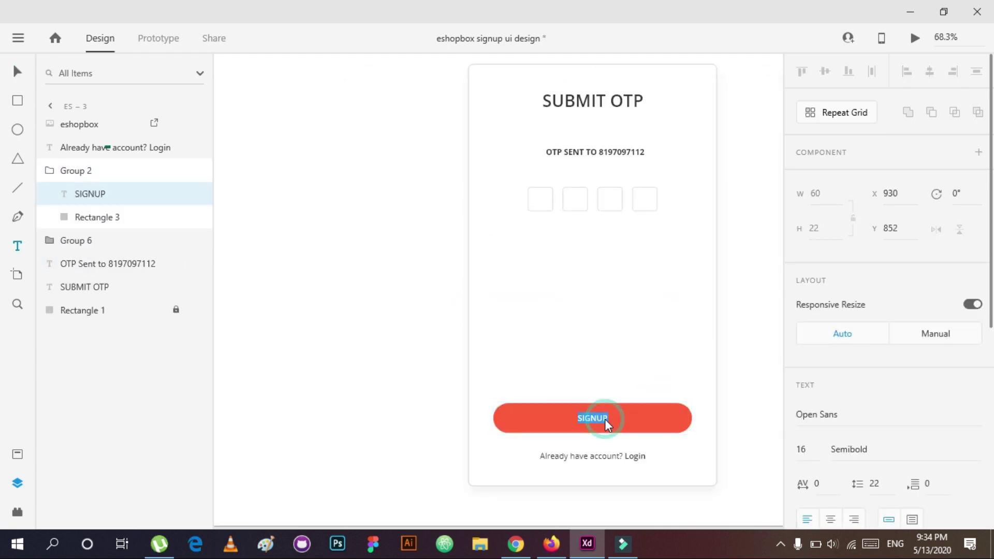
{"action": "type", "text": "SUBMIT OTP"}
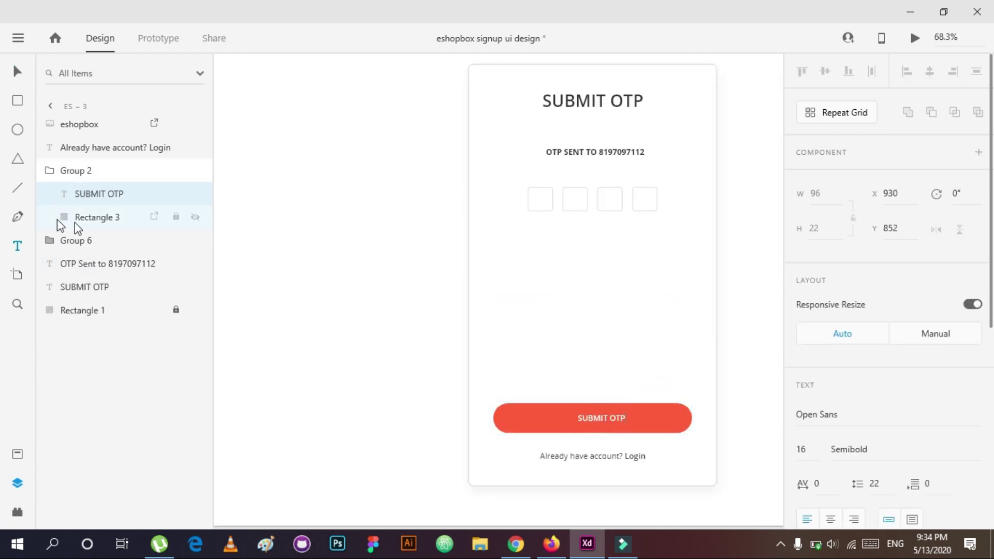
{"action": "left_click", "coordinate": [80, 218]}
Step: Copy the OTP-sent line below the code boxes, change it to RESEND OTP, and centre it
{"action": "left_click", "coordinate": [617, 334]}
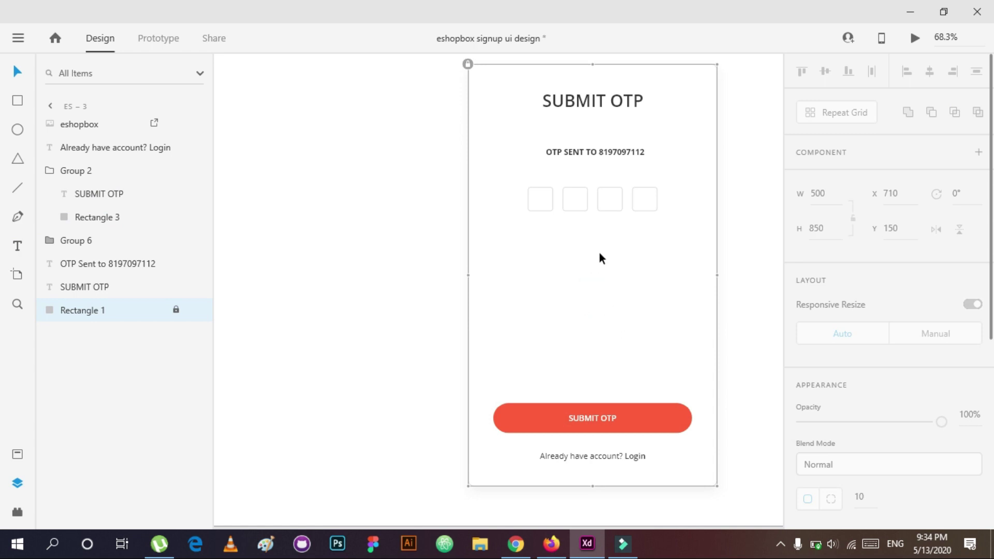
{"action": "left_click", "coordinate": [605, 150]}
{"action": "left_click_drag", "start_coordinate": [605, 150], "coordinate": [605, 232]}
{"action": "double_click", "coordinate": [609, 233]}
{"action": "type", "text": "RESEND OTP"}
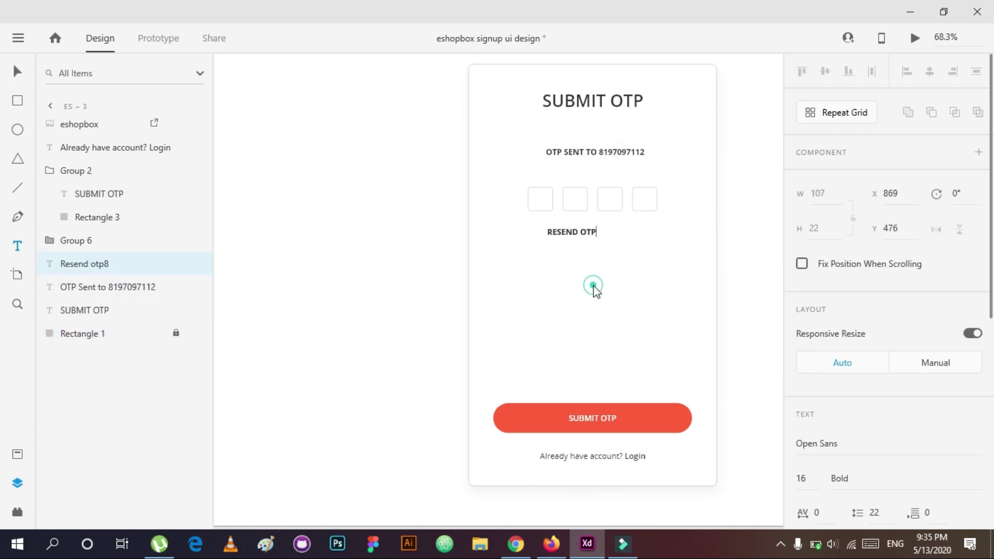
{"action": "left_click", "coordinate": [593, 288]}
{"action": "left_click", "coordinate": [928, 71]}
Step: Reposition the SUBMIT OTP button and Login line near the bottom of the card
{"action": "left_click", "coordinate": [608, 311]}
{"action": "left_click", "coordinate": [595, 231]}
{"action": "left_click_drag", "start_coordinate": [650, 379], "coordinate": [614, 460]}
{"action": "key", "text": "shift+Up"}
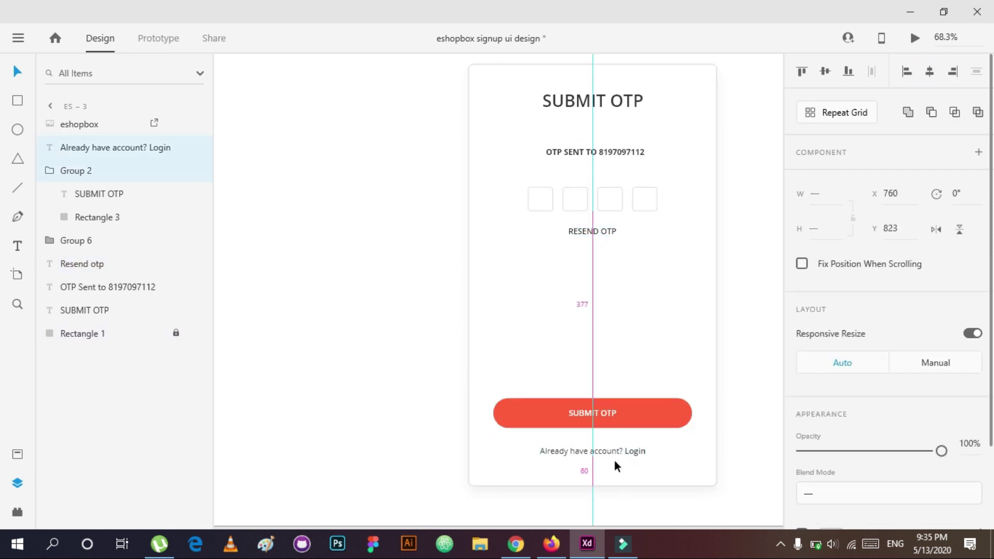
{"action": "key", "text": "shift+Up"}
{"action": "key", "text": "shift+Up"}
{"action": "key", "text": "shift+Up"}
{"action": "key", "text": "shift+Up"}
{"action": "key", "text": "shift+Up"}
{"action": "key", "text": "shift+Up"}
{"action": "key", "text": "shift+Up"}
{"action": "key", "text": "shift+Up"}
{"action": "key", "text": "shift+Up"}
{"action": "key", "text": "shift+Up"}
{"action": "key", "text": "shift+Up"}
{"action": "key", "text": "shift+Up"}
{"action": "key", "text": "shift+Up"}
{"action": "key", "text": "shift+Up"}
{"action": "key", "text": "shift+Up"}
{"action": "key", "text": "shift+Up"}
{"action": "key", "text": "shift+Up"}
{"action": "key", "text": "shift+Up"}
{"action": "key", "text": "shift+Up"}
{"action": "key", "text": "shift+Up"}
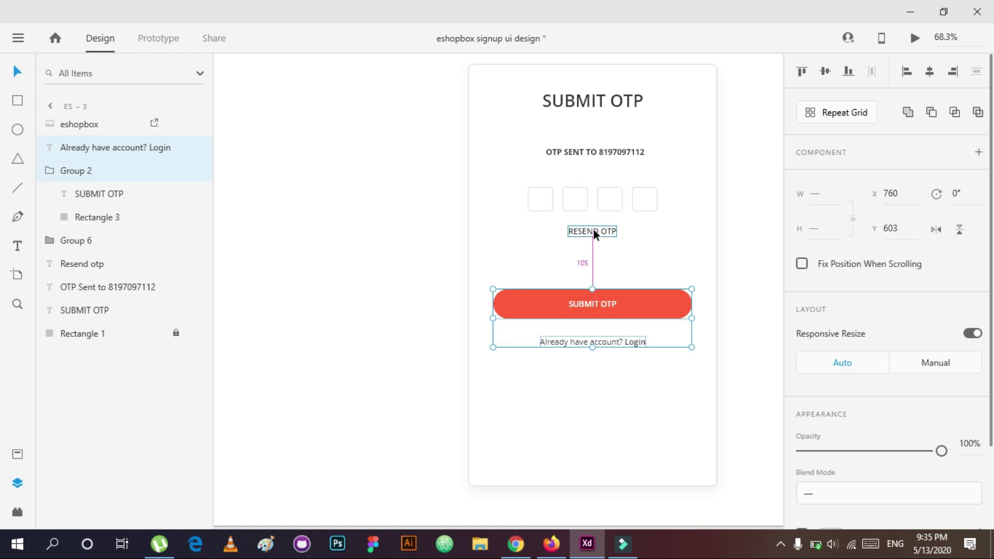
{"action": "key", "text": "shift+Up"}
{"action": "left_click", "coordinate": [639, 414]}
{"action": "key", "text": "ctrl+z"}
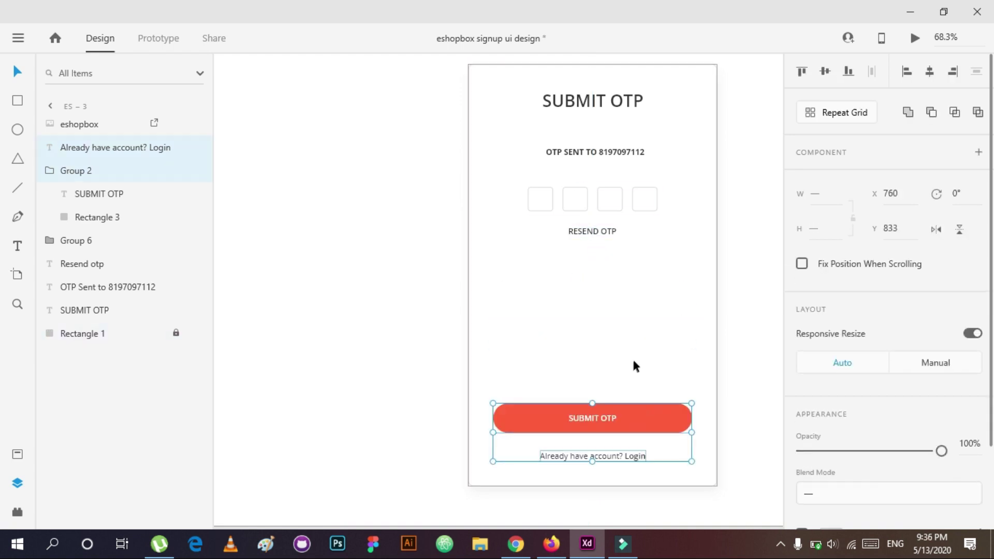
{"action": "left_click", "coordinate": [636, 365]}
Step: Shift the code boxes, RESEND OTP and OTP SENT TO lines down, then preview the screen
{"action": "scroll", "coordinate": [605, 321], "scroll_direction": "down", "scroll_amount": 2}
{"action": "left_click", "coordinate": [595, 218]}
{"action": "left_click", "coordinate": [583, 252]}
{"action": "left_click_drag", "start_coordinate": [595, 321], "coordinate": [539, 244]}
{"action": "key", "text": "shift+Down"}
{"action": "key", "text": "shift+Down"}
{"action": "key", "text": "shift+Down"}
{"action": "key", "text": "shift+Down"}
{"action": "key", "text": "shift+Down"}
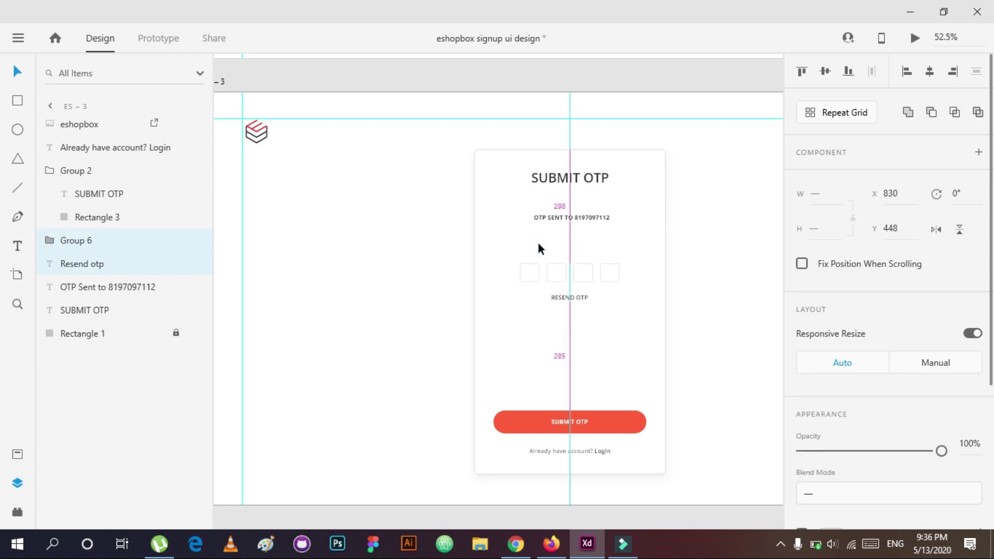
{"action": "left_click", "coordinate": [595, 218]}
{"action": "key", "text": "shift+Down"}
{"action": "key", "text": "shift+Down"}
{"action": "key", "text": "shift+Down"}
{"action": "key", "text": "shift+Down"}
{"action": "key", "text": "shift+Down"}
{"action": "key", "text": "shift+Down"}
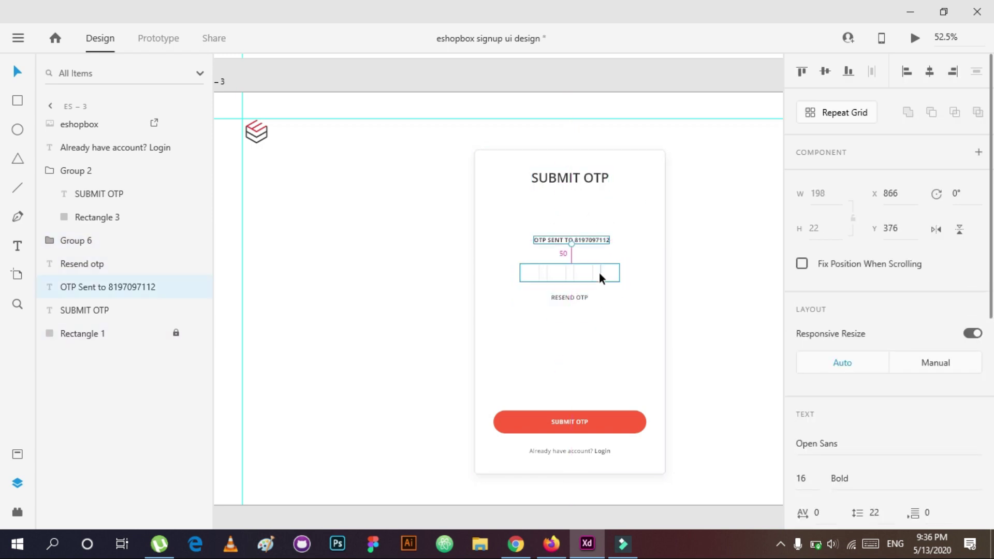
{"action": "left_click", "coordinate": [570, 297]}
{"action": "left_click", "coordinate": [579, 343]}
{"action": "left_click", "coordinate": [914, 38]}
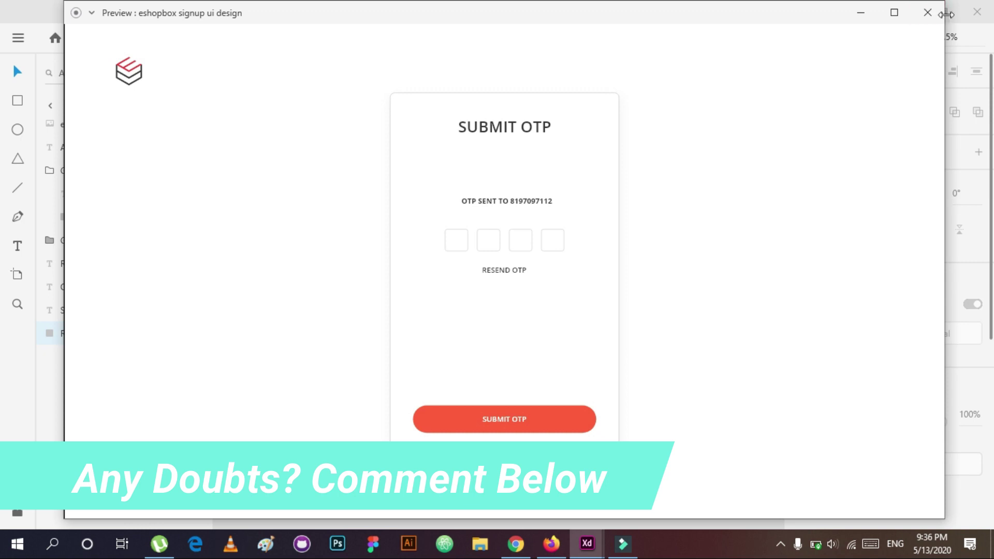
Step: Close the preview and group all of the es – 3 artboard's layers together
{"action": "left_click", "coordinate": [927, 12]}
{"action": "left_click", "coordinate": [18, 38]}
{"action": "left_click", "coordinate": [421, 240]}
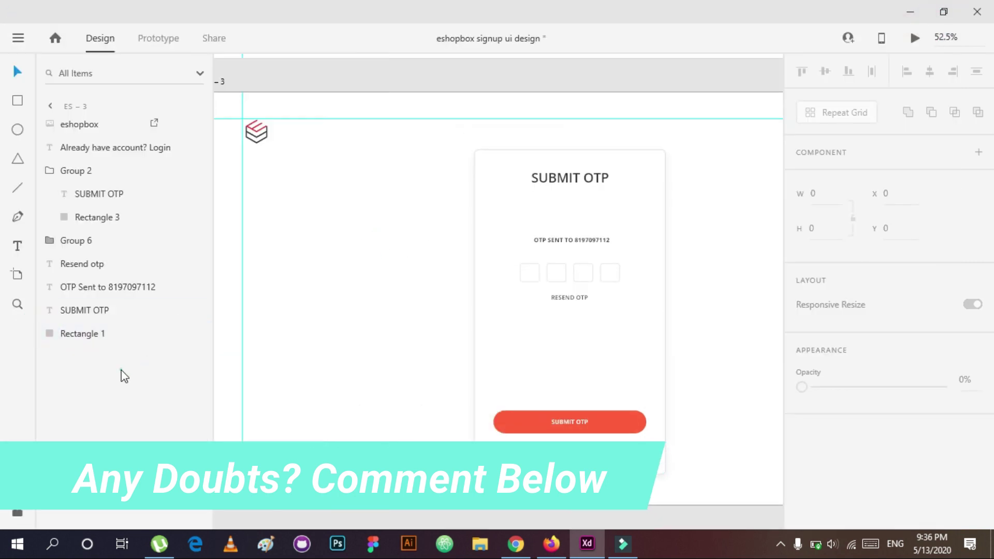
{"action": "left_click", "coordinate": [104, 334]}
{"action": "key", "text": "ctrl+a"}
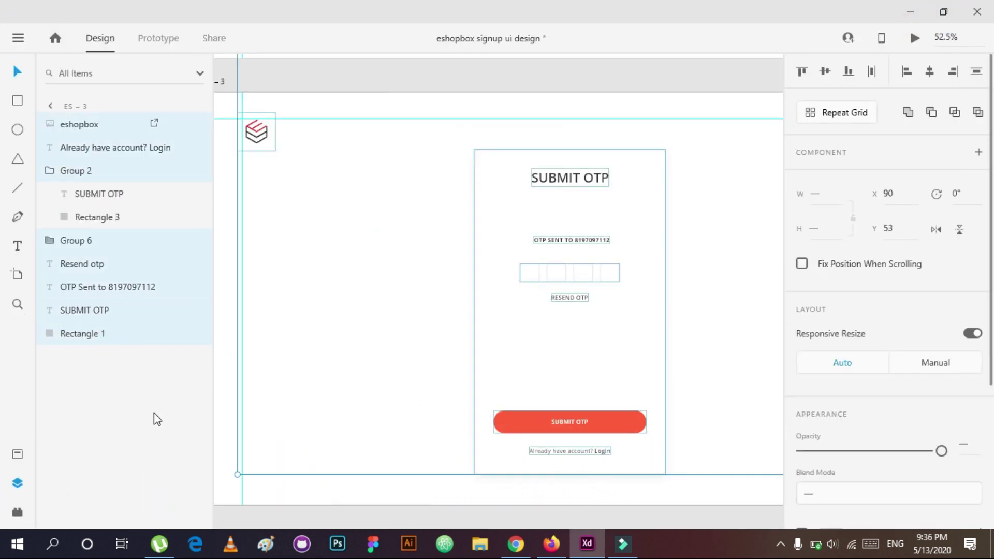
{"action": "key", "text": "ctrl+g"}
{"action": "key", "text": "ctrl+z"}
{"action": "key", "text": "ctrl+shift+z"}
Step: Duplicate es – 3 as es – 4 and check the code boxes' border colour
{"action": "left_click", "coordinate": [366, 325]}
{"action": "scroll", "coordinate": [281, 175], "scroll_direction": "down", "scroll_amount": 3}
{"action": "key", "text": "ctrl+d"}
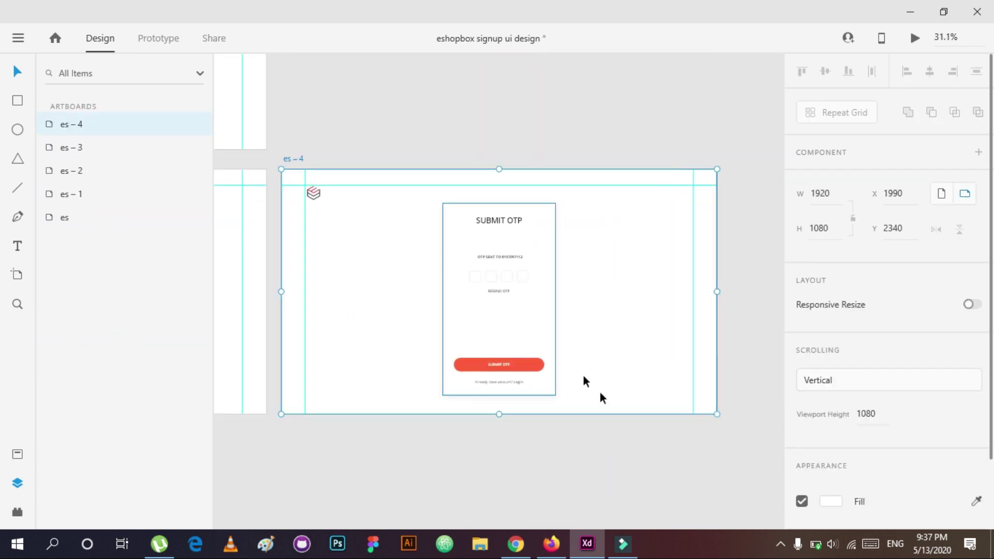
{"action": "scroll", "coordinate": [502, 414], "scroll_direction": "left", "scroll_amount": 3}
{"action": "key", "text": "z"}
{"action": "left_click", "coordinate": [603, 254]}
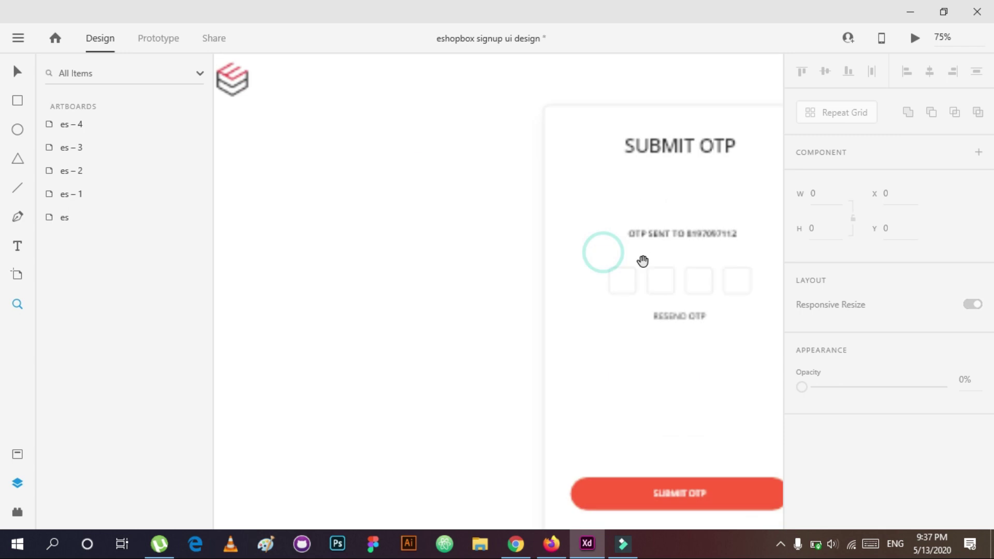
{"action": "key", "text": "v"}
{"action": "left_click", "coordinate": [570, 313]}
{"action": "scroll", "coordinate": [880, 259], "scroll_direction": "down", "scroll_amount": 5}
{"action": "left_click", "coordinate": [831, 390]}
{"action": "left_click", "coordinate": [776, 442]}
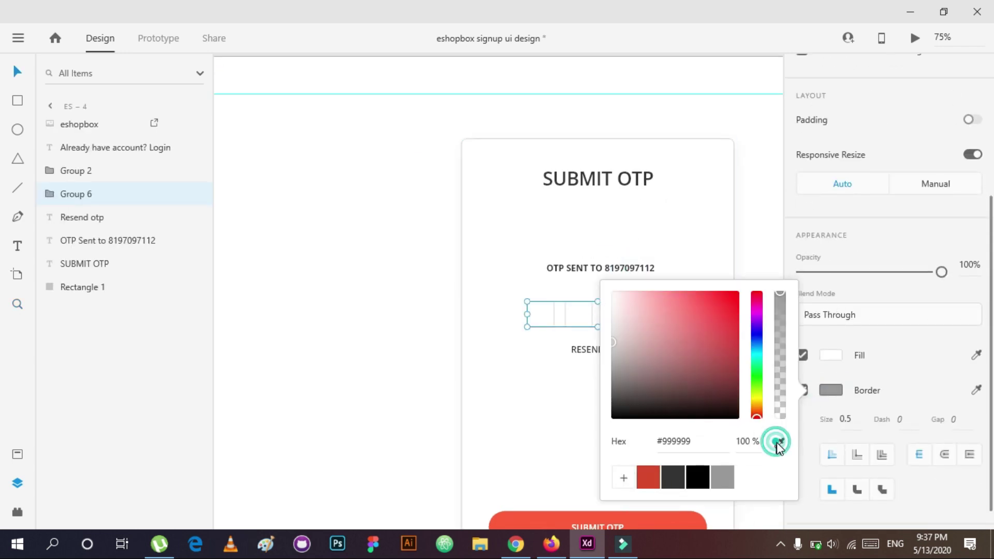
{"action": "left_click", "coordinate": [541, 448]}
{"action": "scroll", "coordinate": [548, 424], "scroll_direction": "down", "scroll_amount": 4}
Step: Duplicate es – 4 as es – 5 and drag the new artboard to its own spot
{"action": "left_click", "coordinate": [384, 237]}
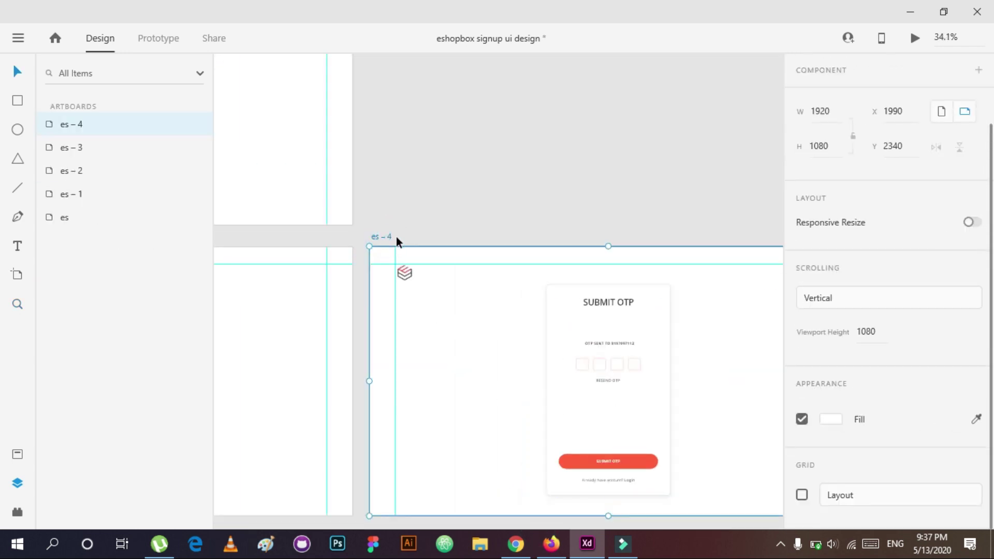
{"action": "key", "text": "ctrl+d"}
{"action": "left_click_drag", "start_coordinate": [268, 149], "coordinate": [458, 279]}
{"action": "key", "text": "z"}
{"action": "left_click", "coordinate": [567, 346]}
{"action": "left_click", "coordinate": [674, 409]}
Step: Change the es – 5 card heading from SUBMIT OTP to CONGRATULATIONS
{"action": "left_click_drag", "start_coordinate": [513, 200], "coordinate": [503, 255]}
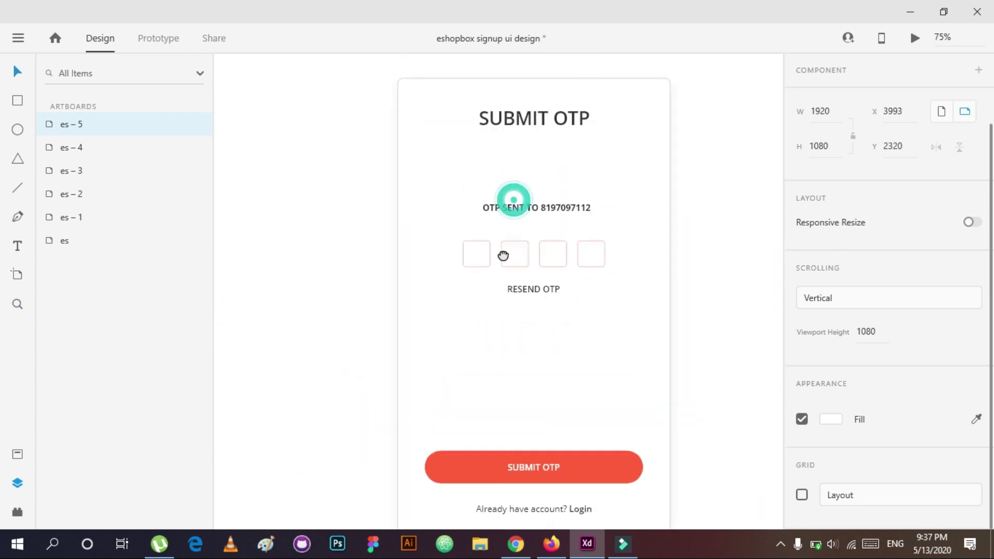
{"action": "double_click", "coordinate": [548, 120]}
{"action": "type", "text": "Congra"}
{"action": "key", "text": "BackSpace"}
{"action": "key", "text": "BackSpace"}
{"action": "key", "text": "BackSpace"}
{"action": "key", "text": "BackSpace"}
{"action": "key", "text": "BackSpace"}
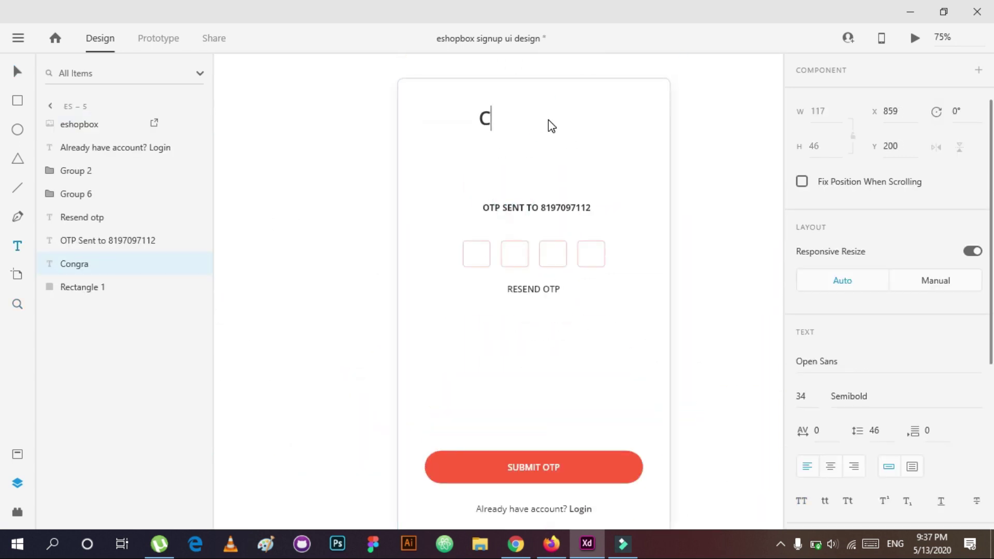
{"action": "type", "text": "ONGRATULATIONS"}
{"action": "key", "text": "Escape"}
Step: Delete the OTP code boxes and the RESEND OTP text from the card
{"action": "left_click", "coordinate": [555, 241]}
{"action": "key", "text": "Delete"}
{"action": "left_click", "coordinate": [531, 210]}
{"action": "key", "text": "Delete"}
{"action": "key", "text": "t"}
{"action": "left_click", "coordinate": [511, 223]}
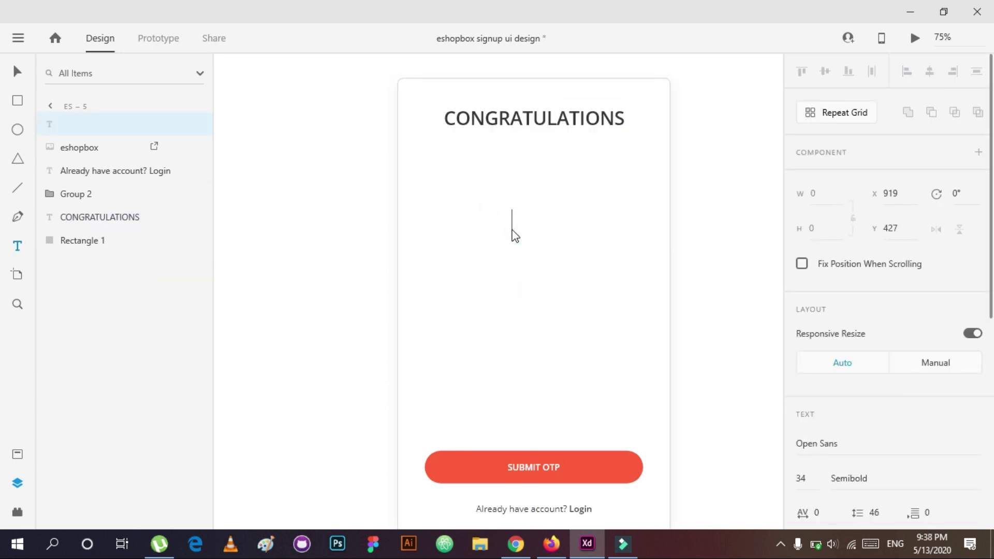
{"action": "key", "text": "ctrl+z"}
{"action": "key", "text": "ctrl+z"}
{"action": "key", "text": "ctrl+z"}
{"action": "key", "text": "ctrl+shift+z"}
{"action": "key", "text": "ctrl+shift+z"}
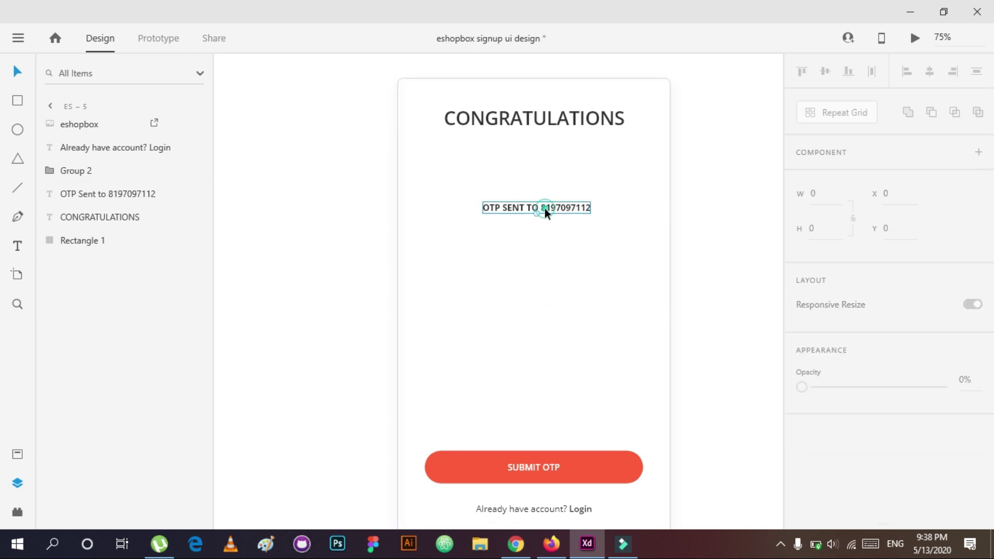
Step: Rewrite the OTP SENT TO text as the account-created message, centred and in all capitals
{"action": "left_click", "coordinate": [546, 210]}
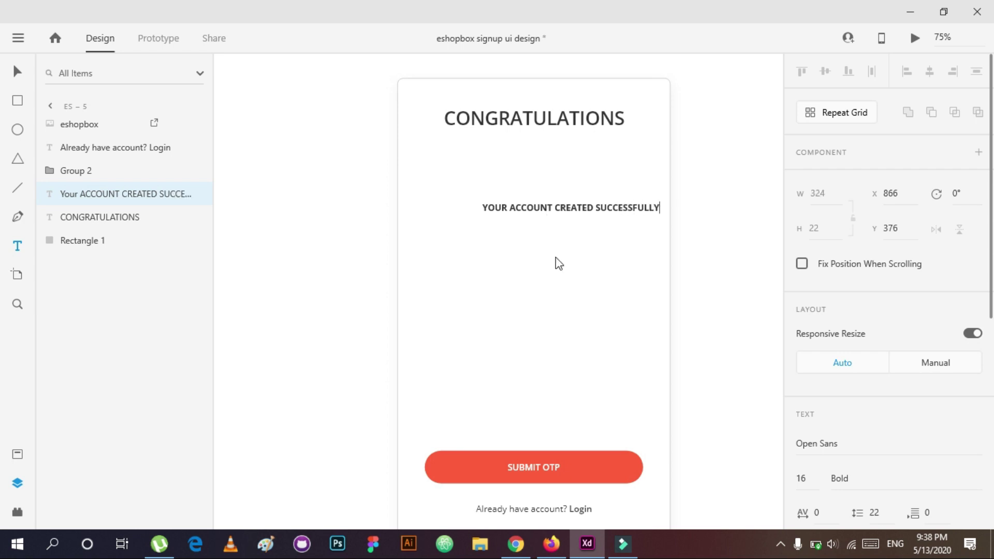
{"action": "key", "text": "Escape"}
{"action": "scroll", "coordinate": [848, 381], "scroll_direction": "down", "scroll_amount": 5}
{"action": "left_click", "coordinate": [847, 369]}
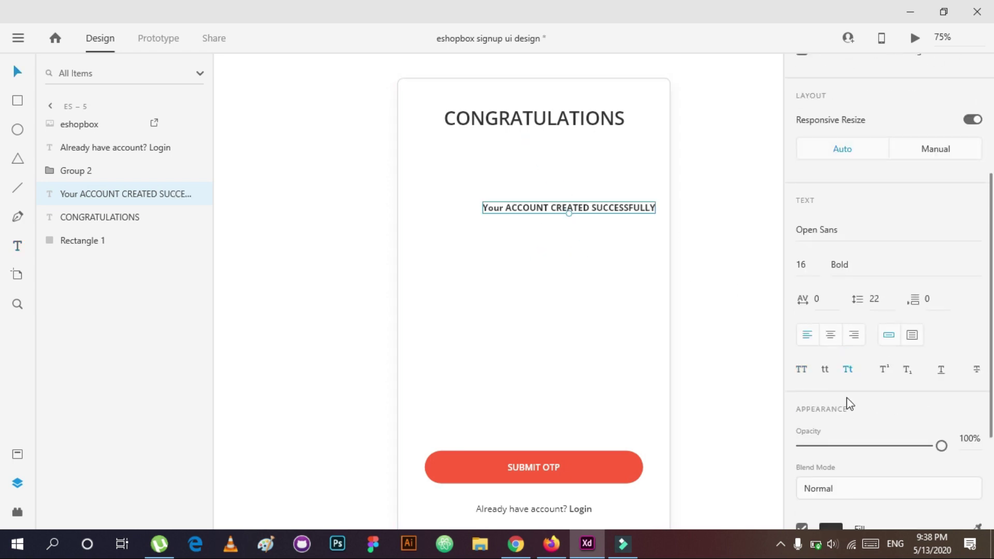
{"action": "left_click_drag", "start_coordinate": [547, 206], "coordinate": [530, 248]}
{"action": "double_click", "coordinate": [546, 210]}
{"action": "left_click", "coordinate": [825, 369]}
{"action": "left_click", "coordinate": [847, 369]}
{"action": "left_click", "coordinate": [802, 369]}
{"action": "key", "text": "Escape"}
Step: Duplicate the message below it as 'Go To Login Enjoy Our Services' in all capitals
{"action": "left_click", "coordinate": [567, 306]}
{"action": "scroll", "coordinate": [588, 371], "scroll_direction": "down", "scroll_amount": 3}
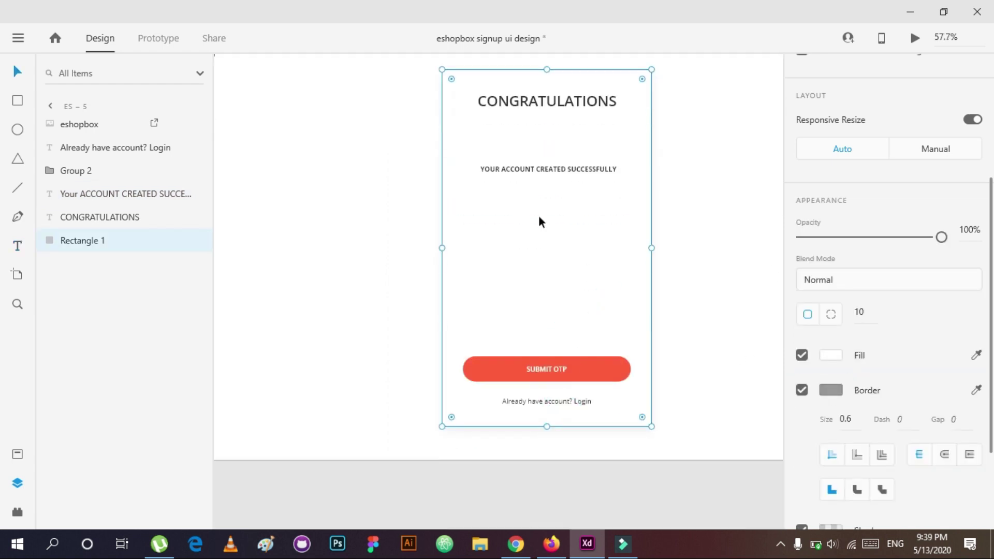
{"action": "left_click", "coordinate": [526, 170]}
{"action": "key", "text": "ctrl+d"}
{"action": "left_click_drag", "start_coordinate": [526, 170], "coordinate": [526, 193]}
{"action": "double_click", "coordinate": [530, 195]}
{"action": "key", "text": "BackSpace"}
{"action": "type", "text": "GOT"}
{"action": "key", "text": "BackSpace"}
{"action": "key", "text": "BackSpace"}
{"action": "type", "text": "O"}
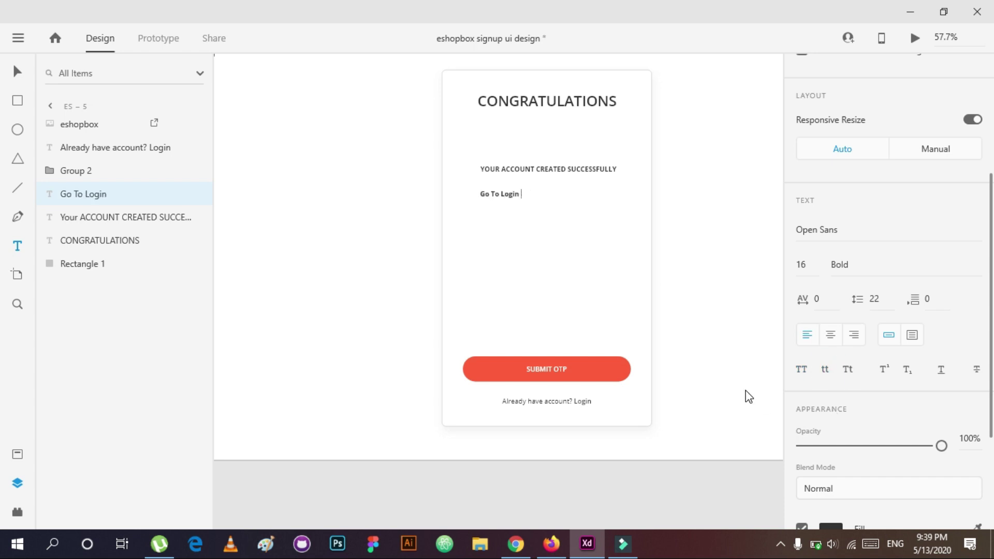
{"action": "type", "text": "vices"}
{"action": "key", "text": "Escape"}
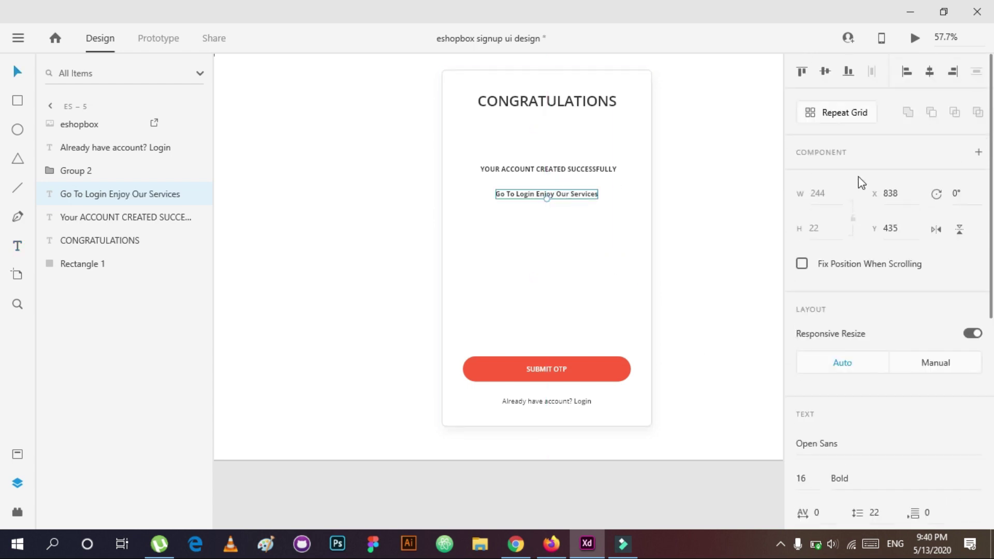
{"action": "scroll", "coordinate": [837, 313], "scroll_direction": "down", "scroll_amount": 5}
{"action": "left_click", "coordinate": [805, 326]}
Step: Rename the SUBMIT OTP button label to Login and centre it on the button
{"action": "scroll", "coordinate": [804, 160], "scroll_direction": "up", "scroll_amount": 5}
{"action": "left_click", "coordinate": [557, 335]}
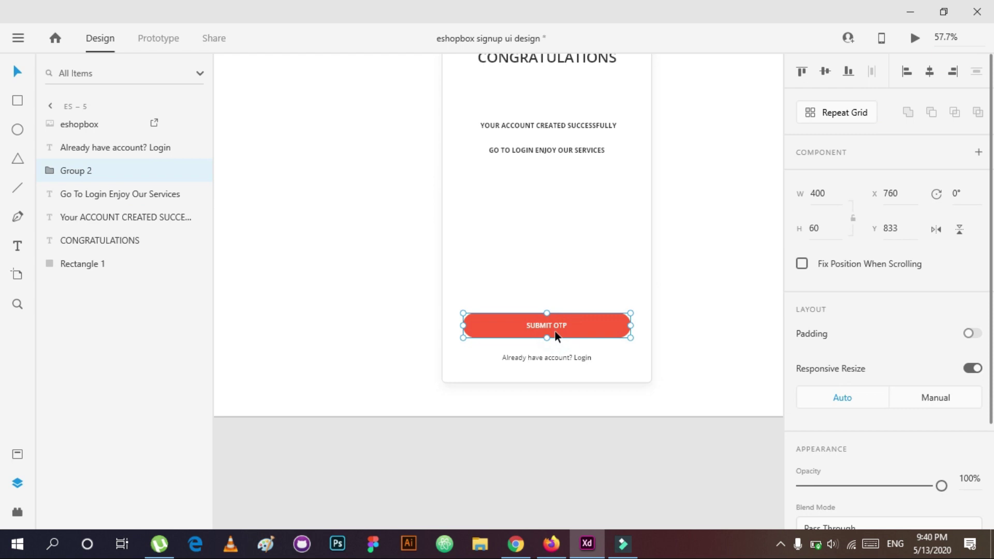
{"action": "double_click", "coordinate": [556, 331]}
{"action": "double_click", "coordinate": [556, 328]}
{"action": "type", "text": "Login"}
{"action": "left_click", "coordinate": [561, 271]}
{"action": "left_click", "coordinate": [87, 194]}
{"action": "left_click", "coordinate": [107, 216], "text": "shift"}
{"action": "left_click", "coordinate": [930, 72]}
Step: Delete the 'Already have account? Login' line and preview the congratulations screen
{"action": "left_click", "coordinate": [567, 357]}
{"action": "key", "text": "Delete"}
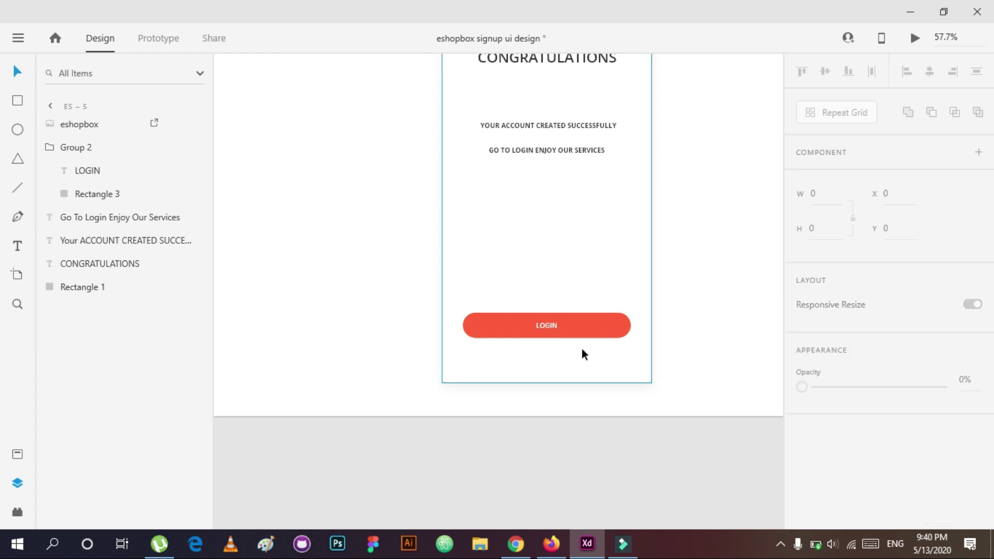
{"action": "scroll", "coordinate": [582, 354], "scroll_direction": "down", "scroll_amount": 2}
{"action": "left_click", "coordinate": [585, 319]}
{"action": "left_click", "coordinate": [915, 38]}
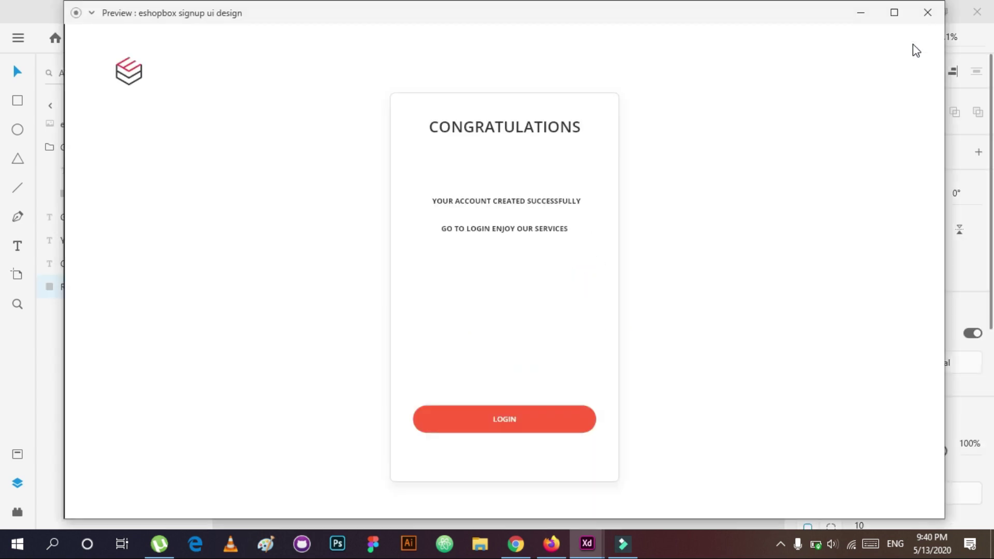
Step: Trim the second line to ENJOY OUR SERVICES and centre it on the card
{"action": "left_click", "coordinate": [927, 12]}
{"action": "scroll", "coordinate": [557, 222], "scroll_direction": "up", "scroll_amount": 3}
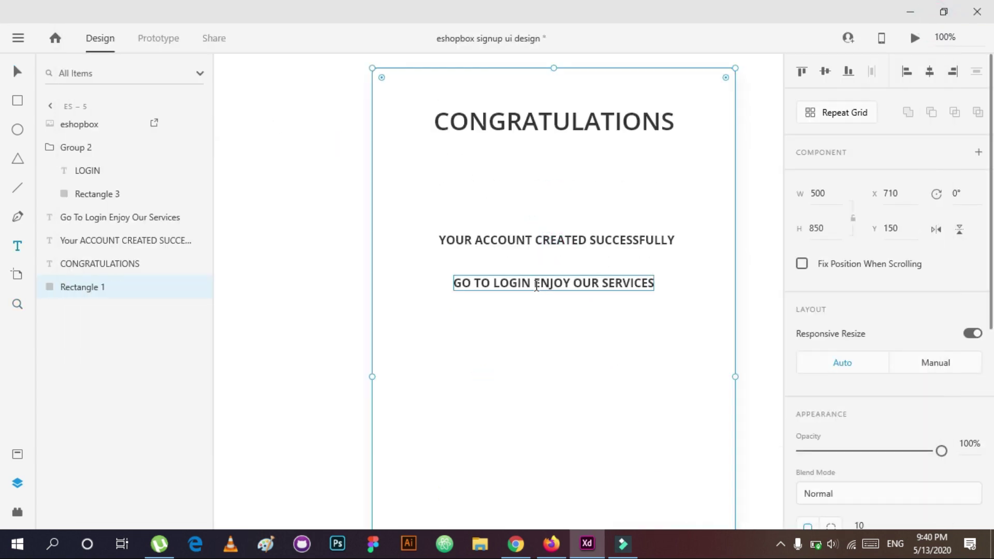
{"action": "double_click", "coordinate": [534, 282]}
{"action": "left_click_drag", "start_coordinate": [534, 282], "coordinate": [472, 287]}
{"action": "left_click", "coordinate": [534, 282]}
{"action": "left_click_drag", "start_coordinate": [533, 282], "coordinate": [454, 283]}
{"action": "key", "text": "BackSpace"}
{"action": "key", "text": "Escape"}
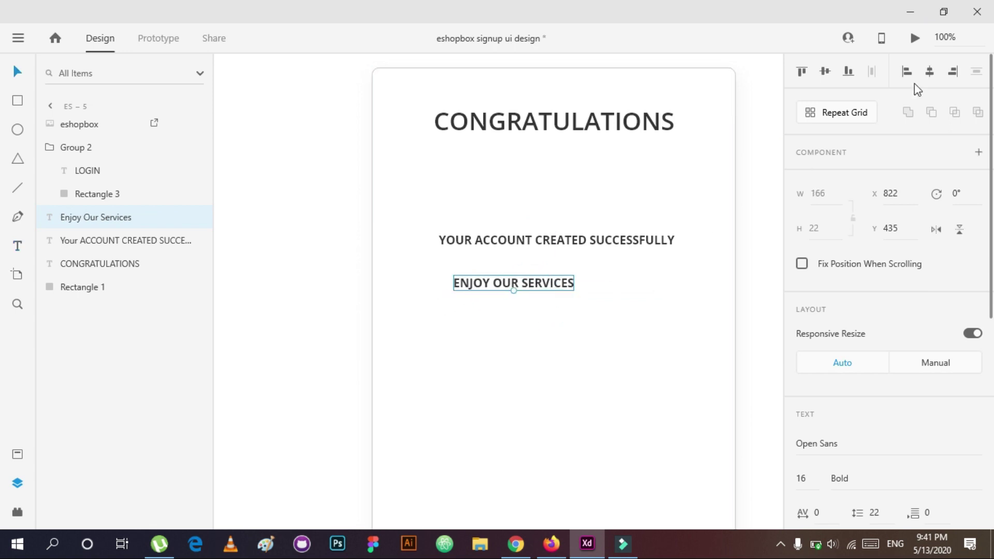
{"action": "left_click", "coordinate": [930, 71]}
{"action": "left_click", "coordinate": [764, 304]}
{"action": "left_click", "coordinate": [595, 288]}
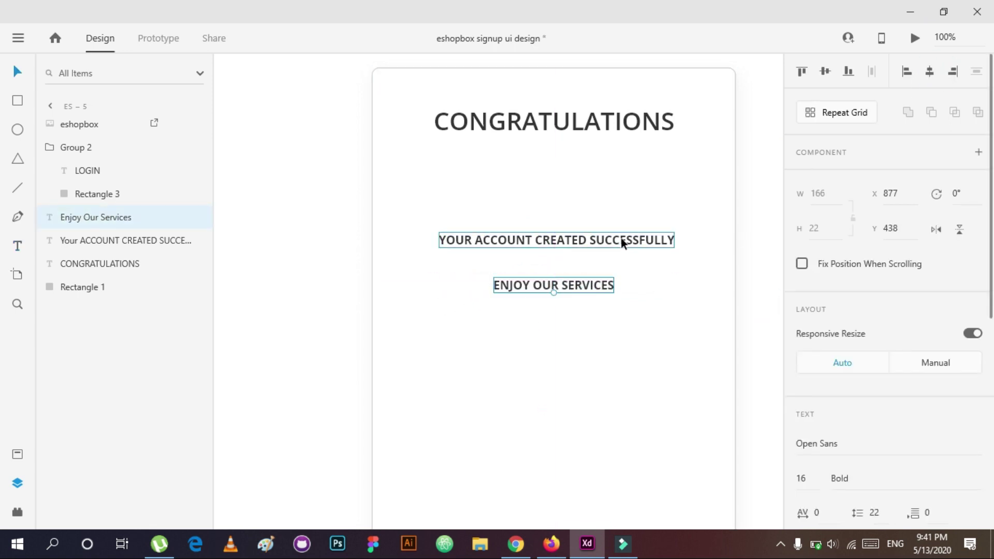
Step: Lock the card background and move both message lines down
{"action": "scroll", "coordinate": [636, 264], "scroll_direction": "down", "scroll_amount": 3}
{"action": "scroll", "coordinate": [569, 251], "scroll_direction": "down", "scroll_amount": 2}
{"action": "scroll", "coordinate": [644, 269], "scroll_direction": "up", "scroll_amount": 4}
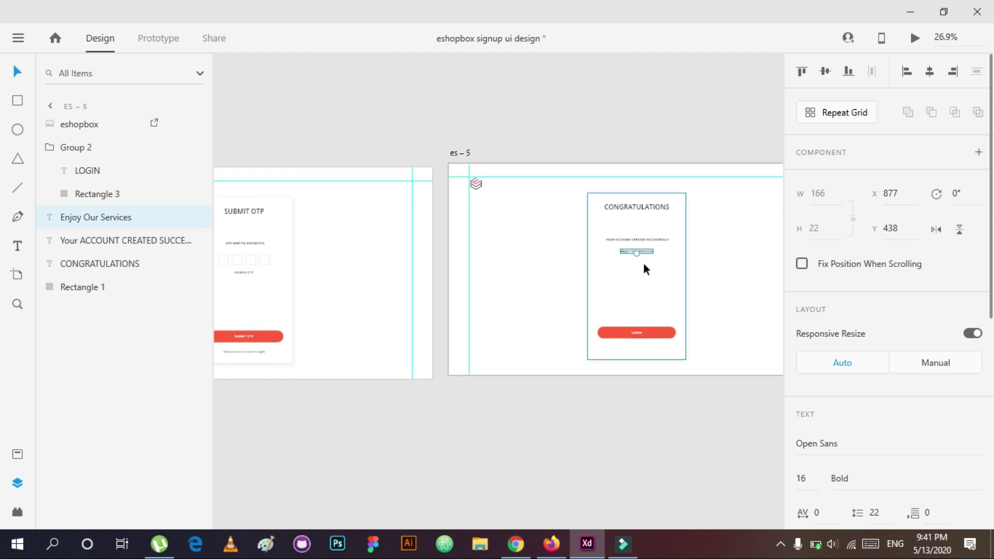
{"action": "left_click", "coordinate": [178, 288]}
{"action": "left_click", "coordinate": [176, 287]}
{"action": "left_click_drag", "start_coordinate": [676, 350], "coordinate": [637, 256]}
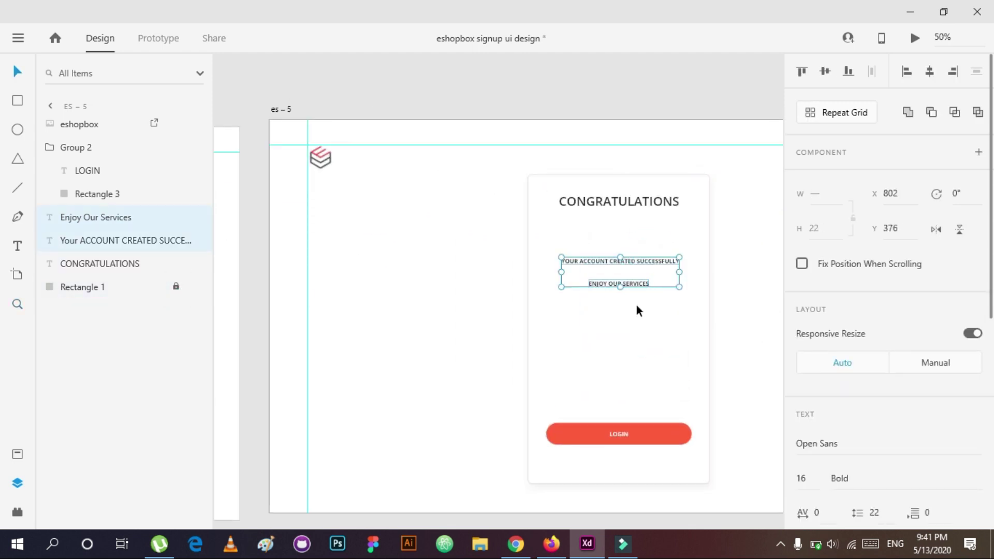
{"action": "key", "text": "shift+Down"}
{"action": "key", "text": "shift+Down"}
{"action": "key", "text": "shift+Down"}
{"action": "key", "text": "shift+Down"}
Step: Move the OTP text, code boxes and RESEND OTP down on the SUBMIT OTP card
{"action": "key", "text": "shift+Down"}
{"action": "key", "text": "shift+Down"}
{"action": "key", "text": "shift+Down"}
{"action": "key", "text": "shift+Down"}
{"action": "key", "text": "shift+Down"}
{"action": "key", "text": "shift+Down"}
{"action": "key", "text": "shift+Down"}
{"action": "key", "text": "shift+Down"}
{"action": "key", "text": "shift+Down"}
{"action": "left_click", "coordinate": [743, 290]}
{"action": "scroll", "coordinate": [742, 291], "scroll_direction": "down", "scroll_amount": 2}
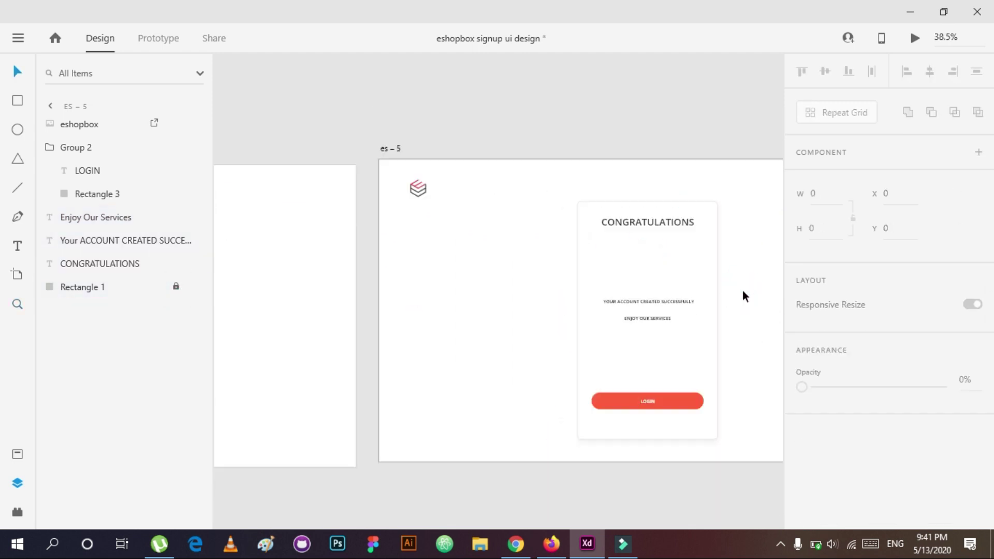
{"action": "scroll", "coordinate": [406, 273], "scroll_direction": "left", "scroll_amount": 5}
{"action": "scroll", "coordinate": [391, 262], "scroll_direction": "up", "scroll_amount": 2}
{"action": "left_click", "coordinate": [437, 306]}
{"action": "left_click", "coordinate": [641, 338]}
{"action": "left_click", "coordinate": [387, 223]}
{"action": "key", "text": "shift+Down"}
{"action": "key", "text": "shift+Down"}
{"action": "key", "text": "shift+Down"}
{"action": "key", "text": "shift+Down"}
{"action": "key", "text": "shift+Down"}
{"action": "key", "text": "shift+Down"}
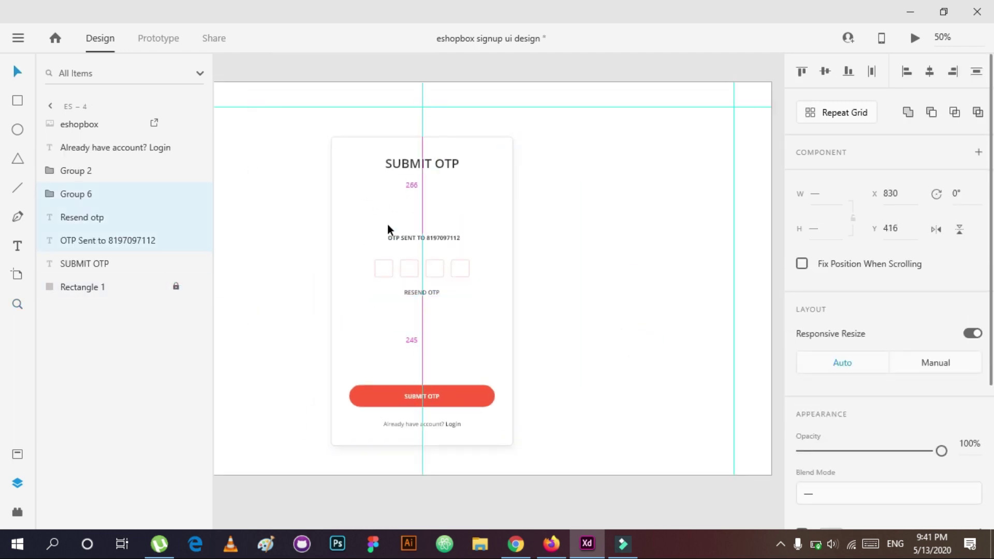
{"action": "key", "text": "Escape"}
{"action": "left_click", "coordinate": [421, 228]}
{"action": "key", "text": "Escape"}
Step: Group the Resend otp text, code boxes group and OTP Sent text on es-4
{"action": "scroll", "coordinate": [676, 228], "scroll_direction": "down", "scroll_amount": 3}
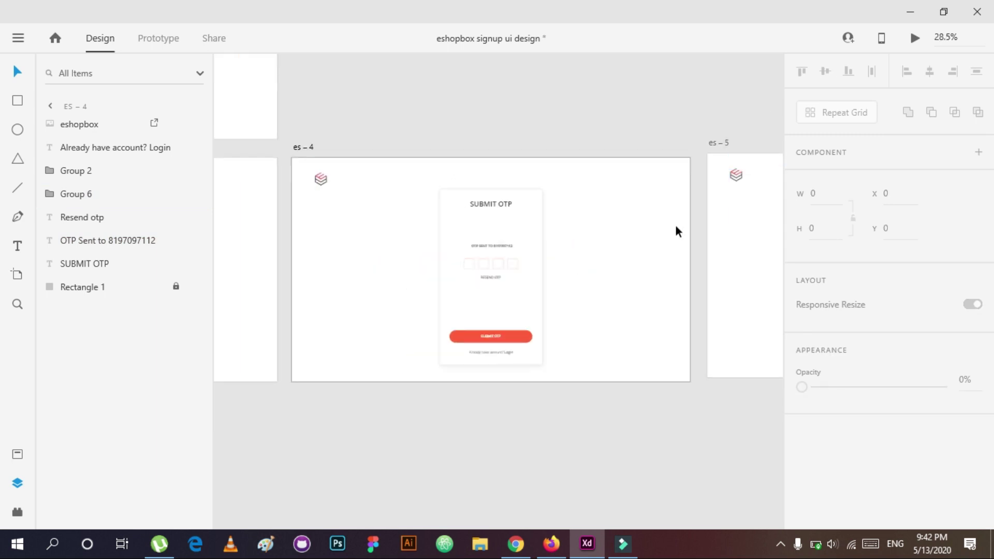
{"action": "scroll", "coordinate": [652, 249], "scroll_direction": "right", "scroll_amount": 3}
{"action": "left_click", "coordinate": [434, 261]}
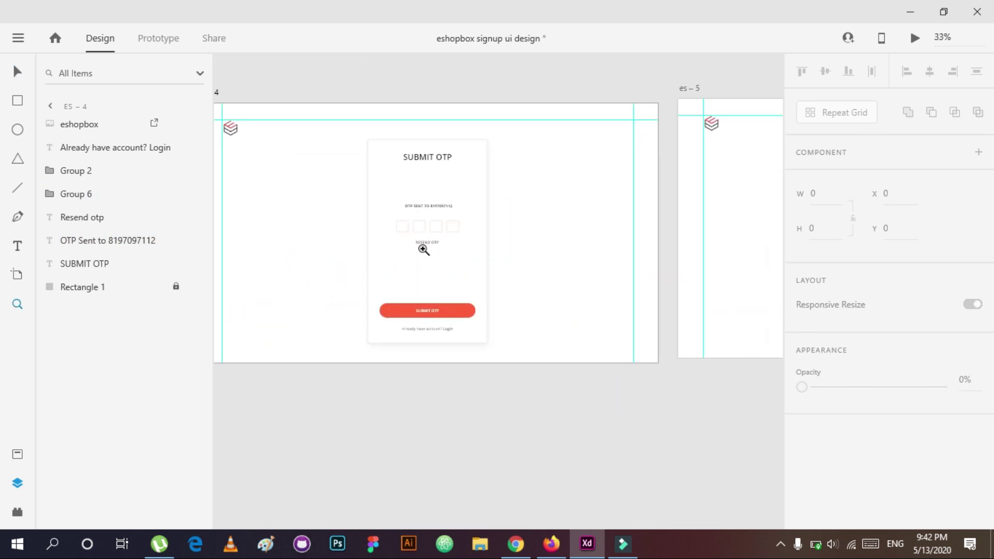
{"action": "left_click", "coordinate": [475, 281]}
{"action": "left_click", "coordinate": [83, 287]}
{"action": "left_click", "coordinate": [71, 217]}
{"action": "left_click", "coordinate": [95, 194], "text": "ctrl"}
{"action": "left_click", "coordinate": [100, 240], "text": "ctrl"}
{"action": "key", "text": "ctrl+g"}
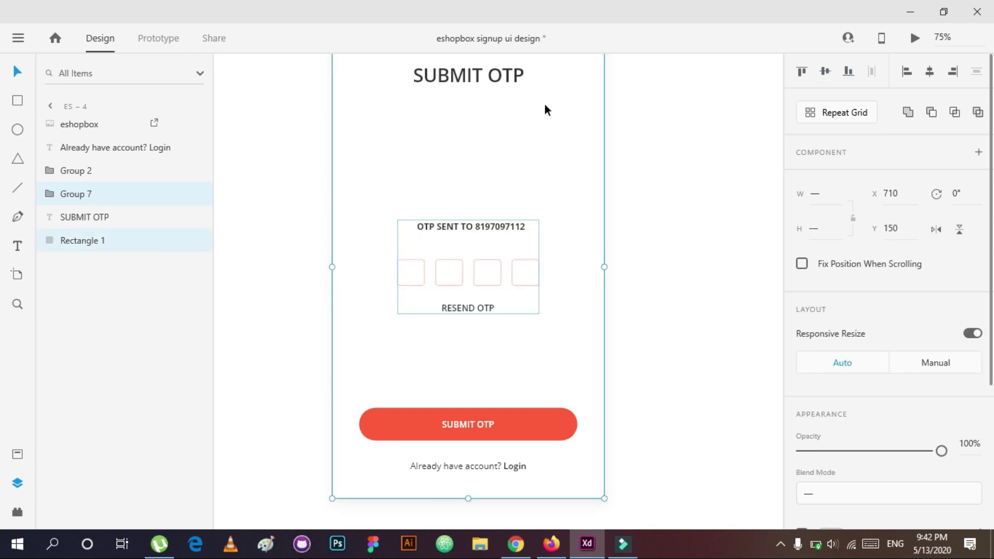
Step: Lock the Rectangle 1 card background and save the design file
{"action": "left_click", "coordinate": [176, 240]}
{"action": "scroll", "coordinate": [606, 295], "scroll_direction": "down", "scroll_amount": 5}
{"action": "scroll", "coordinate": [599, 282], "scroll_direction": "down", "scroll_amount": 3}
{"action": "left_click", "coordinate": [18, 38]}
{"action": "left_click", "coordinate": [574, 269]}
{"action": "key", "text": "z"}
{"action": "left_click", "coordinate": [594, 266]}
{"action": "left_click", "coordinate": [18, 38]}
{"action": "left_click", "coordinate": [58, 313]}
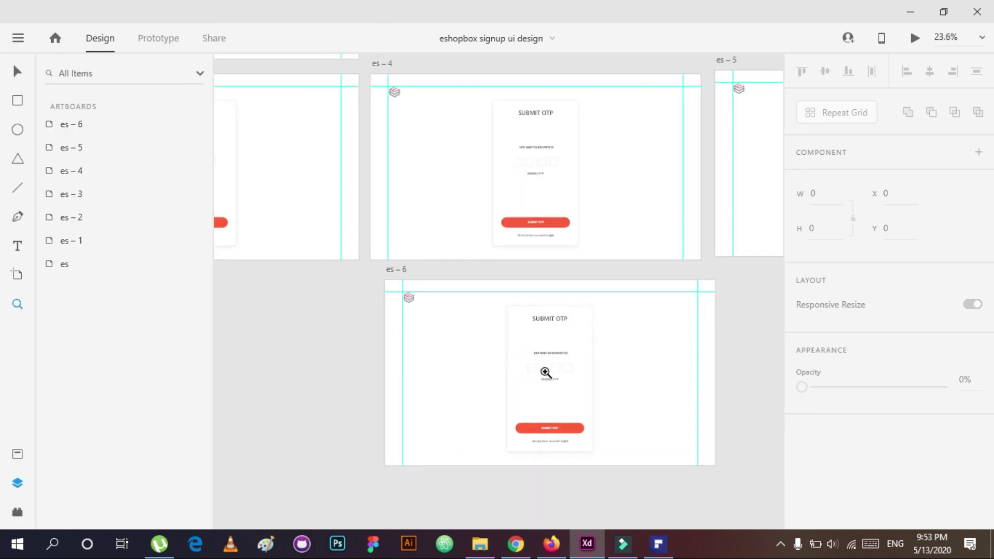
Step: Ungroup the OTP content on es-6 and change the code box borders from red to grey
{"action": "left_click", "coordinate": [537, 371]}
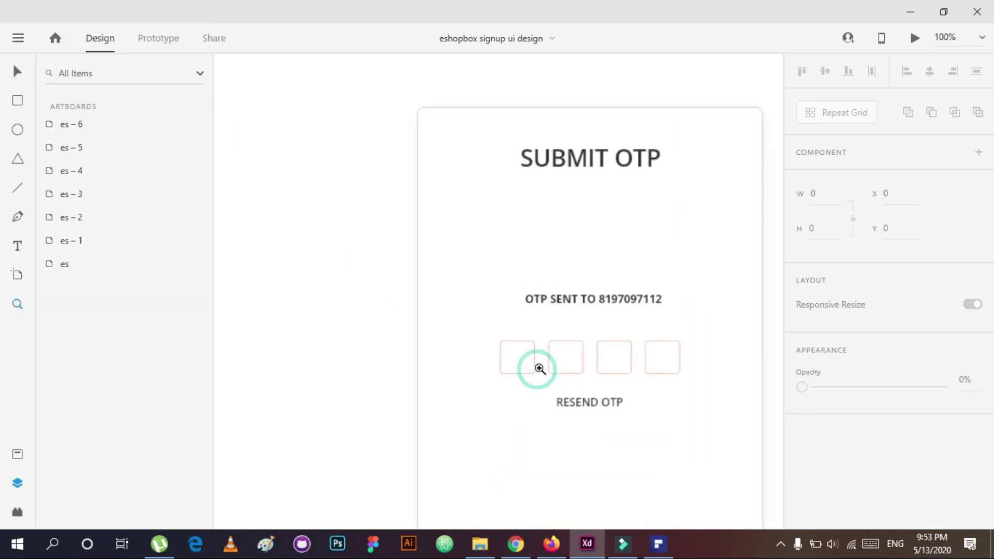
{"action": "key", "text": "v"}
{"action": "left_click", "coordinate": [541, 382]}
{"action": "double_click", "coordinate": [541, 382]}
{"action": "left_click", "coordinate": [75, 195]}
{"action": "key", "text": "ctrl+shift+g"}
{"action": "left_click", "coordinate": [641, 381]}
{"action": "scroll", "coordinate": [839, 368], "scroll_direction": "down", "scroll_amount": 5}
{"action": "left_click", "coordinate": [831, 365]}
{"action": "left_click", "coordinate": [721, 449]}
{"action": "left_click", "coordinate": [564, 275]}
Step: Add a dark, bold, size-20 digit 1 inside the first OTP box
{"action": "key", "text": "t"}
{"action": "left_click", "coordinate": [489, 384]}
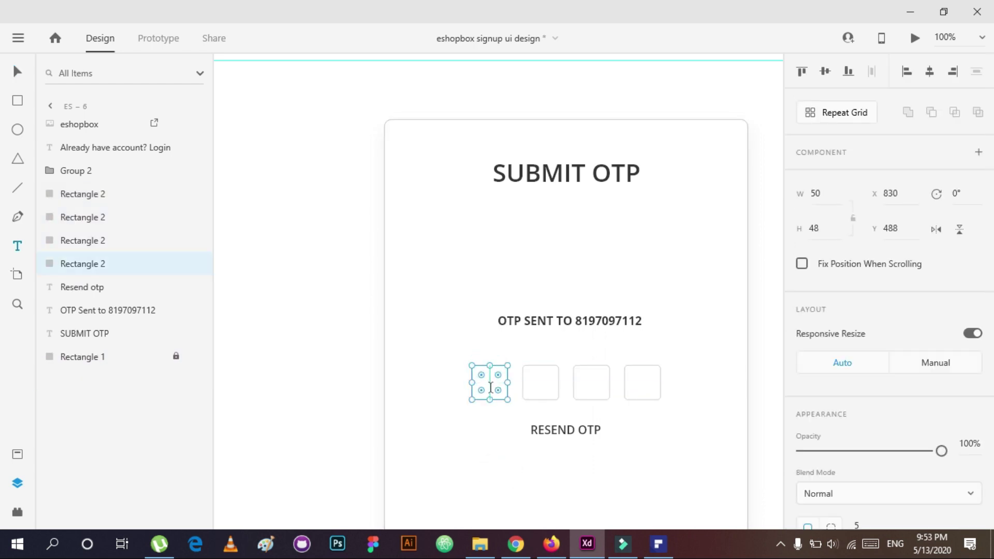
{"action": "scroll", "coordinate": [827, 409], "scroll_direction": "down", "scroll_amount": 5}
{"action": "left_click", "coordinate": [832, 362]}
{"action": "left_click", "coordinate": [672, 451]}
{"action": "left_click", "coordinate": [490, 386]}
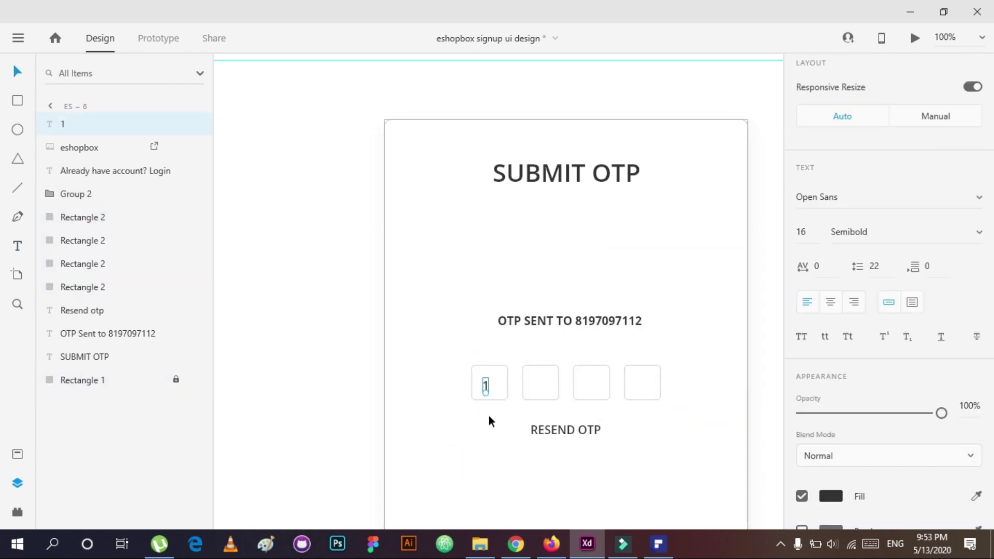
{"action": "left_click", "coordinate": [490, 398], "text": "shift"}
{"action": "left_click", "coordinate": [52, 124]}
{"action": "scroll", "coordinate": [906, 362], "scroll_direction": "down", "scroll_amount": 3}
{"action": "left_click", "coordinate": [942, 342]}
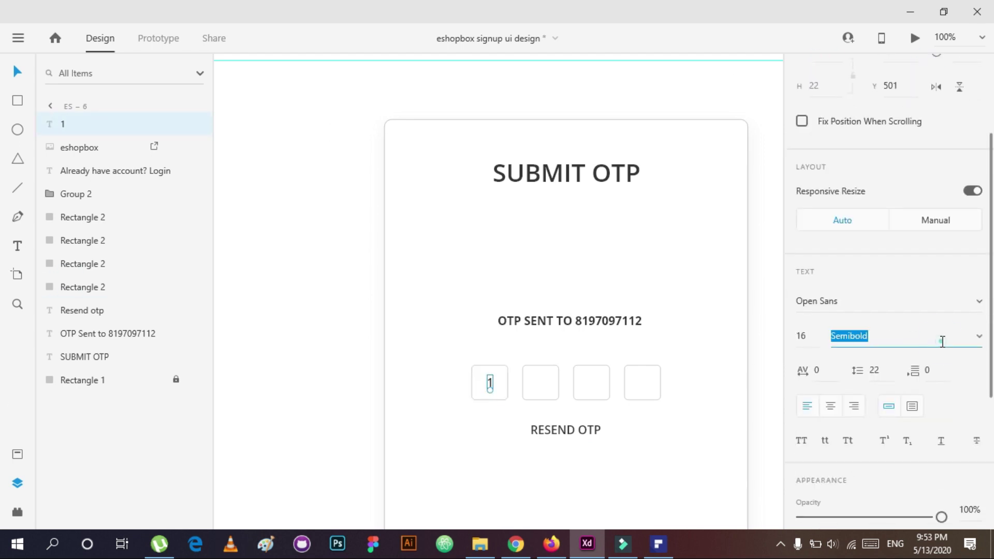
{"action": "left_click", "coordinate": [808, 337]}
{"action": "type", "text": "20"}
{"action": "key", "text": "Return"}
Step: Centre the 1 in its box, group them, then Repeat Grid to four separate boxes
{"action": "left_click", "coordinate": [83, 287], "text": "ctrl"}
{"action": "left_click", "coordinate": [824, 71]}
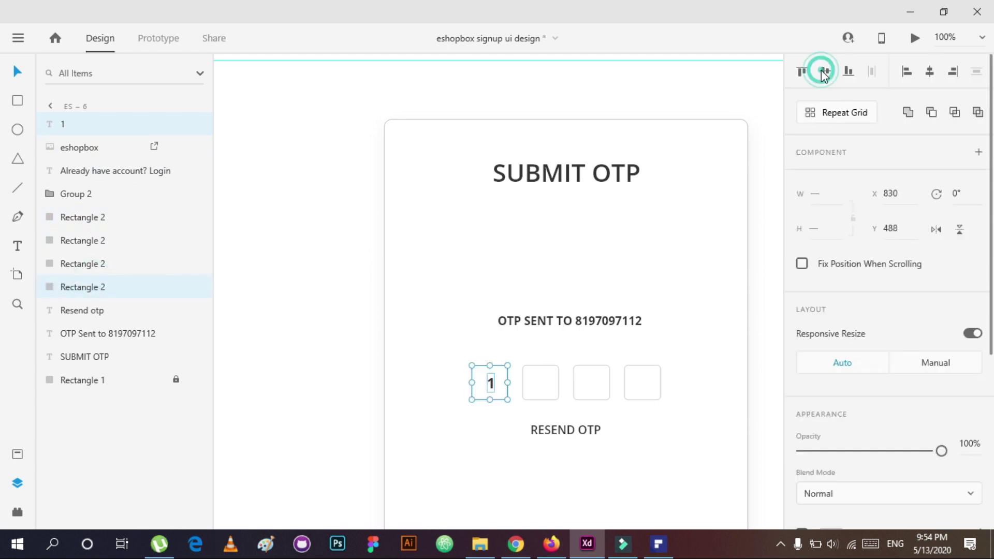
{"action": "key", "text": "ctrl+g"}
{"action": "left_click", "coordinate": [85, 239]}
{"action": "left_click_drag", "start_coordinate": [88, 259], "coordinate": [85, 226]}
{"action": "key", "text": "ctrl+r"}
{"action": "left_click_drag", "start_coordinate": [664, 382], "coordinate": [659, 382]}
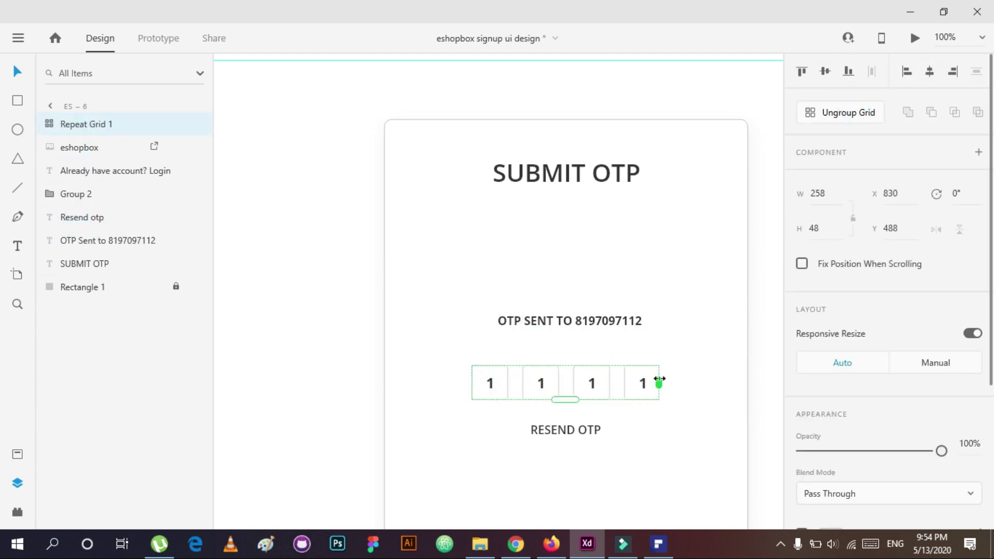
{"action": "key", "text": "ctrl+shift+g"}
{"action": "left_click", "coordinate": [658, 443]}
Step: Change the second, third and fourth boxes' digits to 5, 6 and 2
{"action": "left_click", "coordinate": [541, 383]}
{"action": "left_click", "coordinate": [642, 386]}
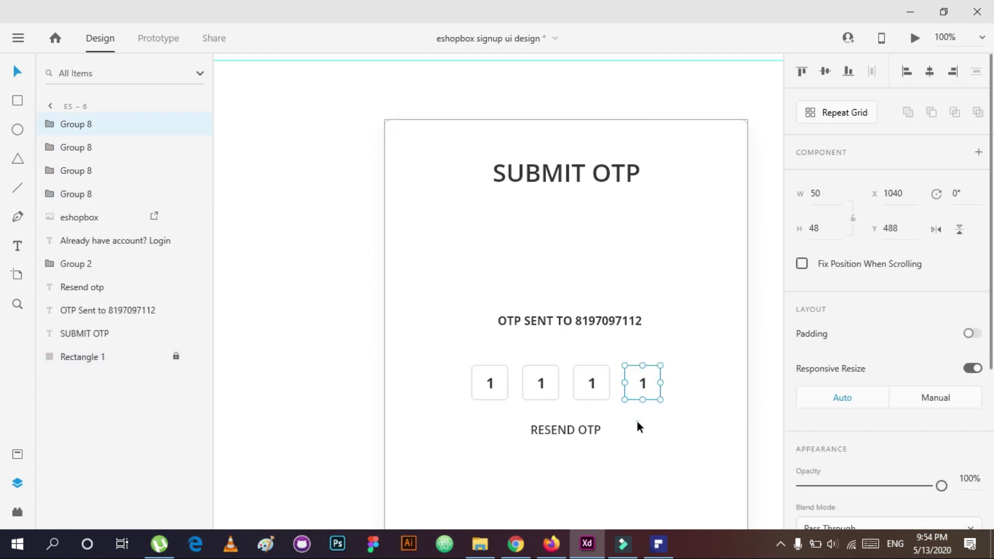
{"action": "left_click", "coordinate": [637, 421]}
{"action": "double_click", "coordinate": [541, 386]}
{"action": "double_click", "coordinate": [543, 386]}
{"action": "double_click", "coordinate": [592, 384]}
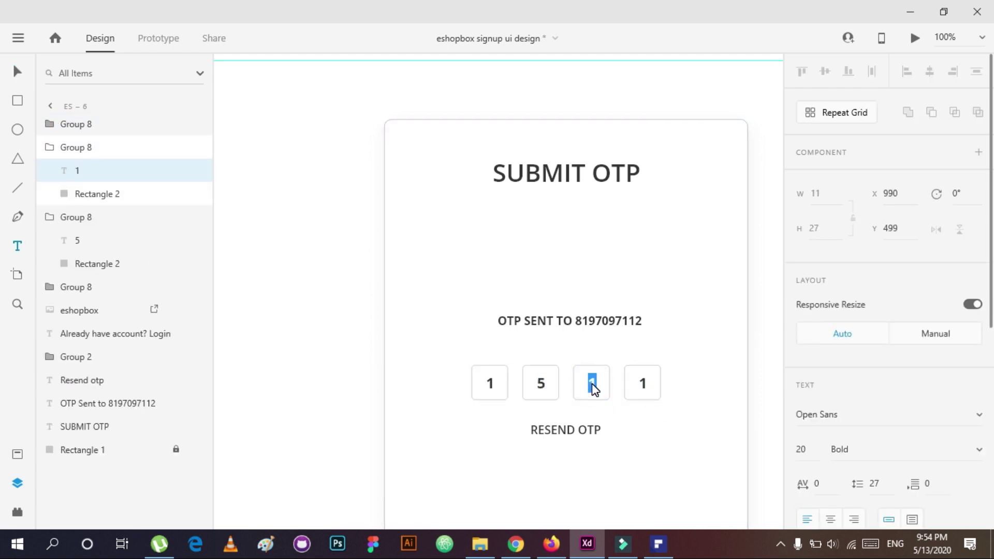
{"action": "type", "text": "6"}
{"action": "double_click", "coordinate": [643, 381]}
{"action": "left_click", "coordinate": [653, 426]}
{"action": "scroll", "coordinate": [644, 441], "scroll_direction": "down", "scroll_amount": 4}
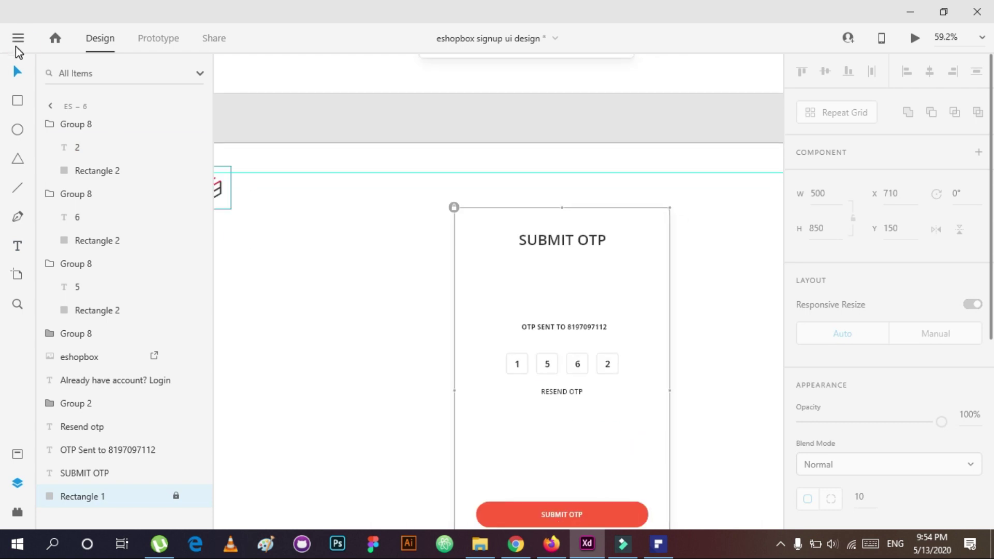
{"action": "scroll", "coordinate": [607, 290], "scroll_direction": "up", "scroll_amount": 1}
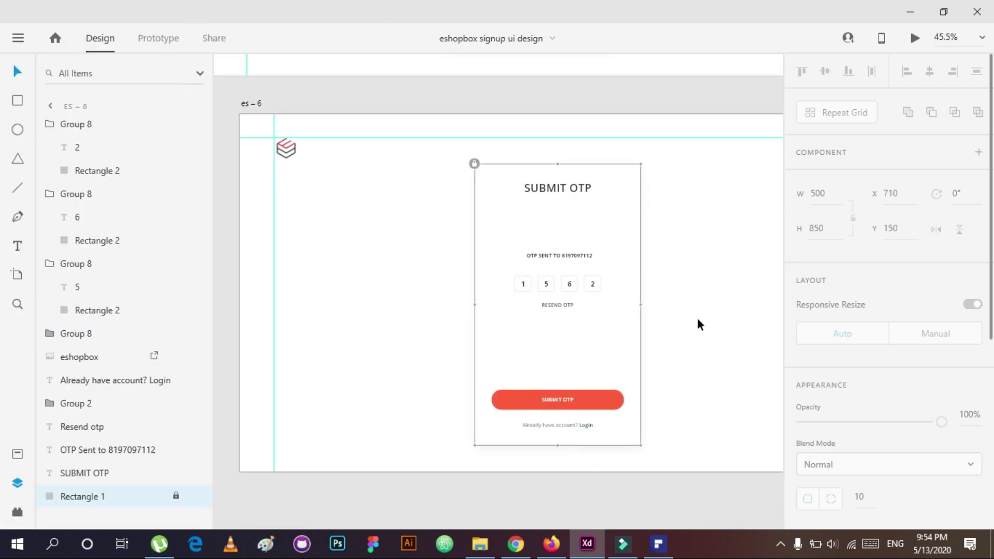
Step: In Prototype mode, re-route es-3's submit button link to es-6
{"action": "scroll", "coordinate": [700, 315], "scroll_direction": "down", "scroll_amount": 1}
{"action": "scroll", "coordinate": [497, 381], "scroll_direction": "up", "scroll_amount": 3}
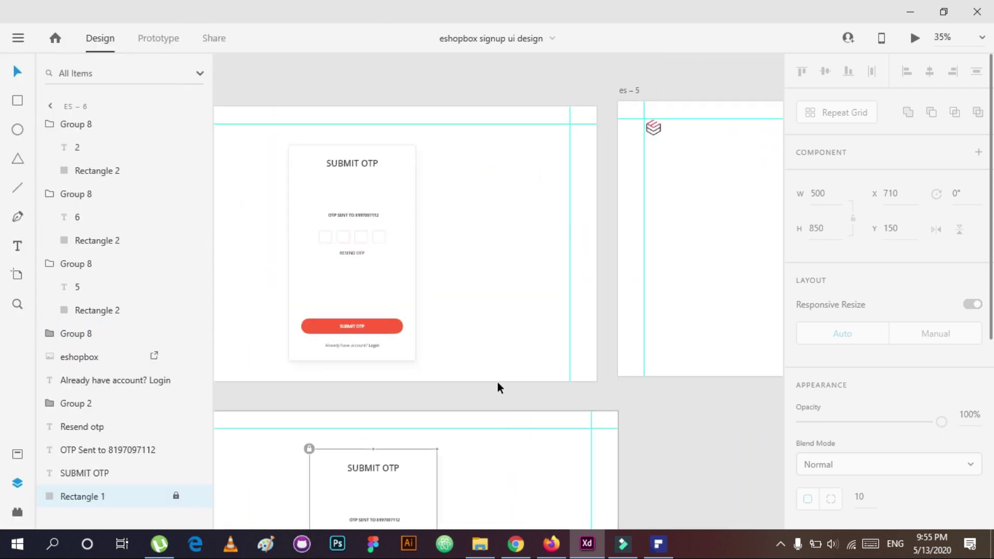
{"action": "scroll", "coordinate": [347, 281], "scroll_direction": "left", "scroll_amount": 2}
{"action": "scroll", "coordinate": [455, 295], "scroll_direction": "down", "scroll_amount": 3}
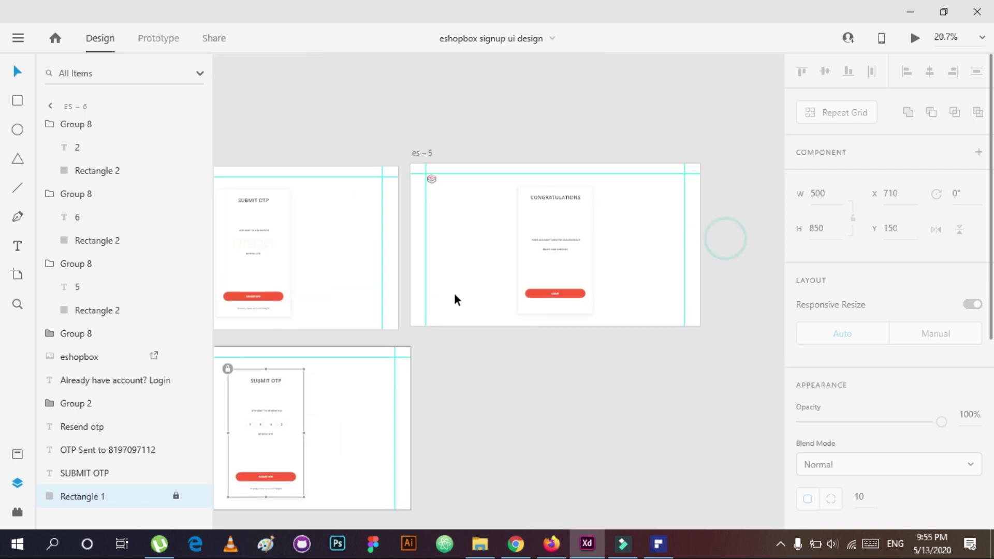
{"action": "scroll", "coordinate": [366, 88], "scroll_direction": "left", "scroll_amount": 2}
{"action": "left_click", "coordinate": [159, 38]}
{"action": "left_click", "coordinate": [259, 202]}
{"action": "scroll", "coordinate": [537, 334], "scroll_direction": "right", "scroll_amount": 3}
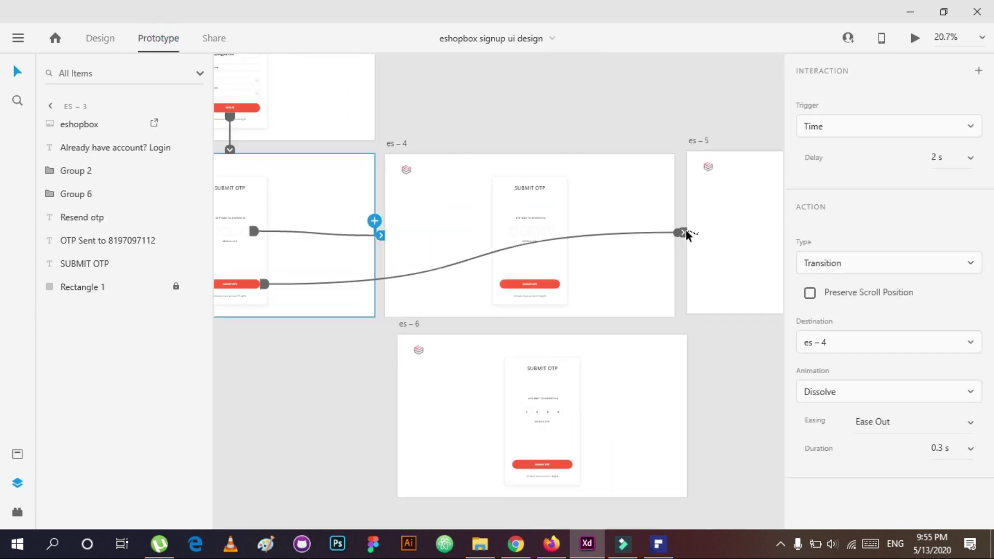
{"action": "left_click_drag", "start_coordinate": [685, 230], "coordinate": [422, 413]}
{"action": "scroll", "coordinate": [517, 328], "scroll_direction": "left", "scroll_amount": 3}
{"action": "left_click_drag", "start_coordinate": [366, 293], "coordinate": [542, 388]}
Step: Link es-6 to congratulations screen es-5 using Auto-Animate with Ease In-Out easing
{"action": "scroll", "coordinate": [541, 389], "scroll_direction": "right", "scroll_amount": 3}
{"action": "left_click_drag", "start_coordinate": [572, 473], "coordinate": [676, 238]}
{"action": "scroll", "coordinate": [673, 399], "scroll_direction": "left", "scroll_amount": 2}
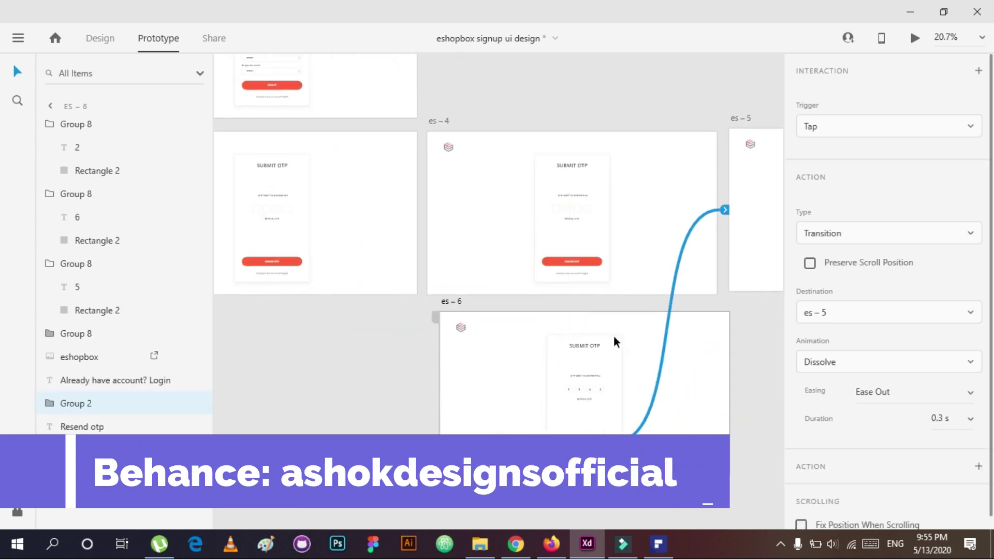
{"action": "left_click", "coordinate": [719, 370]}
{"action": "left_click_drag", "start_coordinate": [737, 373], "coordinate": [710, 209]}
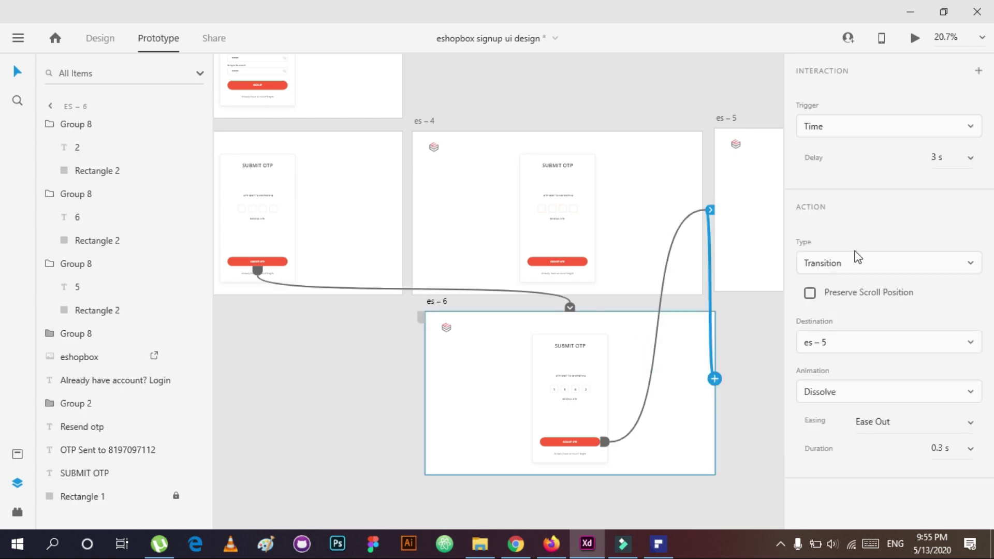
{"action": "left_click", "coordinate": [828, 263]}
{"action": "left_click", "coordinate": [833, 291]}
{"action": "left_click", "coordinate": [890, 341]}
{"action": "left_click", "coordinate": [889, 398]}
{"action": "left_click", "coordinate": [728, 440]}
{"action": "scroll", "coordinate": [585, 337], "scroll_direction": "down", "scroll_amount": 3}
Step: Select the first signup artboard es and launch a maximised prototype preview
{"action": "key", "text": "ctrl+a"}
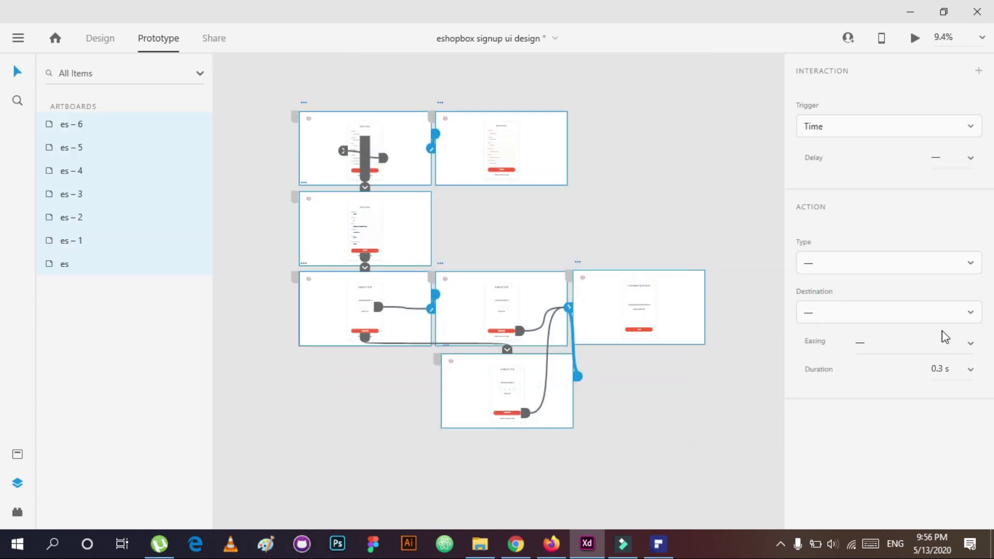
{"action": "left_click", "coordinate": [570, 250]}
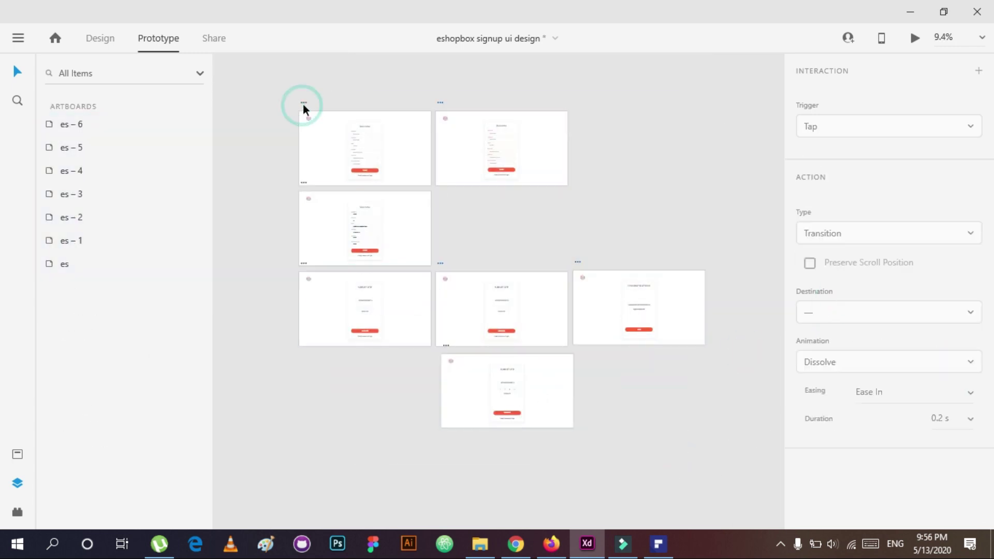
{"action": "left_click", "coordinate": [303, 107]}
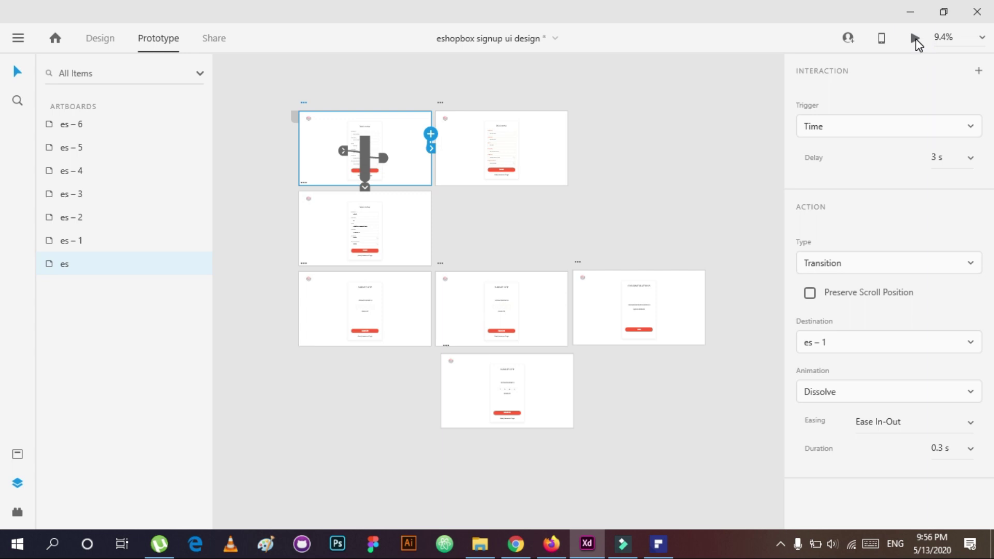
{"action": "left_click", "coordinate": [914, 38]}
{"action": "left_click", "coordinate": [833, 15]}
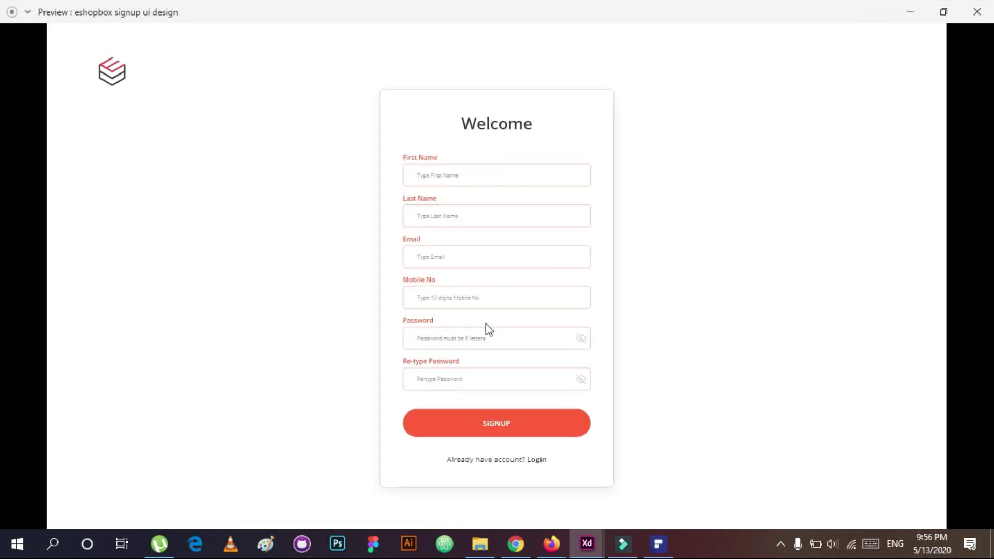
Step: Link the SIGNUP button to the next screen and wire es-1 on to es-2 after a delay
{"action": "left_click", "coordinate": [976, 11]}
{"action": "scroll", "coordinate": [497, 166], "scroll_direction": "up", "scroll_amount": 4}
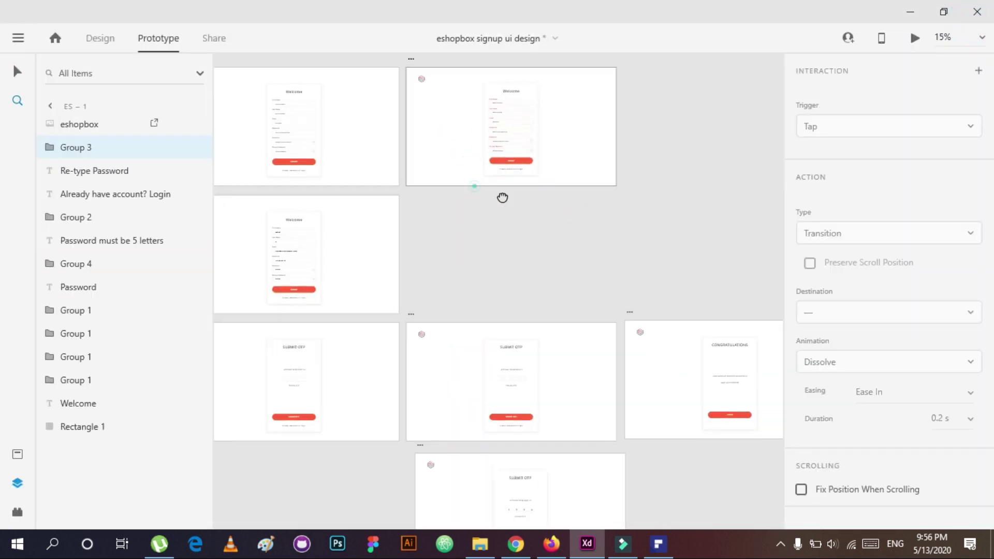
{"action": "left_click", "coordinate": [673, 189]}
{"action": "left_click_drag", "start_coordinate": [707, 189], "coordinate": [399, 320]}
{"action": "scroll", "coordinate": [567, 191], "scroll_direction": "down", "scroll_amount": 2}
{"action": "left_click_drag", "start_coordinate": [652, 129], "coordinate": [355, 306]}
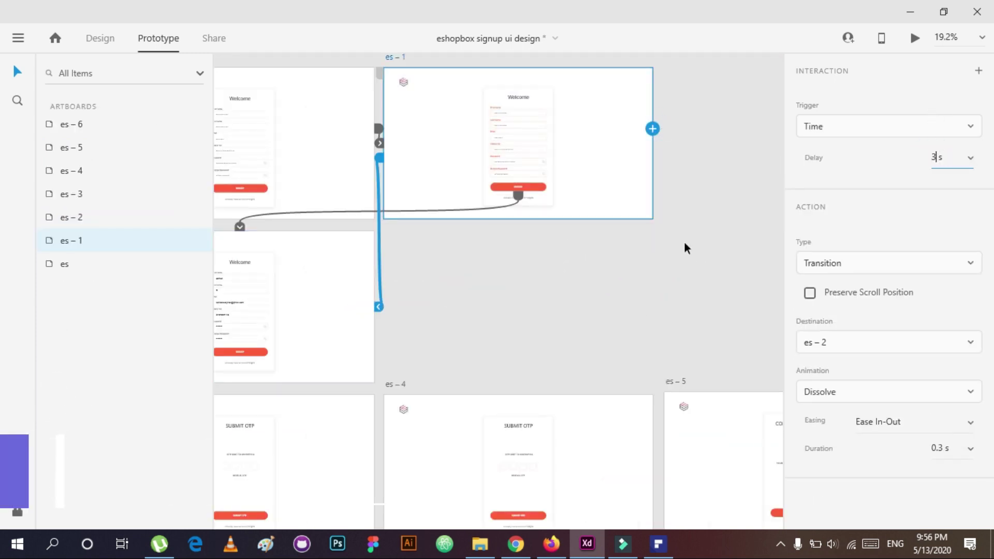
{"action": "left_click", "coordinate": [889, 263]}
{"action": "left_click", "coordinate": [549, 320]}
{"action": "scroll", "coordinate": [445, 315], "scroll_direction": "left", "scroll_amount": 3}
{"action": "left_click", "coordinate": [570, 316]}
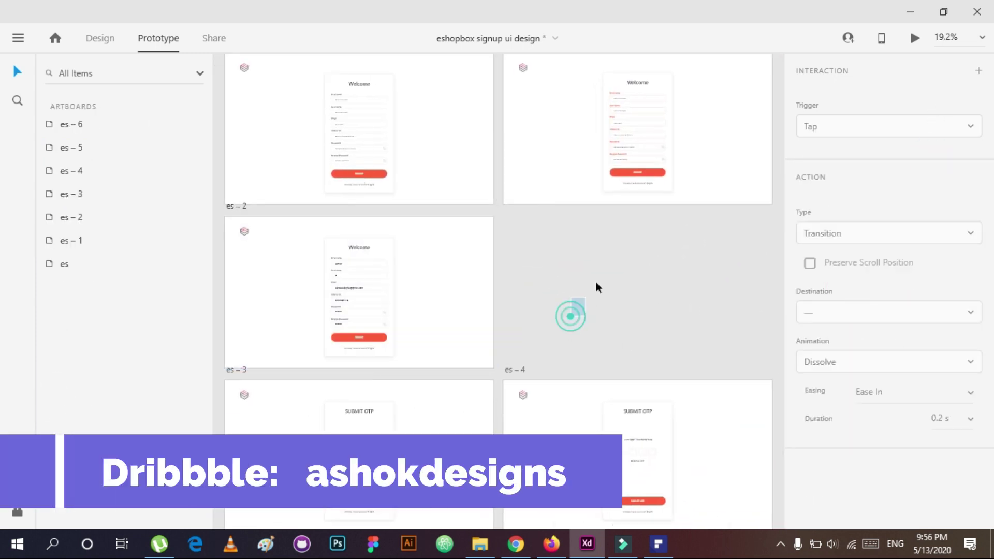
Step: Preview the prototype from artboard es and test submitting the OTP
{"action": "left_click", "coordinate": [390, 418]}
{"action": "scroll", "coordinate": [451, 302], "scroll_direction": "up", "scroll_amount": 3}
{"action": "scroll", "coordinate": [452, 302], "scroll_direction": "left", "scroll_amount": 1}
{"action": "left_click", "coordinate": [305, 172]}
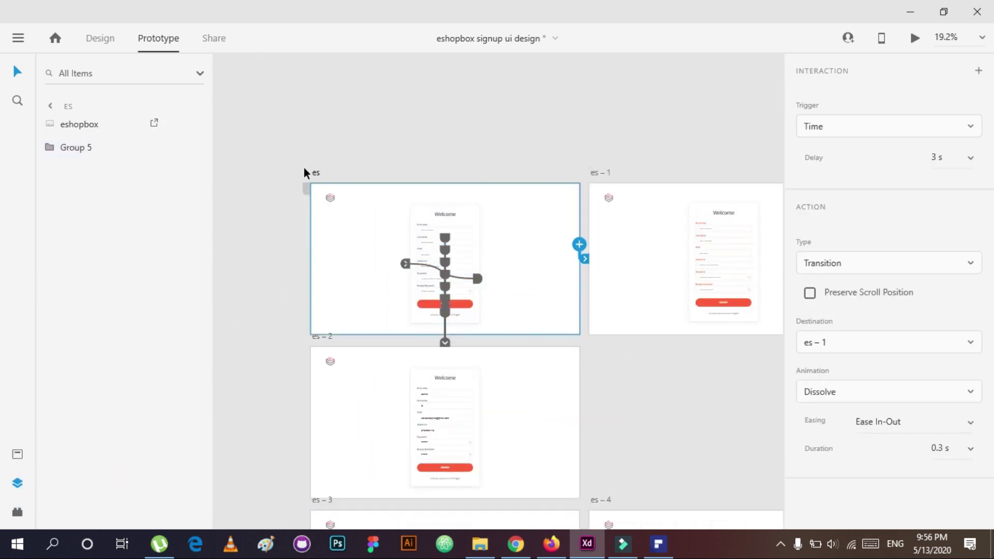
{"action": "left_click", "coordinate": [914, 36]}
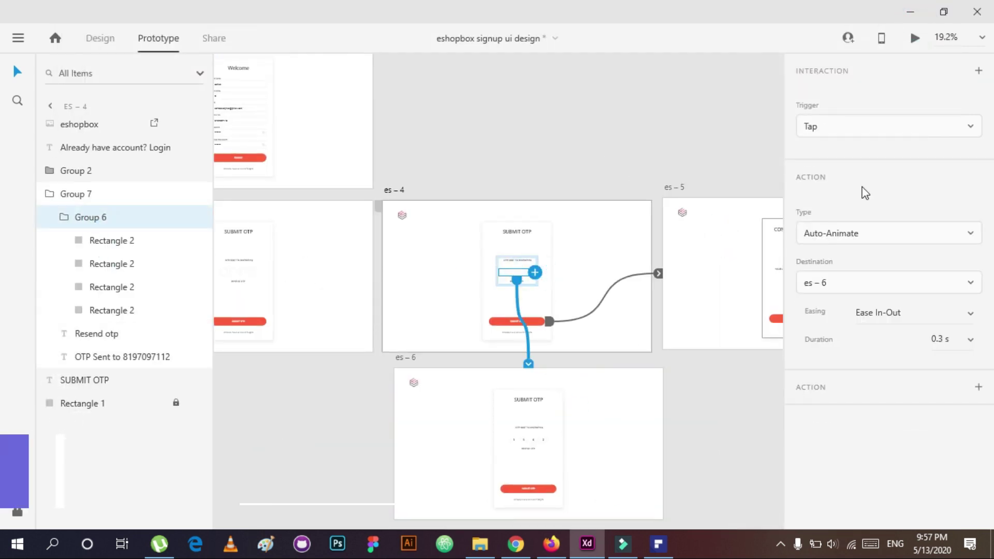
{"action": "left_click", "coordinate": [916, 38]}
{"action": "left_click", "coordinate": [512, 424]}
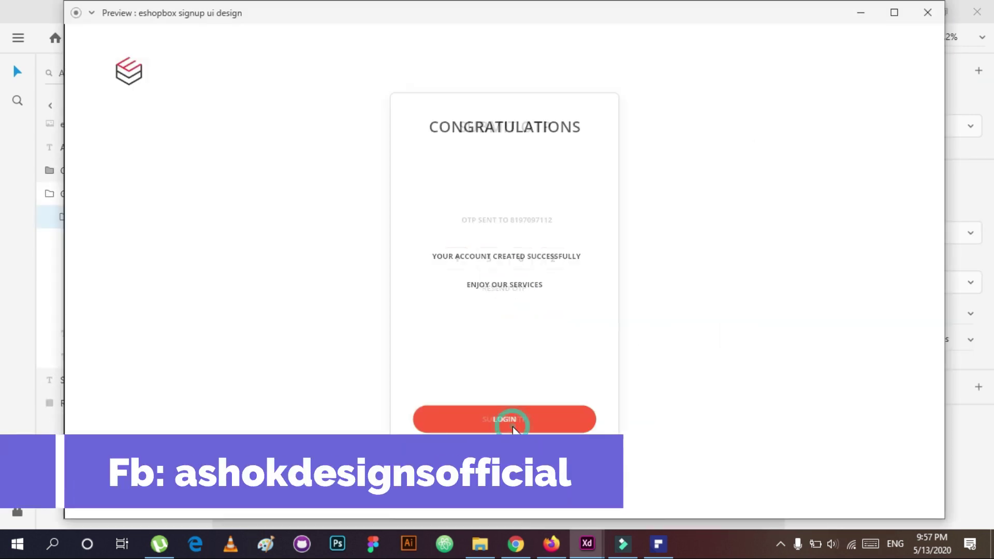
{"action": "left_click", "coordinate": [927, 12]}
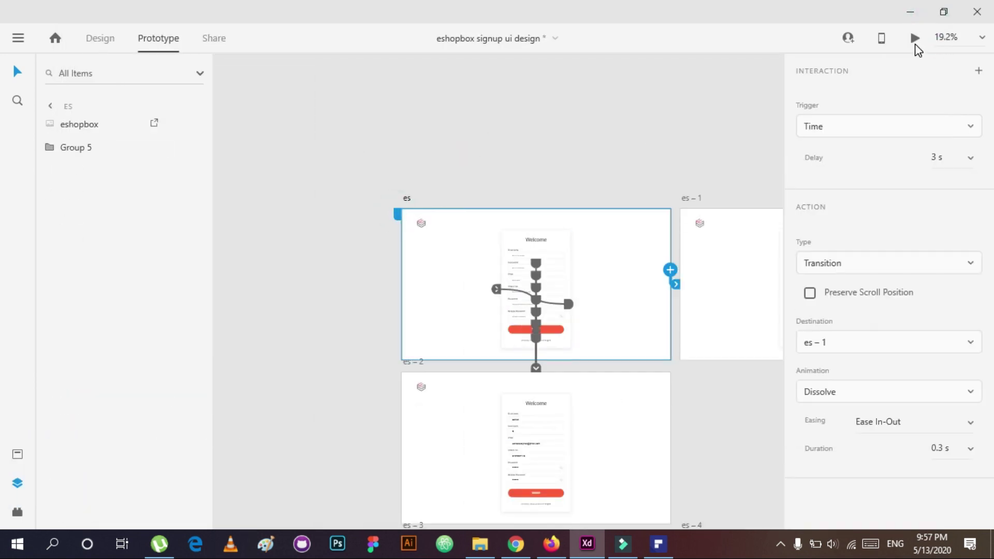
{"action": "left_click", "coordinate": [915, 41]}
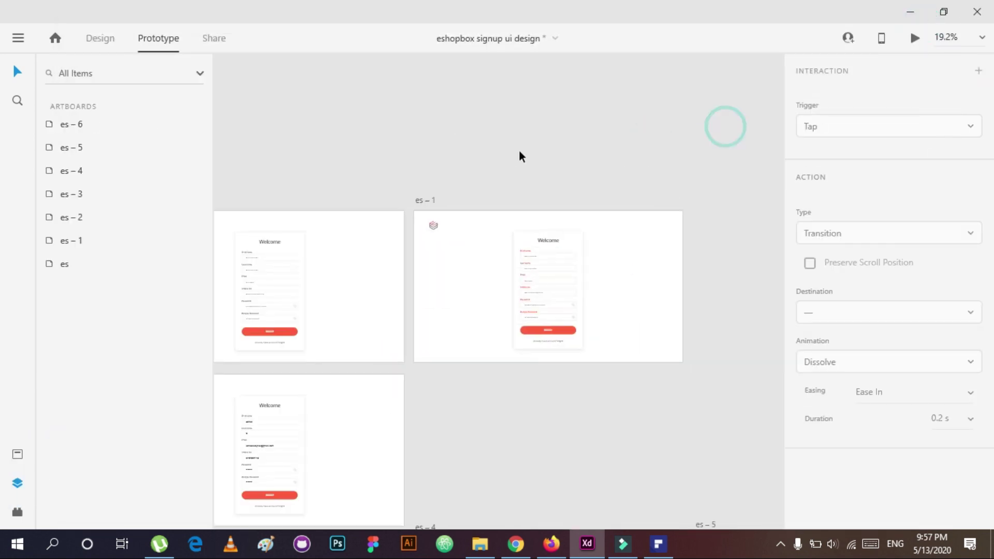
Step: Link es-1's form field below Last Name to es-2 with auto-animate
{"action": "left_click", "coordinate": [572, 265]}
{"action": "left_click", "coordinate": [561, 289]}
{"action": "left_click_drag", "start_coordinate": [353, 460], "coordinate": [289, 336]}
{"action": "left_click", "coordinate": [564, 291]}
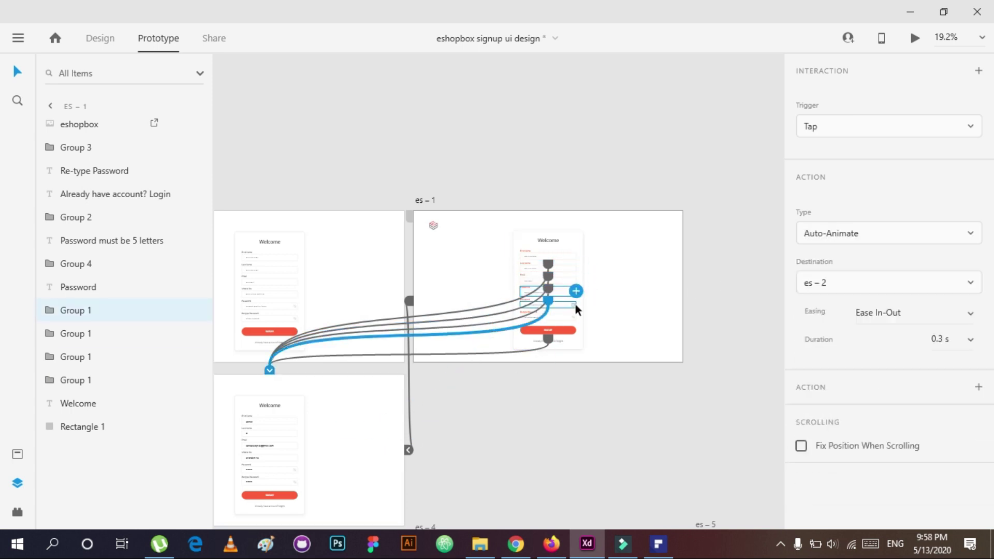
{"action": "left_click", "coordinate": [576, 304]}
{"action": "scroll", "coordinate": [617, 315], "scroll_direction": "left", "scroll_amount": 1}
{"action": "left_click", "coordinate": [600, 317]}
{"action": "left_click", "coordinate": [468, 458]}
Step: Preview from signup through OTP to the congratulations screen, then close the preview
{"action": "scroll", "coordinate": [362, 259], "scroll_direction": "down", "scroll_amount": 2}
{"action": "scroll", "coordinate": [362, 258], "scroll_direction": "left", "scroll_amount": 1}
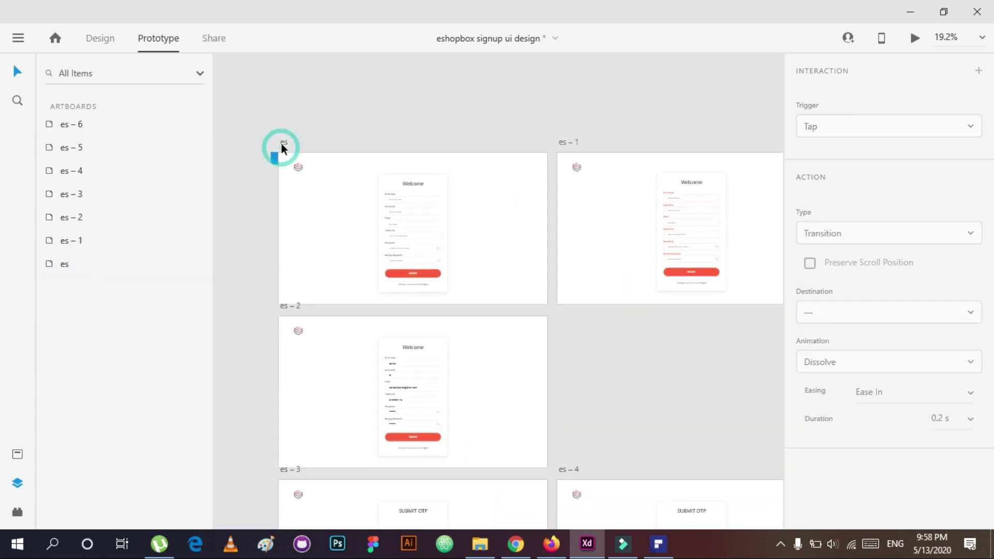
{"action": "left_click", "coordinate": [279, 144]}
{"action": "left_click", "coordinate": [914, 37]}
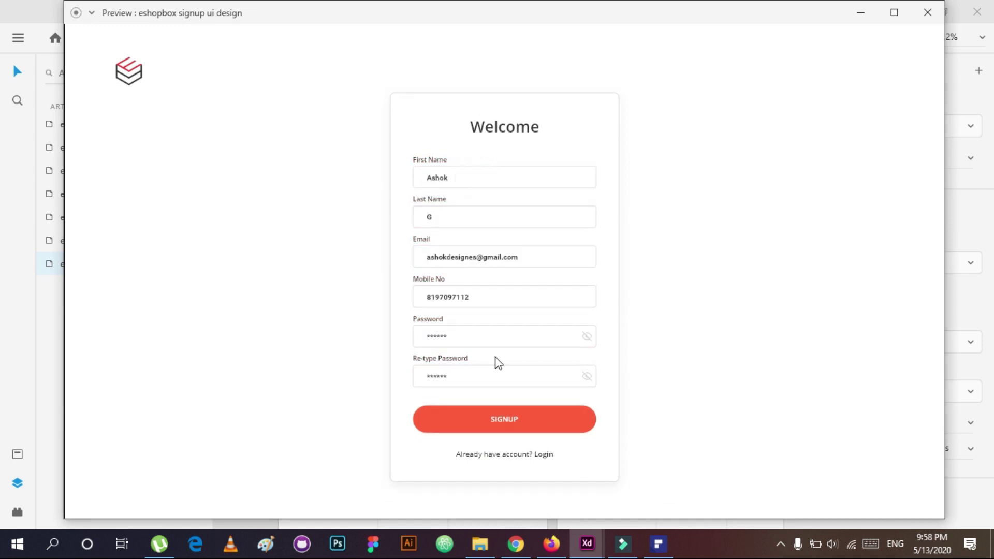
{"action": "left_click", "coordinate": [455, 262]}
{"action": "left_click", "coordinate": [523, 417]}
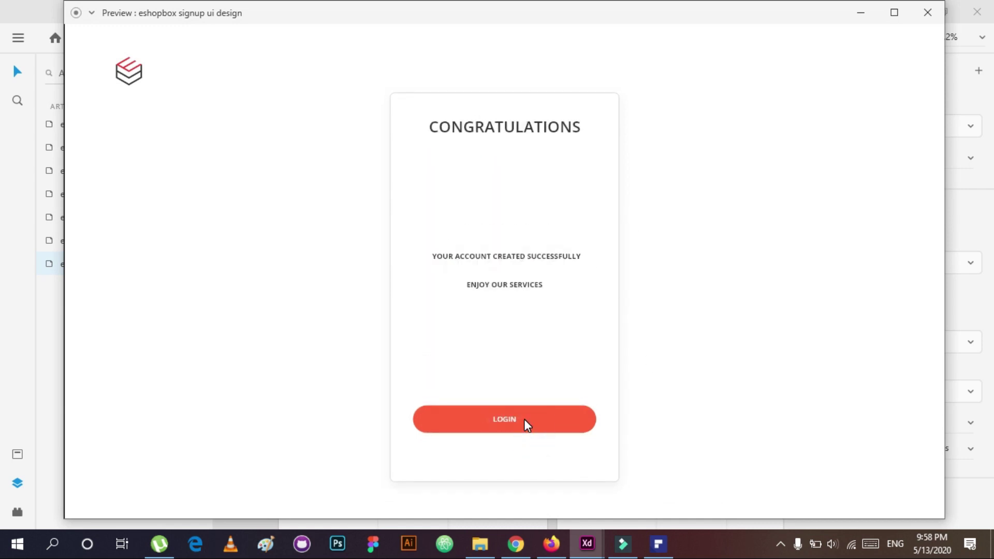
{"action": "left_click", "coordinate": [928, 12]}
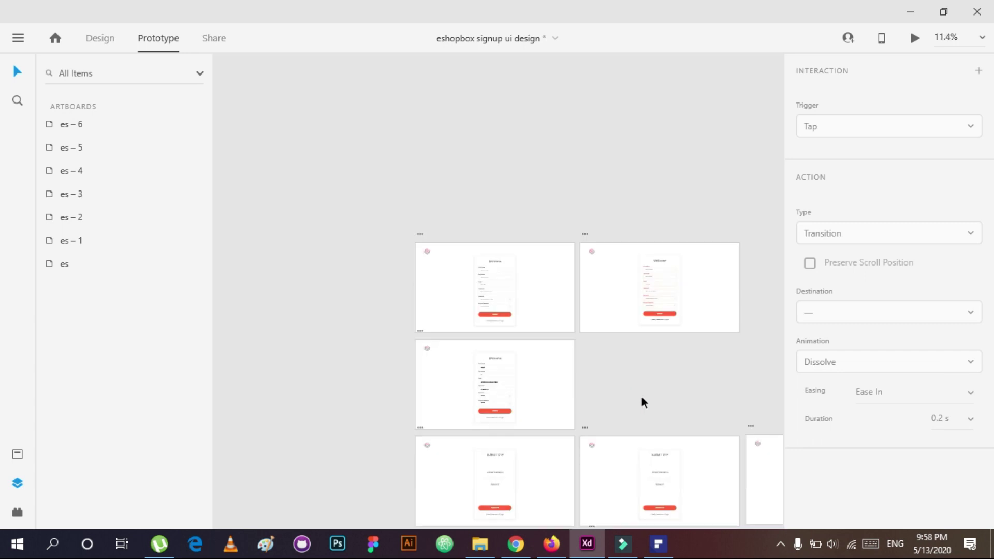
{"action": "scroll", "coordinate": [641, 399], "scroll_direction": "down", "scroll_amount": 5}
{"action": "scroll", "coordinate": [408, 351], "scroll_direction": "up", "scroll_amount": 3}
{"action": "left_click", "coordinate": [18, 38]}
Step: Duplicate the congratulations artboard beside it and delete its copied card and text
{"action": "left_click", "coordinate": [100, 37]}
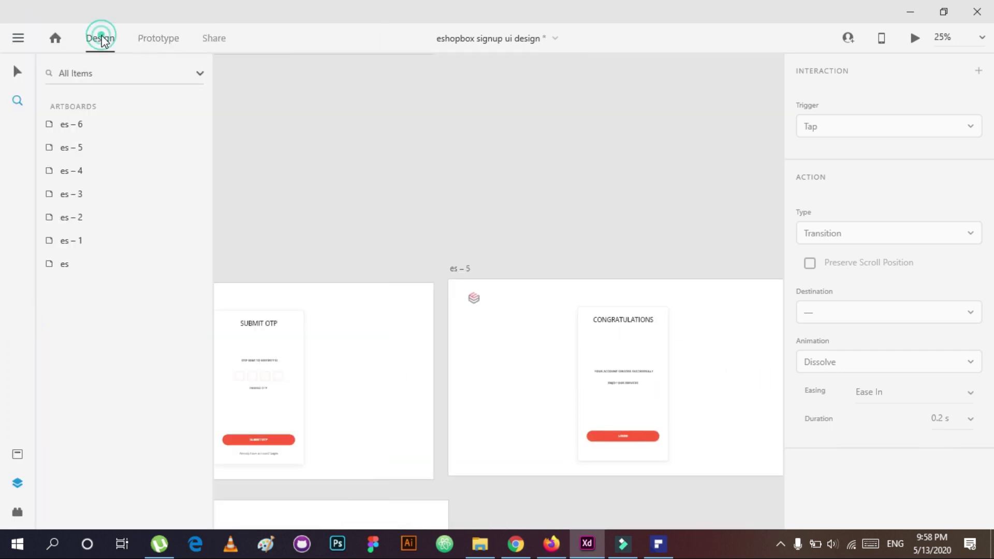
{"action": "left_click", "coordinate": [459, 263]}
{"action": "key", "text": "ctrl+d"}
{"action": "scroll", "coordinate": [577, 366], "scroll_direction": "down", "scroll_amount": 2}
{"action": "left_click_drag", "start_coordinate": [301, 108], "coordinate": [525, 349]}
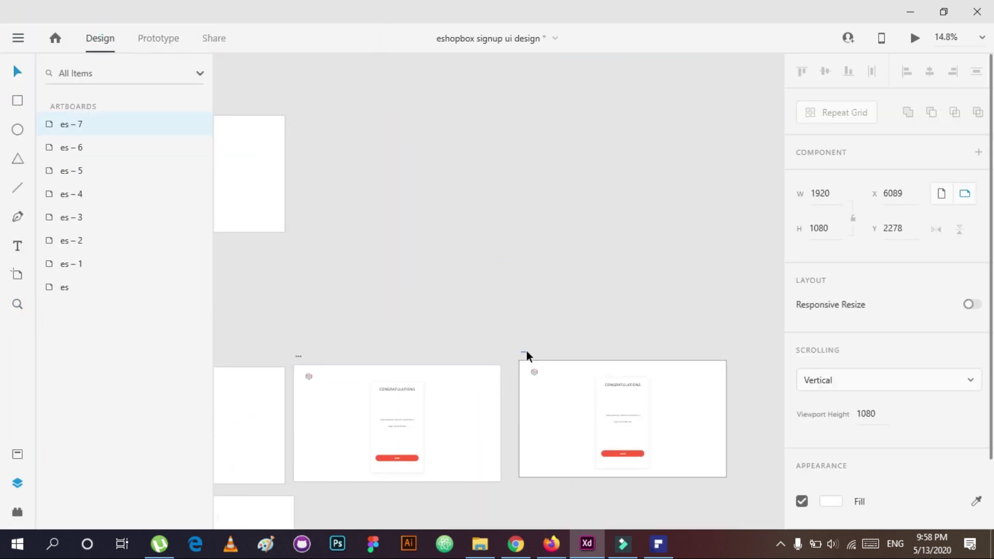
{"action": "scroll", "coordinate": [624, 416], "scroll_direction": "up", "scroll_amount": 2}
{"action": "left_click_drag", "start_coordinate": [668, 398], "coordinate": [532, 425]}
{"action": "key", "text": "Delete"}
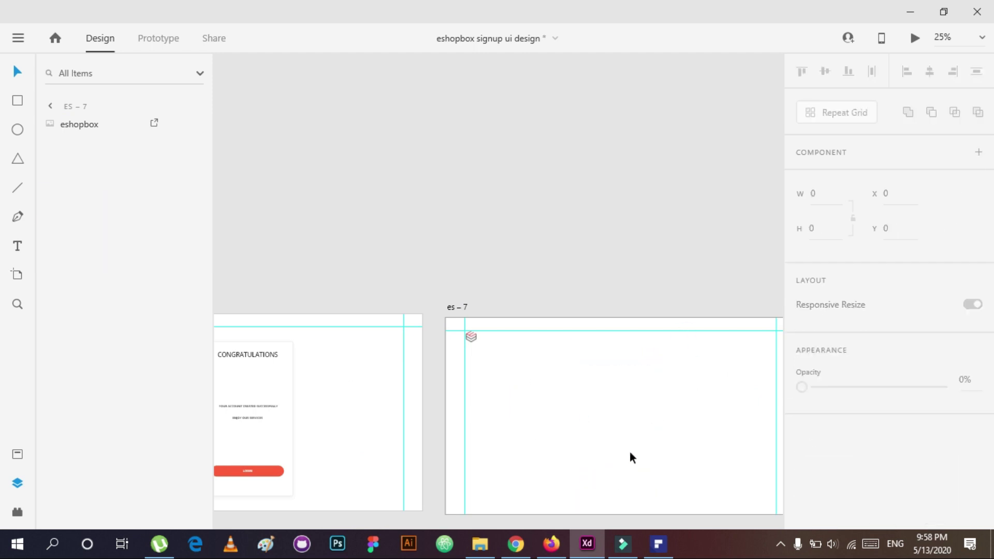
Step: Add a HOMEPAGE heading to the new es-7 artboard
{"action": "key", "text": "t"}
{"action": "left_click", "coordinate": [590, 414]}
{"action": "type", "text": "HOMEPAGE"}
{"action": "key", "text": "Escape"}
{"action": "left_click_drag", "start_coordinate": [604, 423], "coordinate": [604, 417]}
{"action": "left_click", "coordinate": [543, 286]}
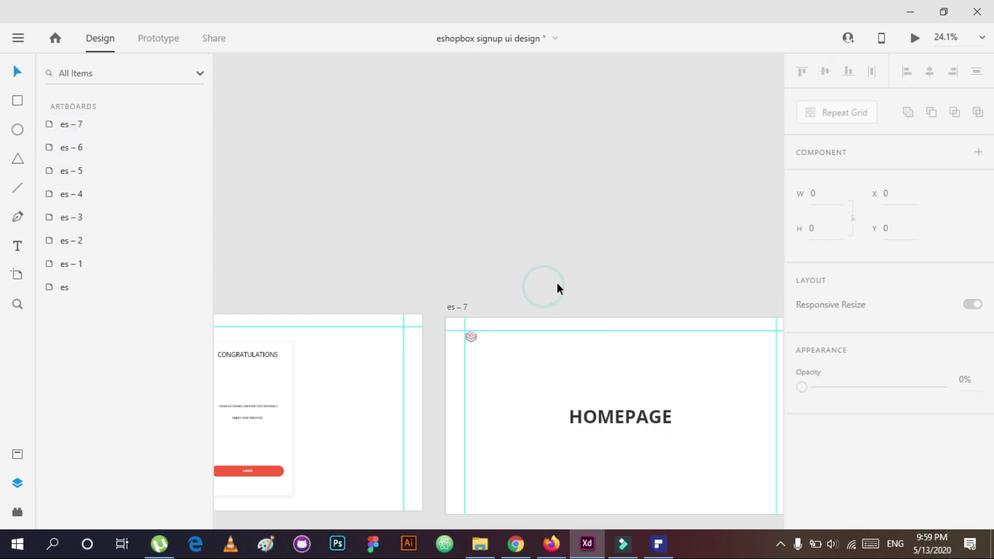
Step: Link the LOGIN button and a 3 s time trigger from es-5 to HOMEPAGE
{"action": "left_click", "coordinate": [147, 37]}
{"action": "left_click", "coordinate": [375, 395]}
{"action": "left_click_drag", "start_coordinate": [399, 395], "coordinate": [508, 358]}
{"action": "left_click", "coordinate": [453, 351]}
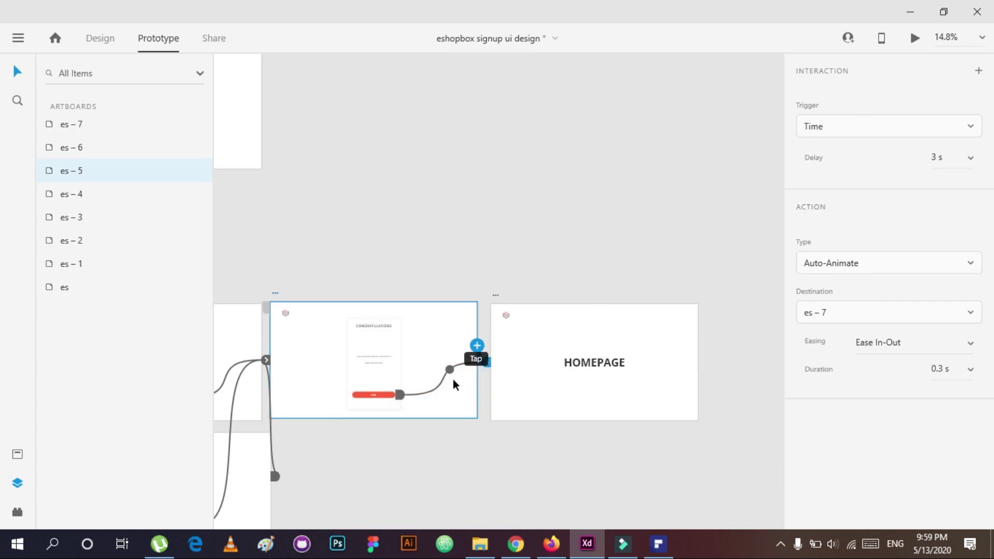
{"action": "left_click", "coordinate": [452, 380]}
{"action": "left_click", "coordinate": [573, 361]}
Step: Save the document and return to Design mode
{"action": "scroll", "coordinate": [550, 344], "scroll_direction": "down", "scroll_amount": 2}
{"action": "left_click", "coordinate": [18, 37]}
{"action": "left_click", "coordinate": [24, 313]}
{"action": "left_click", "coordinate": [100, 38]}
Step: Draw a rectangle at the HOMEPAGE artboard's top right with a corner radius of 30
{"action": "key", "text": "z"}
{"action": "left_click", "coordinate": [613, 344]}
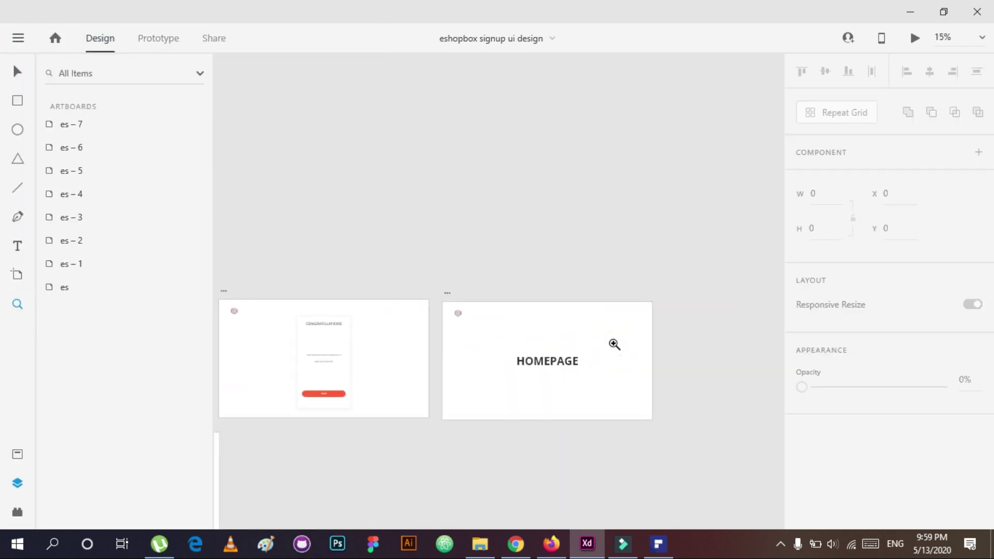
{"action": "scroll", "coordinate": [614, 344], "scroll_direction": "down", "scroll_amount": 3}
{"action": "scroll", "coordinate": [521, 318], "scroll_direction": "up", "scroll_amount": 3}
{"action": "left_click", "coordinate": [522, 317]}
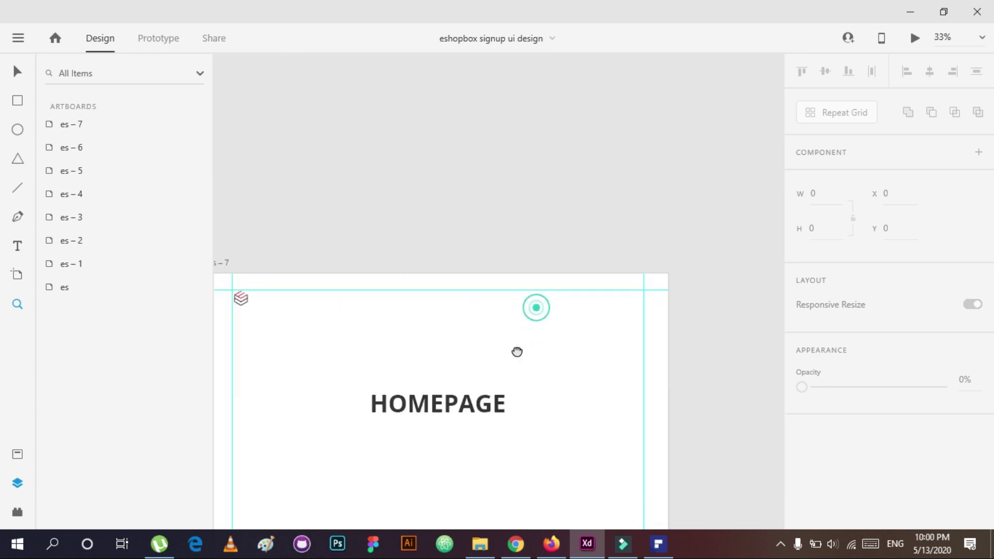
{"action": "left_click", "coordinate": [517, 352]}
{"action": "key", "text": "r"}
{"action": "left_click_drag", "start_coordinate": [522, 324], "coordinate": [665, 355]}
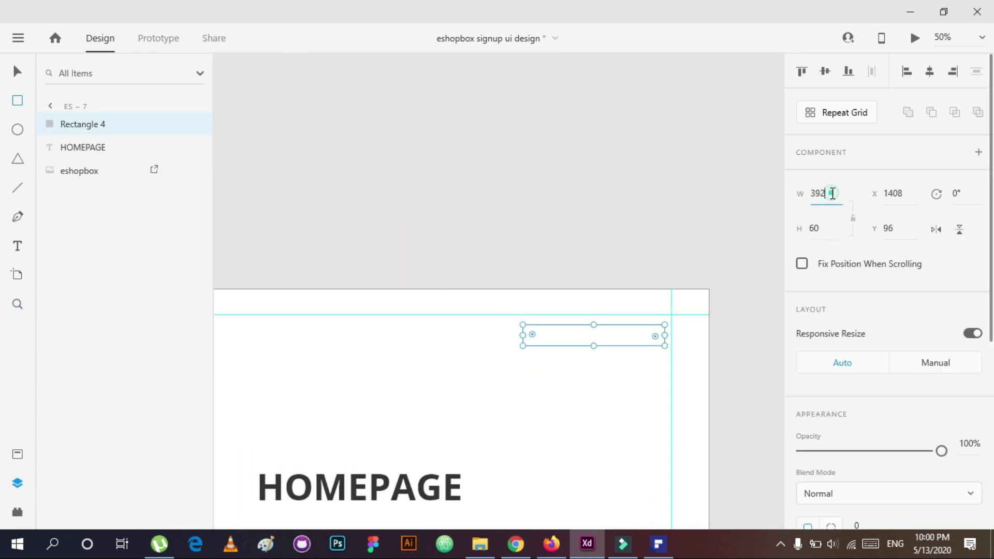
{"action": "scroll", "coordinate": [835, 192], "scroll_direction": "down", "scroll_amount": 5}
{"action": "left_click", "coordinate": [864, 240]}
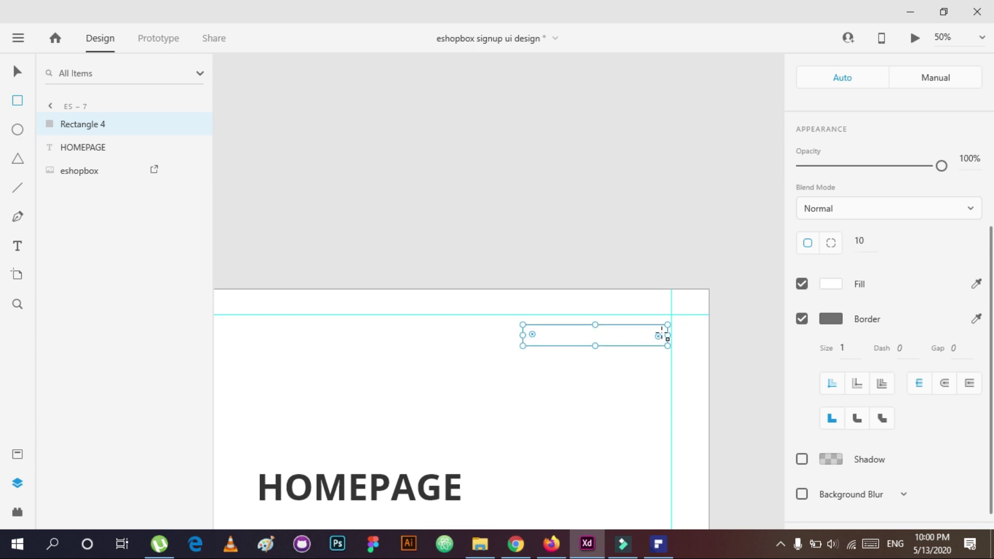
{"action": "left_click", "coordinate": [600, 342]}
Step: Fill the rectangle red and nudge it up and left onto the guides
{"action": "scroll", "coordinate": [889, 311], "scroll_direction": "down", "scroll_amount": 5}
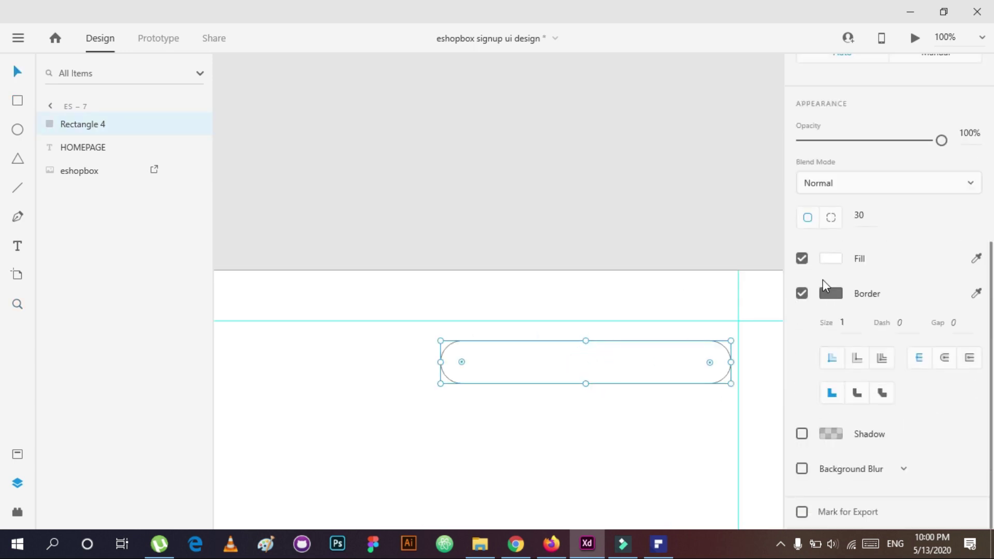
{"action": "left_click", "coordinate": [830, 258]}
{"action": "scroll", "coordinate": [545, 354], "scroll_direction": "down", "scroll_amount": 10}
{"action": "left_click", "coordinate": [648, 357]}
{"action": "left_click", "coordinate": [588, 384]}
{"action": "scroll", "coordinate": [592, 344], "scroll_direction": "up", "scroll_amount": 10}
{"action": "left_click", "coordinate": [648, 328]}
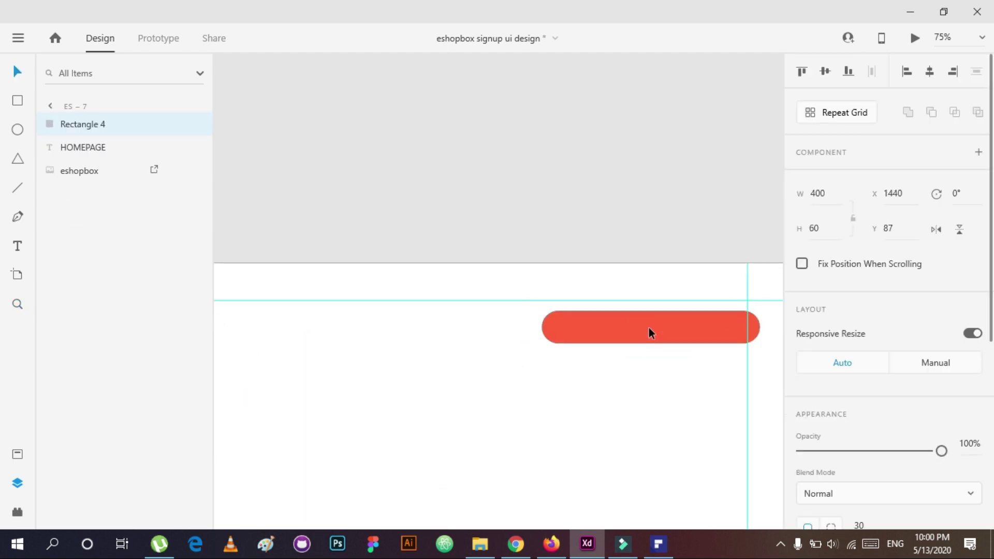
{"action": "left_click_drag", "start_coordinate": [649, 328], "coordinate": [637, 322]}
Step: Add a Semibold 'LOGIN / SIGNUP' label in font size 16 on the button
{"action": "left_click", "coordinate": [634, 321]}
{"action": "type", "text": "L"}
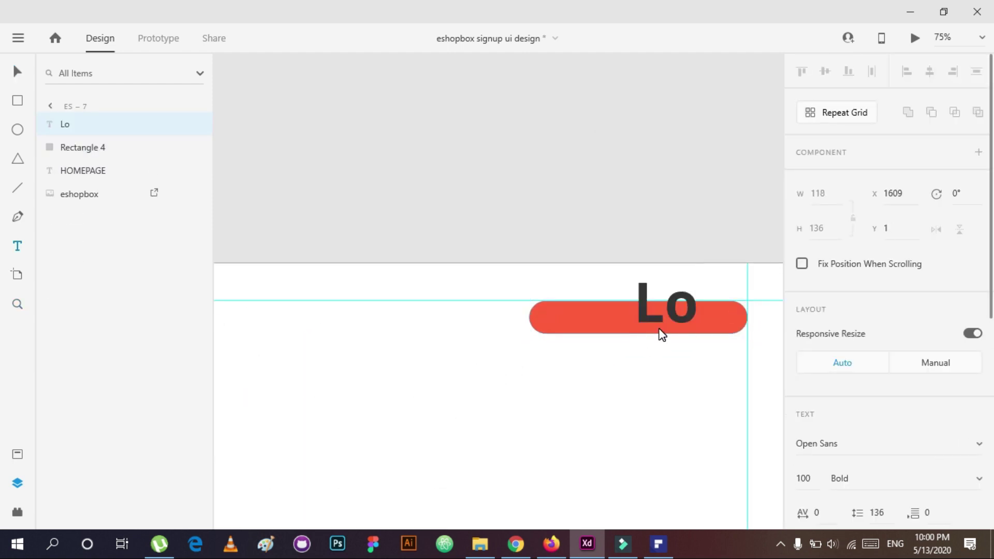
{"action": "type", "text": "OGIN"}
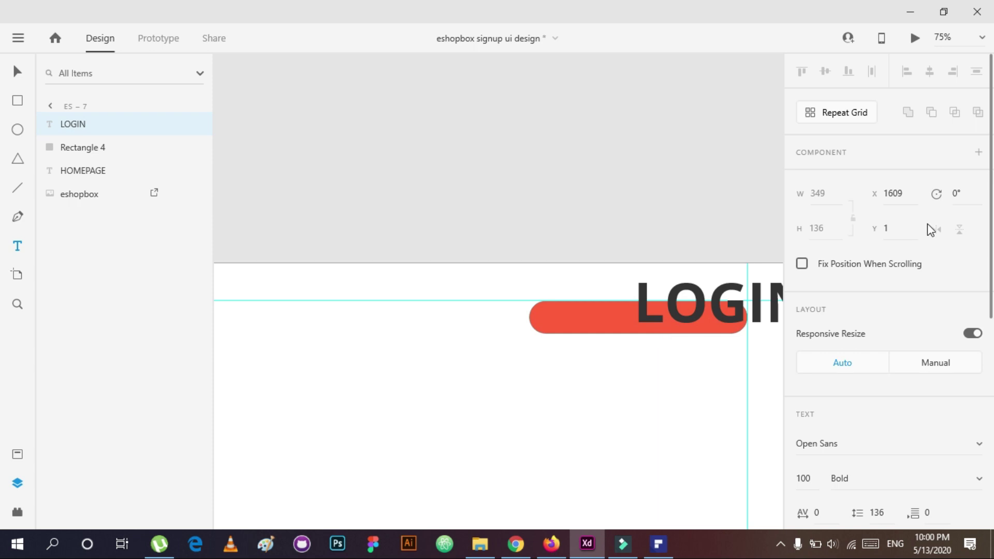
{"action": "type", "text": " / SIGNUP"}
{"action": "key", "text": "Escape"}
{"action": "left_click", "coordinate": [813, 485]}
{"action": "type", "text": "16"}
{"action": "key", "text": "Return"}
{"action": "scroll", "coordinate": [880, 339], "scroll_direction": "down", "scroll_amount": 3}
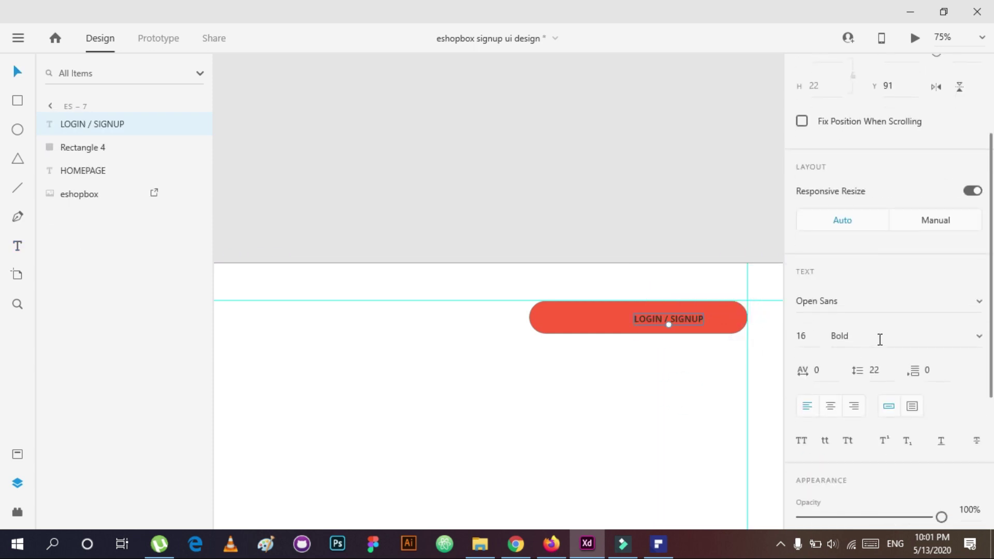
{"action": "left_click", "coordinate": [978, 339]}
{"action": "left_click", "coordinate": [817, 344]}
{"action": "scroll", "coordinate": [817, 344], "scroll_direction": "down", "scroll_amount": 3}
{"action": "left_click", "coordinate": [827, 361]}
{"action": "left_click", "coordinate": [665, 315]}
Step: Centre the label on the red rectangle and group them with Ctrl+G
{"action": "left_click", "coordinate": [666, 317]}
{"action": "left_click_drag", "start_coordinate": [489, 401], "coordinate": [736, 249]}
{"action": "left_click", "coordinate": [824, 71]}
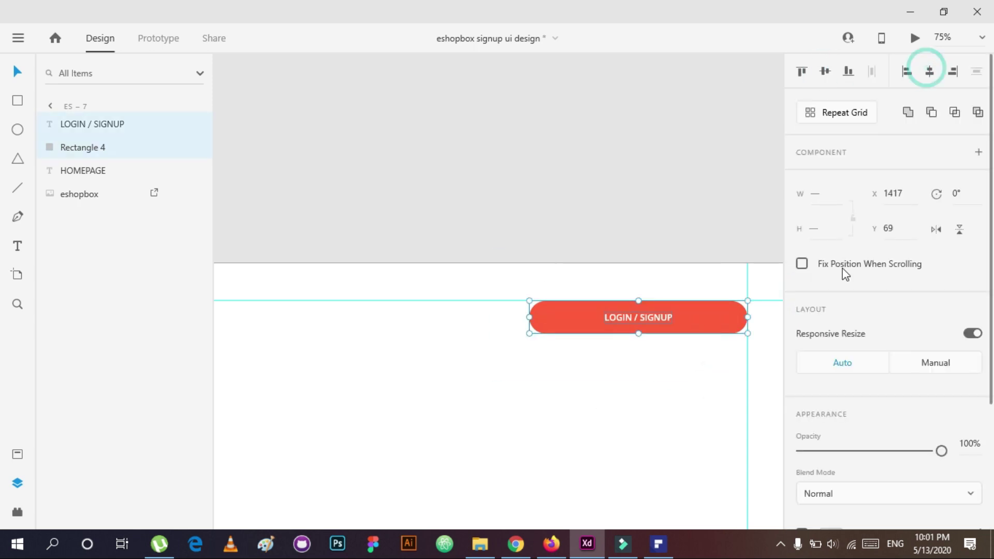
{"action": "key", "text": "ctrl+g"}
Step: Narrow the button to 250 wide, recentre the label, and shift it to the artboard's right edge
{"action": "scroll", "coordinate": [637, 336], "scroll_direction": "down", "scroll_amount": 3}
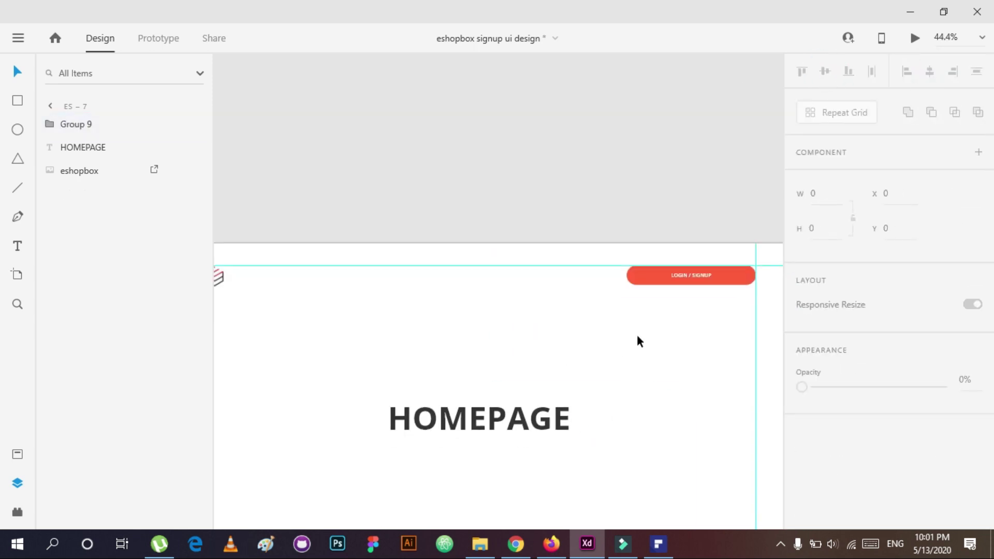
{"action": "double_click", "coordinate": [726, 280]}
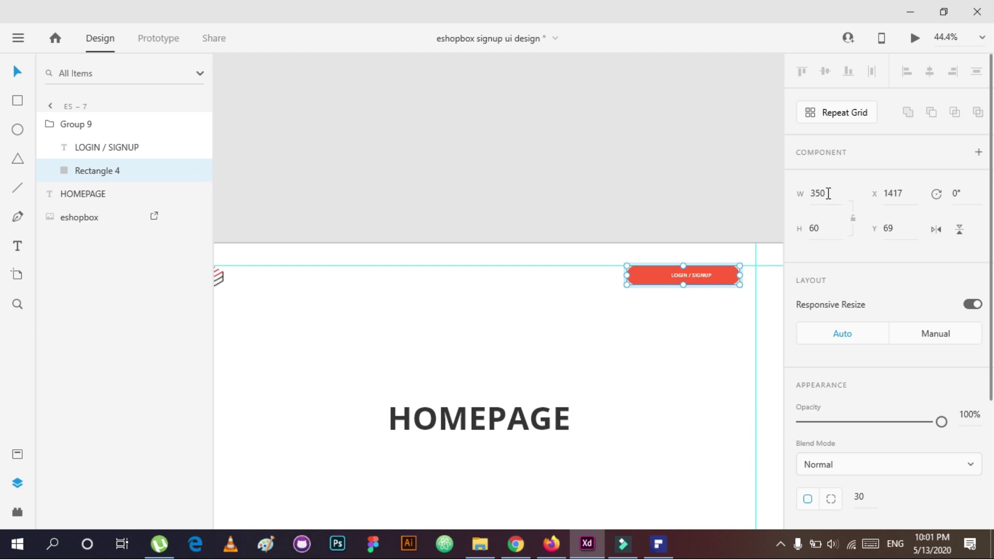
{"action": "key", "text": "ctrl+a"}
{"action": "left_click", "coordinate": [101, 169]}
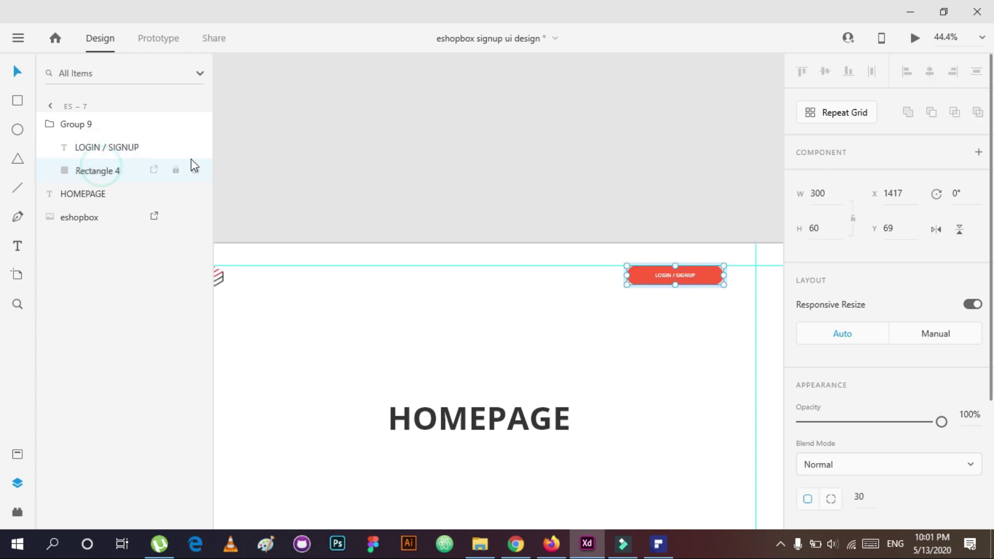
{"action": "key", "text": "ctrl+a"}
{"action": "left_click", "coordinate": [929, 71]}
{"action": "key", "text": "Escape"}
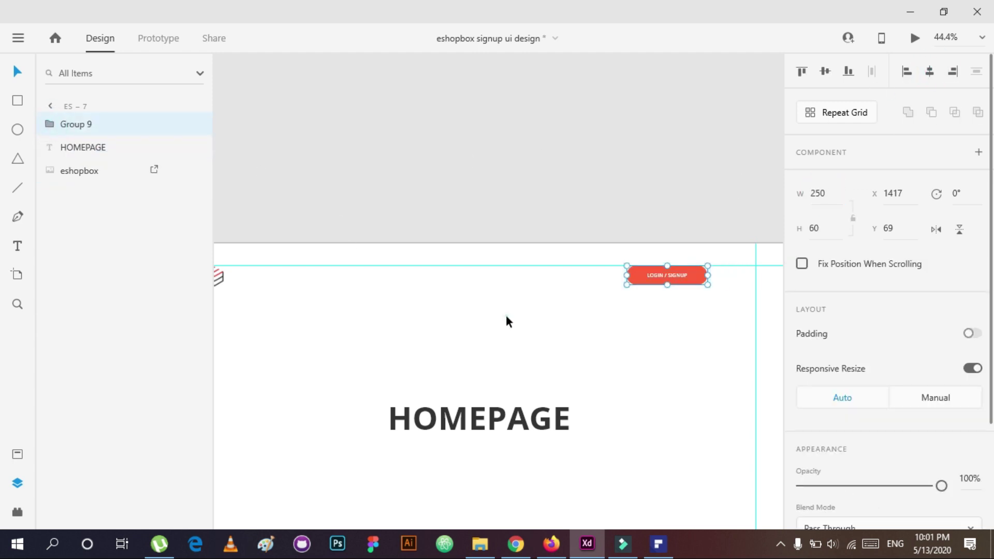
{"action": "key", "text": "shift+Right"}
{"action": "key", "text": "shift+Right"}
{"action": "key", "text": "shift+Right"}
{"action": "key", "text": "shift+Right"}
{"action": "key", "text": "shift+Right"}
{"action": "key", "text": "shift+Right"}
{"action": "key", "text": "shift+Right"}
{"action": "key", "text": "shift+Right"}
{"action": "key", "text": "shift+Right"}
{"action": "key", "text": "shift+Right"}
{"action": "key", "text": "shift+Right"}
{"action": "key", "text": "shift+Right"}
{"action": "key", "text": "shift+Right"}
{"action": "key", "text": "shift+Right"}
{"action": "key", "text": "shift+Right"}
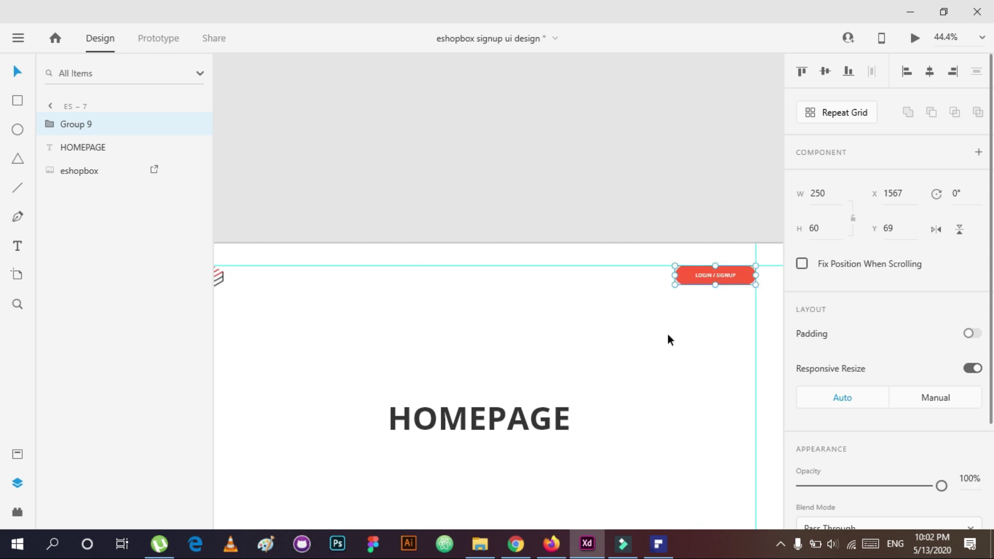
{"action": "key", "text": "ctrl+minus"}
{"action": "key", "text": "ctrl+minus"}
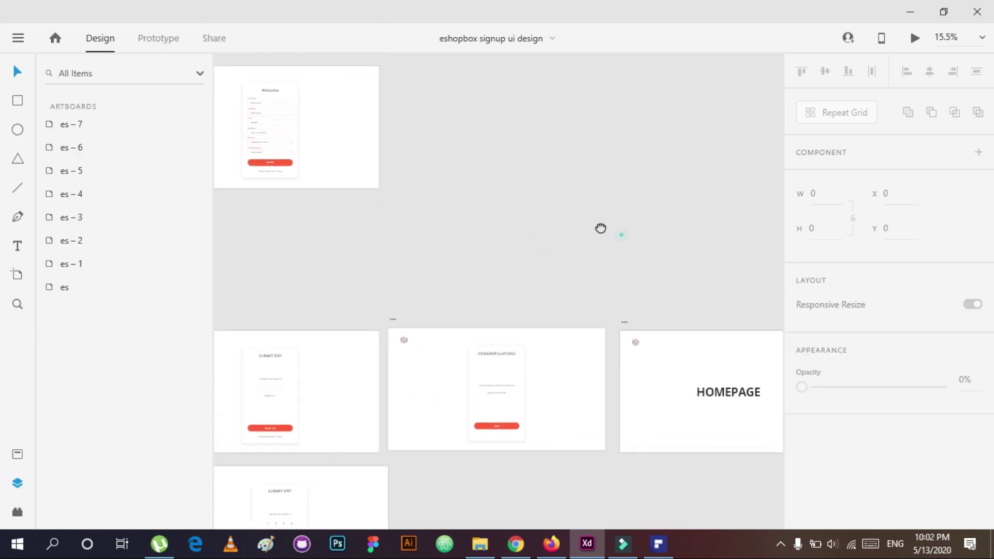
Step: In Prototype mode, wire the LOGIN / SIGNUP button to the signup artboard with a Tap trigger
{"action": "key", "text": "ctrl+Tab"}
{"action": "key", "text": "ctrl+0"}
{"action": "left_click_drag", "start_coordinate": [768, 270], "coordinate": [307, 186]}
{"action": "left_click", "coordinate": [846, 126]}
{"action": "left_click", "coordinate": [850, 127]}
Step: Preview the flow through signup, OTP and congratulations to the homepage, then close it
{"action": "left_click", "coordinate": [915, 39]}
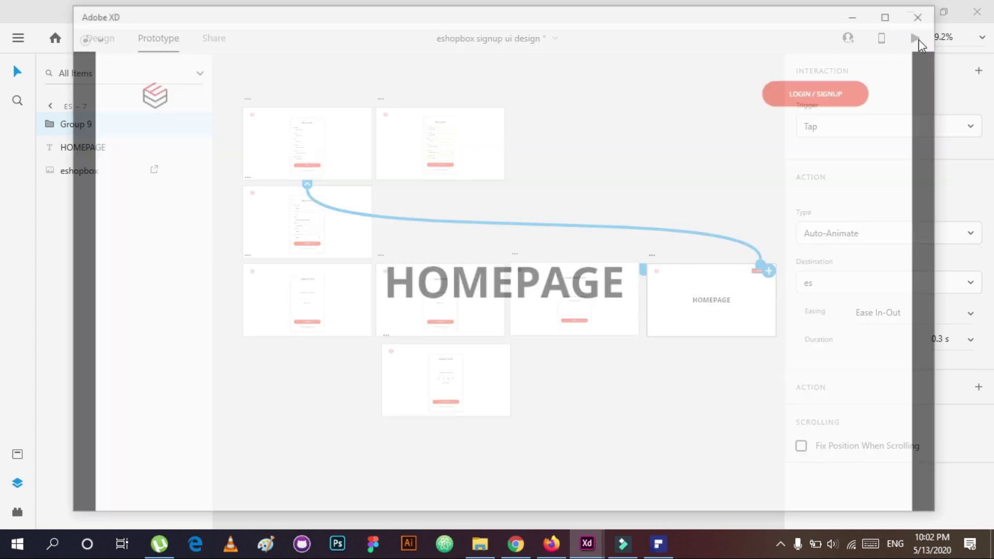
{"action": "left_click", "coordinate": [477, 423]}
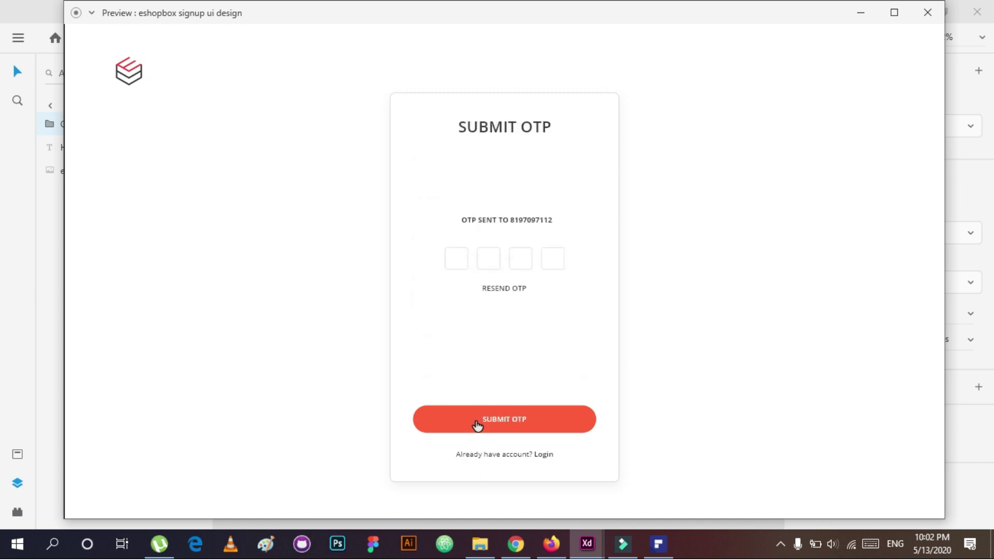
{"action": "left_click", "coordinate": [477, 425]}
{"action": "left_click", "coordinate": [477, 426]}
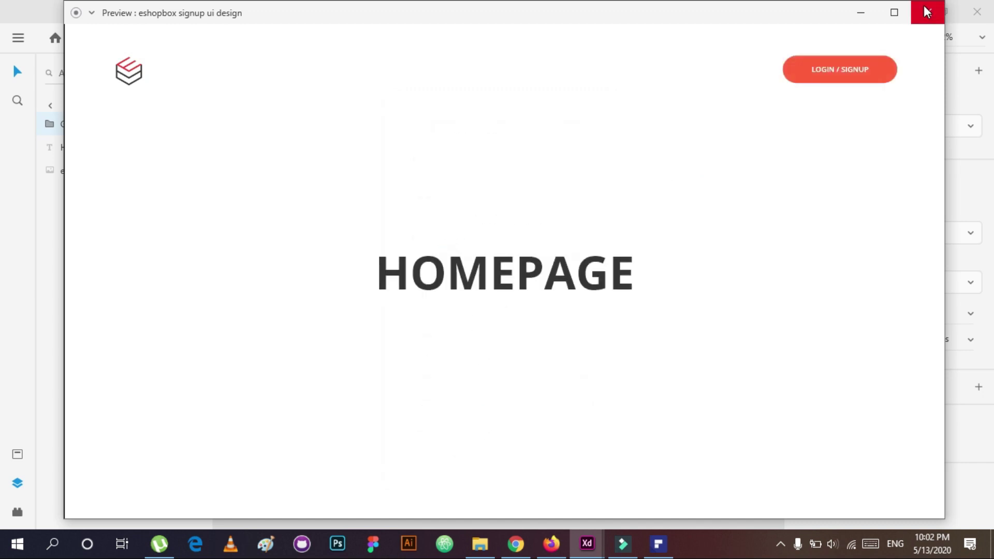
{"action": "left_click", "coordinate": [927, 11]}
{"action": "left_click", "coordinate": [18, 38]}
{"action": "left_click", "coordinate": [20, 36]}
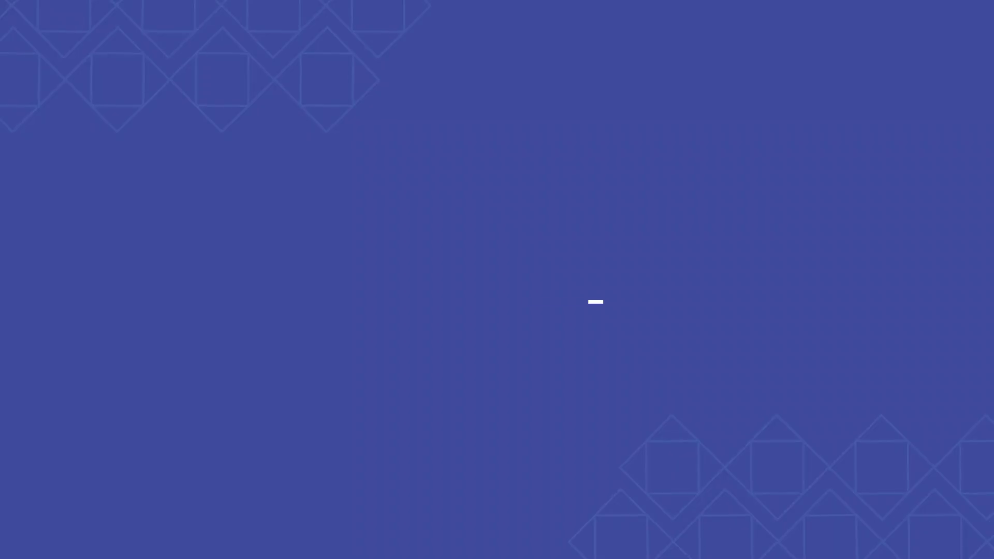
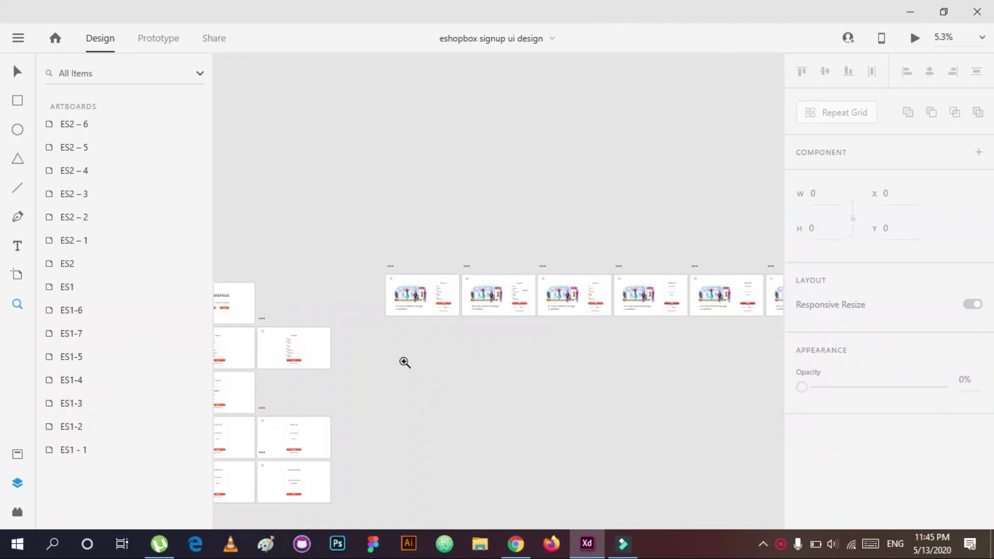
Step: Link the homepage's second signup option to the ES2 screen with Auto-Animate
{"action": "scroll", "coordinate": [476, 317], "scroll_direction": "up", "scroll_amount": 5}
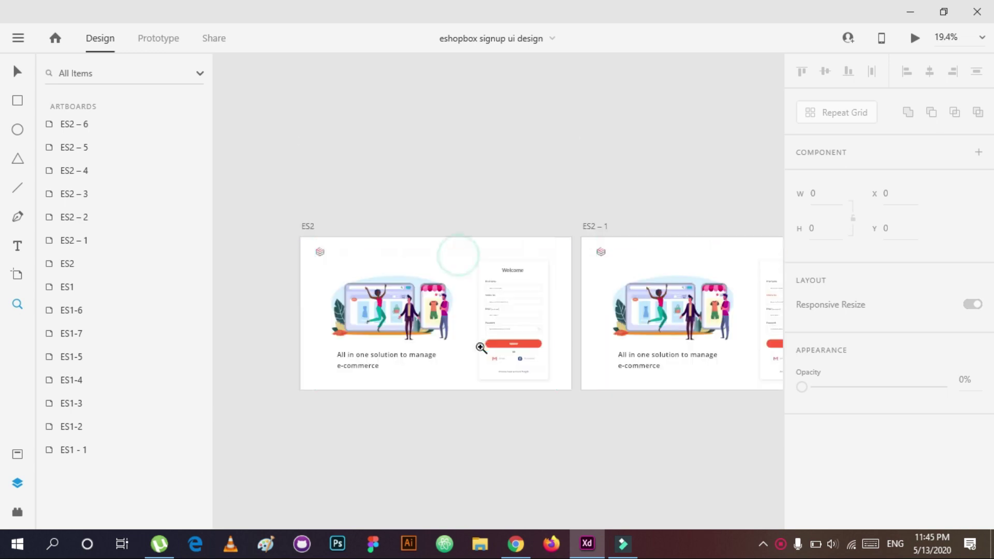
{"action": "left_click", "coordinate": [18, 38]}
{"action": "left_click", "coordinate": [158, 38]}
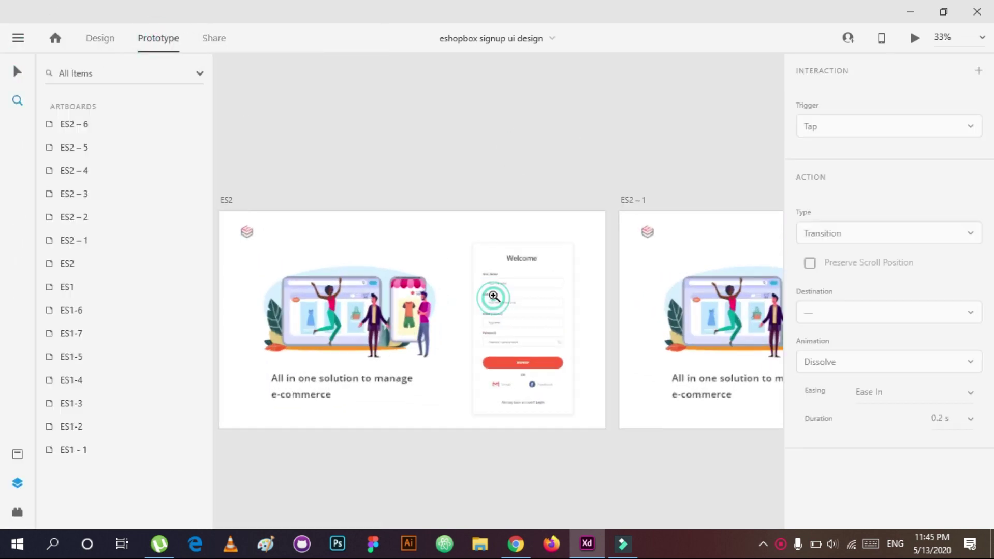
{"action": "scroll", "coordinate": [295, 294], "scroll_direction": "down", "scroll_amount": 2}
{"action": "left_click", "coordinate": [348, 232]}
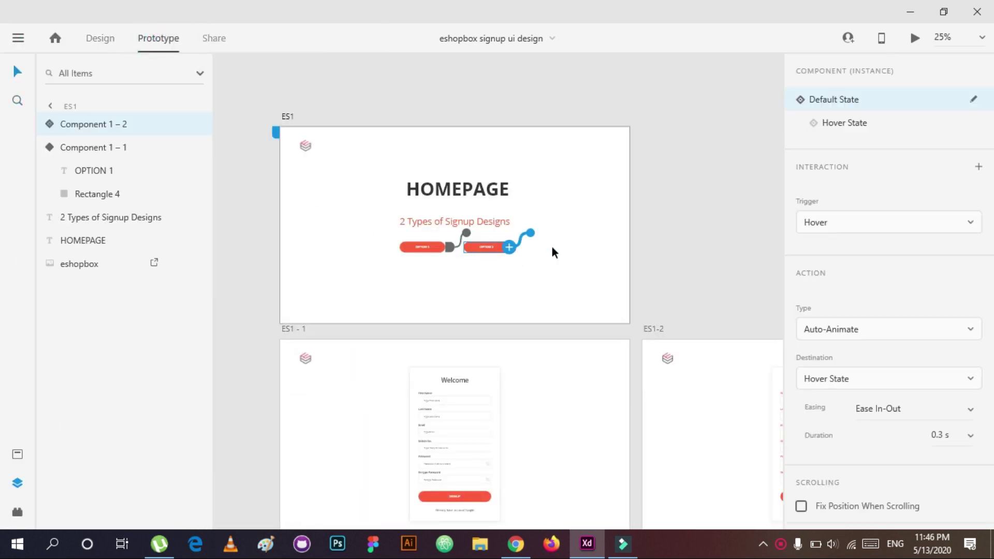
{"action": "left_click_drag", "start_coordinate": [510, 242], "coordinate": [737, 200]}
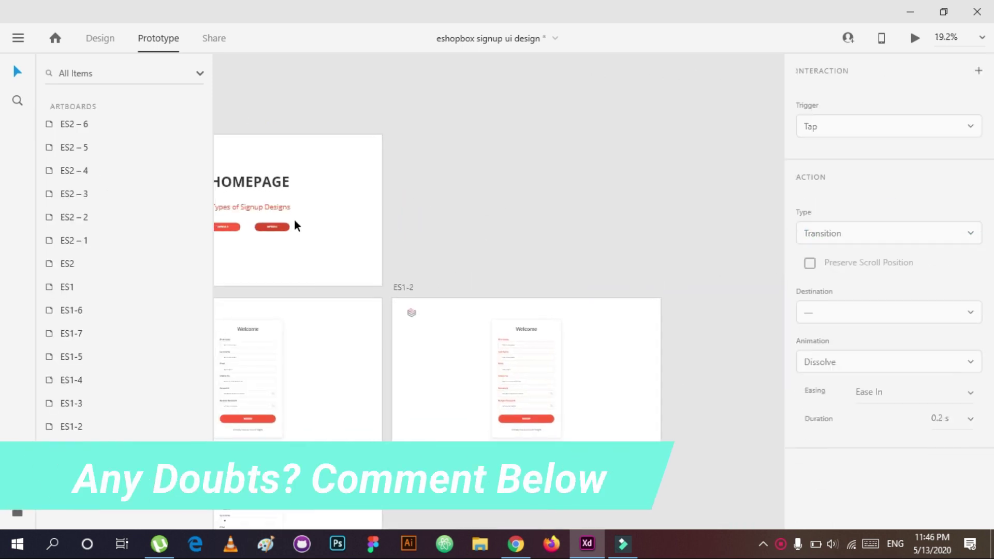
{"action": "left_click", "coordinate": [293, 224]}
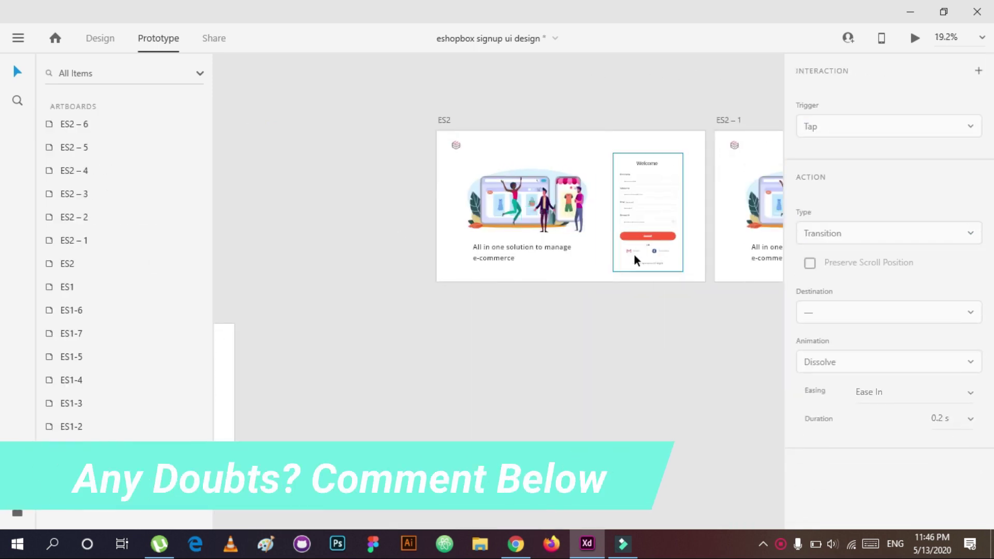
Step: Bring the ES2–2 and ES2–3 artboards into view and return to Design mode
{"action": "scroll", "coordinate": [635, 259], "scroll_direction": "up", "scroll_amount": 3}
{"action": "scroll", "coordinate": [546, 228], "scroll_direction": "right", "scroll_amount": 5}
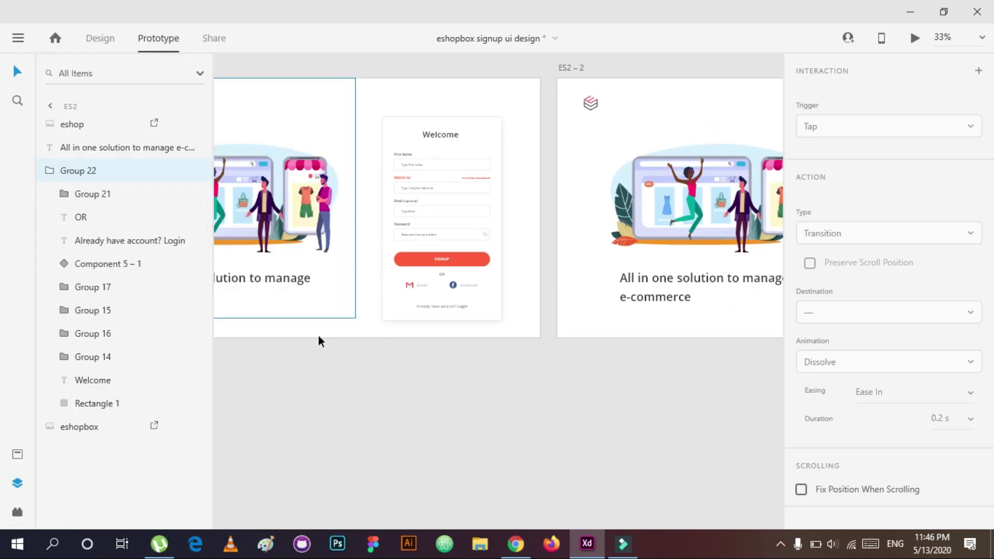
{"action": "left_click", "coordinate": [582, 340]}
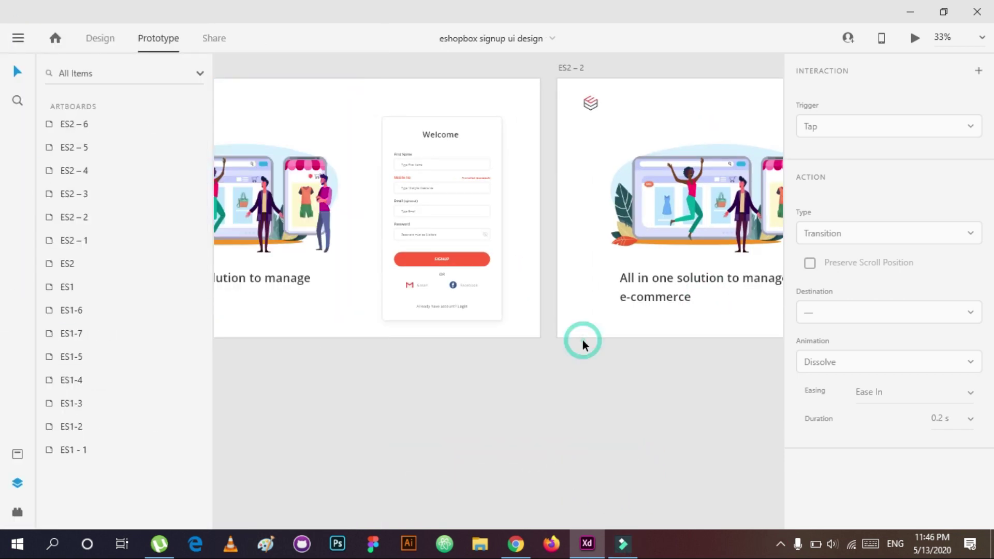
{"action": "key", "text": "super"}
{"action": "key", "text": "super"}
{"action": "left_click_drag", "start_coordinate": [718, 259], "coordinate": [514, 222]}
{"action": "left_click", "coordinate": [99, 38]}
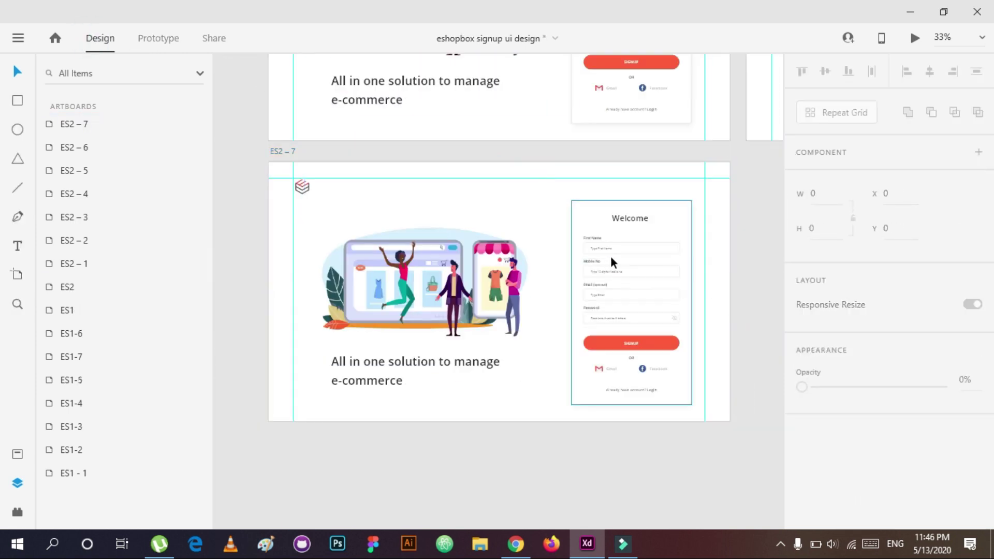
Step: Duplicate the ES2 artboard (Ctrl+D) to create the ES2–7 signup screen
{"action": "key", "text": "z"}
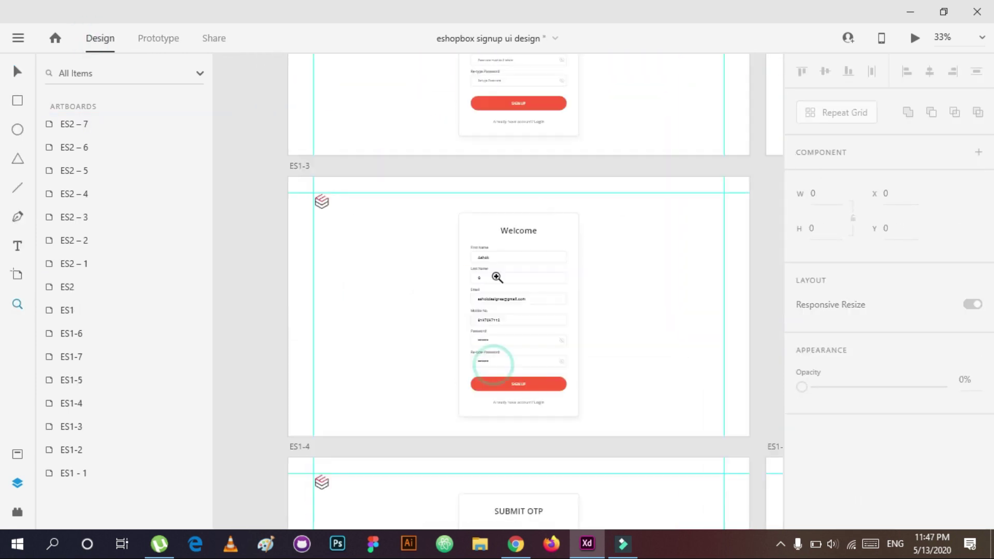
{"action": "left_click", "coordinate": [497, 277]}
{"action": "double_click", "coordinate": [506, 217]}
{"action": "scroll", "coordinate": [627, 205], "scroll_direction": "down", "scroll_amount": 5}
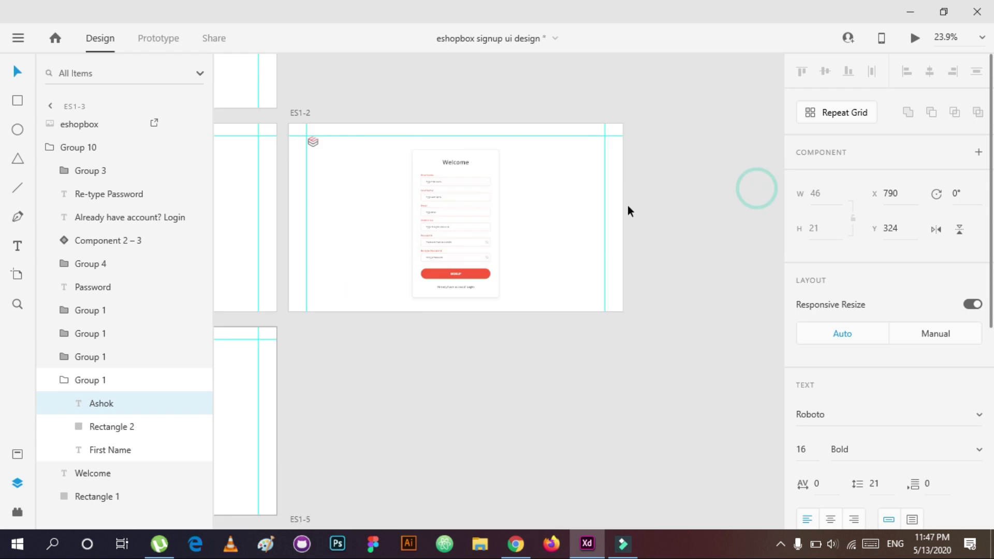
{"action": "left_click", "coordinate": [573, 363]}
{"action": "left_click", "coordinate": [576, 255]}
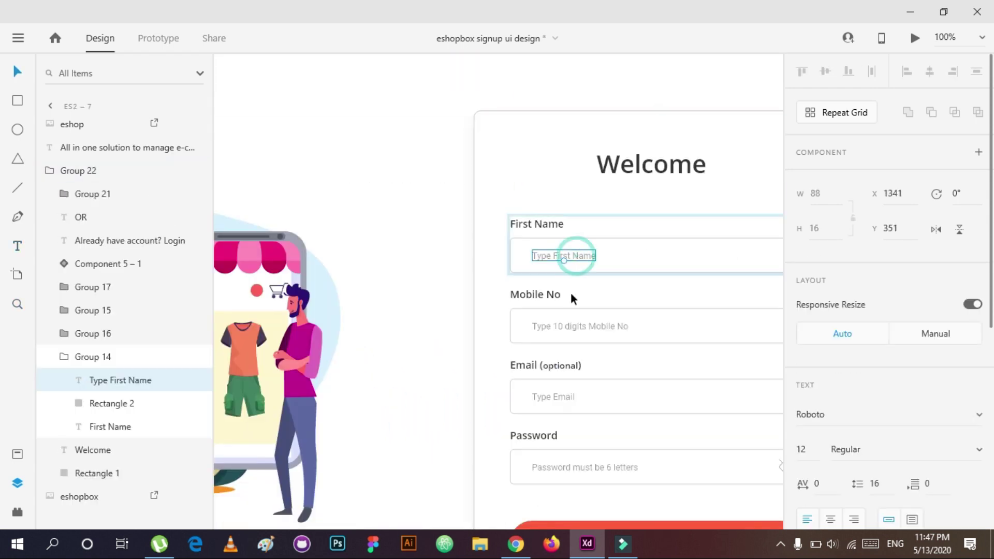
{"action": "left_click", "coordinate": [564, 394], "text": "shift"}
{"action": "key", "text": "ctrl+0"}
{"action": "left_click", "coordinate": [488, 218]}
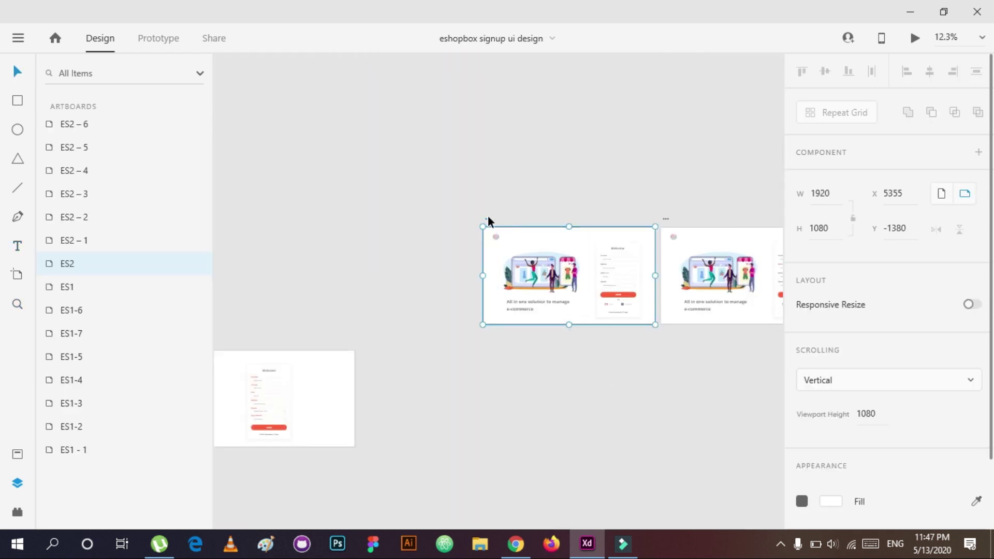
{"action": "key", "text": "ctrl+d"}
{"action": "scroll", "coordinate": [546, 241], "scroll_direction": "up", "scroll_amount": 5}
Step: Style the four ES2–7 placeholder texts Bold at 100% opacity and font size 16
{"action": "left_click", "coordinate": [514, 204]}
{"action": "left_click", "coordinate": [514, 204]}
{"action": "left_click", "coordinate": [517, 256], "text": "shift"}
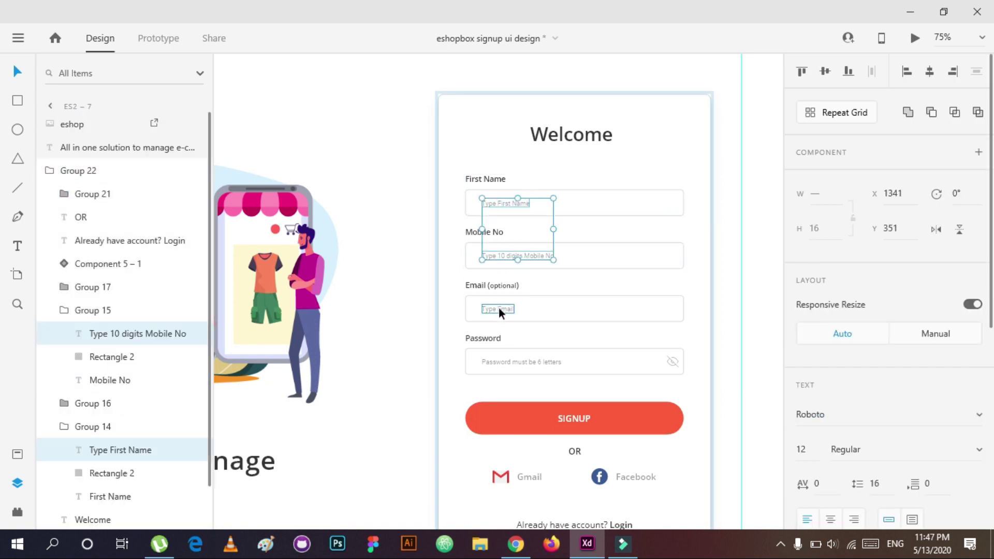
{"action": "left_click", "coordinate": [498, 309], "text": "shift"}
{"action": "left_click", "coordinate": [521, 362], "text": "shift"}
{"action": "left_click", "coordinate": [811, 454]}
{"action": "type", "text": "20"}
{"action": "key", "text": "Tab"}
{"action": "type", "text": "Bold"}
{"action": "key", "text": "Return"}
{"action": "scroll", "coordinate": [921, 430], "scroll_direction": "down", "scroll_amount": 4}
{"action": "left_click", "coordinate": [973, 414]}
{"action": "type", "text": "100"}
{"action": "key", "text": "Return"}
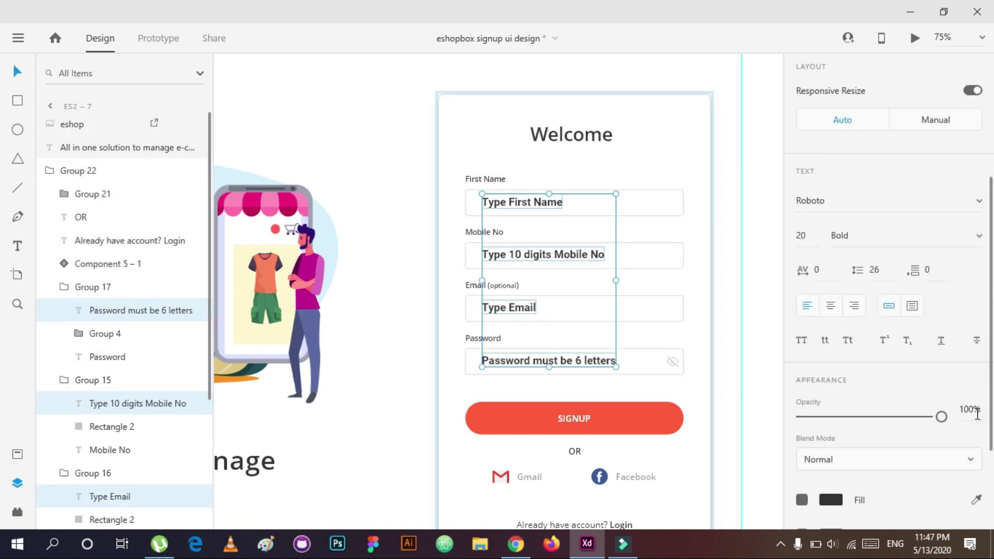
{"action": "type", "text": "16"}
{"action": "key", "text": "Return"}
Step: Replace the first-name and mobile placeholders with a sample name and mobile number
{"action": "left_click", "coordinate": [521, 209]}
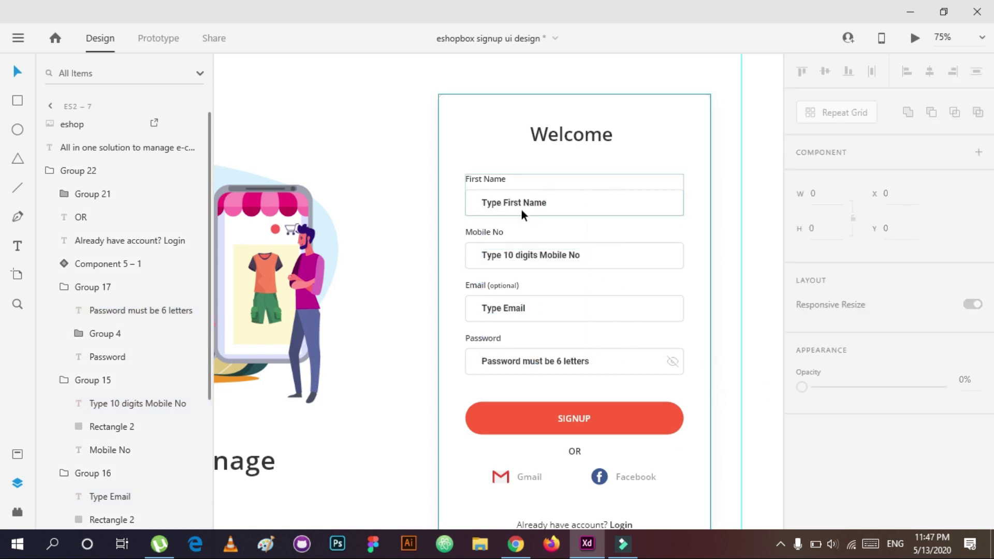
{"action": "scroll", "coordinate": [520, 209], "scroll_direction": "up", "scroll_amount": 5}
{"action": "double_click", "coordinate": [511, 297]}
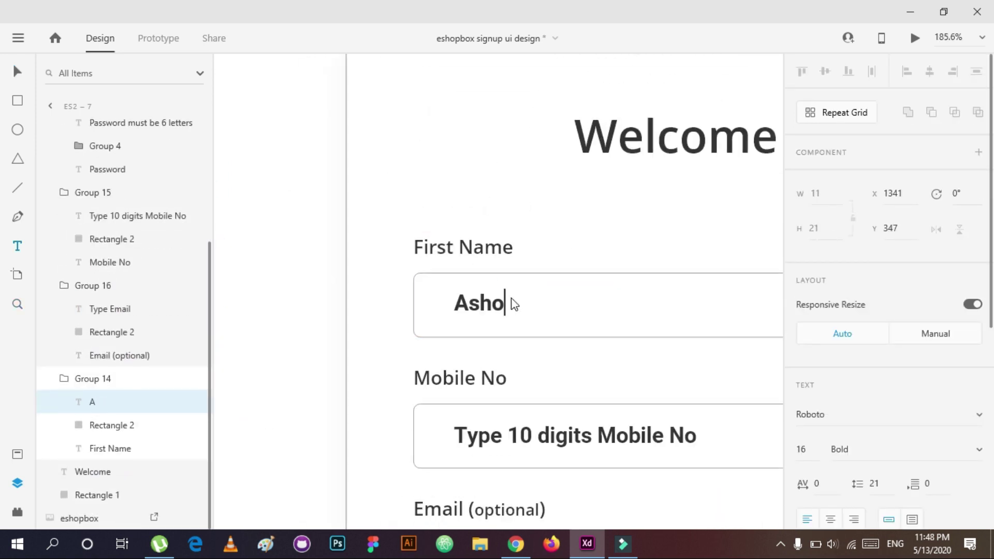
{"action": "double_click", "coordinate": [511, 437]}
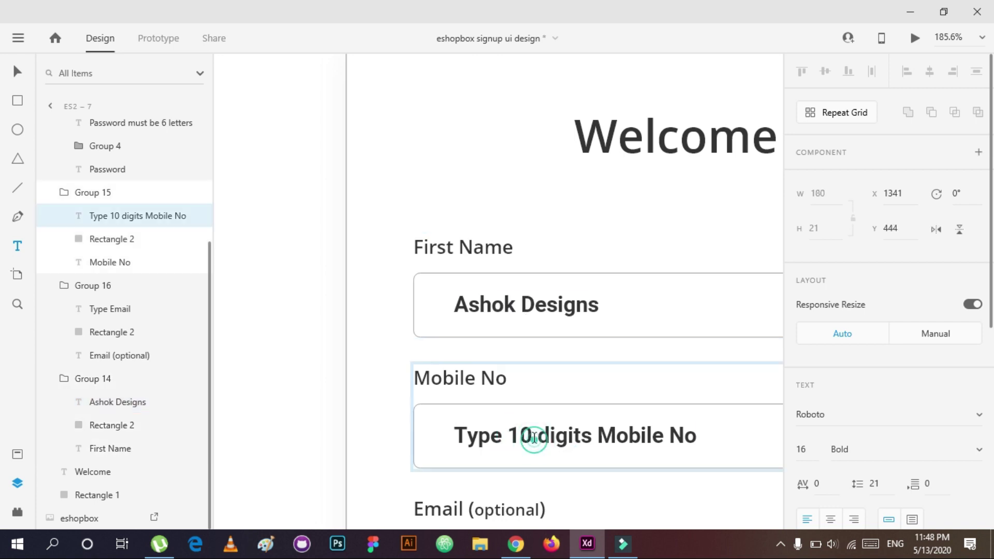
{"action": "type", "text": "8"}
{"action": "key", "text": "Escape"}
{"action": "left_click", "coordinate": [532, 299]}
{"action": "left_click", "coordinate": [85, 426], "text": "shift"}
{"action": "scroll", "coordinate": [611, 368], "scroll_direction": "down", "scroll_amount": 2}
{"action": "left_click", "coordinate": [552, 335]}
{"action": "left_click", "coordinate": [127, 214]}
{"action": "left_click", "coordinate": [121, 236], "text": "shift"}
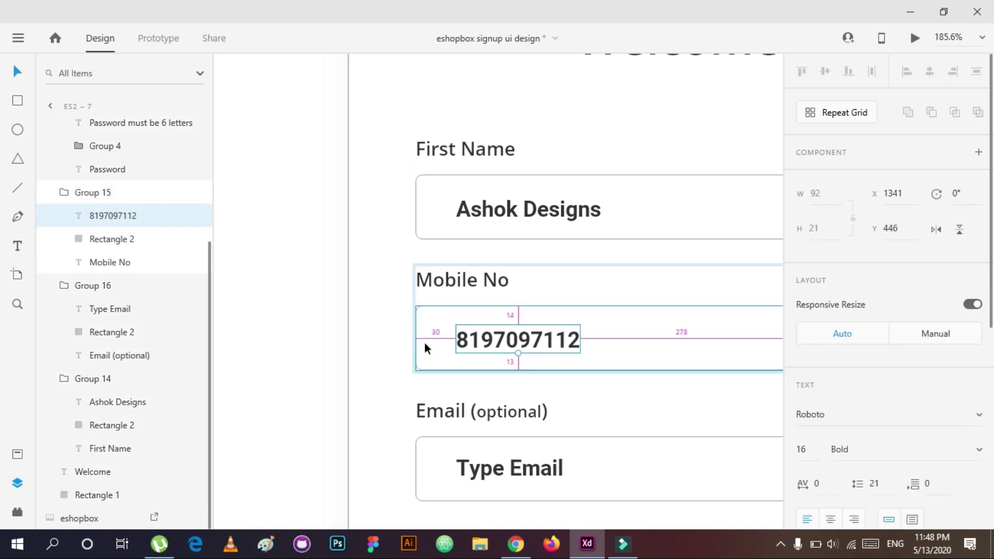
Step: Enter a sample e-mail address in the email field
{"action": "scroll", "coordinate": [424, 343], "scroll_direction": "down", "scroll_amount": 3}
{"action": "left_click", "coordinate": [468, 322]}
{"action": "double_click", "coordinate": [470, 322]}
{"action": "type", "text": "ashokdes"}
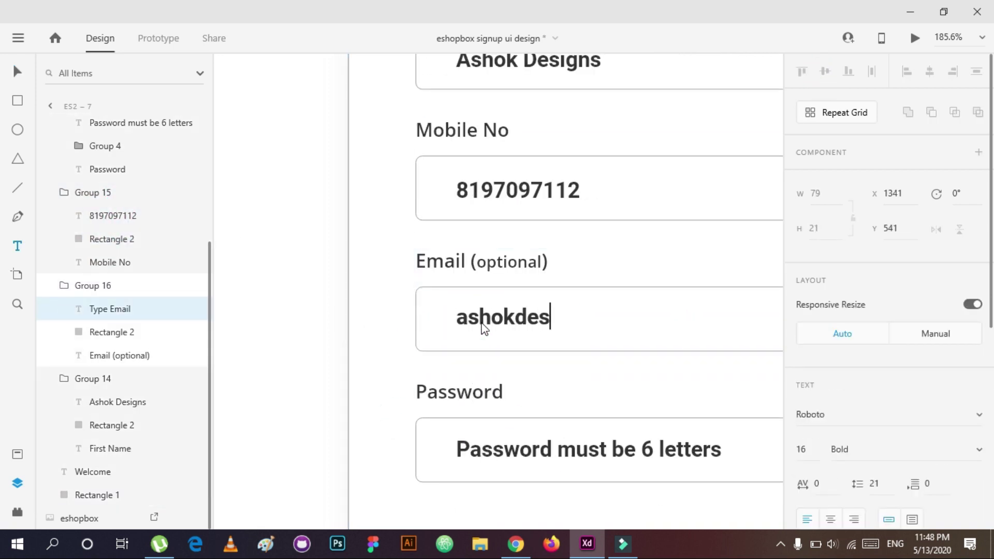
{"action": "key", "text": "Escape"}
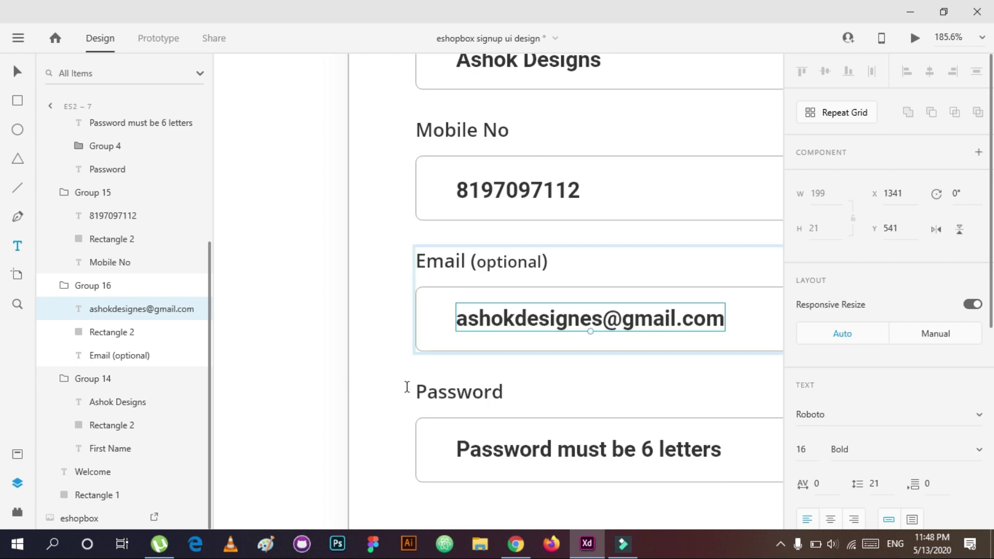
{"action": "left_click", "coordinate": [406, 386]}
Step: Replace the password placeholder with six asterisks at size 30
{"action": "scroll", "coordinate": [406, 386], "scroll_direction": "down", "scroll_amount": 2}
{"action": "scroll", "coordinate": [624, 435], "scroll_direction": "down", "scroll_amount": 1}
{"action": "left_click", "coordinate": [624, 435]}
{"action": "double_click", "coordinate": [622, 427]}
{"action": "key", "text": "BackSpace"}
{"action": "type", "text": "******"}
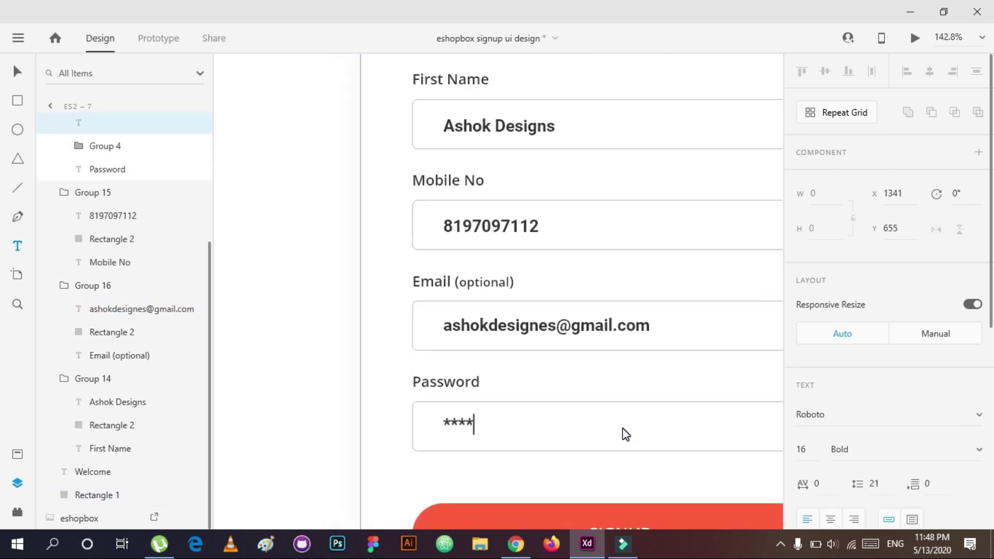
{"action": "type", "text": "30"}
{"action": "key", "text": "Return"}
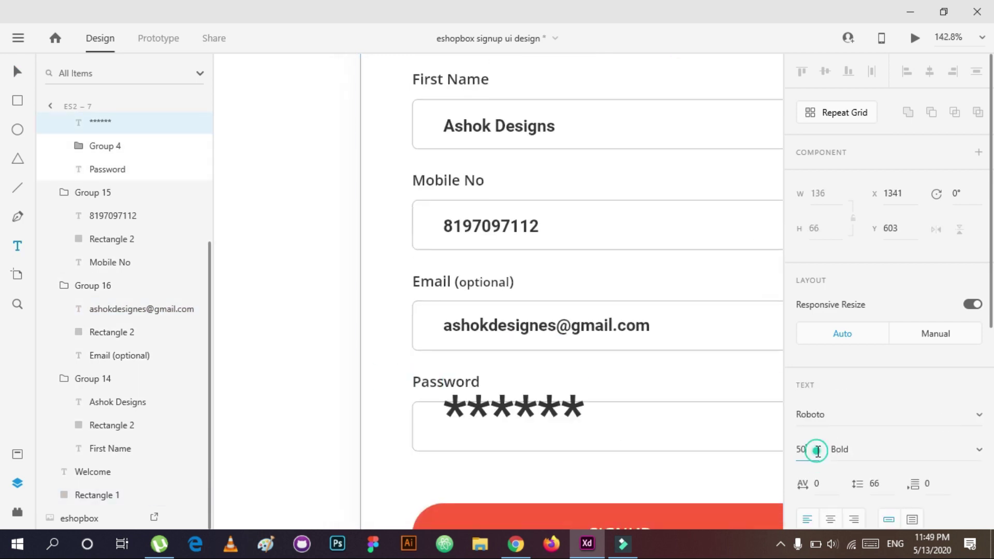
{"action": "key", "text": "Escape"}
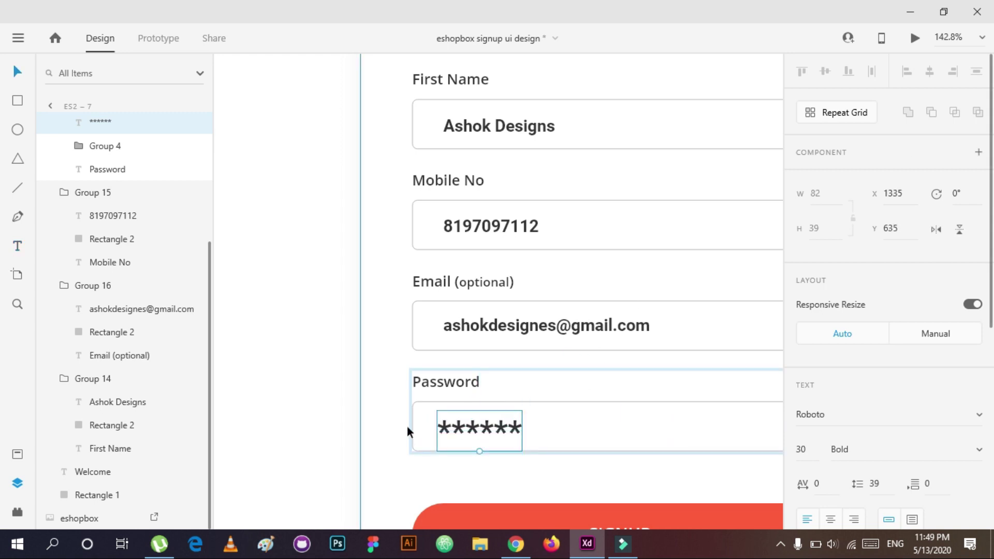
{"action": "left_click", "coordinate": [382, 408]}
Step: Reduce the password asterisks to font size 26
{"action": "scroll", "coordinate": [382, 409], "scroll_direction": "down", "scroll_amount": 2}
{"action": "left_click", "coordinate": [463, 424]}
{"action": "left_click", "coordinate": [819, 448]}
{"action": "type", "text": "26"}
{"action": "key", "text": "Return"}
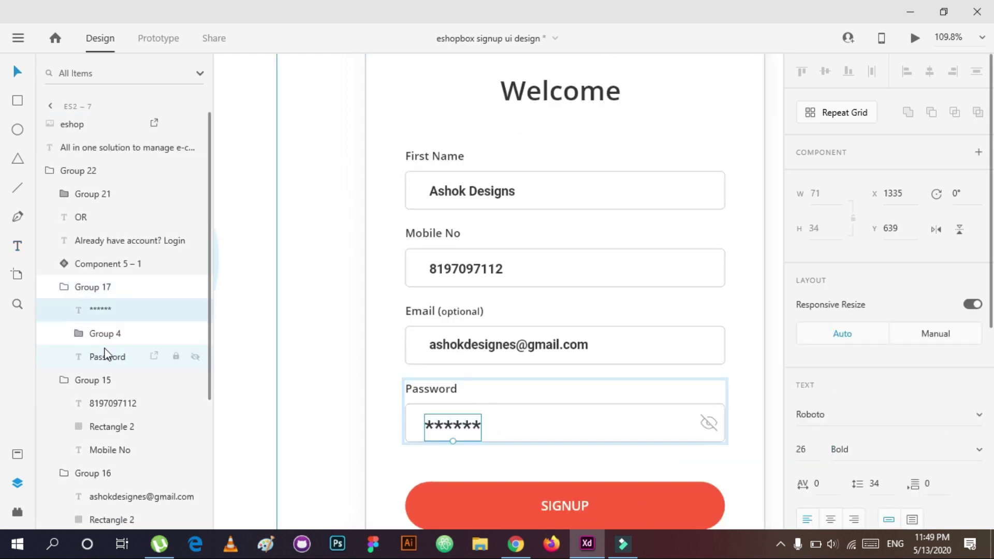
{"action": "left_click", "coordinate": [557, 409]}
{"action": "left_click", "coordinate": [351, 430]}
{"action": "scroll", "coordinate": [599, 332], "scroll_direction": "down", "scroll_amount": 3}
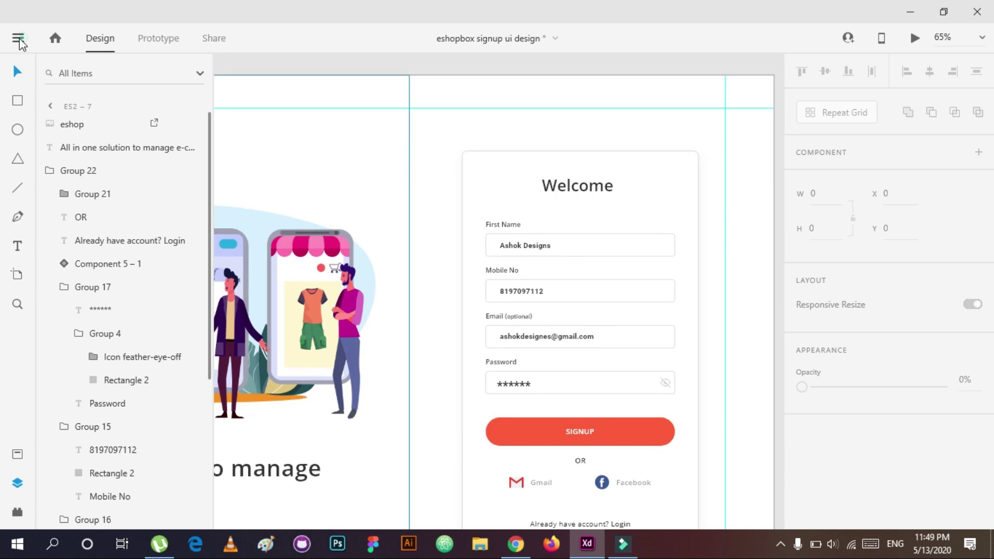
Step: In Prototype mode, link the ES2 screen to ES2–1 with a Time trigger
{"action": "scroll", "coordinate": [725, 321], "scroll_direction": "down", "scroll_amount": 4}
{"action": "left_click", "coordinate": [158, 38]}
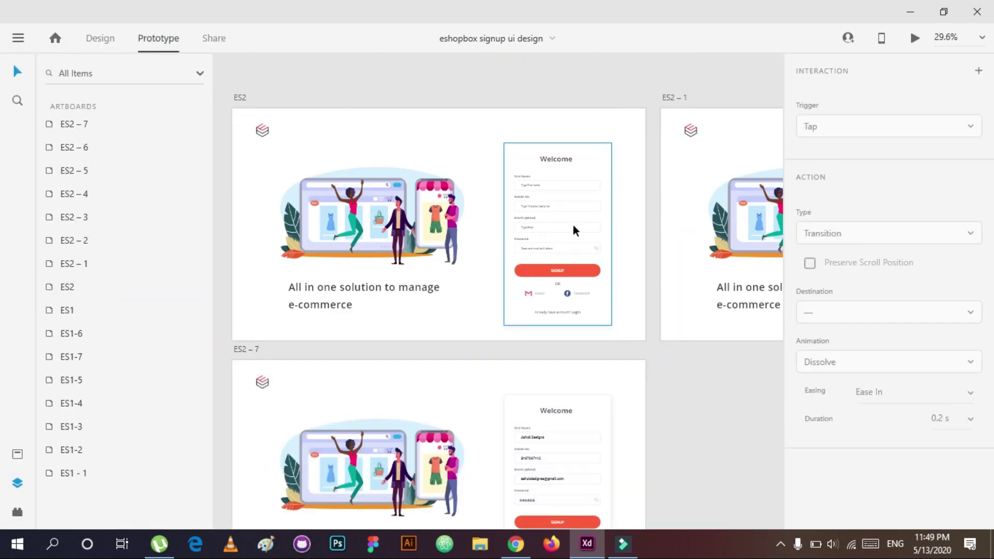
{"action": "left_click", "coordinate": [560, 203]}
{"action": "left_click", "coordinate": [691, 446]}
{"action": "left_click", "coordinate": [642, 223]}
{"action": "left_click_drag", "start_coordinate": [645, 209], "coordinate": [735, 218]}
{"action": "left_click", "coordinate": [865, 130]}
{"action": "left_click", "coordinate": [957, 159]}
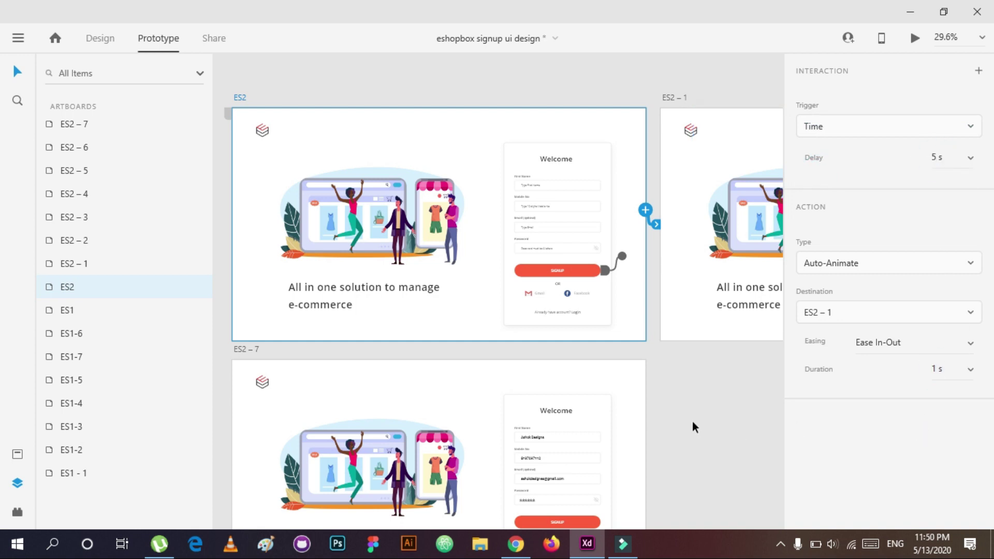
Step: Link the signup card's password field to screen ES2–7
{"action": "left_click", "coordinate": [585, 271]}
{"action": "double_click", "coordinate": [569, 244]}
{"action": "left_click", "coordinate": [567, 222]}
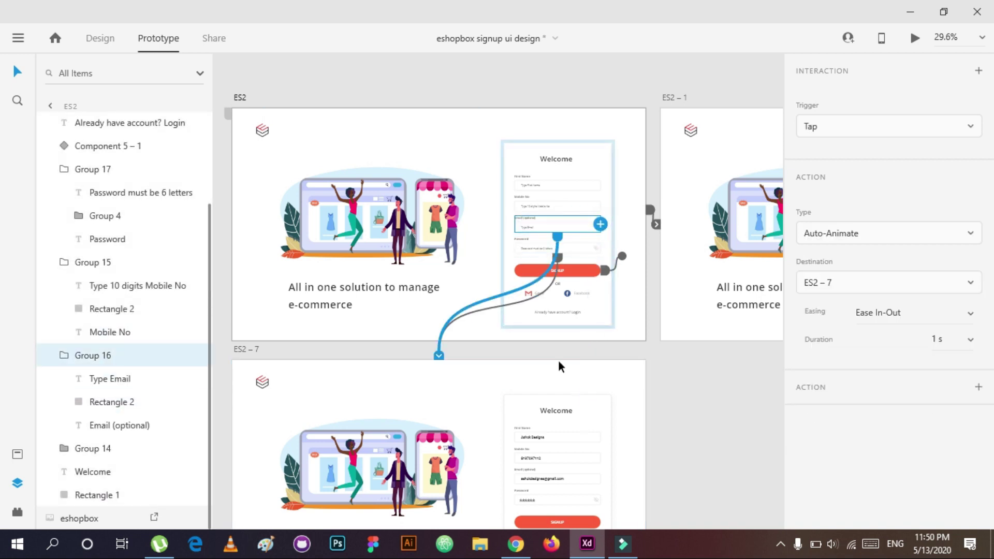
{"action": "left_click", "coordinate": [570, 206]}
{"action": "left_click", "coordinate": [596, 184]}
{"action": "left_click", "coordinate": [595, 248]}
{"action": "left_click_drag", "start_coordinate": [599, 252], "coordinate": [529, 422]}
Step: Link the 'Already have account? Login' text to the ES1 screen
{"action": "left_click", "coordinate": [558, 312]}
{"action": "scroll", "coordinate": [569, 324], "scroll_direction": "down", "scroll_amount": 4}
{"action": "left_click_drag", "start_coordinate": [575, 318], "coordinate": [433, 339]}
{"action": "scroll", "coordinate": [584, 369], "scroll_direction": "up", "scroll_amount": 3}
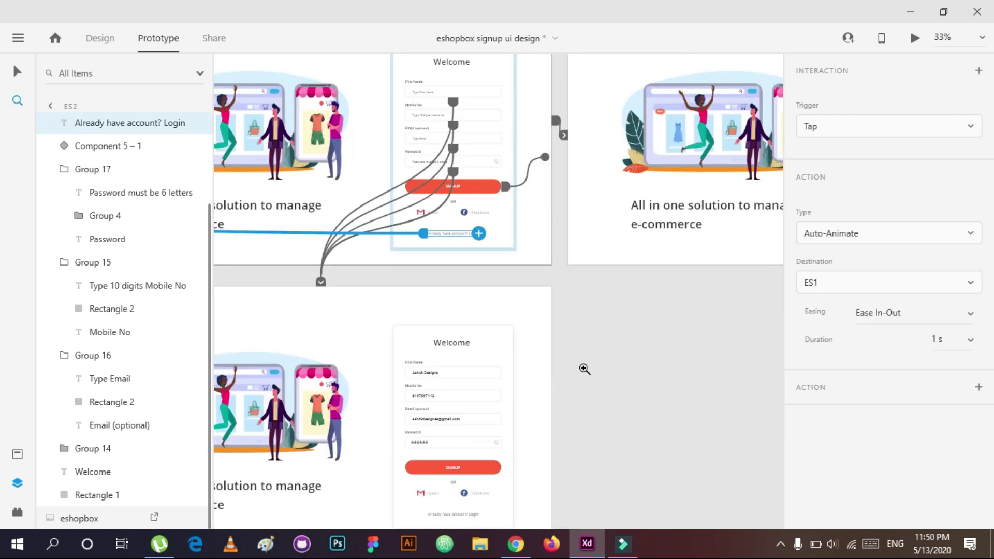
{"action": "scroll", "coordinate": [584, 368], "scroll_direction": "right", "scroll_amount": 3}
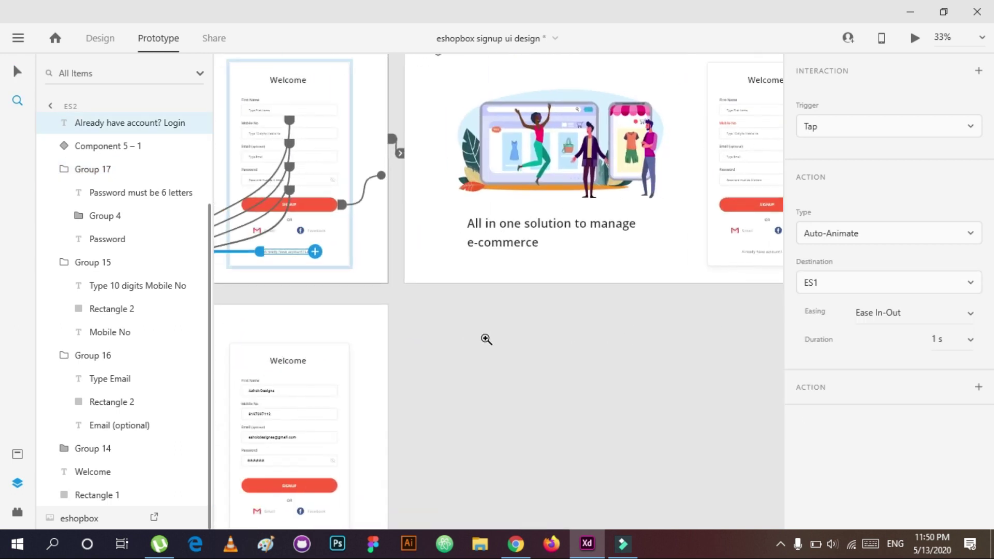
{"action": "scroll", "coordinate": [472, 342], "scroll_direction": "left", "scroll_amount": 2}
Step: Link the SIGNUP button to ES2–1 and set the Login text's destination artboard
{"action": "left_click", "coordinate": [392, 455]}
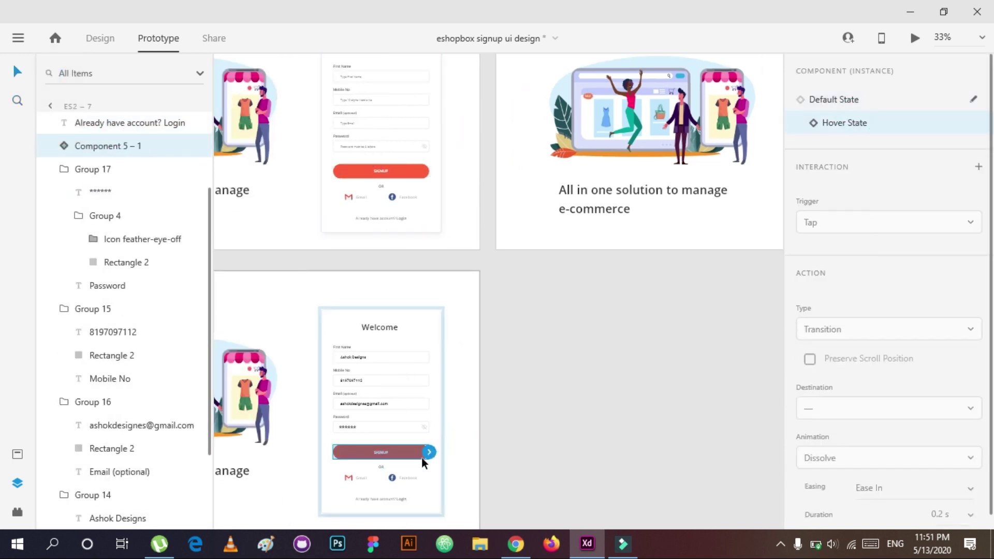
{"action": "left_click_drag", "start_coordinate": [429, 452], "coordinate": [621, 223]}
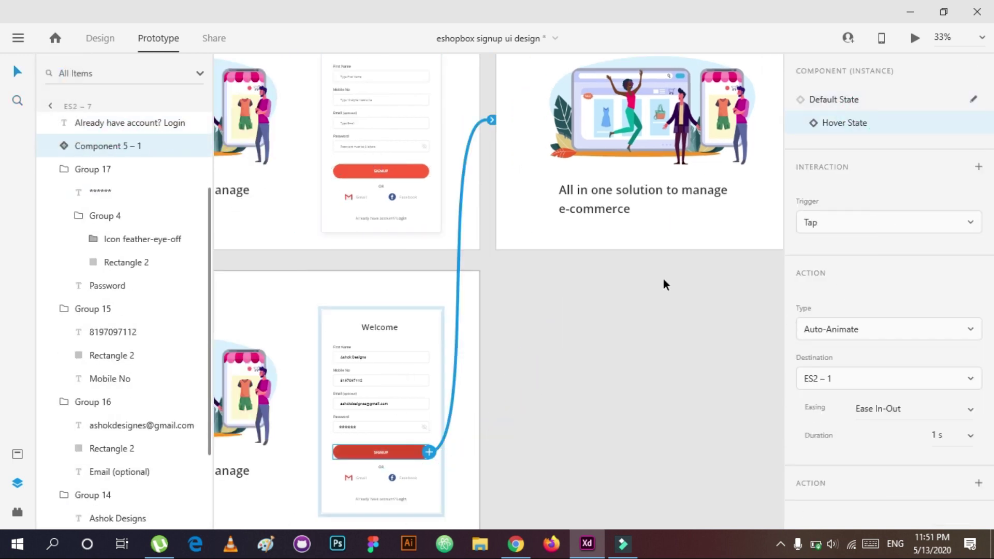
{"action": "left_click", "coordinate": [532, 388]}
{"action": "left_click", "coordinate": [404, 500]}
{"action": "left_click", "coordinate": [406, 499]}
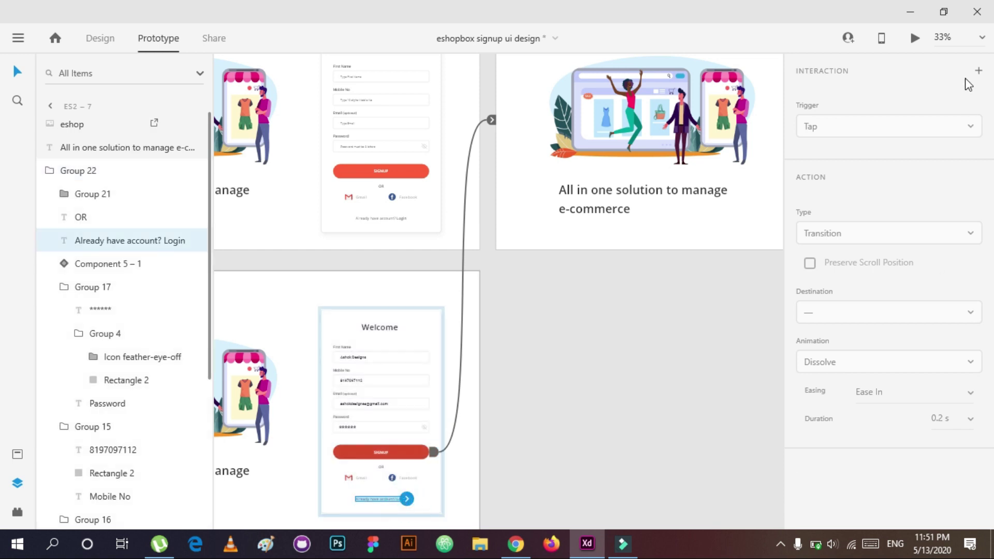
{"action": "left_click", "coordinate": [895, 279]}
{"action": "left_click", "coordinate": [856, 419]}
{"action": "left_click", "coordinate": [694, 365]}
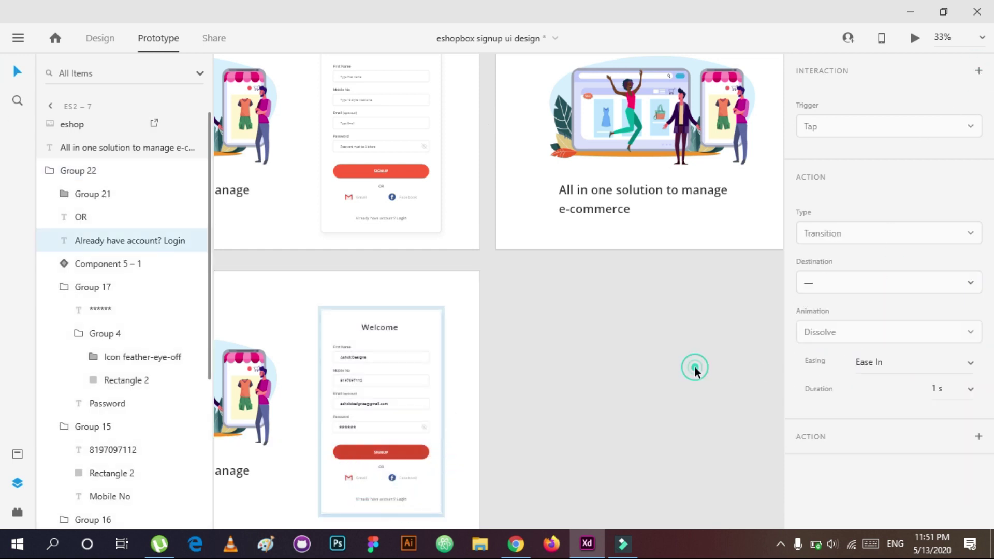
Step: Link the ES2–1 artboard to screen ES2–7
{"action": "scroll", "coordinate": [682, 354], "scroll_direction": "right", "scroll_amount": 6}
{"action": "scroll", "coordinate": [682, 355], "scroll_direction": "up", "scroll_amount": 2}
{"action": "left_click", "coordinate": [510, 292]}
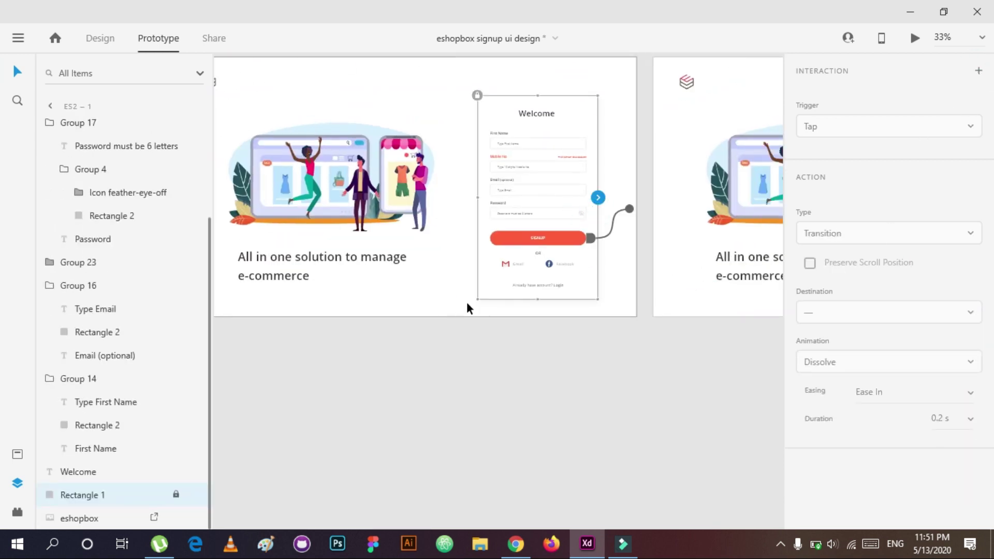
{"action": "left_click", "coordinate": [466, 308]}
{"action": "left_click_drag", "start_coordinate": [634, 186], "coordinate": [394, 460]}
{"action": "scroll", "coordinate": [606, 414], "scroll_direction": "down", "scroll_amount": 1}
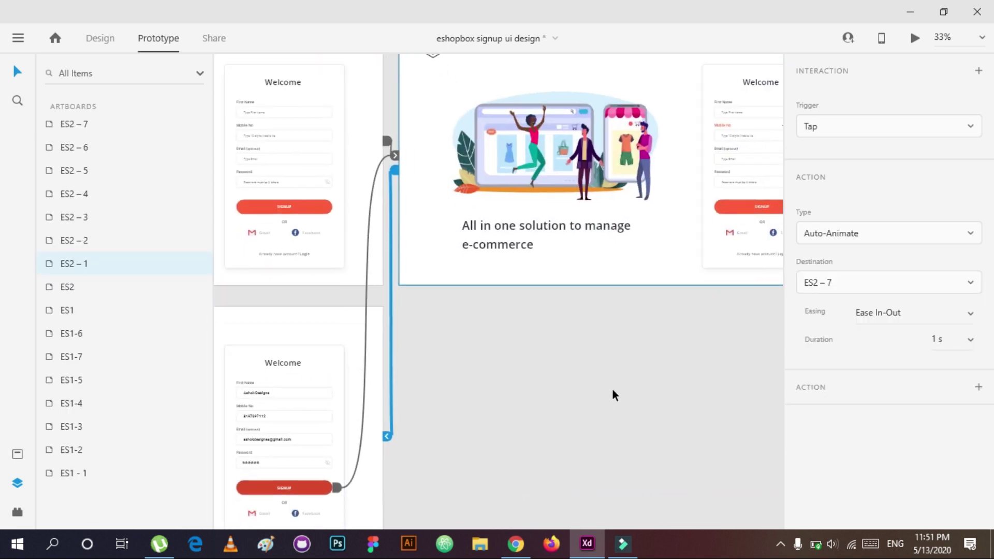
{"action": "left_click", "coordinate": [612, 395]}
Step: Link the SIGNUP button inside the ES2–1 form to screen ES2–2
{"action": "scroll", "coordinate": [441, 459], "scroll_direction": "down", "scroll_amount": 2}
{"action": "scroll", "coordinate": [441, 459], "scroll_direction": "left", "scroll_amount": 1}
{"action": "left_click", "coordinate": [367, 416]}
{"action": "double_click", "coordinate": [366, 415]}
{"action": "left_click_drag", "start_coordinate": [389, 414], "coordinate": [395, 365]}
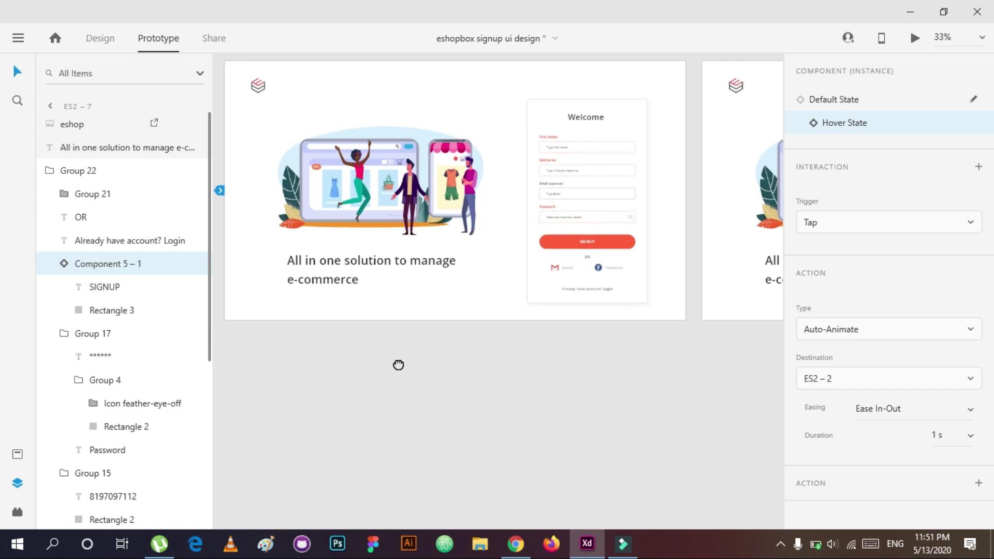
{"action": "scroll", "coordinate": [398, 365], "scroll_direction": "down", "scroll_amount": 2}
{"action": "scroll", "coordinate": [398, 365], "scroll_direction": "right", "scroll_amount": 2}
{"action": "left_click", "coordinate": [341, 322]}
{"action": "scroll", "coordinate": [517, 259], "scroll_direction": "down", "scroll_amount": 3}
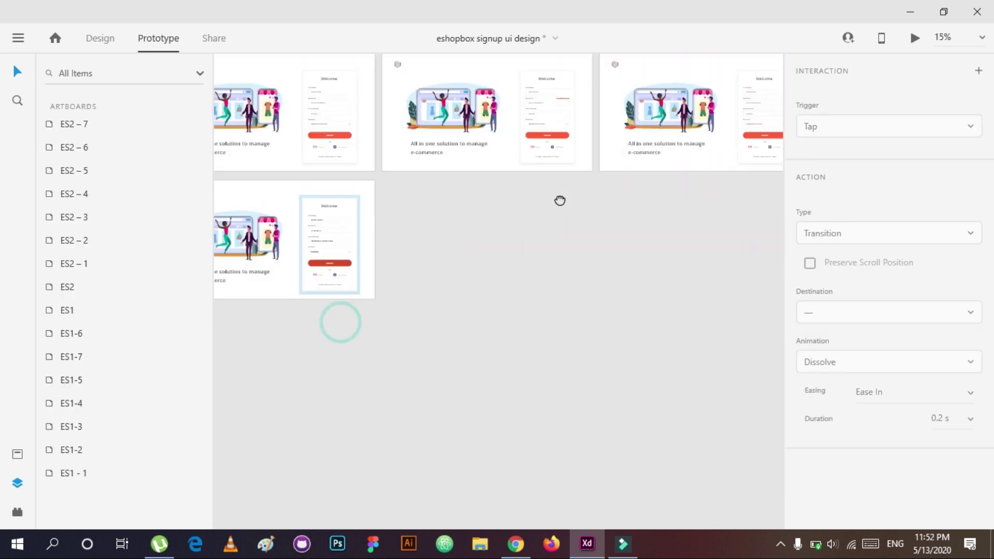
Step: Save the document, then in Design mode duplicate the signup artboard into ES2–8 and ES2–9
{"action": "key", "text": "ctrl+s"}
{"action": "scroll", "coordinate": [417, 269], "scroll_direction": "left", "scroll_amount": 3}
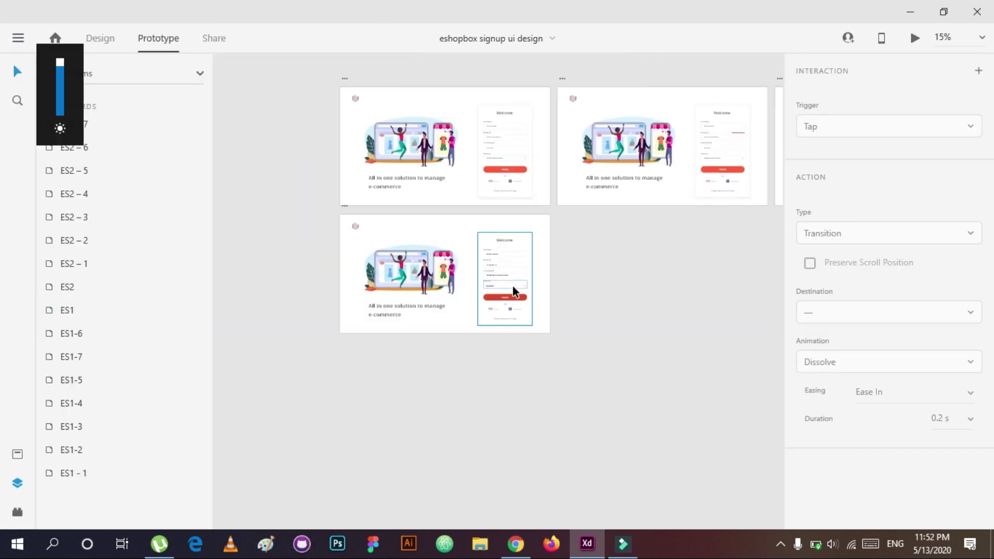
{"action": "left_click", "coordinate": [100, 38]}
{"action": "left_click", "coordinate": [343, 205]}
{"action": "key", "text": "ctrl+d"}
{"action": "key", "text": "ctrl+d"}
{"action": "key", "text": "z"}
{"action": "left_click", "coordinate": [400, 227]}
{"action": "left_click", "coordinate": [400, 228]}
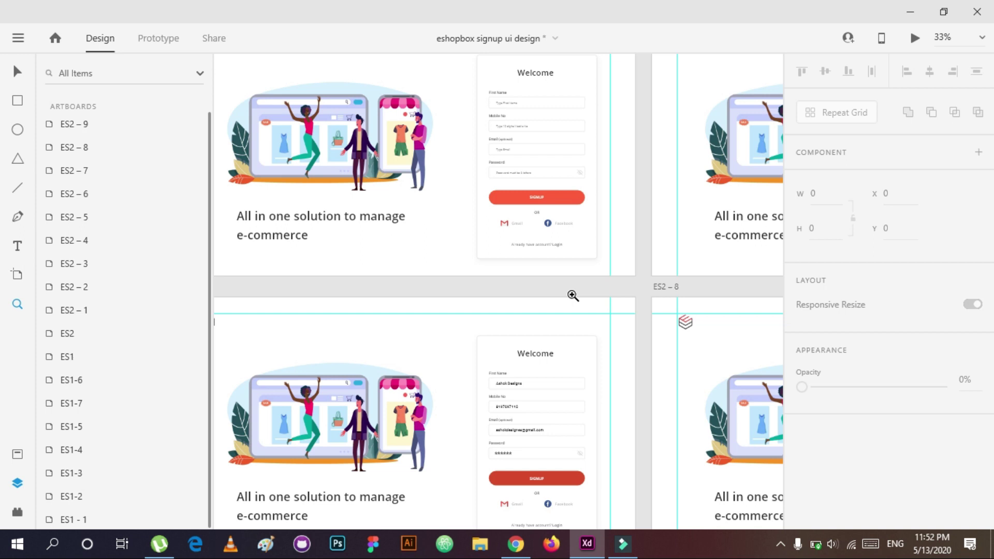
Step: Redirect ES2's timed transition to artboard ES2–2
{"action": "left_click", "coordinate": [572, 296], "text": "alt"}
{"action": "key", "text": "v"}
{"action": "left_click", "coordinate": [528, 123]}
{"action": "key", "text": "Escape"}
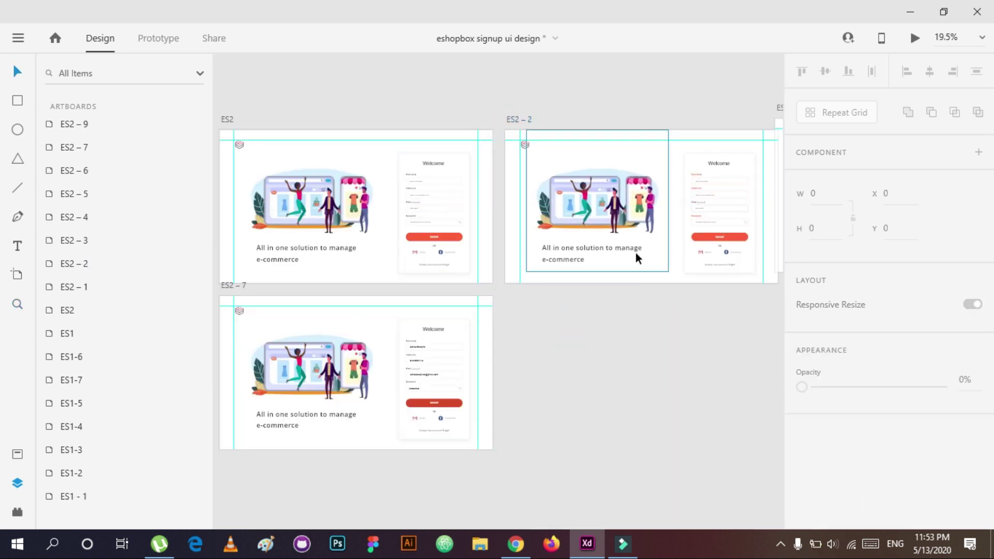
{"action": "left_click", "coordinate": [490, 240]}
{"action": "left_click", "coordinate": [158, 38]}
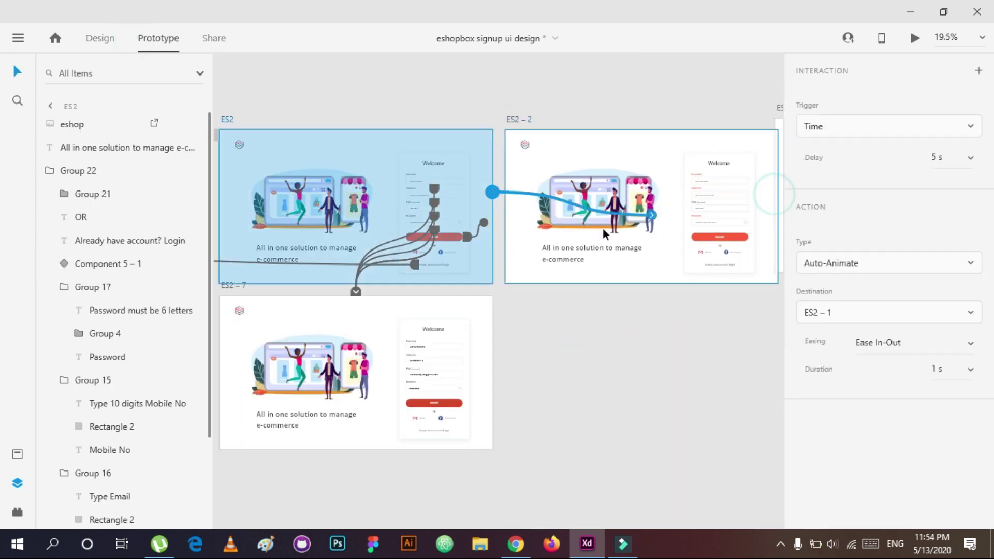
{"action": "left_click_drag", "start_coordinate": [603, 228], "coordinate": [544, 234]}
{"action": "left_click", "coordinate": [582, 317]}
Step: Link ES2–2 to ES2–9 and ES2–9 back to ES2–1, then save the document
{"action": "left_click", "coordinate": [768, 223]}
{"action": "left_click_drag", "start_coordinate": [777, 193], "coordinate": [774, 375]}
{"action": "left_click_drag", "start_coordinate": [715, 396], "coordinate": [341, 399]}
{"action": "left_click", "coordinate": [460, 451]}
{"action": "left_click_drag", "start_coordinate": [599, 364], "coordinate": [579, 265]}
{"action": "left_click", "coordinate": [18, 38]}
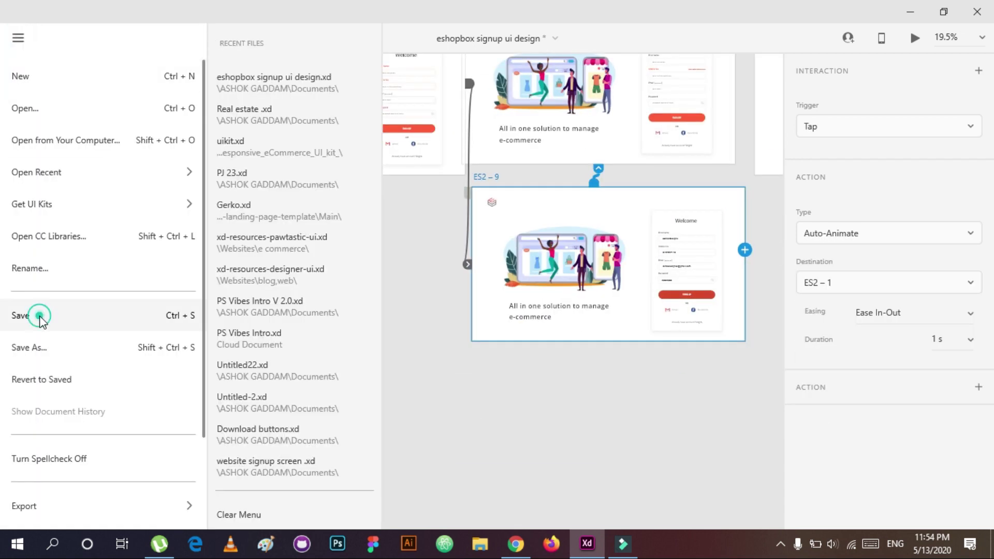
{"action": "left_click", "coordinate": [38, 316]}
Step: Duplicate the artboard as ES2–10 and edit its mobile number text
{"action": "key", "text": "ctrl+1"}
{"action": "scroll", "coordinate": [365, 299], "scroll_direction": "down", "scroll_amount": 1}
{"action": "scroll", "coordinate": [532, 211], "scroll_direction": "up", "scroll_amount": 1}
{"action": "key", "text": "ctrl+d"}
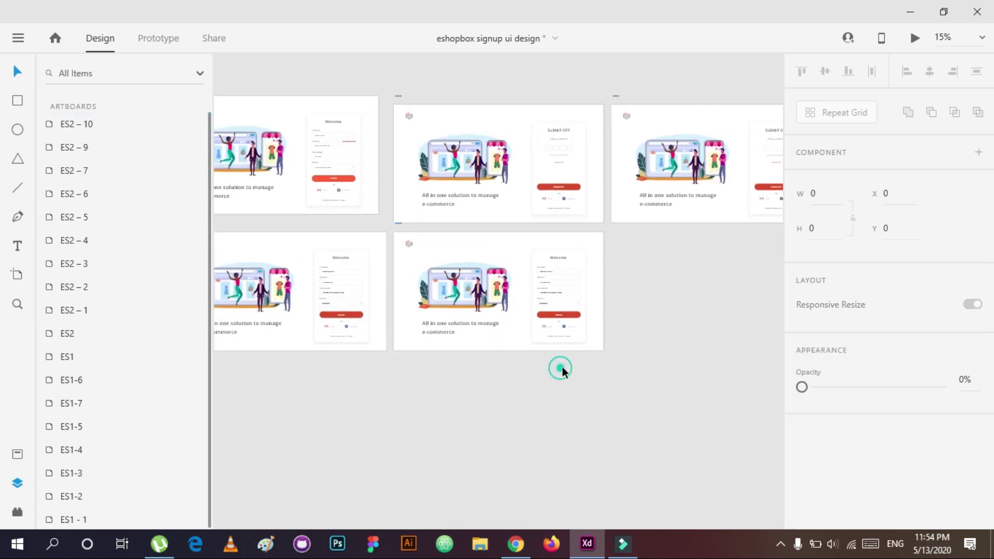
{"action": "scroll", "coordinate": [562, 368], "scroll_direction": "up", "scroll_amount": 5}
{"action": "double_click", "coordinate": [568, 330]}
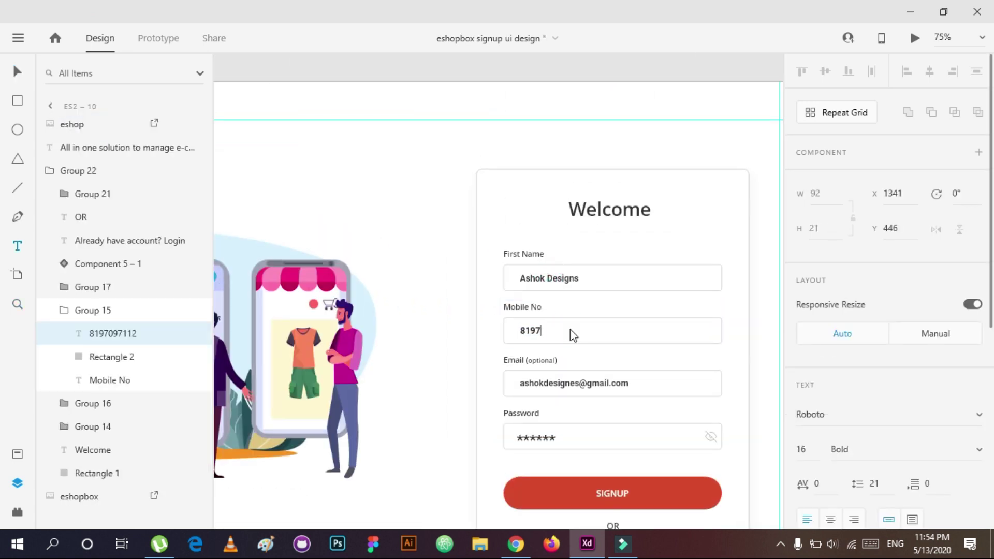
{"action": "type", "text": "122154"}
{"action": "key", "text": "Escape"}
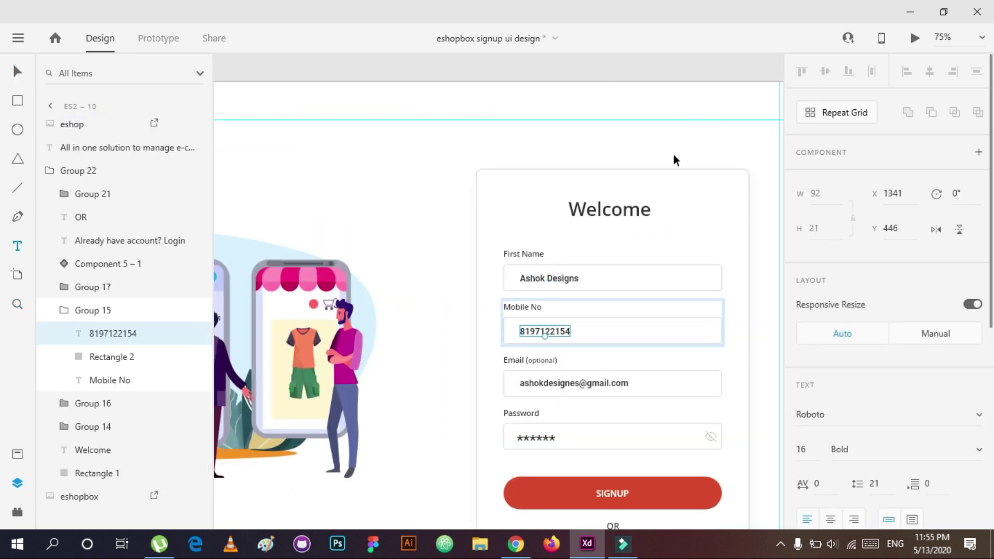
{"action": "scroll", "coordinate": [563, 280], "scroll_direction": "down", "scroll_amount": 5}
{"action": "key", "text": "ctrl+2"}
{"action": "left_click", "coordinate": [612, 208]}
Step: Link the welcome form's SIGNUP button, in its hover state, to screen ES2–7
{"action": "scroll", "coordinate": [591, 181], "scroll_direction": "up", "scroll_amount": 3}
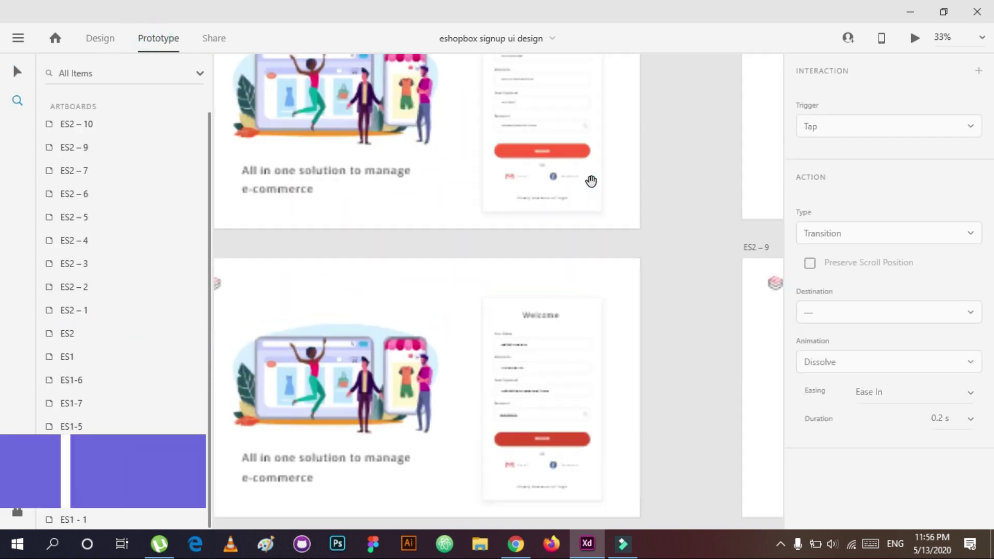
{"action": "left_click", "coordinate": [604, 226]}
{"action": "left_click", "coordinate": [89, 261]}
{"action": "left_click", "coordinate": [844, 122]}
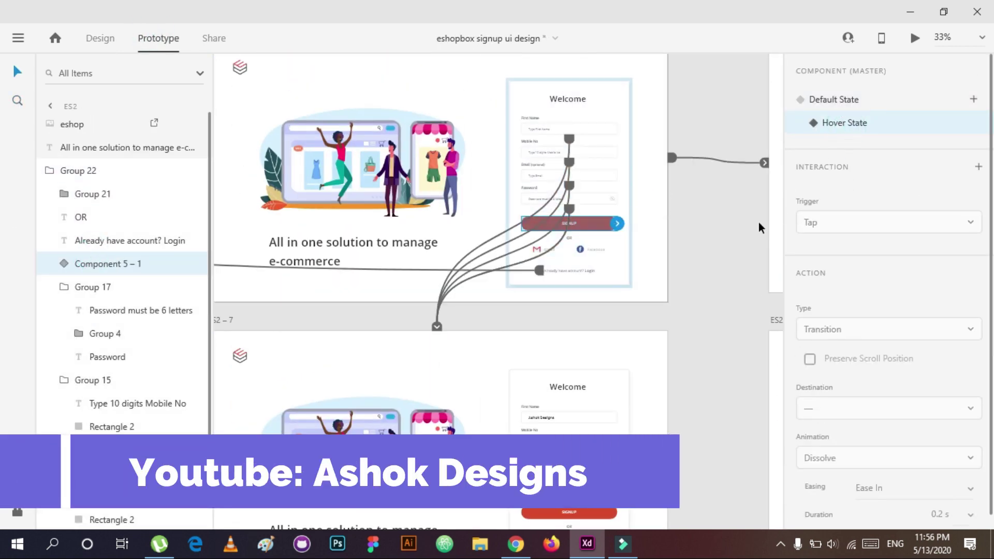
{"action": "left_click_drag", "start_coordinate": [617, 223], "coordinate": [626, 386]}
{"action": "scroll", "coordinate": [692, 380], "scroll_direction": "down", "scroll_amount": 2}
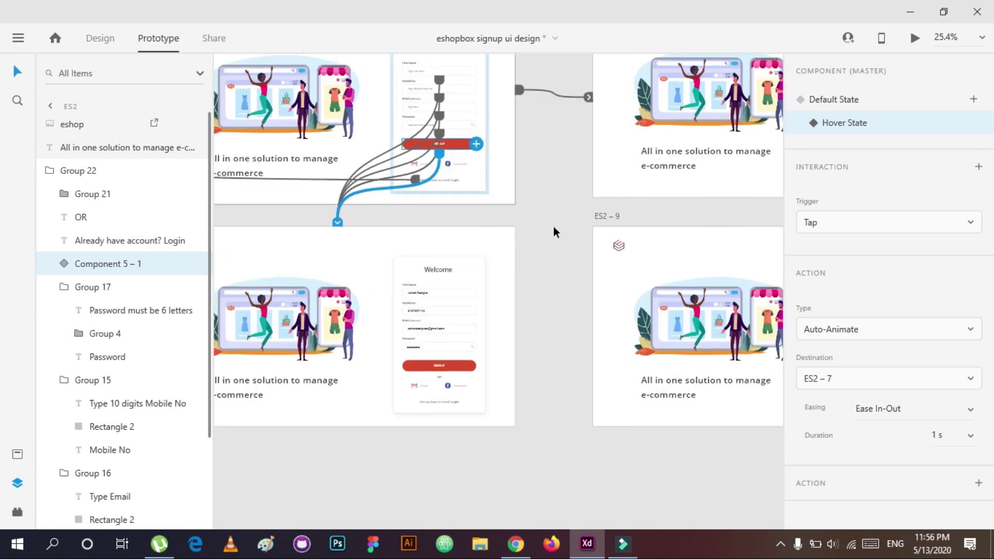
{"action": "left_click", "coordinate": [448, 296]}
{"action": "left_click", "coordinate": [532, 355]}
{"action": "left_click", "coordinate": [434, 369]}
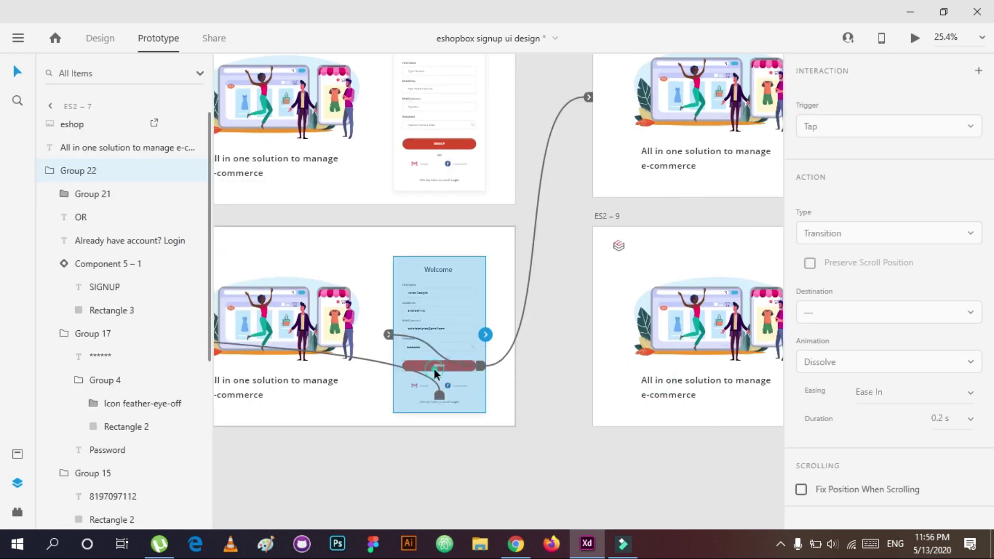
{"action": "left_click", "coordinate": [120, 264]}
{"action": "left_click_drag", "start_coordinate": [121, 276], "coordinate": [683, 211]}
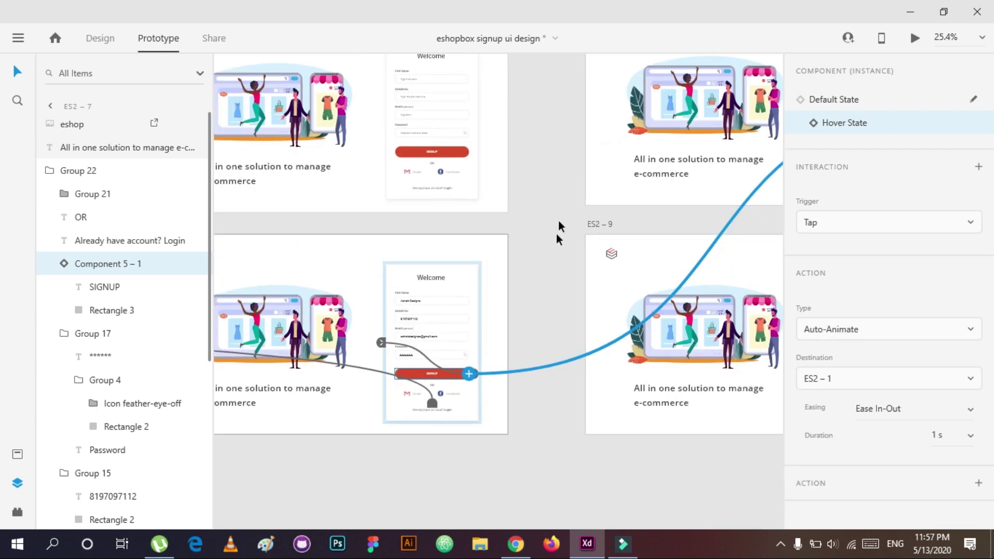
Step: Link the form, email and first name fields to screen ES2–9
{"action": "left_click", "coordinate": [422, 409]}
{"action": "left_click", "coordinate": [404, 439]}
{"action": "scroll", "coordinate": [413, 459], "scroll_direction": "right", "scroll_amount": 10}
{"action": "left_click_drag", "start_coordinate": [591, 157], "coordinate": [573, 323]}
{"action": "left_click", "coordinate": [620, 143]}
{"action": "left_click_drag", "start_coordinate": [613, 143], "coordinate": [518, 310]}
{"action": "left_click", "coordinate": [579, 127]}
{"action": "left_click", "coordinate": [580, 109]}
{"action": "left_click_drag", "start_coordinate": [612, 107], "coordinate": [543, 295]}
Step: Link ES2–9's SIGNUP button to the top-right screen and give the Login text a destination artboard
{"action": "double_click", "coordinate": [600, 413]}
{"action": "left_click_drag", "start_coordinate": [612, 412], "coordinate": [714, 211]}
{"action": "left_click_drag", "start_coordinate": [670, 399], "coordinate": [532, 427]}
{"action": "left_click", "coordinate": [438, 474]}
{"action": "left_click", "coordinate": [978, 70]}
{"action": "left_click", "coordinate": [901, 282]}
{"action": "scroll", "coordinate": [855, 418], "scroll_direction": "down", "scroll_amount": 5}
{"action": "scroll", "coordinate": [857, 414], "scroll_direction": "up", "scroll_amount": 3}
{"action": "left_click", "coordinate": [823, 326]}
Step: Inspect ES2–10 and ES2–9, selecting the SIGNUP button component on ES2–9
{"action": "left_click", "coordinate": [699, 337]}
{"action": "left_click", "coordinate": [452, 476]}
{"action": "left_click", "coordinate": [449, 471]}
{"action": "left_click", "coordinate": [604, 496]}
{"action": "scroll", "coordinate": [403, 405], "scroll_direction": "right", "scroll_amount": 3}
{"action": "left_click", "coordinate": [421, 424]}
{"action": "left_click", "coordinate": [368, 442]}
{"action": "double_click", "coordinate": [367, 441]}
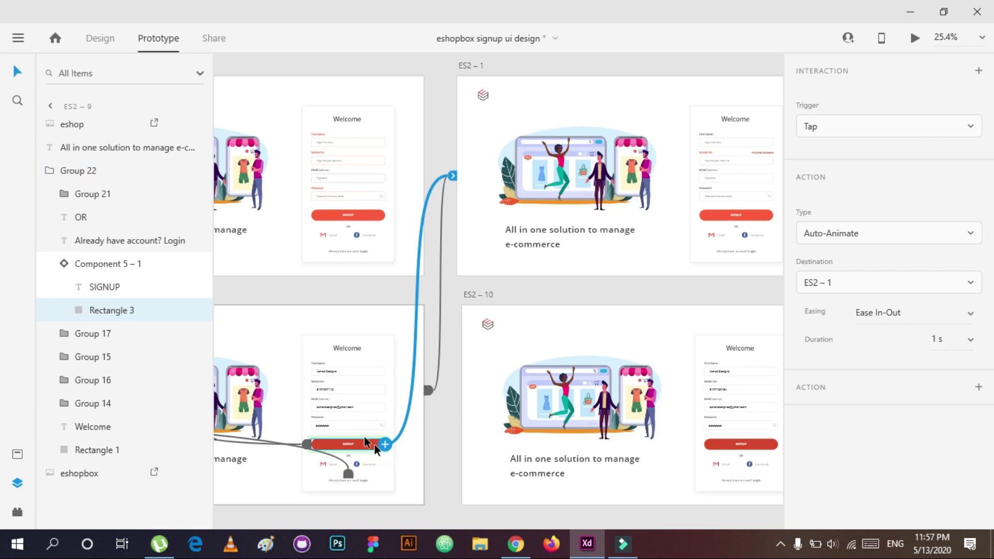
{"action": "key", "text": "Escape"}
Step: Link artboard ES2–1 and its password field to screen ES2–10
{"action": "left_click", "coordinate": [652, 289]}
{"action": "left_click_drag", "start_coordinate": [653, 288], "coordinate": [490, 293]}
{"action": "left_click", "coordinate": [636, 253]}
{"action": "left_click_drag", "start_coordinate": [651, 167], "coordinate": [684, 253]}
{"action": "left_click", "coordinate": [573, 200]}
{"action": "left_click_drag", "start_coordinate": [610, 199], "coordinate": [557, 334]}
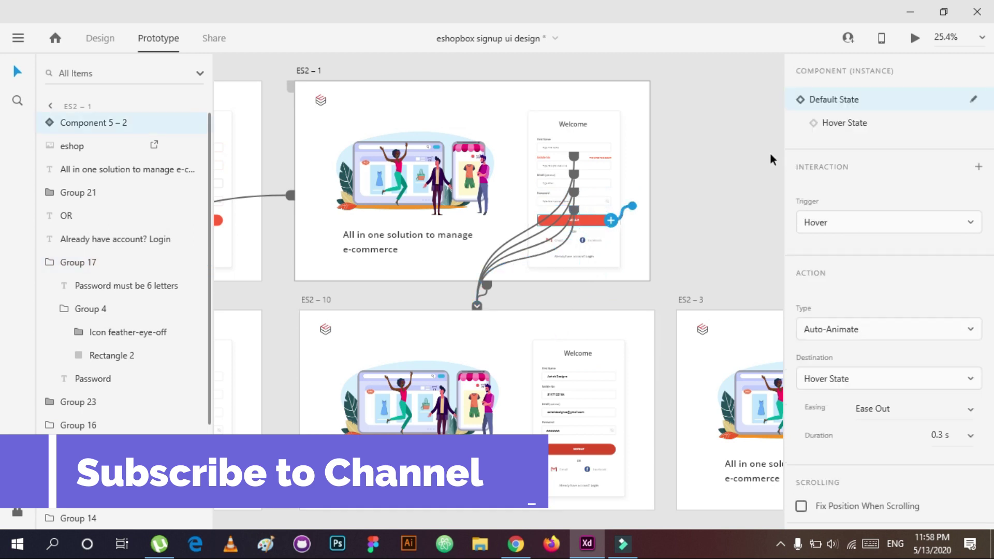
Step: Move the hover-state button's link from ES2–7 to artboard ES2–10
{"action": "left_click", "coordinate": [815, 130]}
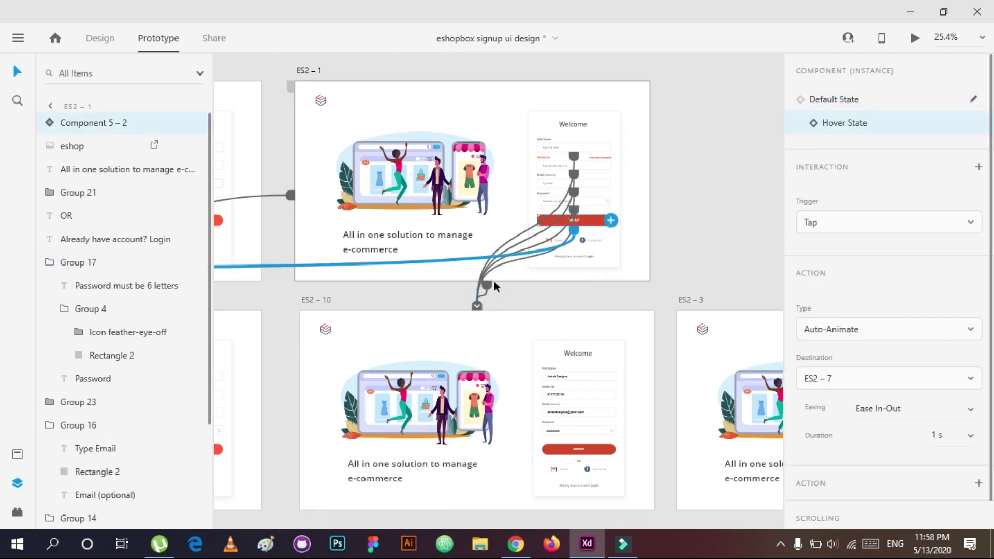
{"action": "scroll", "coordinate": [450, 288], "scroll_direction": "down", "scroll_amount": 2}
{"action": "left_click_drag", "start_coordinate": [240, 284], "coordinate": [605, 230]}
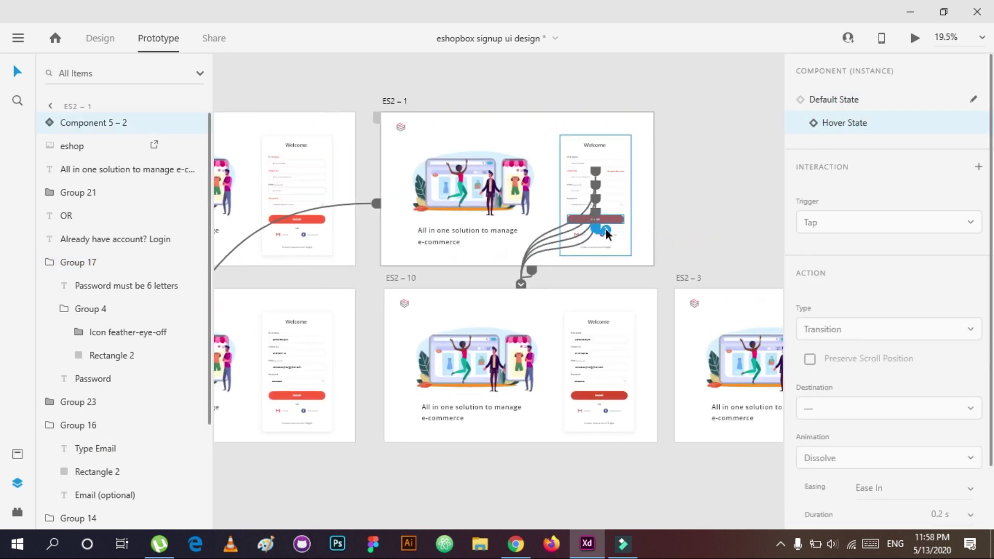
{"action": "left_click_drag", "start_coordinate": [617, 288], "coordinate": [614, 297]}
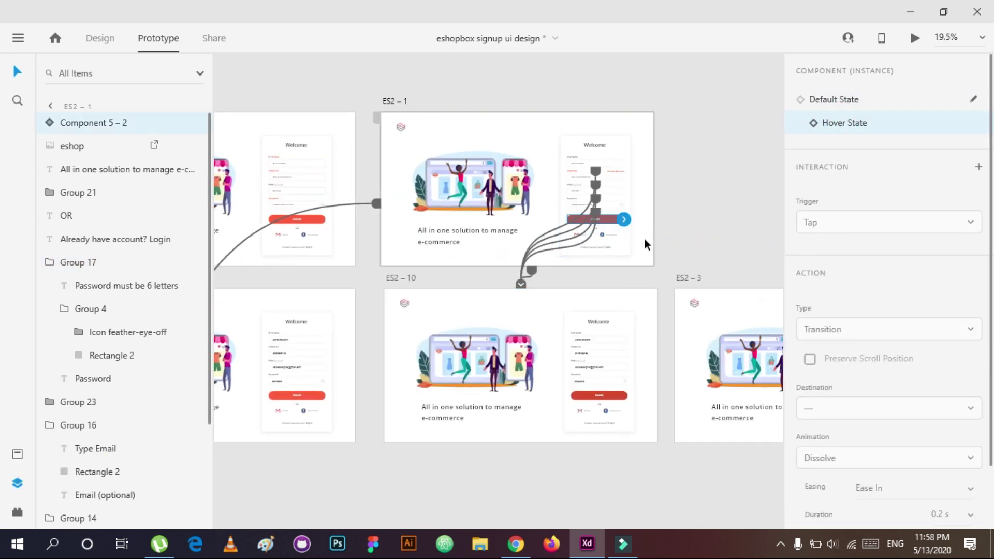
{"action": "left_click", "coordinate": [649, 243]}
Step: Link artboard ES2–10 itself, rather than its SIGNUP button, to ES2–3
{"action": "left_click", "coordinate": [610, 364]}
{"action": "double_click", "coordinate": [623, 393]}
{"action": "left_click", "coordinate": [149, 274]}
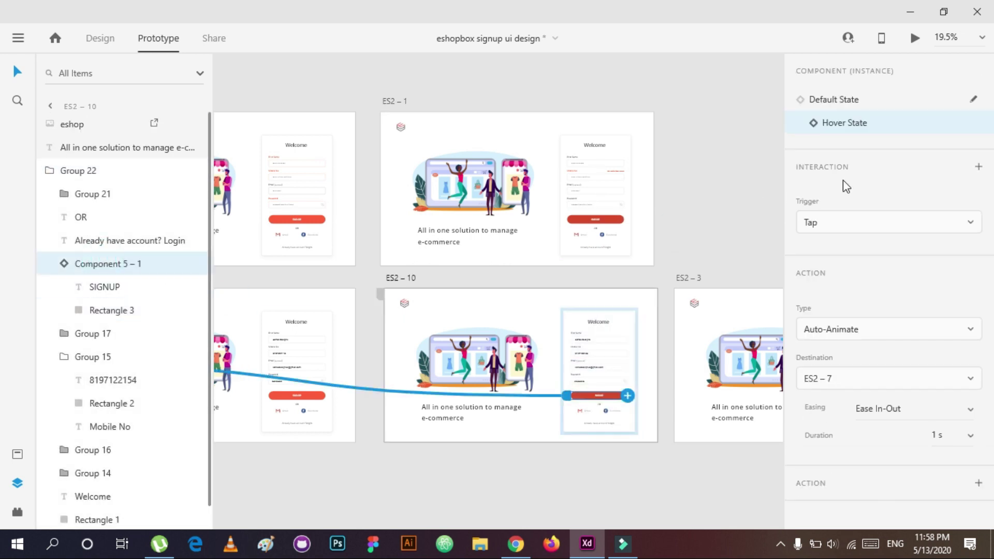
{"action": "left_click_drag", "start_coordinate": [606, 345], "coordinate": [640, 356]}
{"action": "key", "text": "ctrl+z"}
{"action": "key", "text": "ctrl+z"}
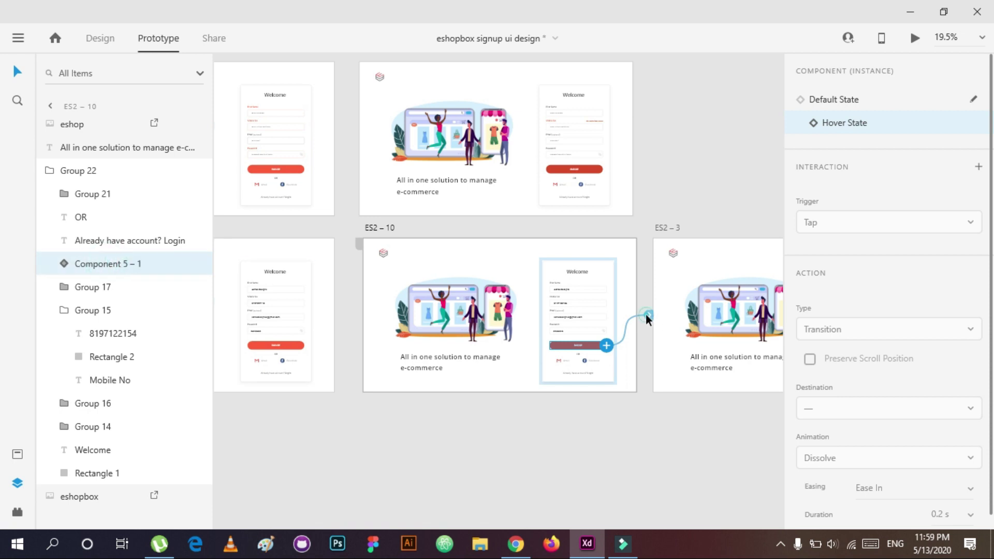
{"action": "left_click_drag", "start_coordinate": [646, 315], "coordinate": [679, 322]}
{"action": "left_click_drag", "start_coordinate": [649, 408], "coordinate": [614, 368]}
{"action": "left_click_drag", "start_coordinate": [636, 300], "coordinate": [691, 297]}
Step: Switch ES2–10 and ES2–1 to Time triggers and set the 5-second delay
{"action": "left_click", "coordinate": [970, 126]}
{"action": "left_click", "coordinate": [924, 192]}
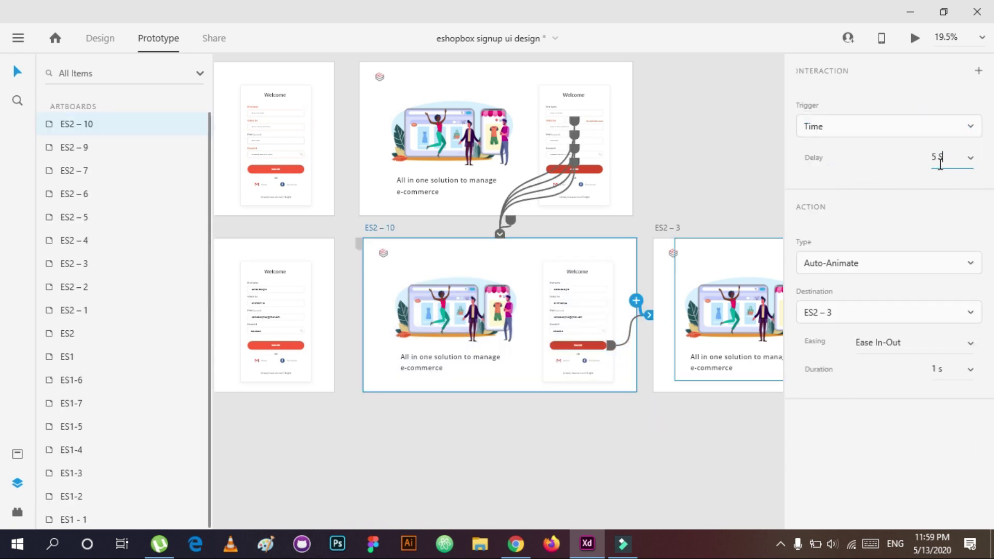
{"action": "left_click", "coordinate": [672, 159]}
{"action": "left_click", "coordinate": [506, 204]}
{"action": "left_click", "coordinate": [510, 220]}
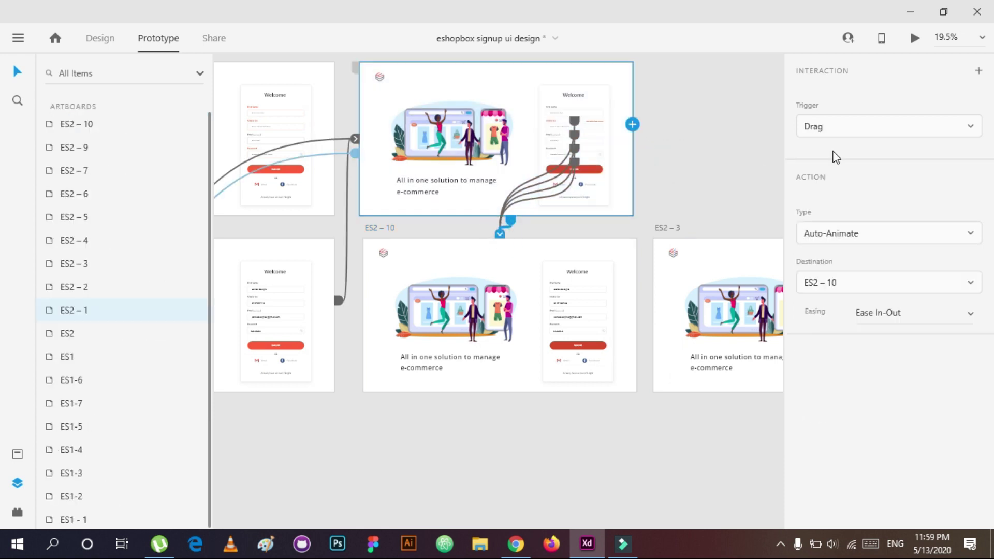
{"action": "left_click", "coordinate": [902, 129]}
{"action": "left_click", "coordinate": [864, 145]}
Step: Give ES2–9 and the next artboard Time triggers with a delay
{"action": "left_click", "coordinate": [698, 165]}
{"action": "scroll", "coordinate": [424, 243], "scroll_direction": "left", "scroll_amount": 2}
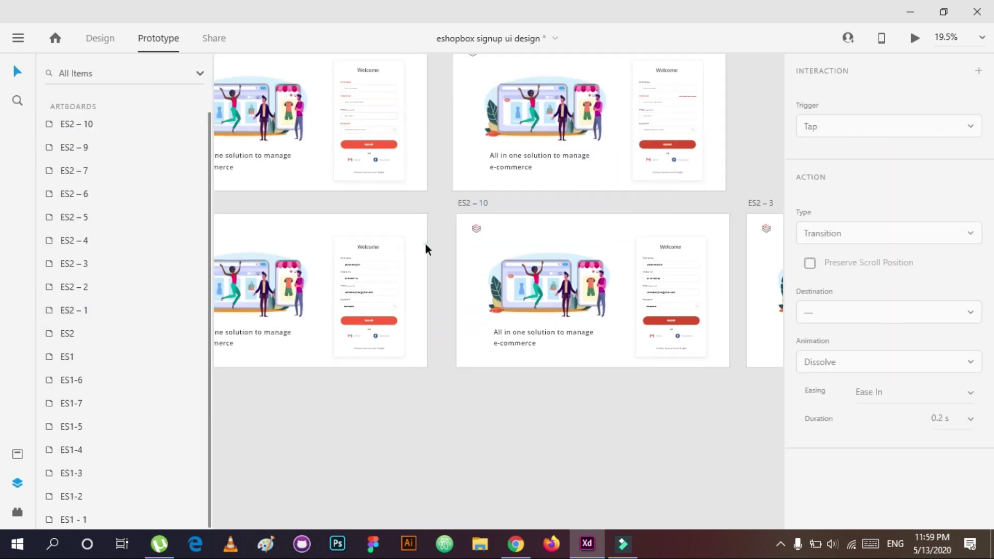
{"action": "left_click", "coordinate": [424, 246]}
{"action": "left_click", "coordinate": [839, 129]}
{"action": "left_click", "coordinate": [834, 153]}
{"action": "left_click", "coordinate": [836, 129]}
{"action": "left_click", "coordinate": [838, 156]}
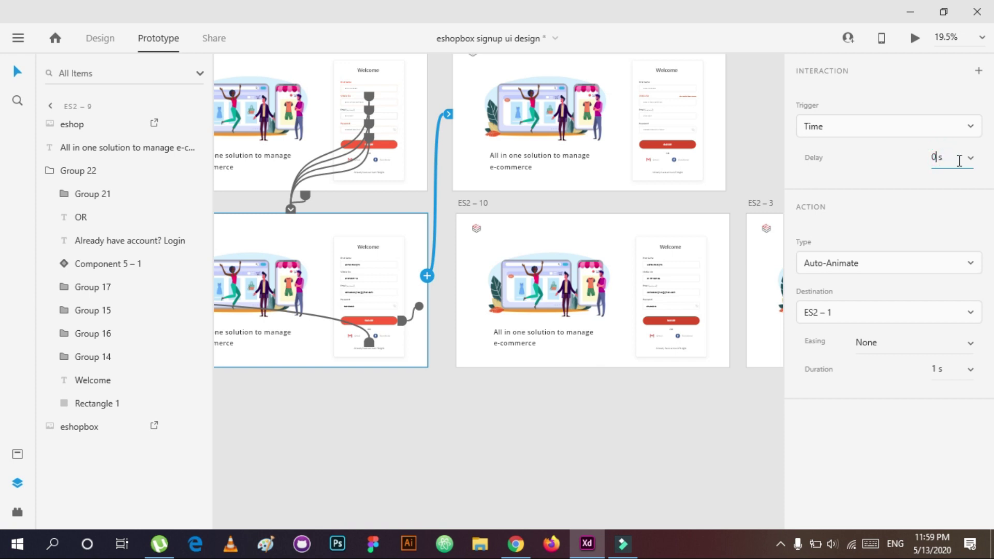
{"action": "left_click", "coordinate": [399, 182]}
{"action": "left_click", "coordinate": [838, 128]}
{"action": "left_click", "coordinate": [818, 173]}
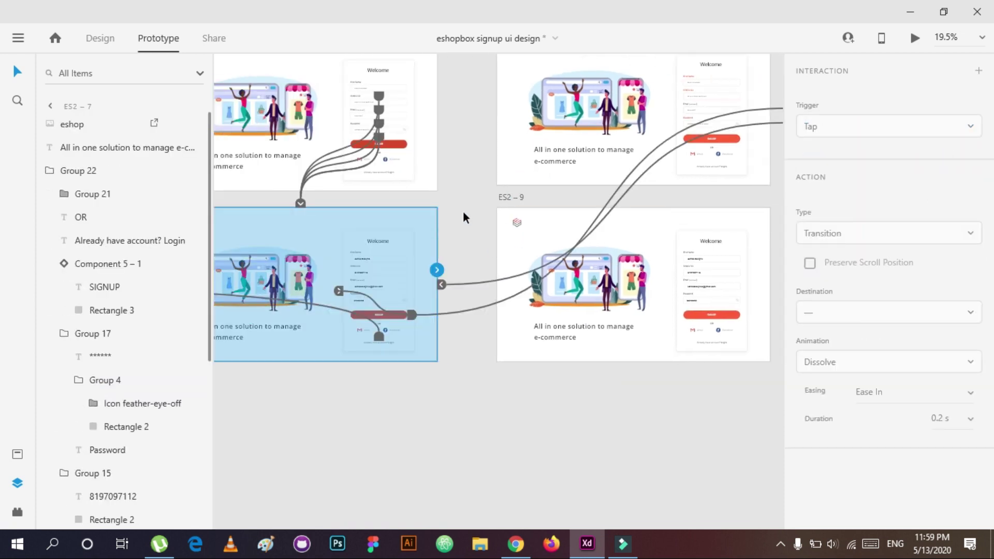
Step: Link ES2–7 to ES2–1 so it advances after 5 seconds
{"action": "left_click", "coordinate": [441, 284]}
{"action": "left_click", "coordinate": [424, 294]}
{"action": "left_click_drag", "start_coordinate": [436, 270], "coordinate": [713, 257]}
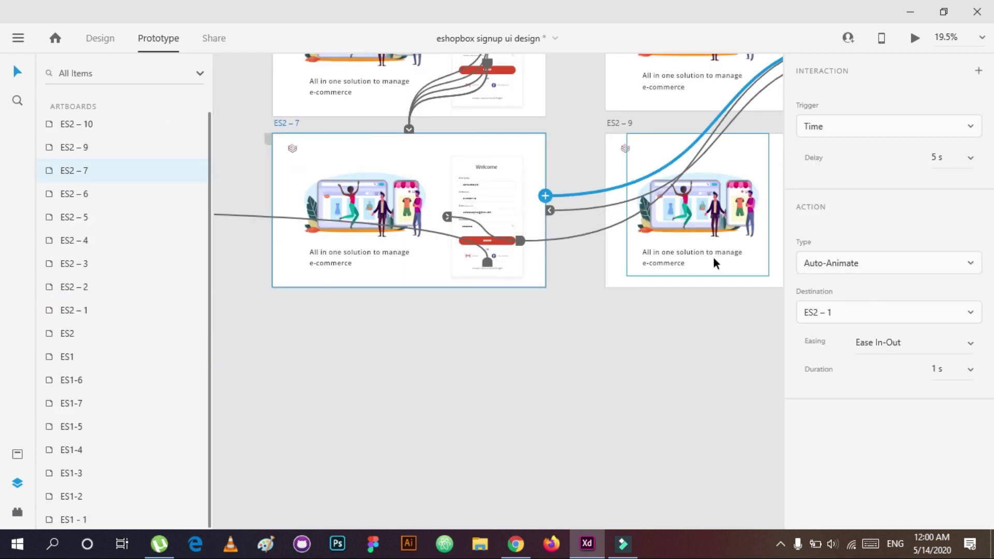
{"action": "left_click", "coordinate": [496, 376]}
{"action": "left_click", "coordinate": [429, 187]}
{"action": "scroll", "coordinate": [430, 207], "scroll_direction": "up", "scroll_amount": 2}
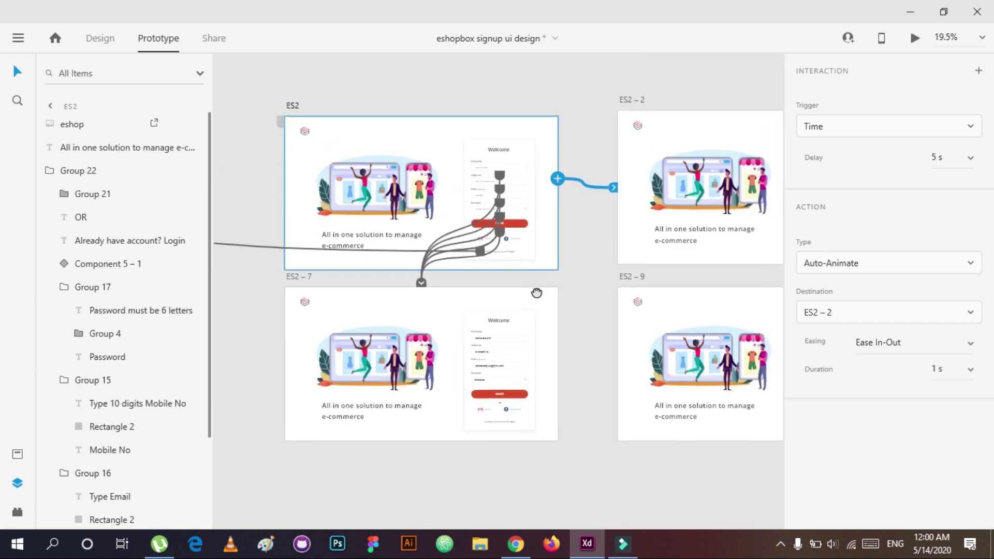
Step: Link the SUBMIT OTP button on the OTP screen to ES2–4
{"action": "left_click", "coordinate": [657, 490]}
{"action": "left_click_drag", "start_coordinate": [756, 471], "coordinate": [297, 449]}
{"action": "left_click", "coordinate": [599, 387]}
{"action": "left_click", "coordinate": [610, 404]}
{"action": "left_click_drag", "start_coordinate": [651, 415], "coordinate": [470, 415]}
{"action": "left_click", "coordinate": [696, 383]}
{"action": "scroll", "coordinate": [402, 424], "scroll_direction": "down", "scroll_amount": 3}
{"action": "left_click_drag", "start_coordinate": [588, 348], "coordinate": [659, 366]}
Step: Remove the old button link and link the OTP input boxes on ES2-4 to the next screen
{"action": "left_click_drag", "start_coordinate": [559, 330], "coordinate": [551, 354]}
{"action": "key", "text": "z"}
{"action": "left_click", "coordinate": [524, 326]}
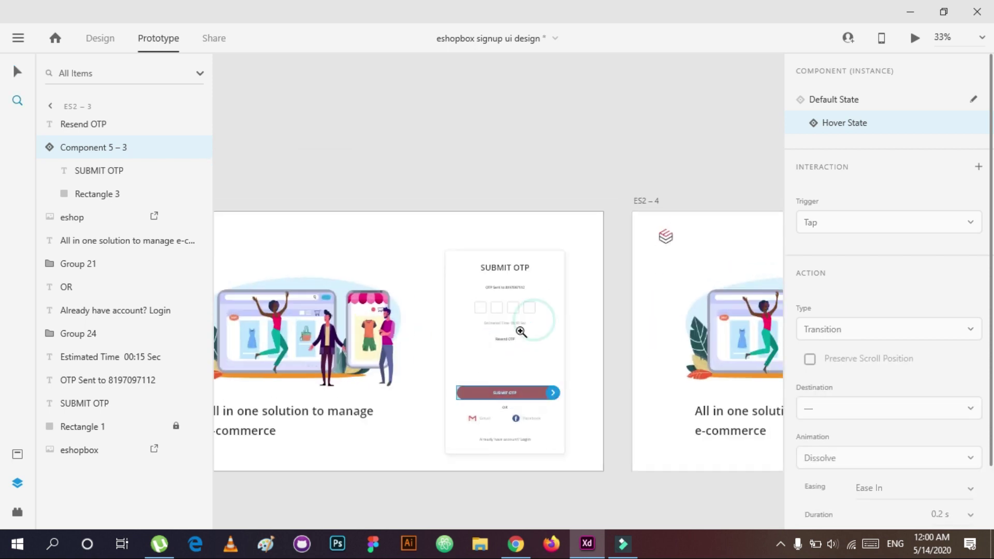
{"action": "left_click", "coordinate": [833, 99]}
{"action": "left_click", "coordinate": [529, 308]}
{"action": "left_click_drag", "start_coordinate": [539, 308], "coordinate": [624, 326]}
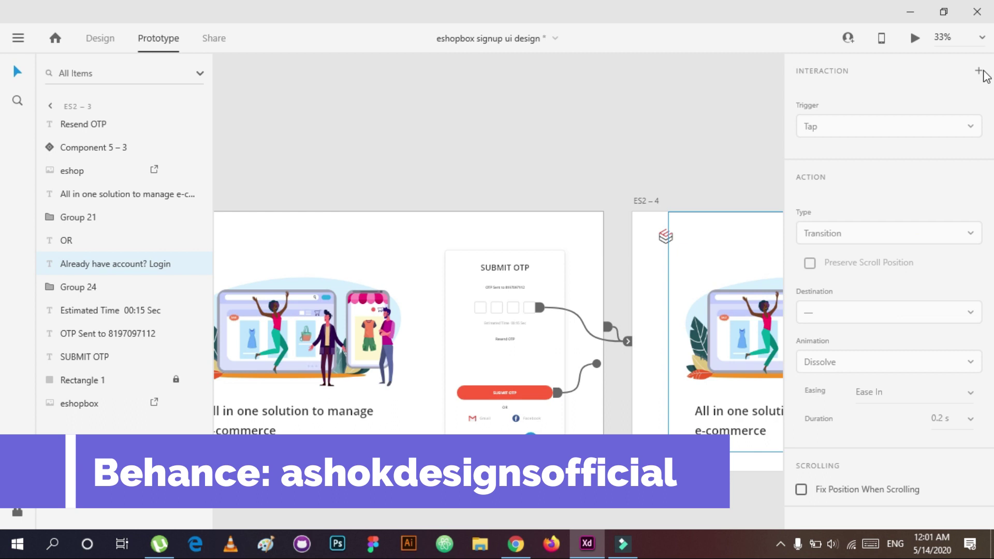
{"action": "left_click", "coordinate": [912, 303]}
{"action": "left_click", "coordinate": [880, 321]}
Step: Link the Resend OTP text to ES2-5
{"action": "scroll", "coordinate": [497, 332], "scroll_direction": "right", "scroll_amount": 8}
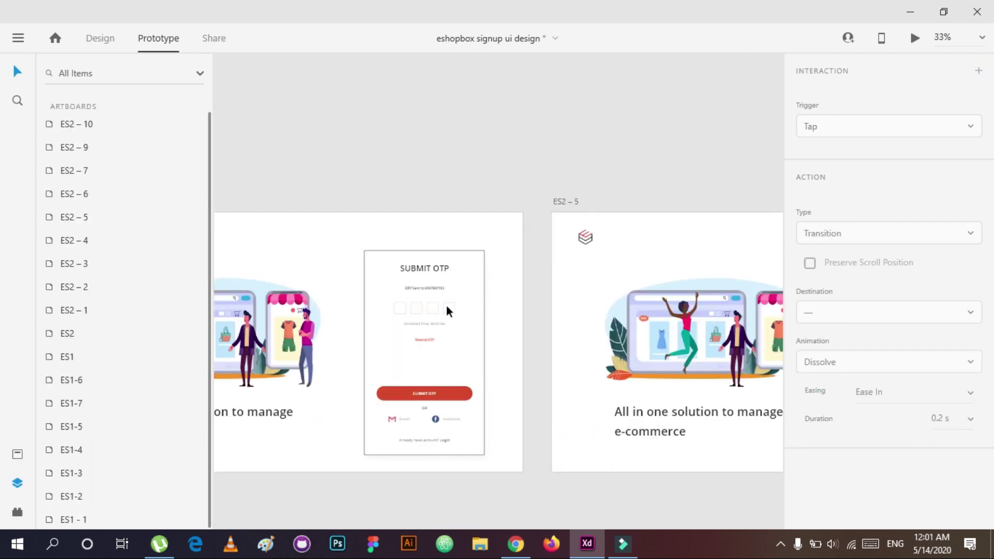
{"action": "left_click", "coordinate": [427, 335]}
{"action": "left_click", "coordinate": [427, 339]}
{"action": "left_click_drag", "start_coordinate": [437, 340], "coordinate": [634, 326]}
{"action": "scroll", "coordinate": [771, 352], "scroll_direction": "down", "scroll_amount": 3}
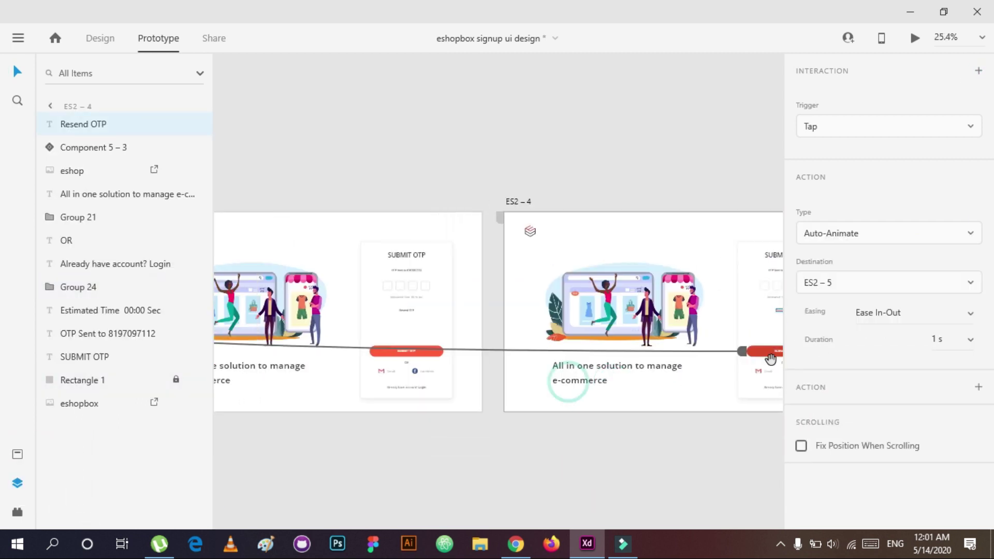
{"action": "key", "text": "ctrl+z"}
{"action": "scroll", "coordinate": [570, 310], "scroll_direction": "left", "scroll_amount": 5}
Step: Remove the SUBMIT OTP button's hover-state link on ES2-4, returning to its default state
{"action": "left_click", "coordinate": [593, 355]}
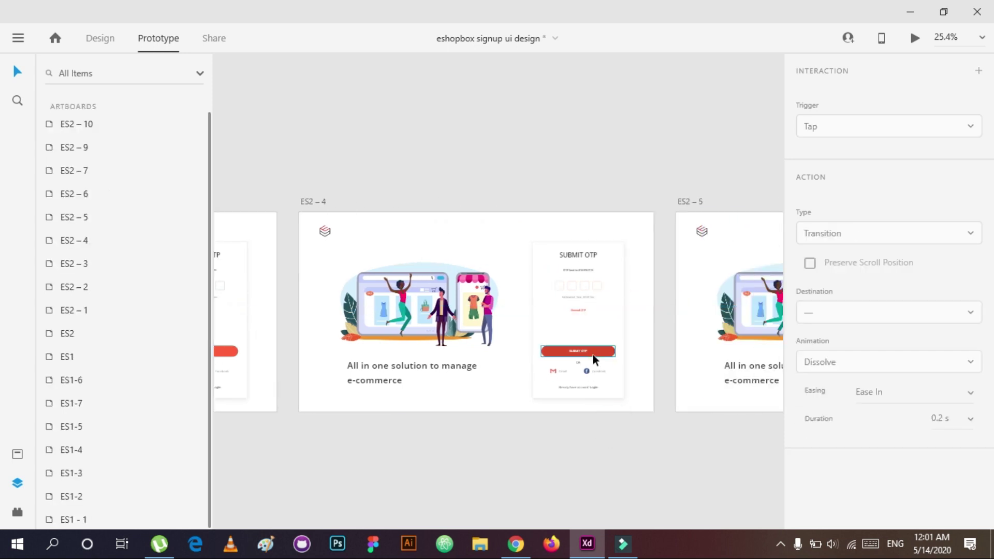
{"action": "scroll", "coordinate": [666, 411], "scroll_direction": "up", "scroll_amount": 4}
{"action": "scroll", "coordinate": [570, 372], "scroll_direction": "down", "scroll_amount": 1}
{"action": "left_click", "coordinate": [844, 122]}
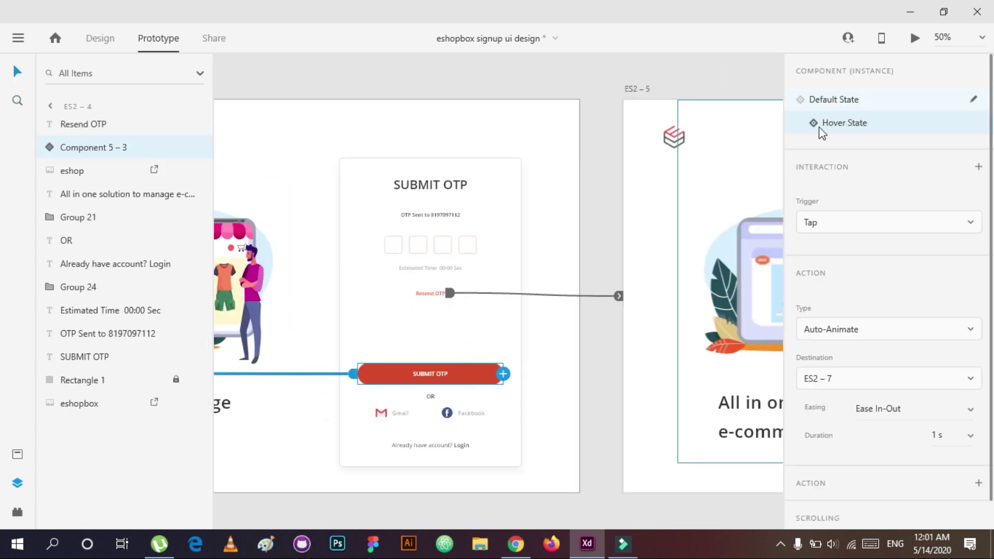
{"action": "scroll", "coordinate": [343, 387], "scroll_direction": "down", "scroll_amount": 3}
{"action": "scroll", "coordinate": [343, 387], "scroll_direction": "down", "scroll_amount": 3}
{"action": "left_click_drag", "start_coordinate": [688, 344], "coordinate": [344, 260]}
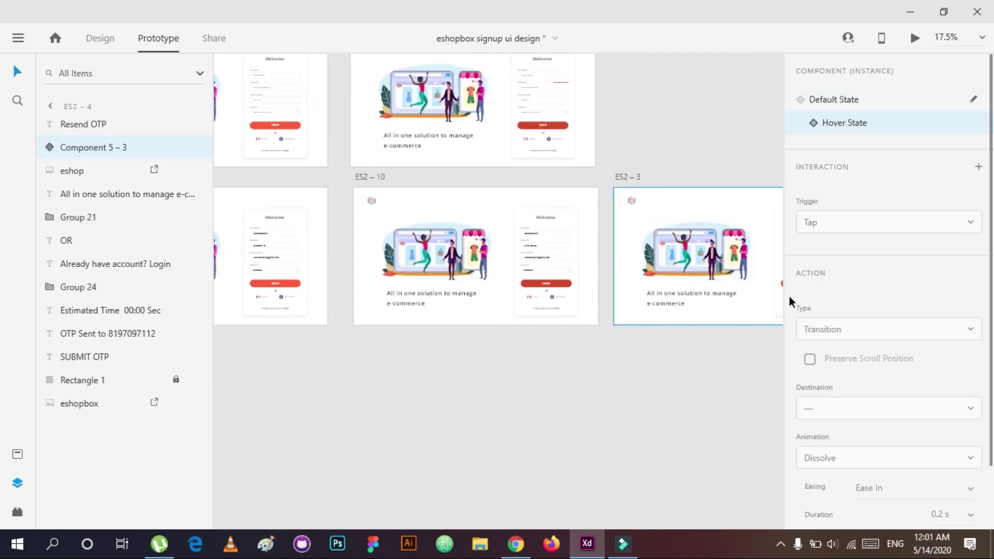
{"action": "scroll", "coordinate": [741, 289], "scroll_direction": "right", "scroll_amount": 3}
{"action": "scroll", "coordinate": [741, 289], "scroll_direction": "right", "scroll_amount": 2}
{"action": "left_click", "coordinate": [734, 333]}
{"action": "left_click", "coordinate": [553, 288]}
{"action": "left_click", "coordinate": [475, 353]}
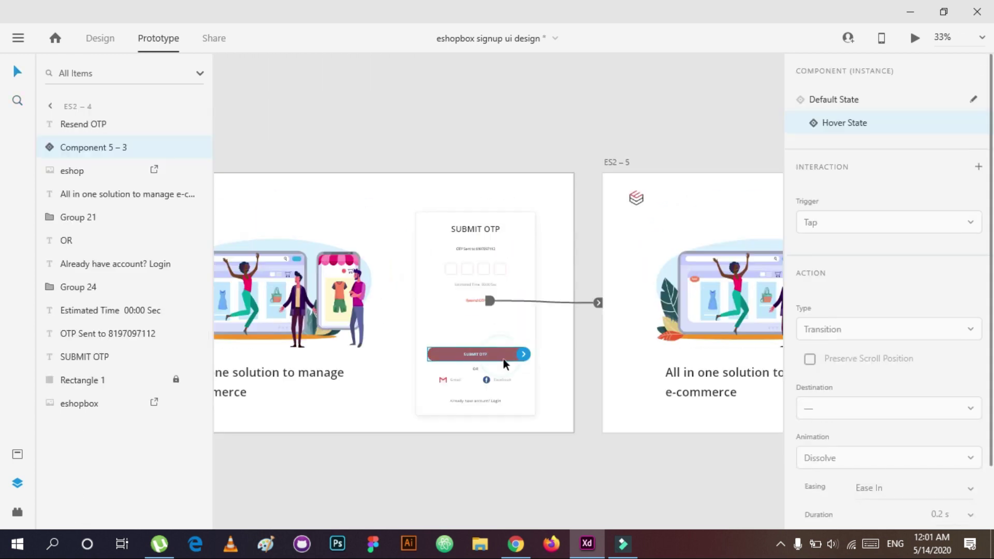
{"action": "left_click", "coordinate": [845, 101]}
Step: Link ES2-4's Login text back to ES1 and set a Time trigger advancing to ES2-5
{"action": "left_click", "coordinate": [478, 401]}
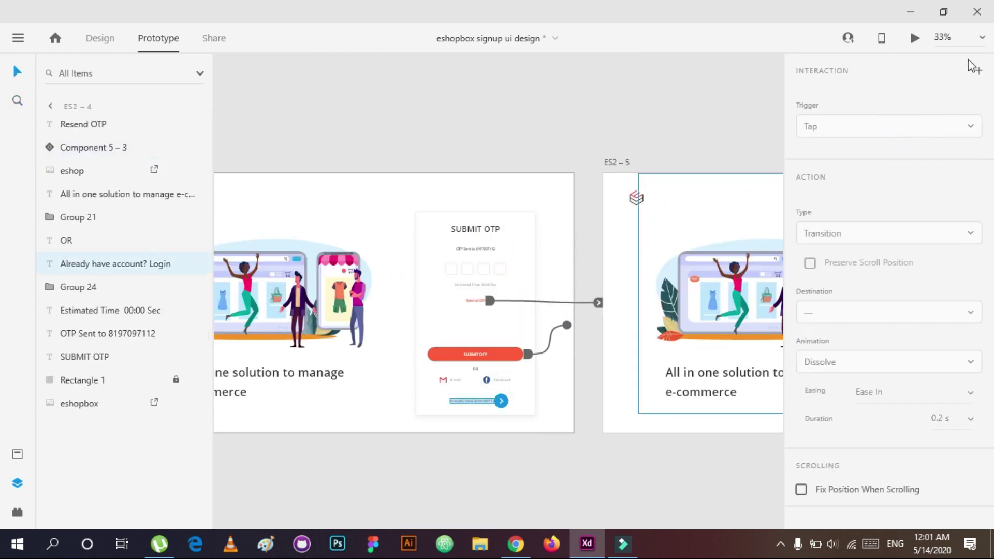
{"action": "left_click", "coordinate": [973, 68]}
{"action": "left_click", "coordinate": [883, 289]}
{"action": "left_click", "coordinate": [830, 398]}
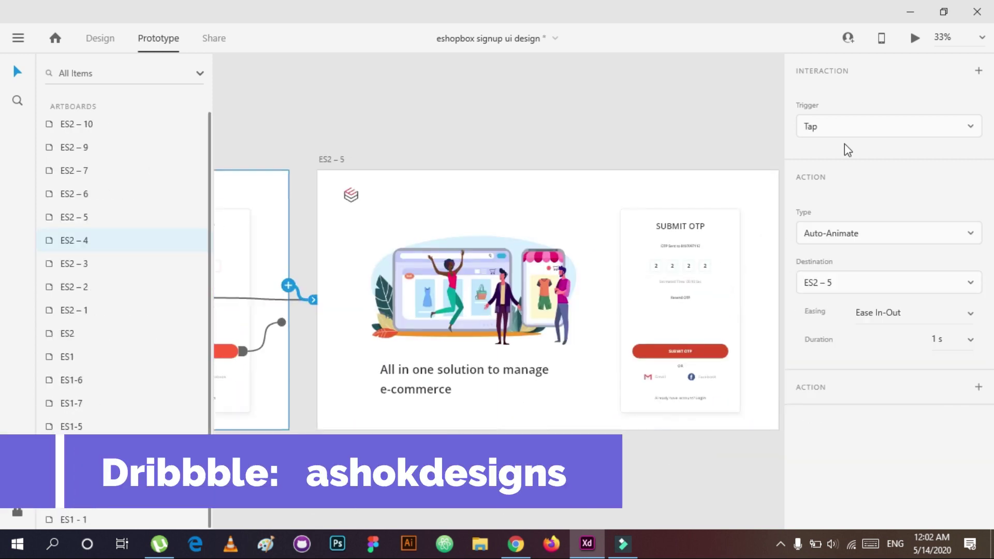
{"action": "left_click", "coordinate": [880, 126]}
{"action": "left_click", "coordinate": [838, 176]}
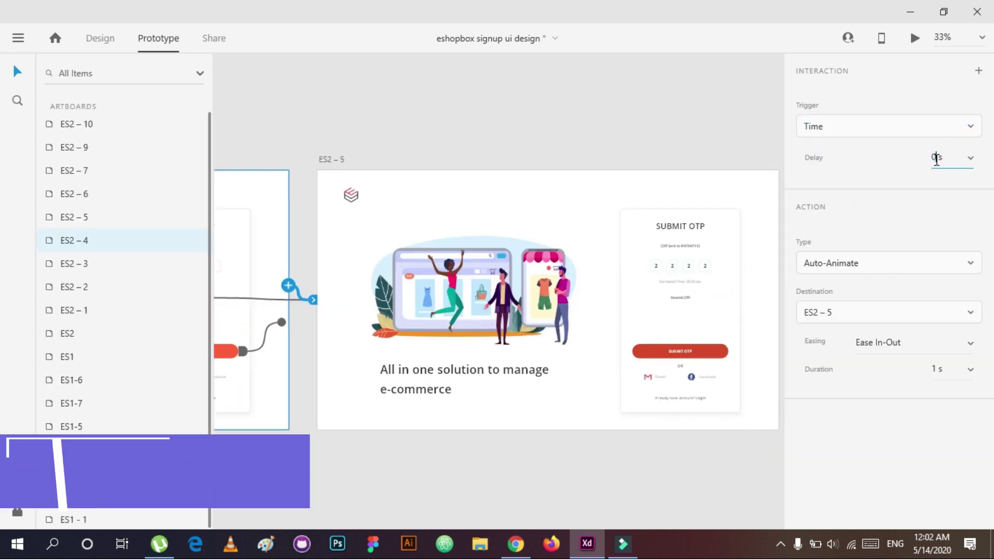
Step: Link the SUBMIT OTP button on ES2-5 to the congratulations screen ES2-6
{"action": "left_click", "coordinate": [271, 275]}
{"action": "left_click", "coordinate": [397, 380]}
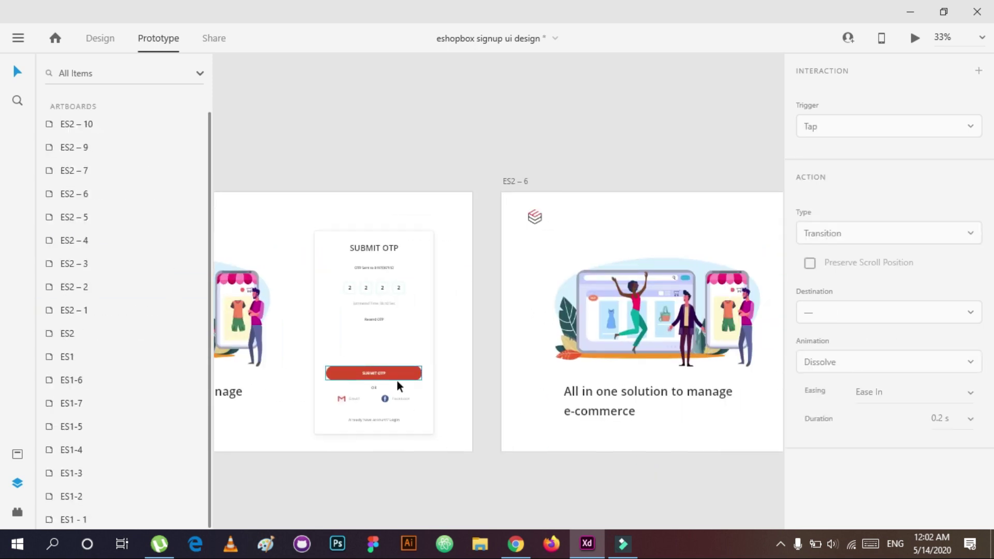
{"action": "left_click", "coordinate": [363, 398]}
{"action": "left_click", "coordinate": [374, 372]}
{"action": "left_click_drag", "start_coordinate": [426, 372], "coordinate": [611, 321]}
Step: Link ES2-5's 'Already have account? Login' text to ES1
{"action": "left_click", "coordinate": [374, 419]}
{"action": "left_click", "coordinate": [979, 71]}
{"action": "left_click", "coordinate": [817, 398]}
{"action": "key", "text": "Escape"}
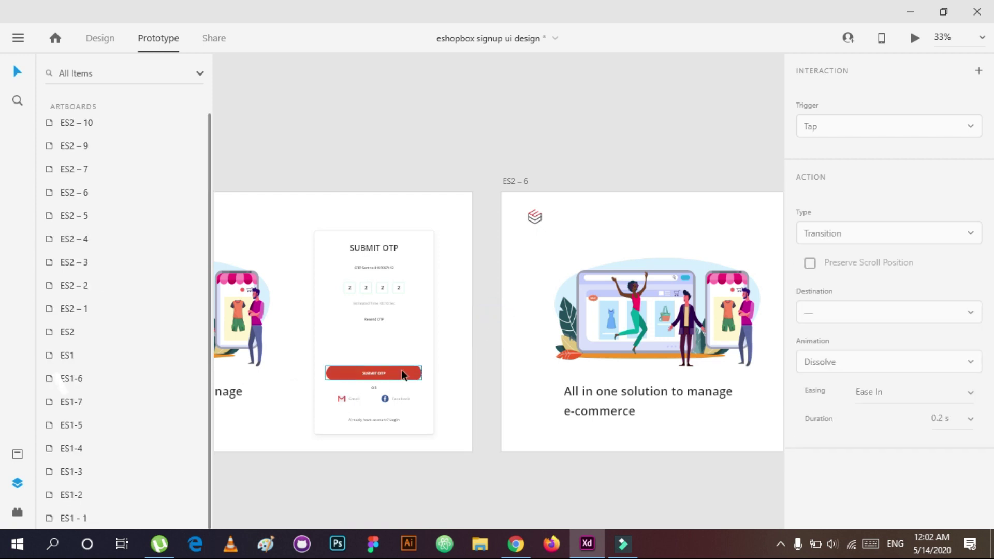
{"action": "left_click", "coordinate": [402, 370]}
{"action": "left_click", "coordinate": [653, 462]}
Step: Give the congratulations screen LOGIN button's hover state a tap Auto-Animate link to ES1
{"action": "left_click_drag", "start_coordinate": [653, 461], "coordinate": [443, 464]}
{"action": "left_click", "coordinate": [653, 407]}
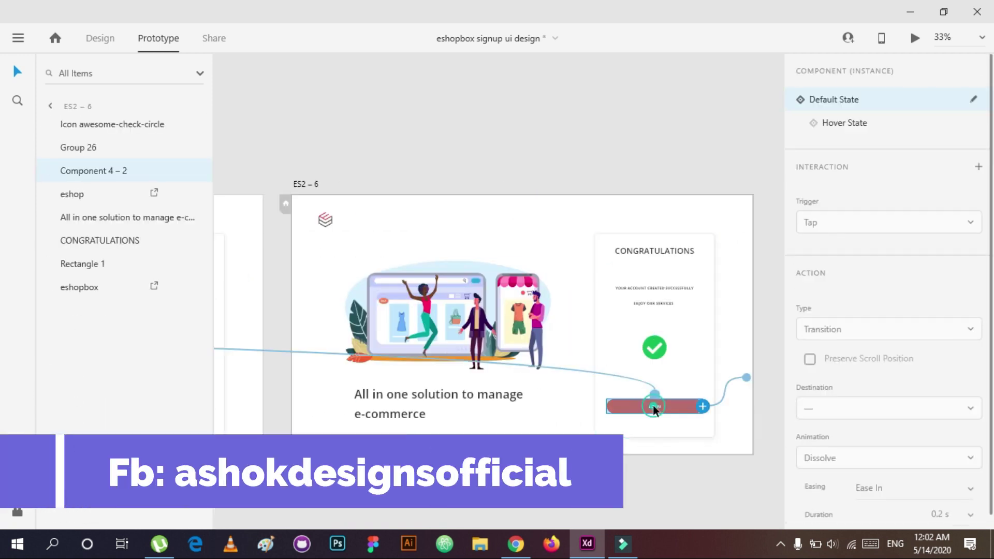
{"action": "left_click", "coordinate": [976, 166]}
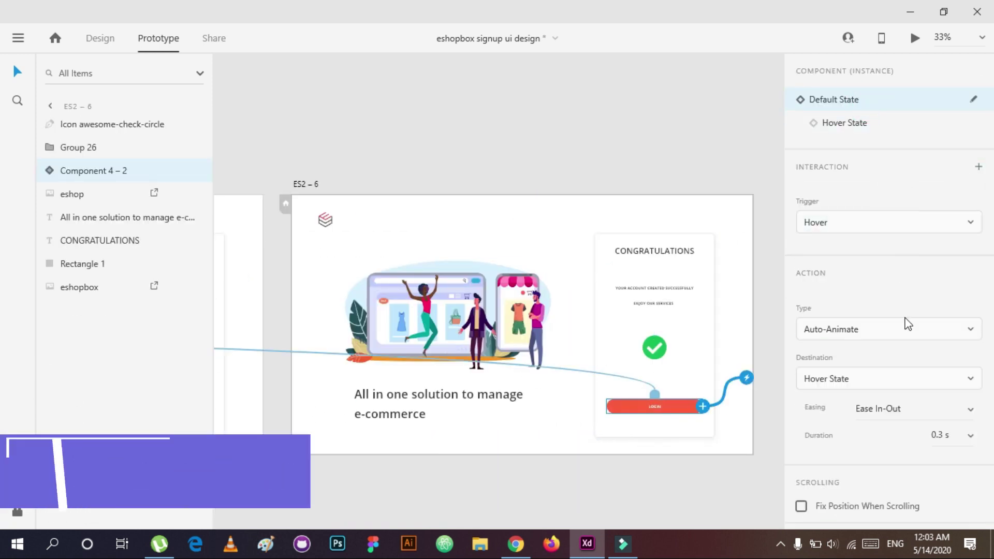
{"action": "left_click", "coordinate": [889, 120]}
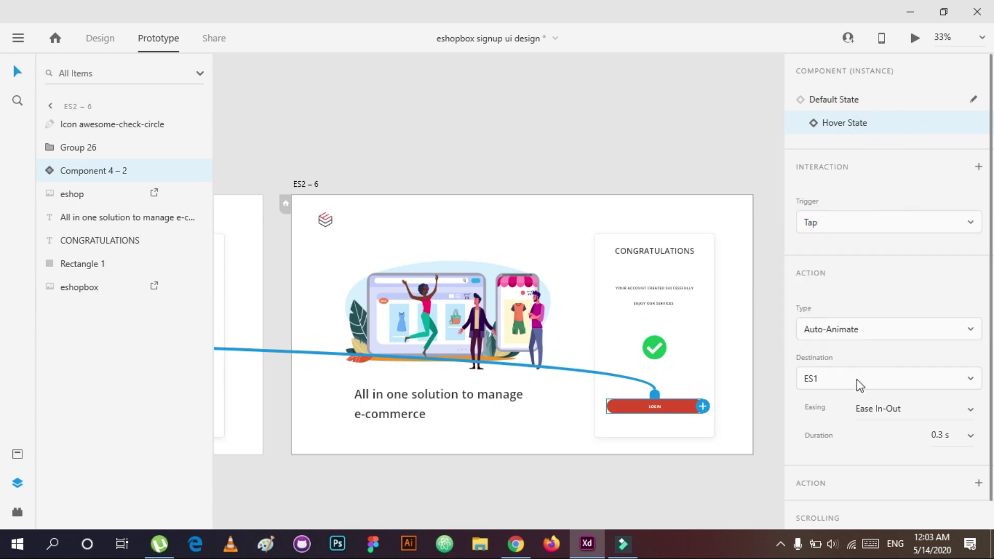
{"action": "left_click", "coordinate": [834, 99]}
Step: Zoom out to all artboards and select the HOMEPAGE artboard to start the preview
{"action": "key", "text": "ctrl+0"}
{"action": "left_click", "coordinate": [18, 38]}
{"action": "key", "text": "Escape"}
{"action": "left_click", "coordinate": [620, 337]}
{"action": "left_click", "coordinate": [351, 138]}
{"action": "left_click", "coordinate": [914, 37]}
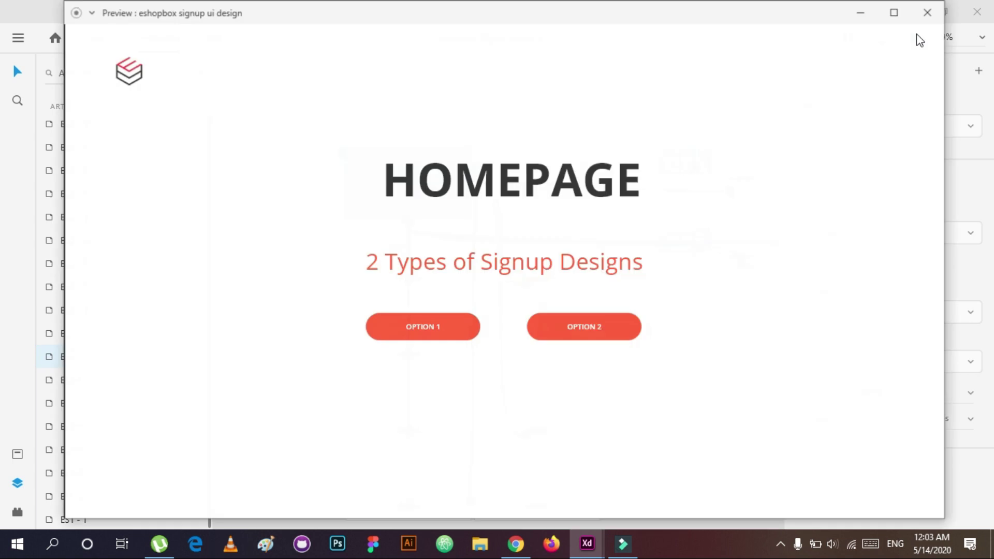
{"action": "left_click", "coordinate": [926, 13]}
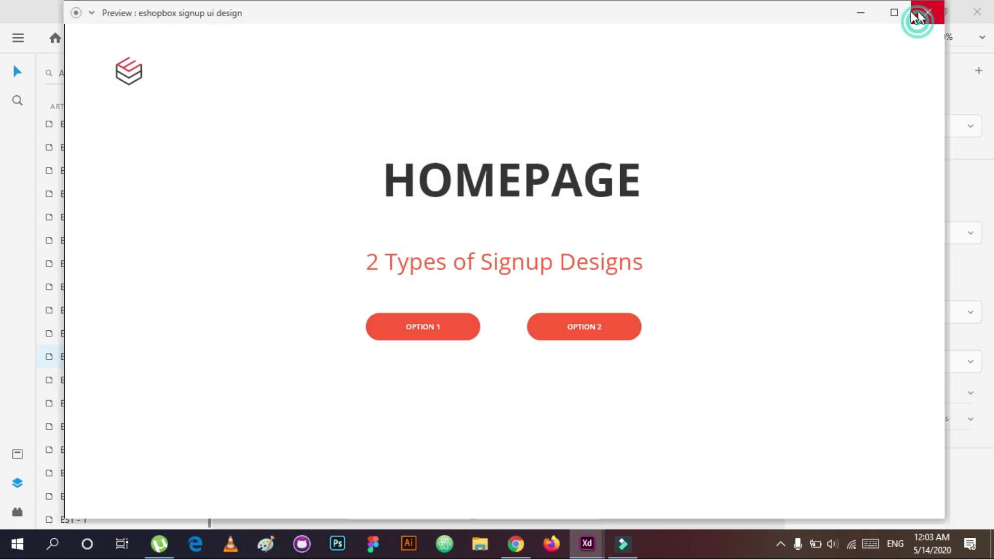
{"action": "left_click", "coordinate": [752, 181]}
{"action": "double_click", "coordinate": [592, 207]}
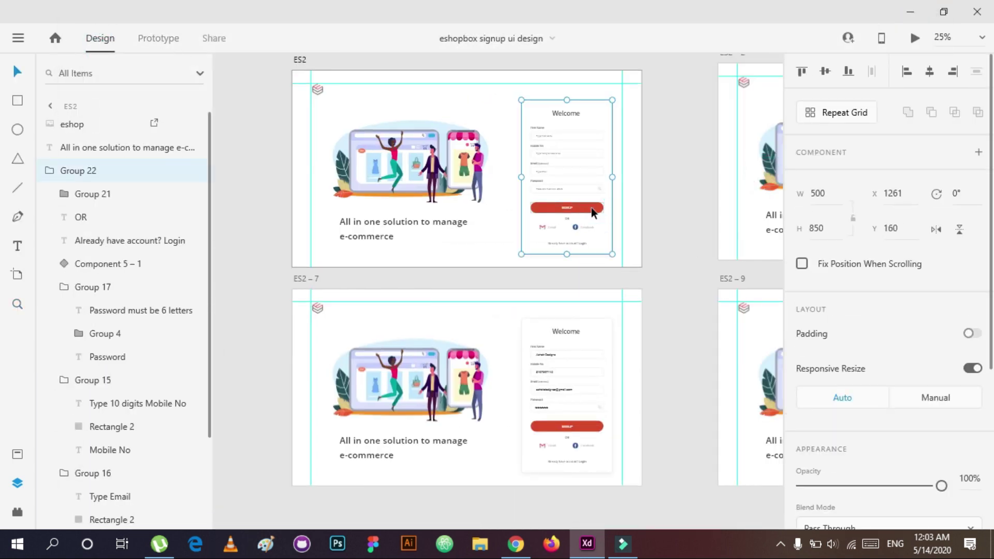
{"action": "double_click", "coordinate": [587, 429]}
{"action": "key", "text": "Escape"}
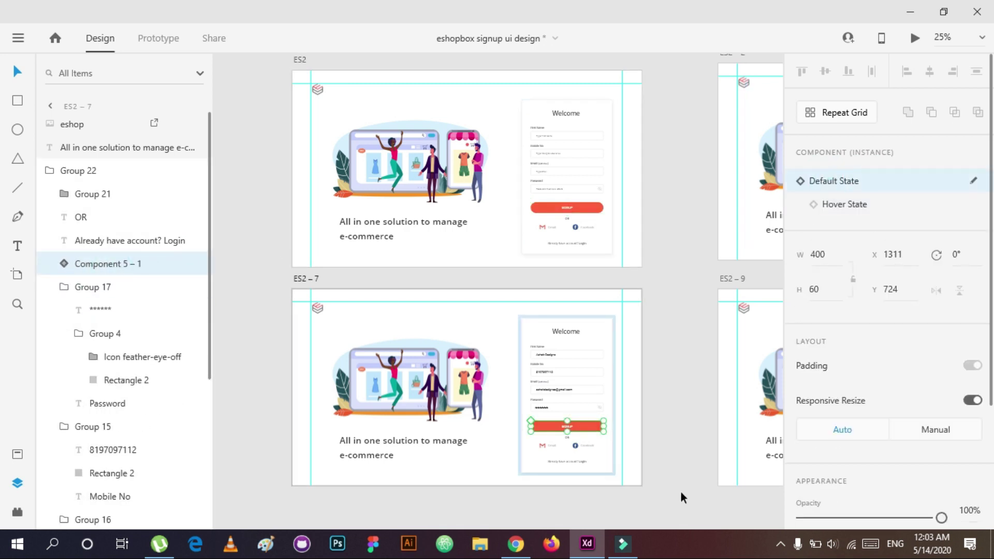
{"action": "key", "text": "Escape"}
{"action": "scroll", "coordinate": [586, 428], "scroll_direction": "right", "scroll_amount": 5}
{"action": "double_click", "coordinate": [652, 441]}
{"action": "left_click", "coordinate": [123, 265]}
{"action": "key", "text": "Escape"}
{"action": "scroll", "coordinate": [739, 284], "scroll_direction": "right", "scroll_amount": 5}
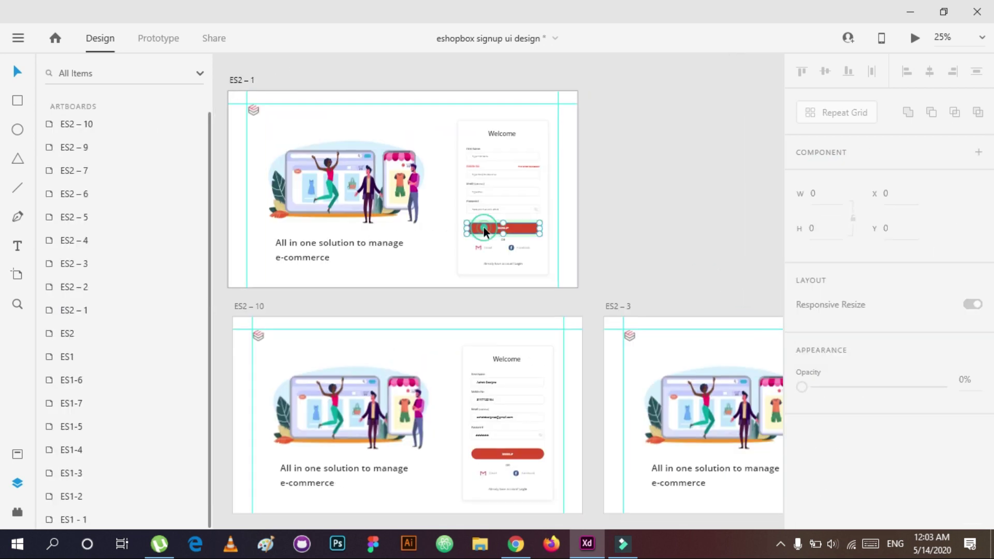
{"action": "left_click", "coordinate": [502, 228]}
{"action": "left_click", "coordinate": [529, 455]}
{"action": "left_click", "coordinate": [618, 215]}
{"action": "scroll", "coordinate": [618, 215], "scroll_direction": "right", "scroll_amount": 10}
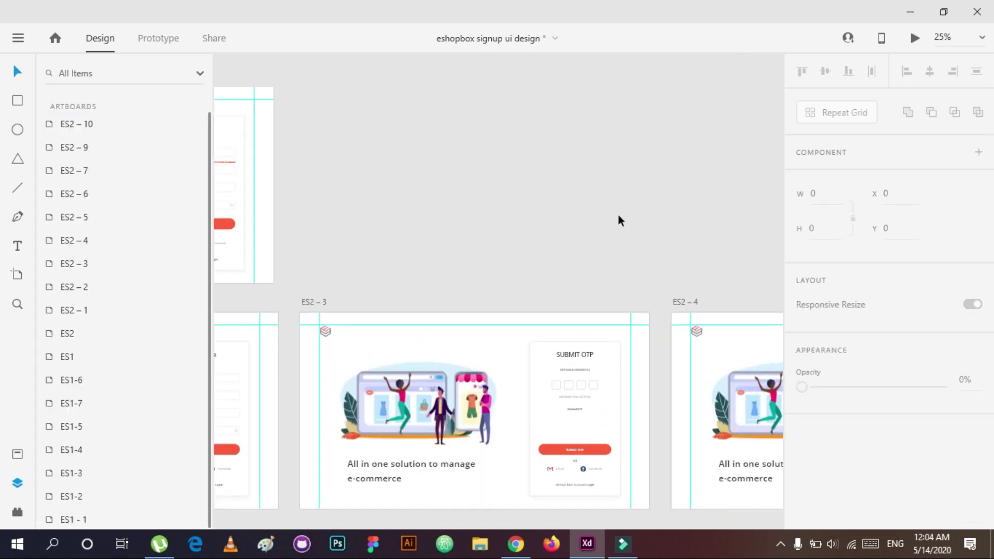
{"action": "key", "text": "ctrl+0"}
{"action": "left_click", "coordinate": [18, 38]}
{"action": "key", "text": "Escape"}
{"action": "left_click", "coordinate": [914, 37]}
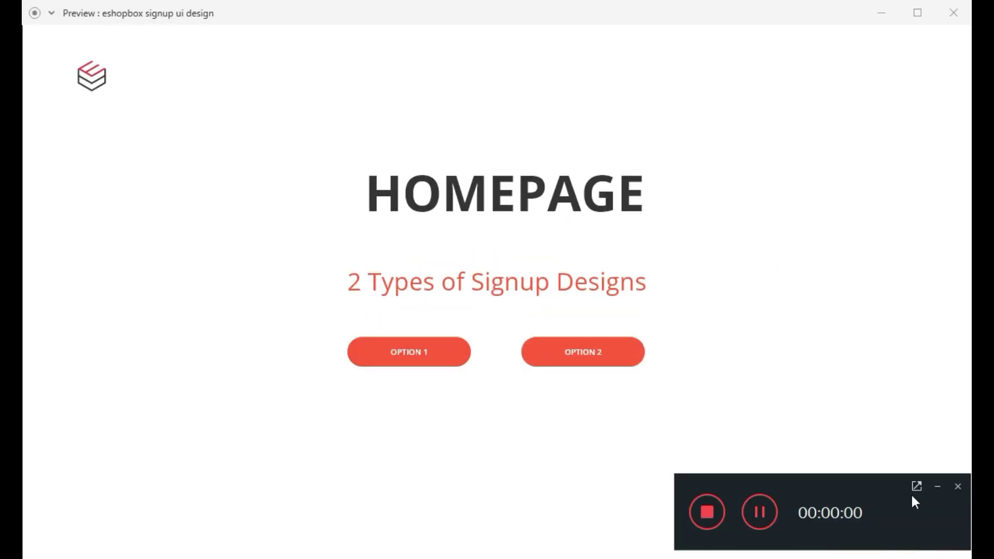
{"action": "left_click", "coordinate": [937, 487]}
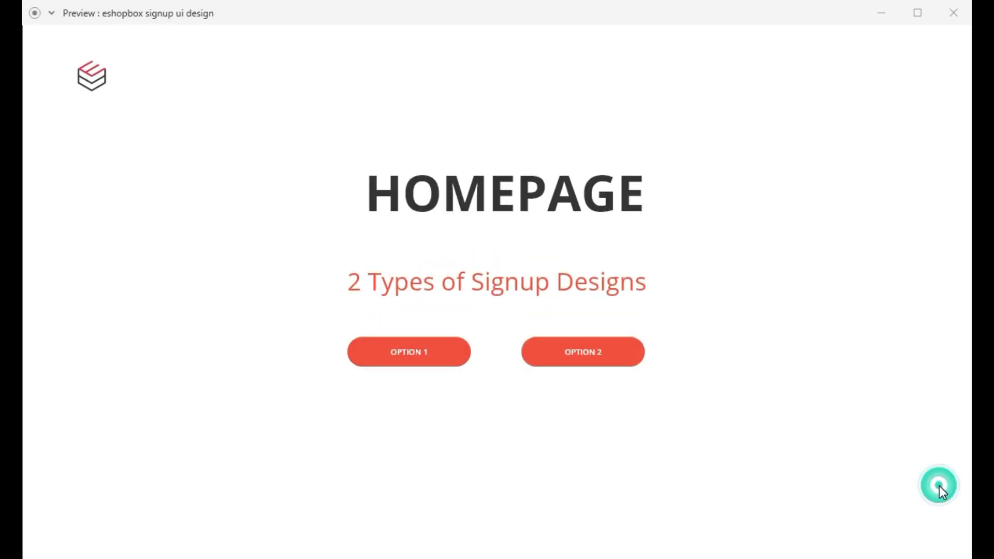
{"action": "left_click", "coordinate": [422, 345]}
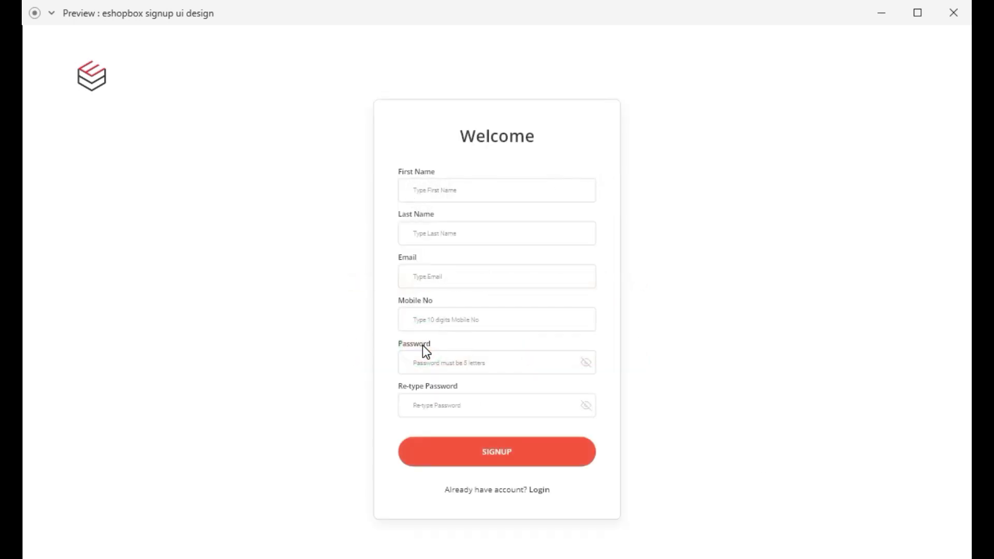
{"action": "left_click", "coordinate": [460, 191]}
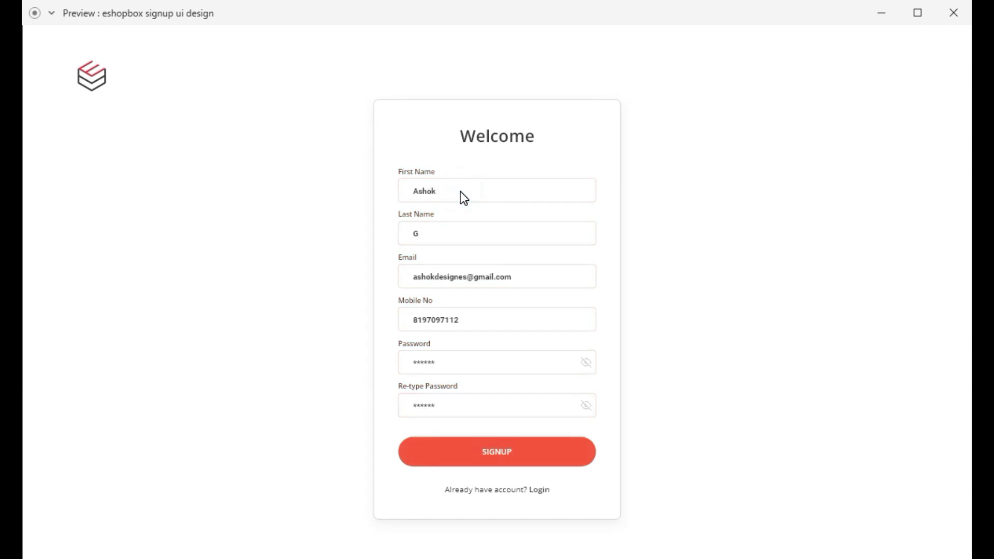
{"action": "left_click", "coordinate": [510, 456]}
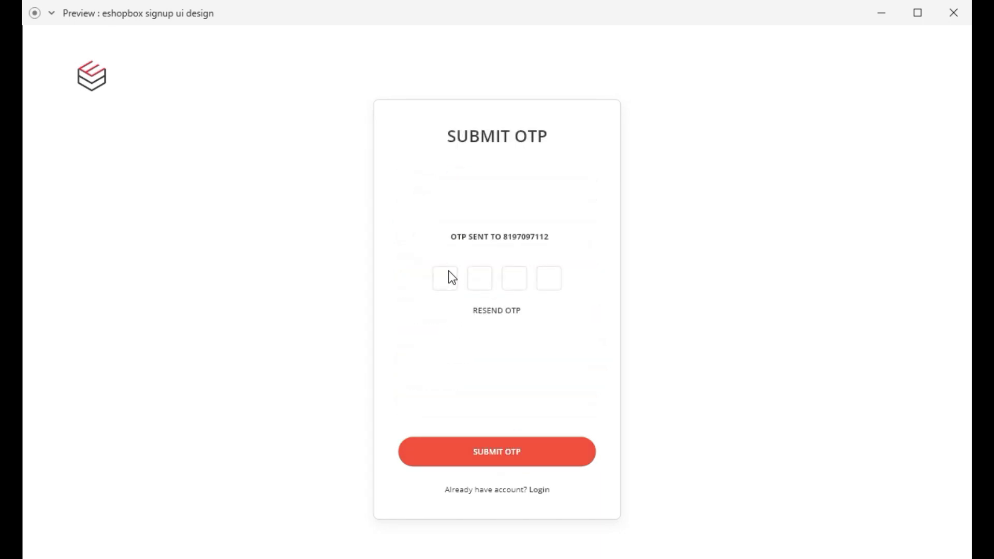
{"action": "left_click", "coordinate": [449, 287]}
{"action": "left_click", "coordinate": [493, 463]}
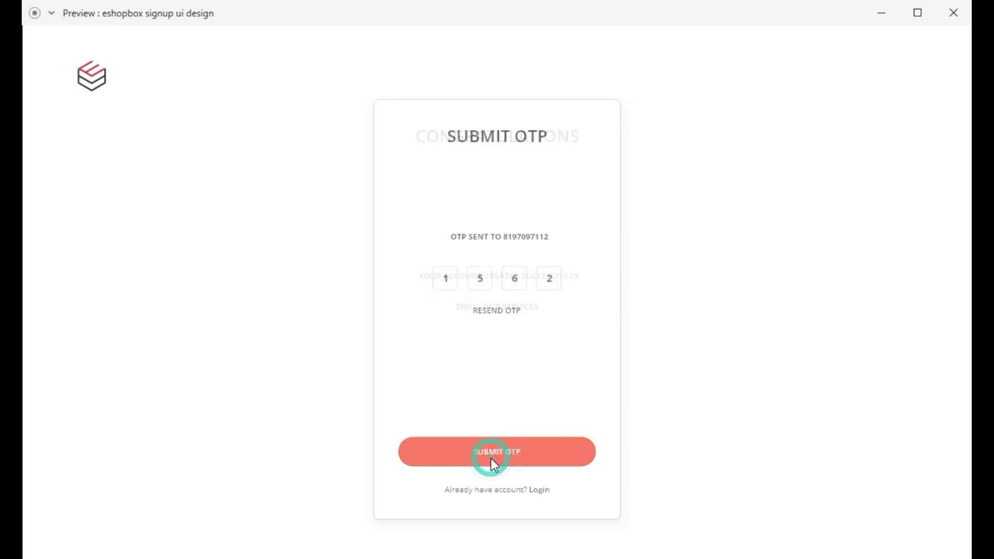
{"action": "left_click", "coordinate": [502, 460]}
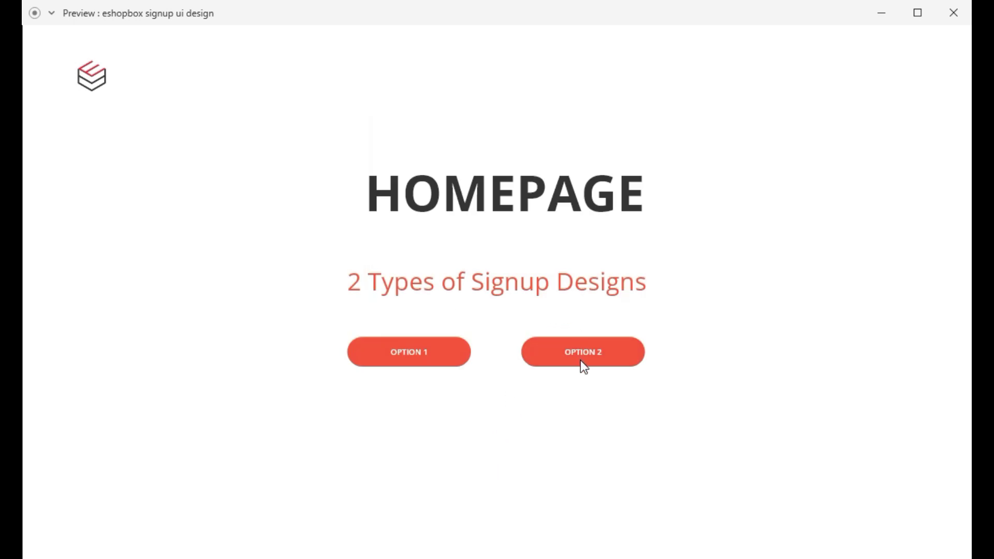
{"action": "left_click", "coordinate": [582, 362]}
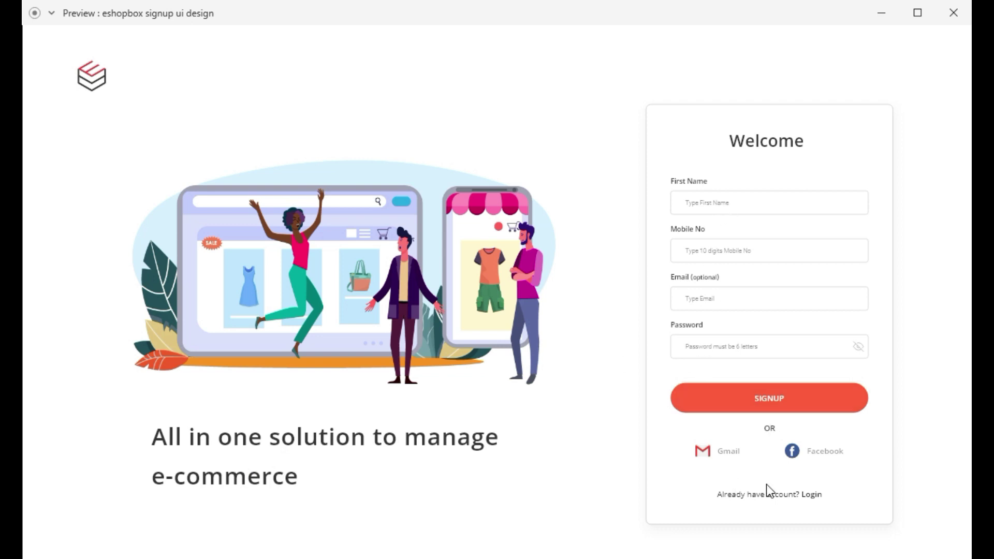
{"action": "left_click", "coordinate": [752, 217]}
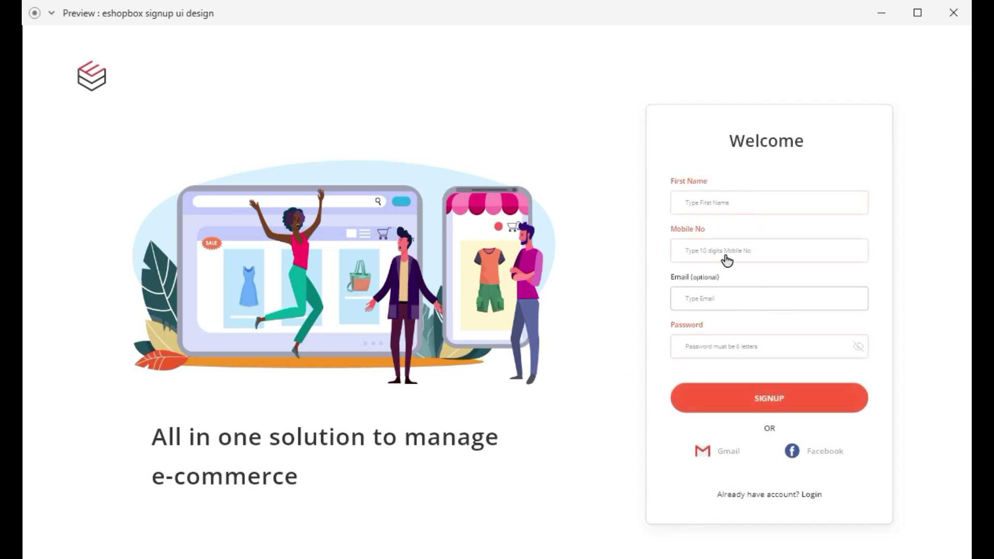
{"action": "left_click", "coordinate": [790, 261]}
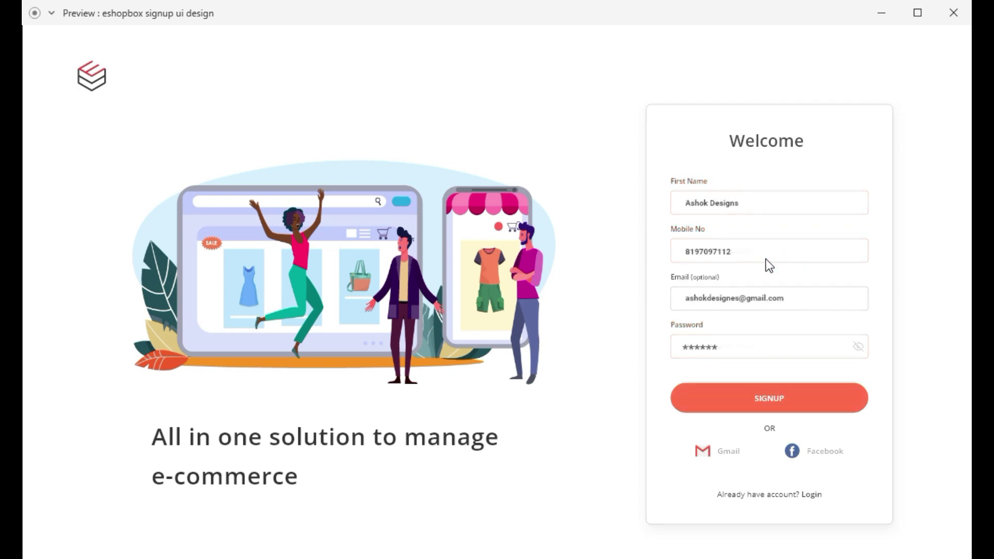
{"action": "left_click", "coordinate": [797, 410]}
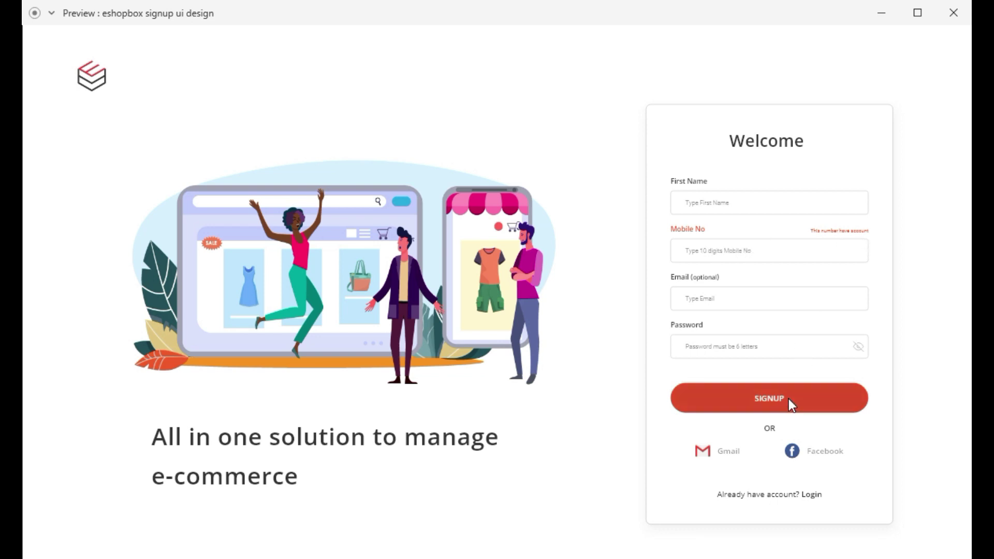
{"action": "left_click", "coordinate": [716, 210]}
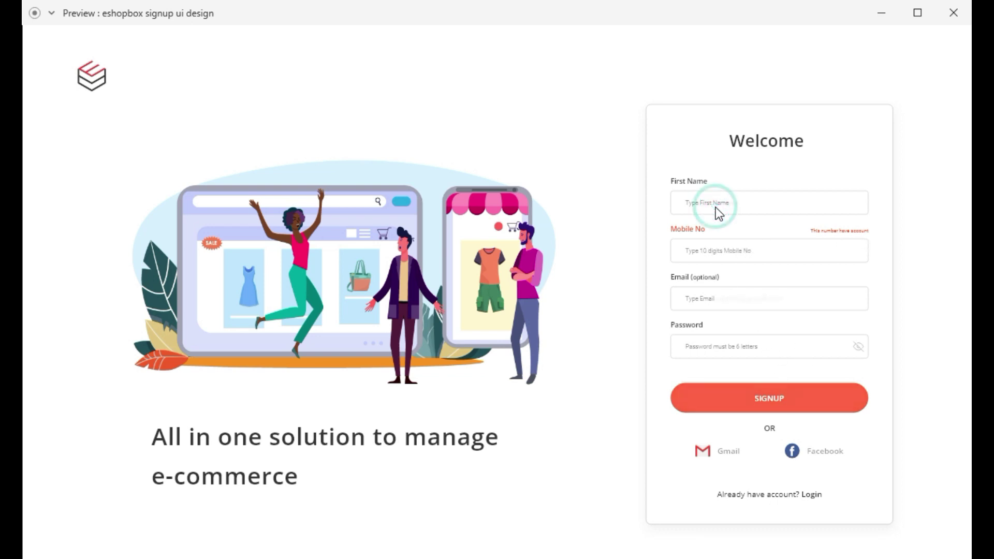
{"action": "left_click", "coordinate": [760, 399]}
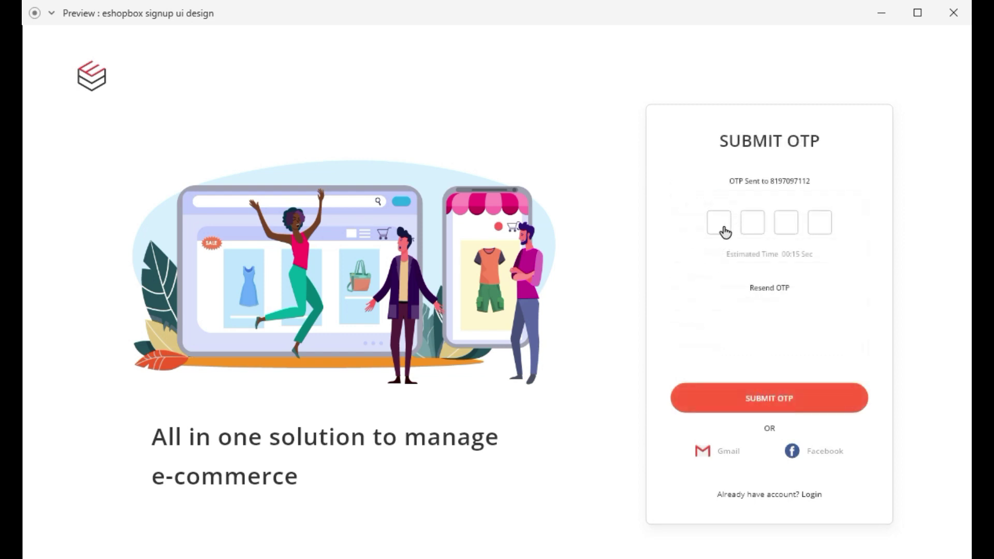
{"action": "left_click", "coordinate": [715, 233]}
{"action": "left_click", "coordinate": [784, 290]}
{"action": "left_click", "coordinate": [719, 228]}
{"action": "left_click", "coordinate": [757, 398]}
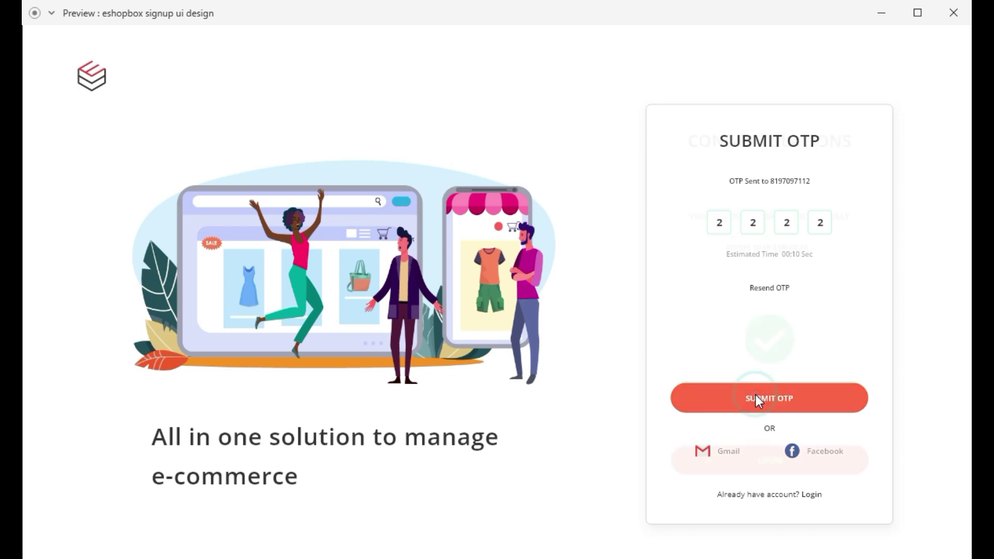
{"action": "left_click", "coordinate": [782, 453]}
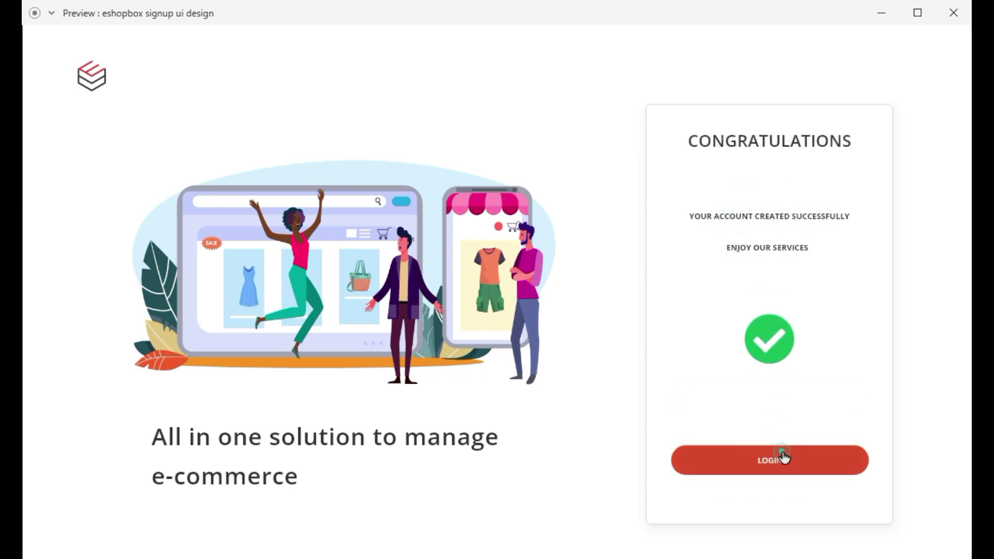
{"action": "left_click", "coordinate": [715, 309]}
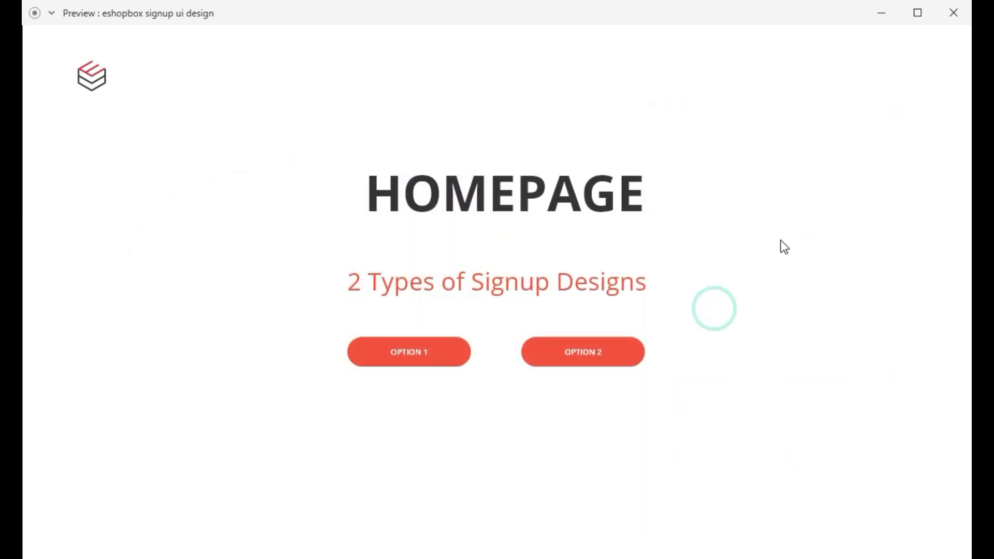